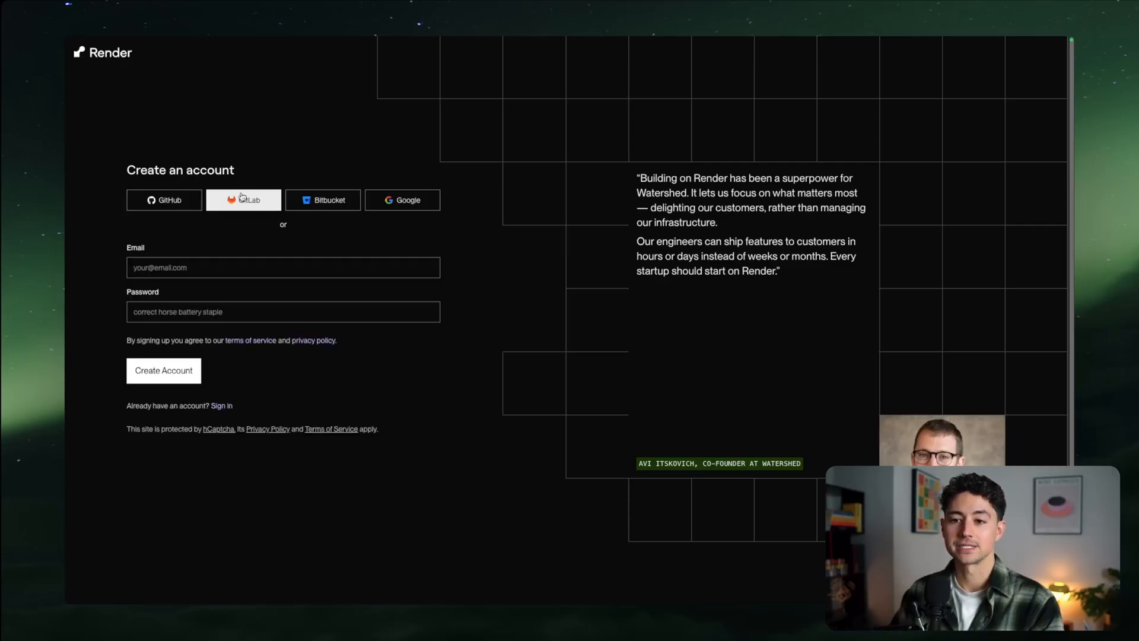
# Sign in to the existing Render account with its e-mail and password.
pyautogui.click(245, 266)
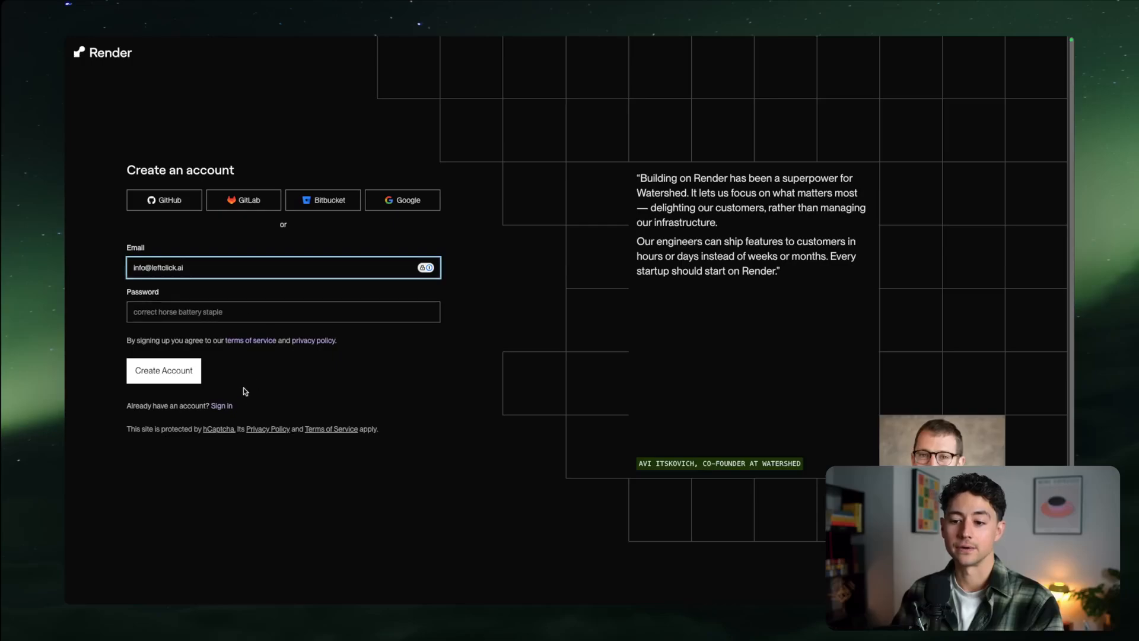
pyautogui.click(221, 405)
pyautogui.click(208, 267)
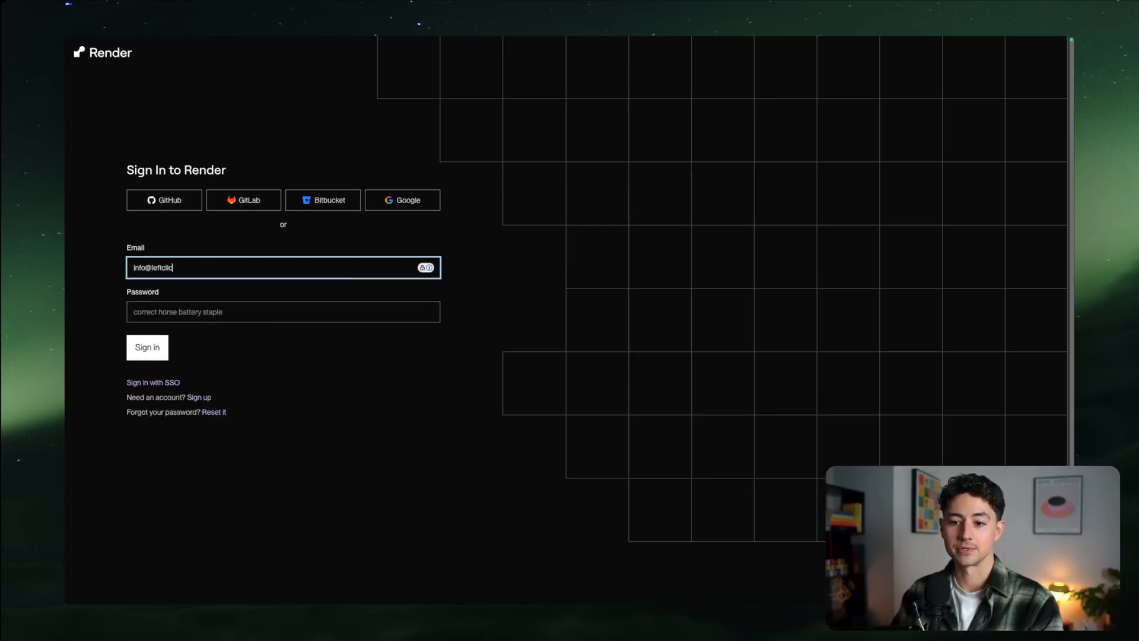
pyautogui.click(192, 313)
pyautogui.write('••••••••••')
pyautogui.click(140, 353)
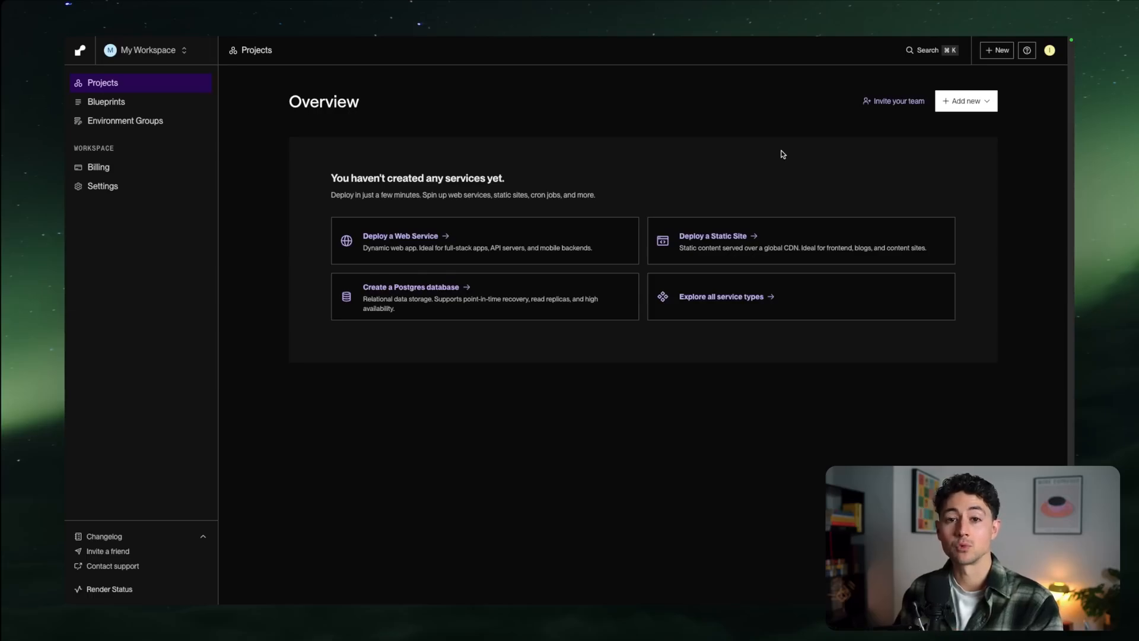
# Start a new Render web service that deploys from an existing image.
pyautogui.click(429, 237)
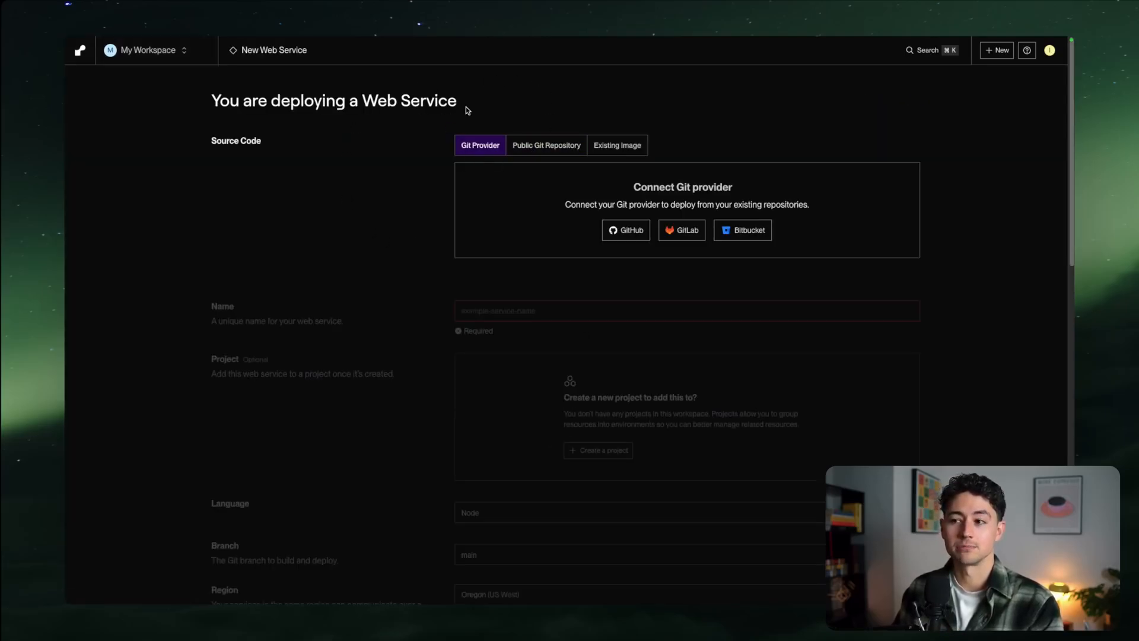
pyautogui.click(601, 150)
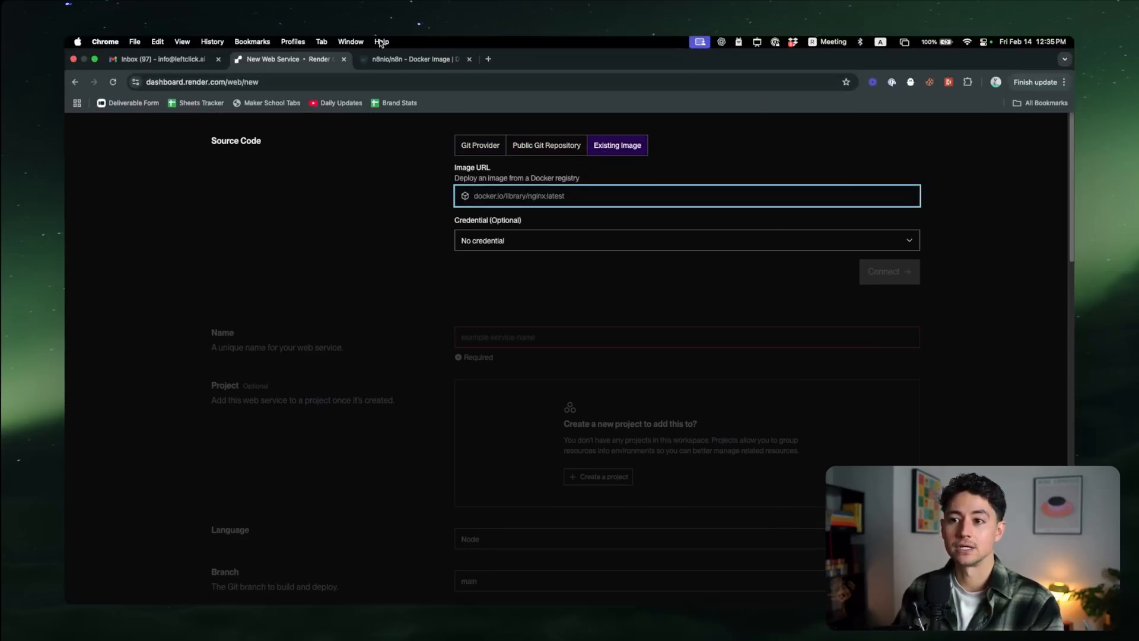
pyautogui.click(372, 61)
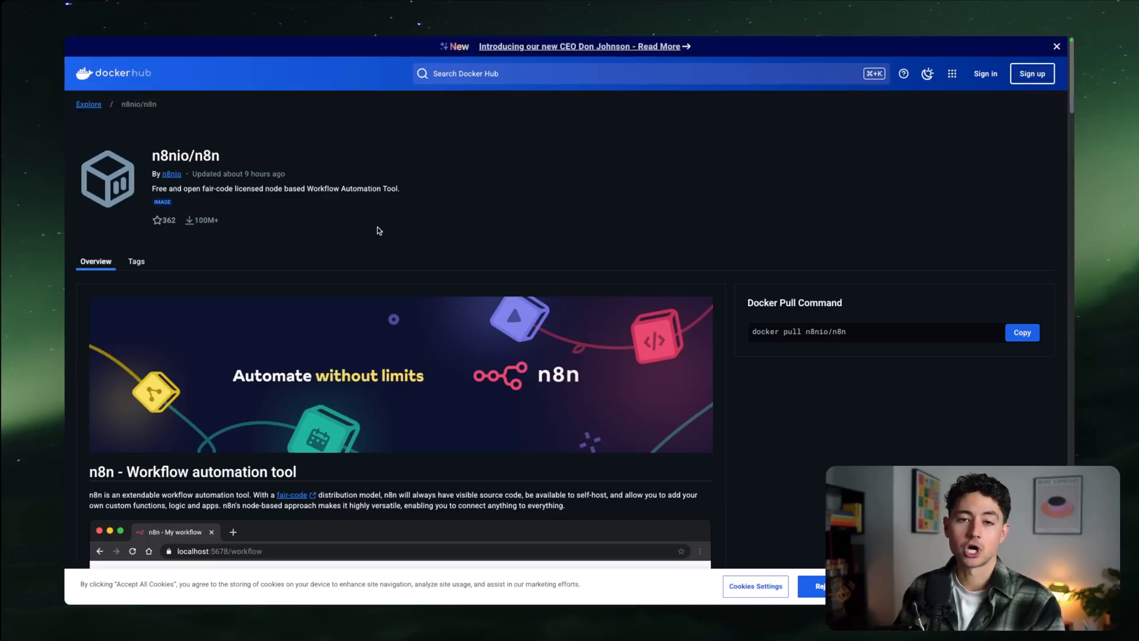
# Search Google for 'n8n docker' and open the n8nio/n8n Docker Hub page.
pyautogui.scroll(-3, 409, 241)
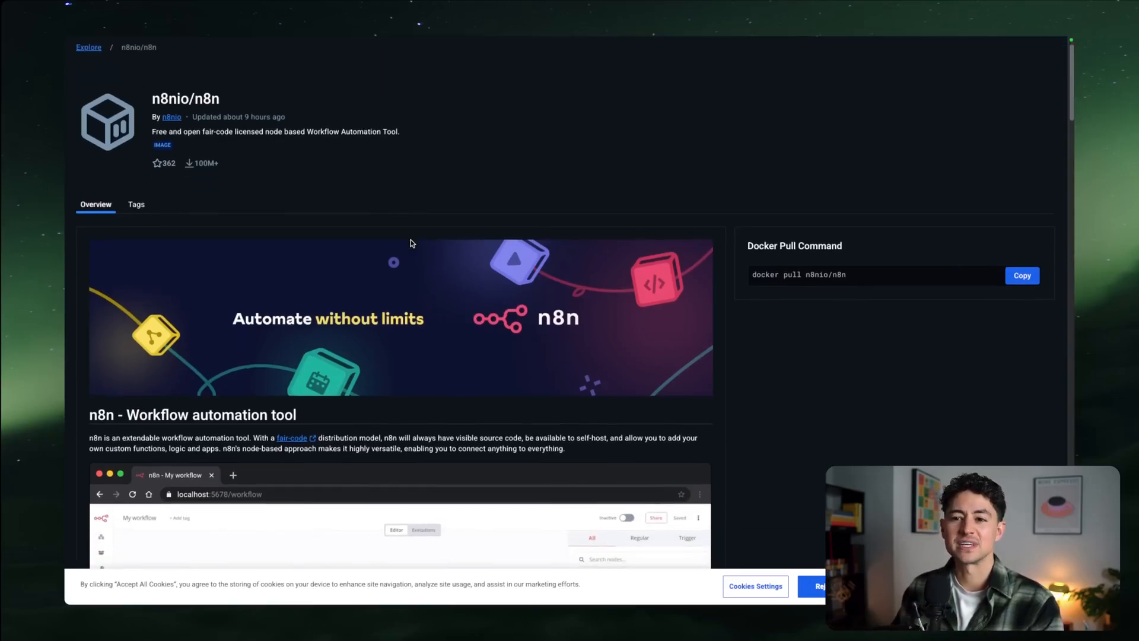
pyautogui.scroll(-1, 413, 243)
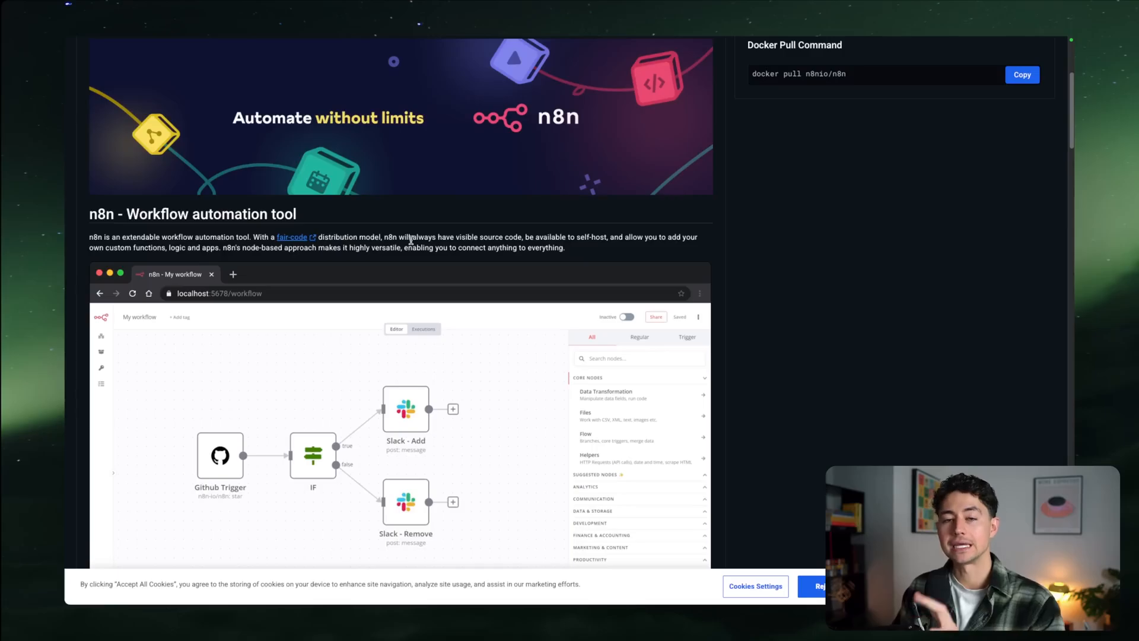
pyautogui.scroll(-5, 476, 255)
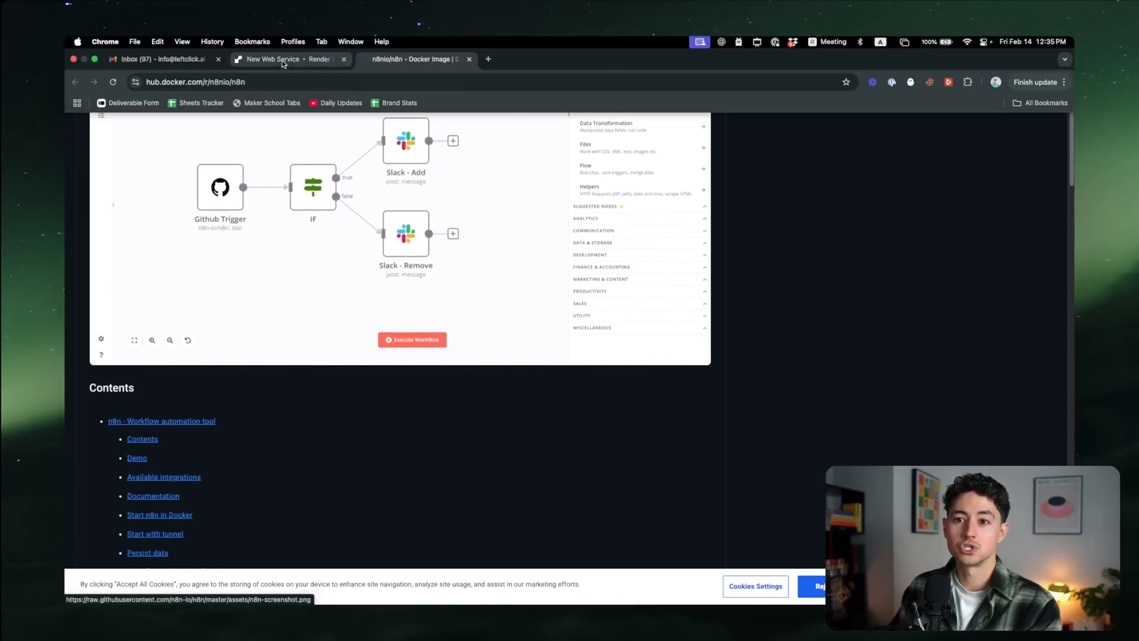
pyautogui.click(272, 81)
pyautogui.write('n8n docker')
pyautogui.press('Return')
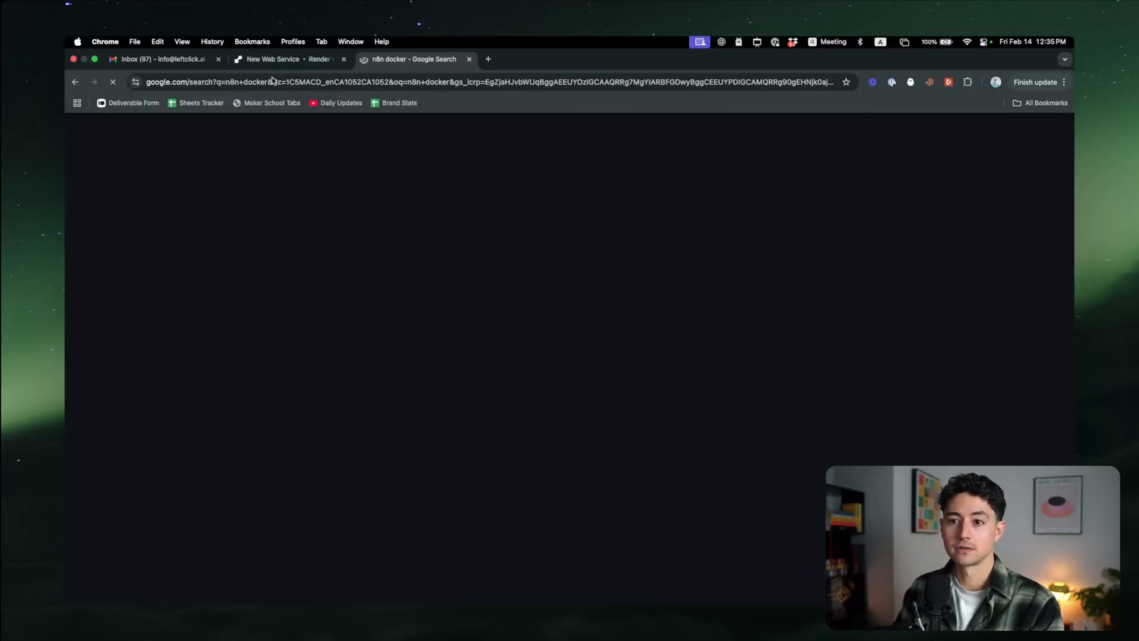
pyautogui.click(201, 247)
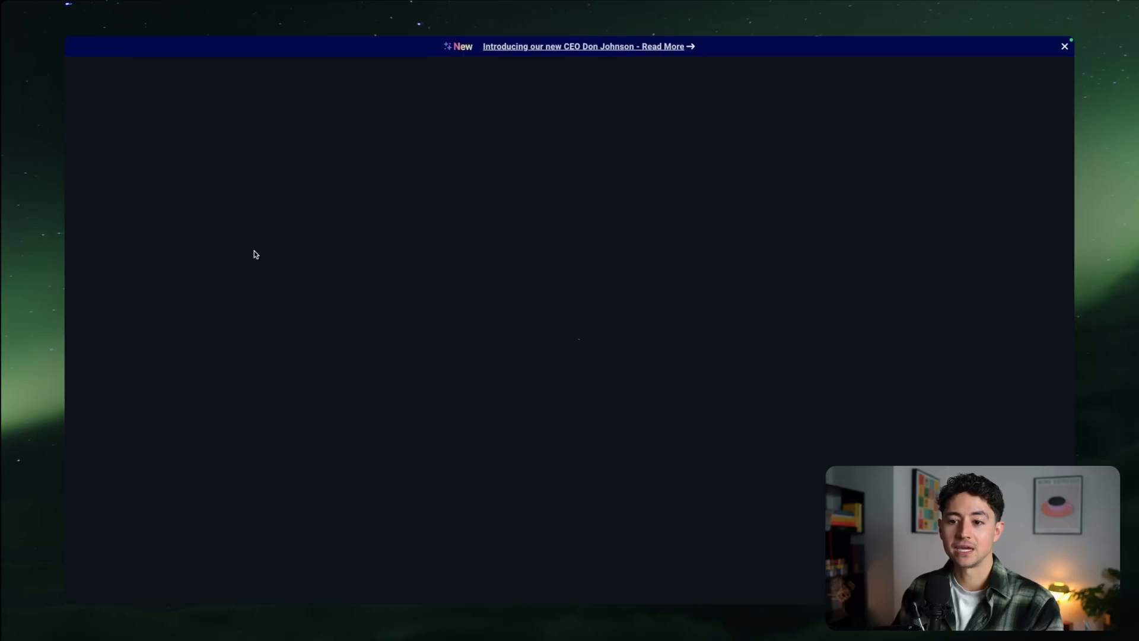
# Select the image address docker.n8n.io/n8nio/n8n in the 'Start n8n in Docker' instructions.
pyautogui.scroll(-7, 252, 172)
pyautogui.scroll(-14, 252, 173)
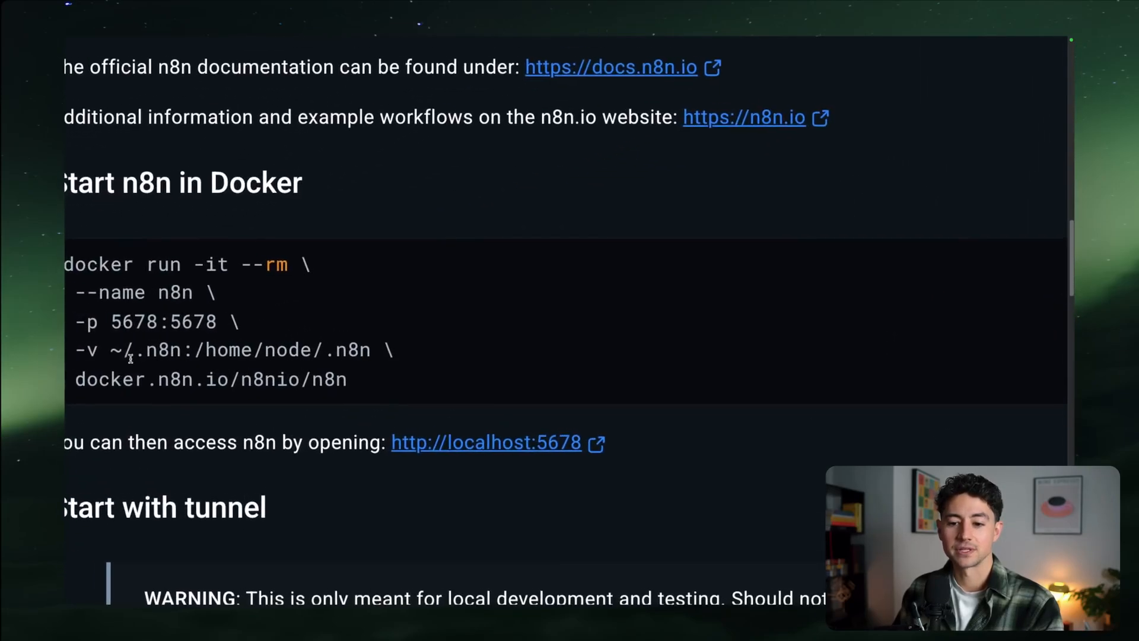
pyautogui.scroll(-1, 166, 358)
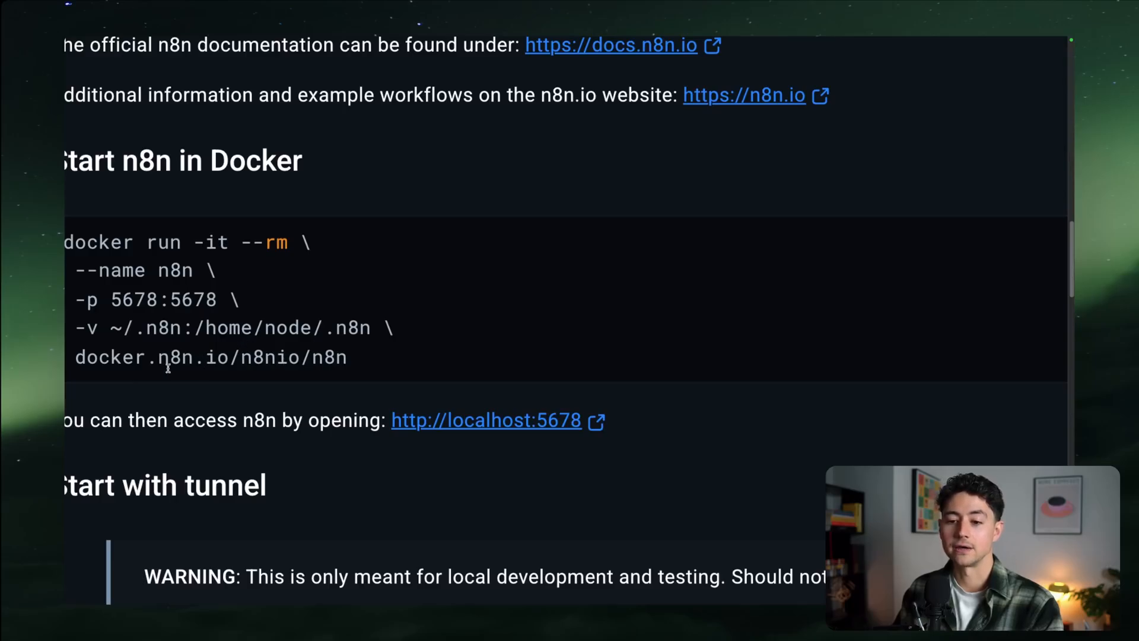
pyautogui.moveTo(76, 358); pyautogui.dragTo(328, 360)
pyautogui.press('super+c')
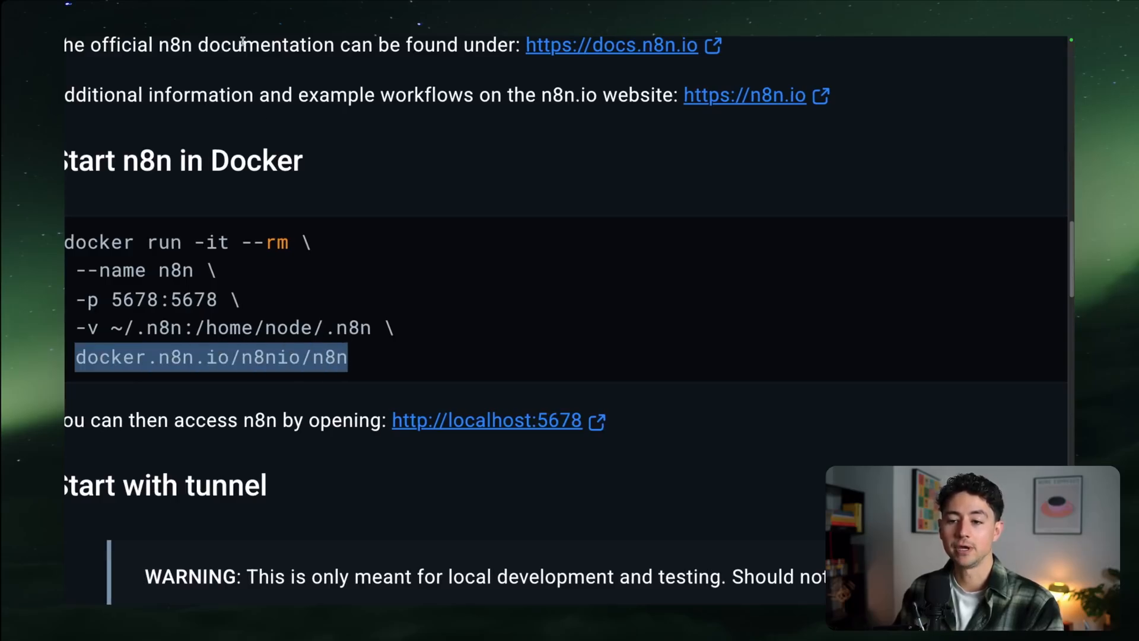
# Paste docker.n8n.io/n8nio/n8n as the service's image URL and connect it.
pyautogui.click(279, 47)
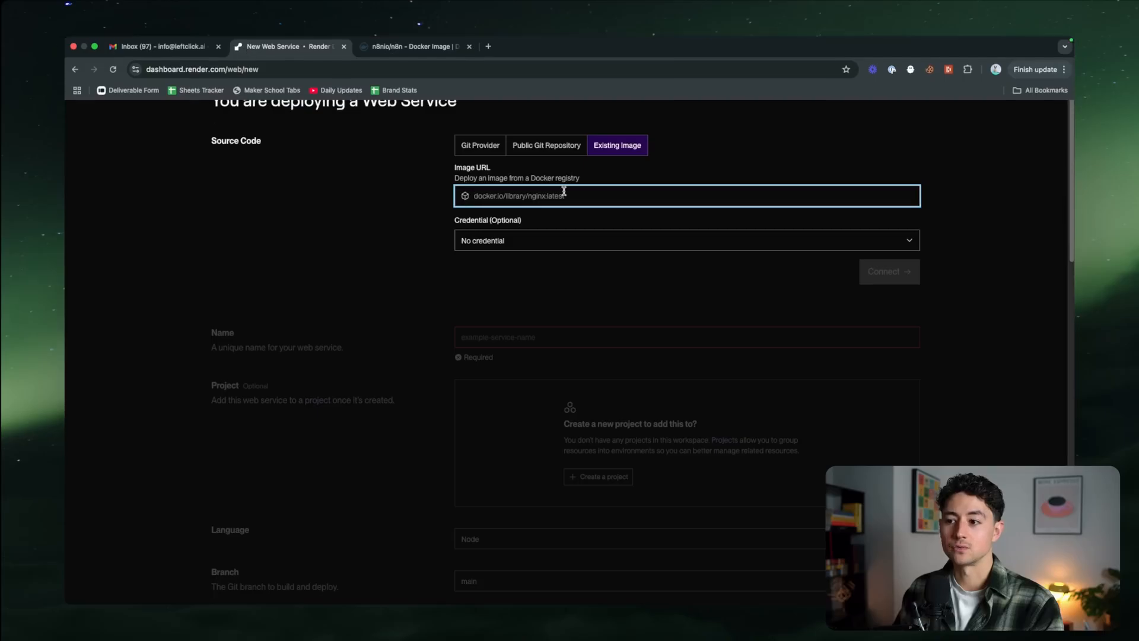
pyautogui.press('super+v')
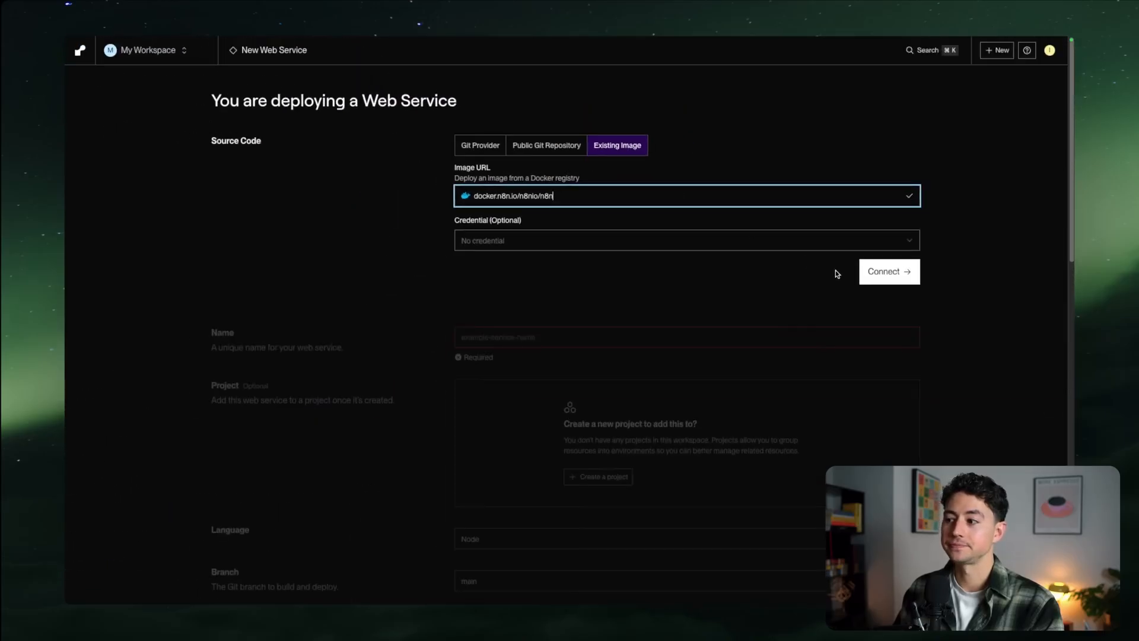
pyautogui.click(881, 273)
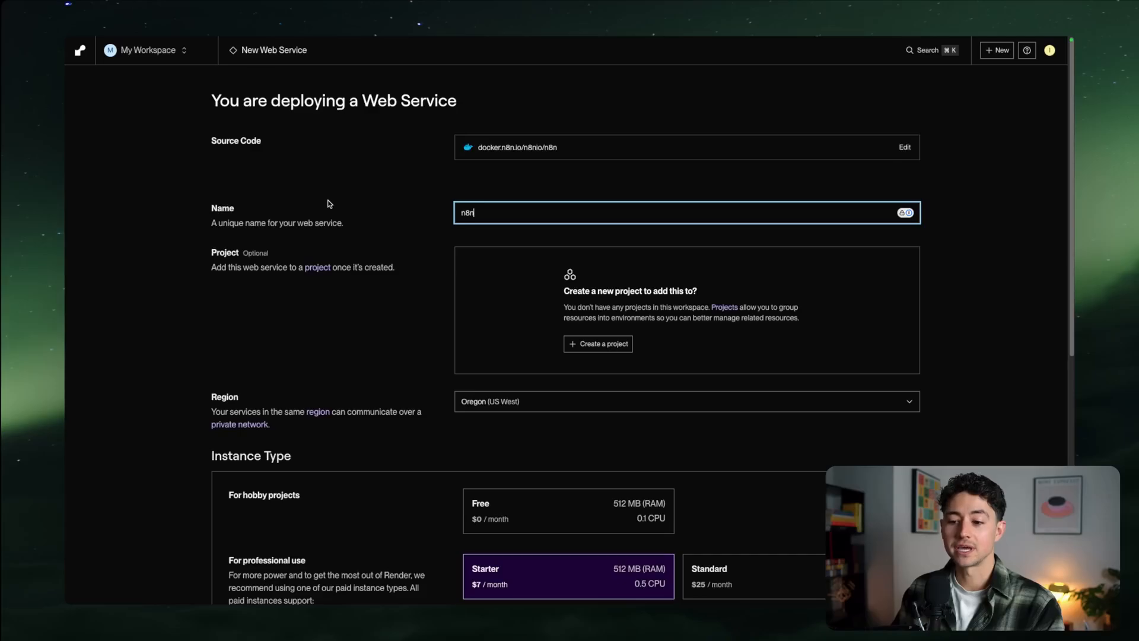
# Choose the Free instance type for the n8n service and deploy it.
pyautogui.scroll(-3, 329, 204)
pyautogui.click(523, 368)
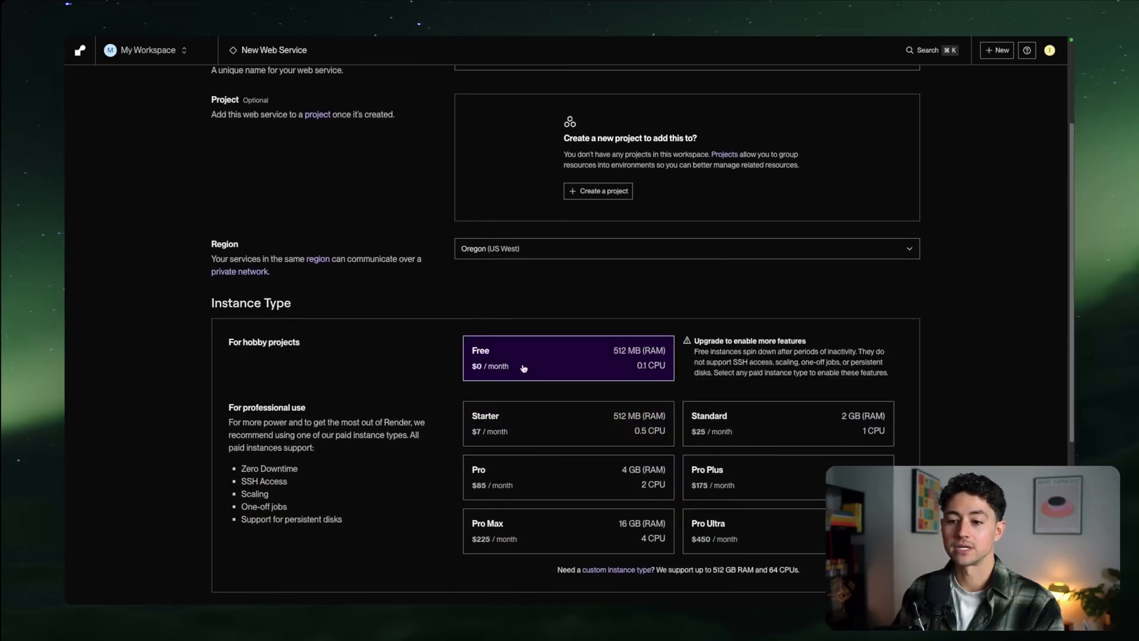
pyautogui.scroll(-5, 336, 355)
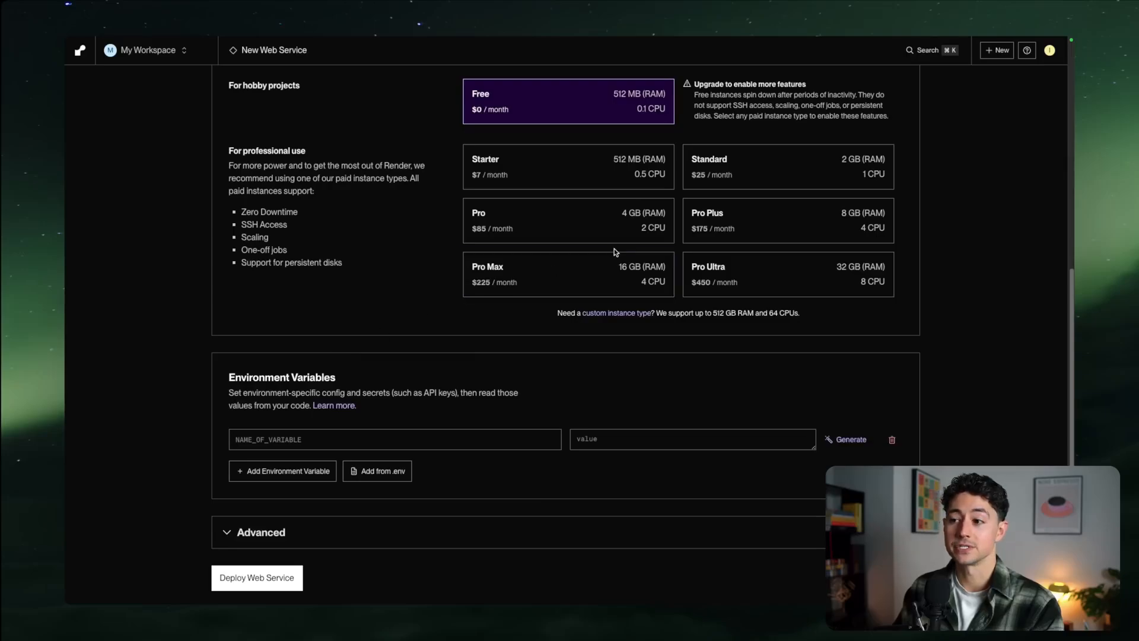
pyautogui.scroll(1, 668, 254)
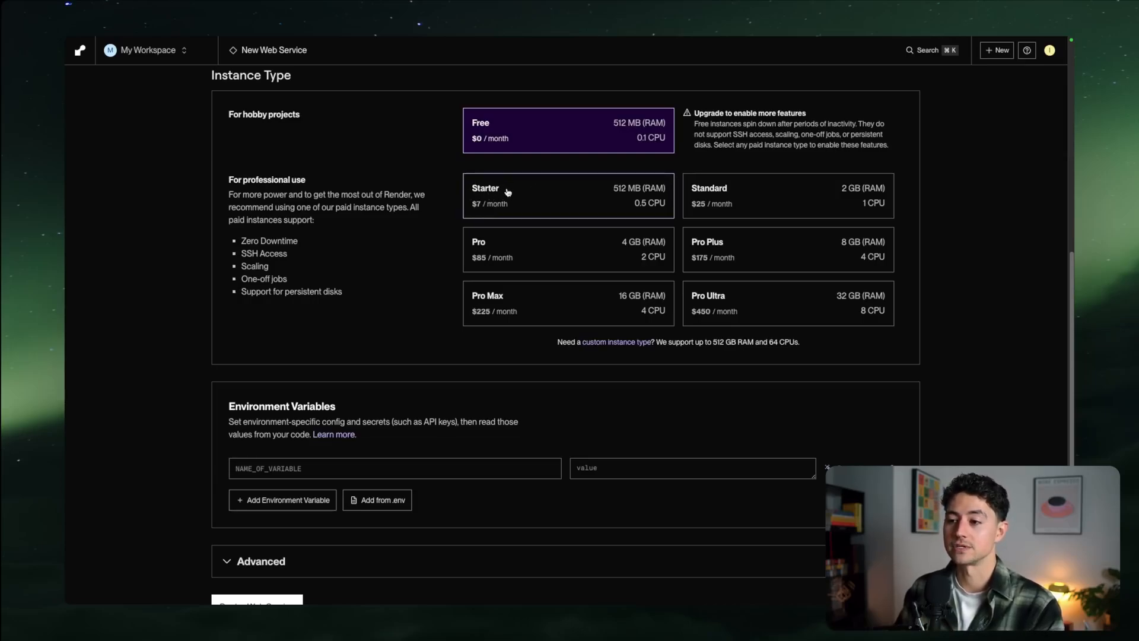
pyautogui.scroll(-3, 391, 184)
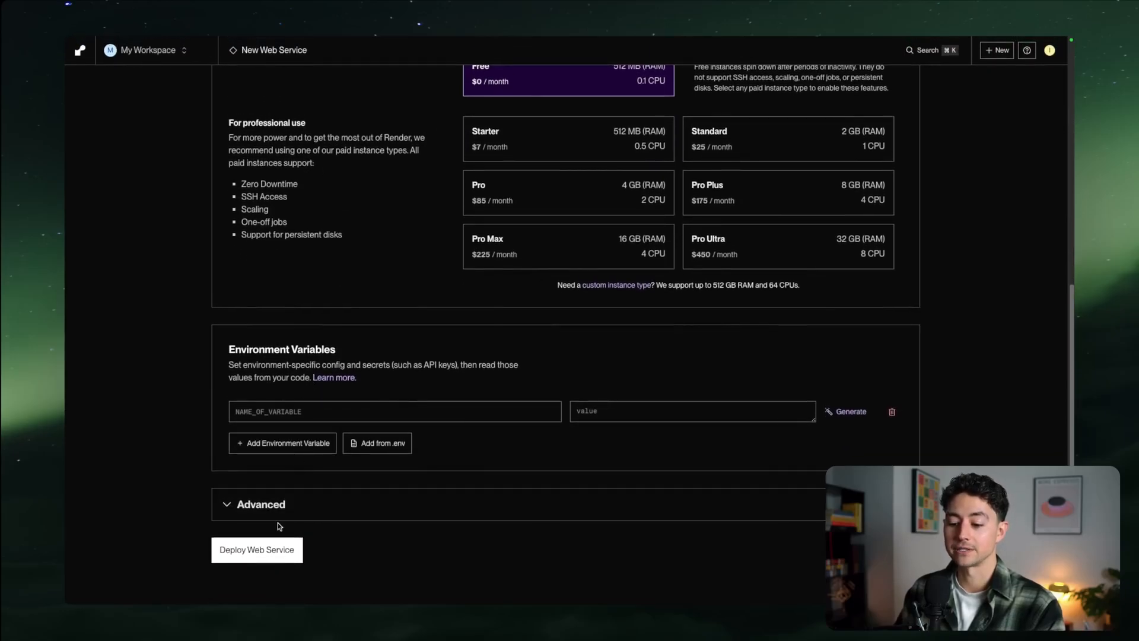
pyautogui.click(273, 553)
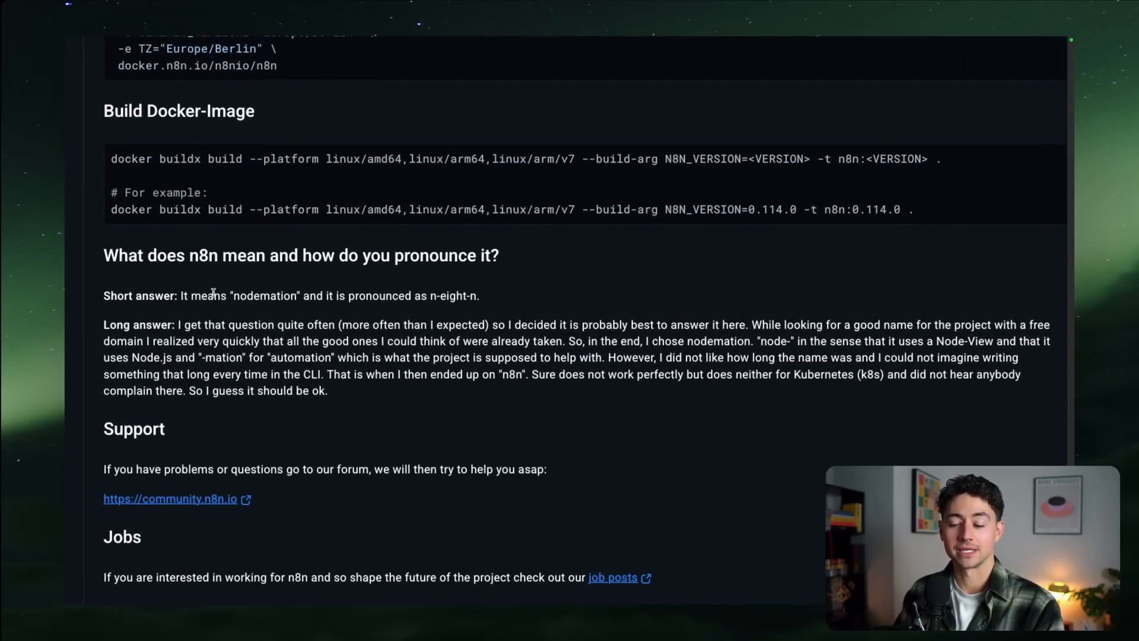
pyautogui.moveTo(306, 297); pyautogui.dragTo(482, 296)
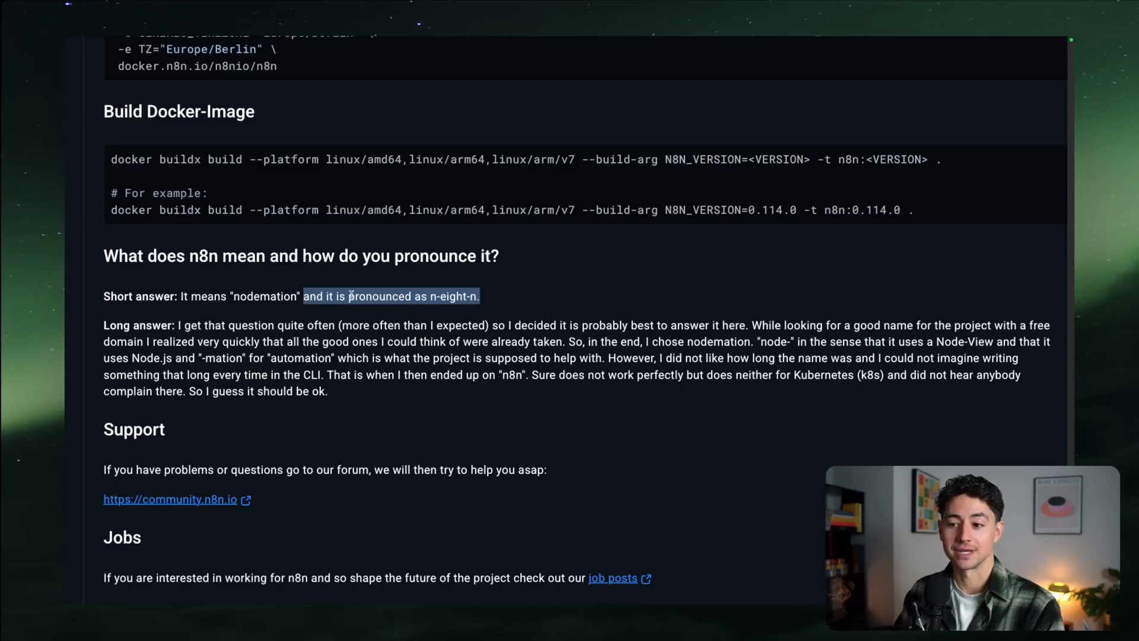
pyautogui.click(427, 299)
pyautogui.hscroll(3, 440, 310)
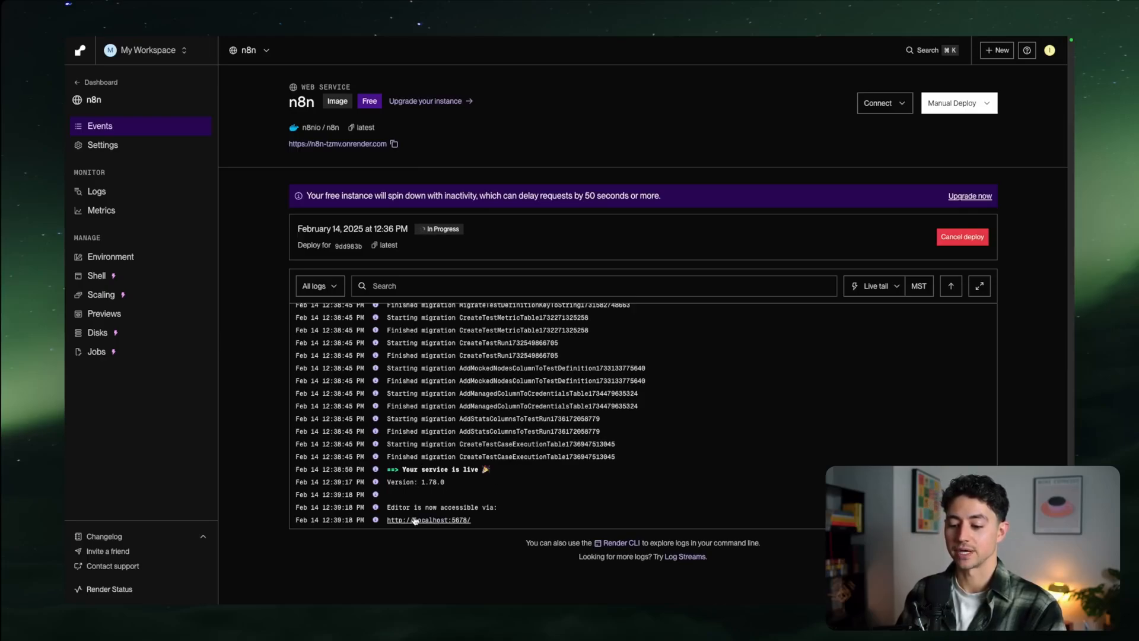
# Open the onrender.com n8n address and submit the owner's e-mail, first name, last name and password.
pyautogui.click(331, 145)
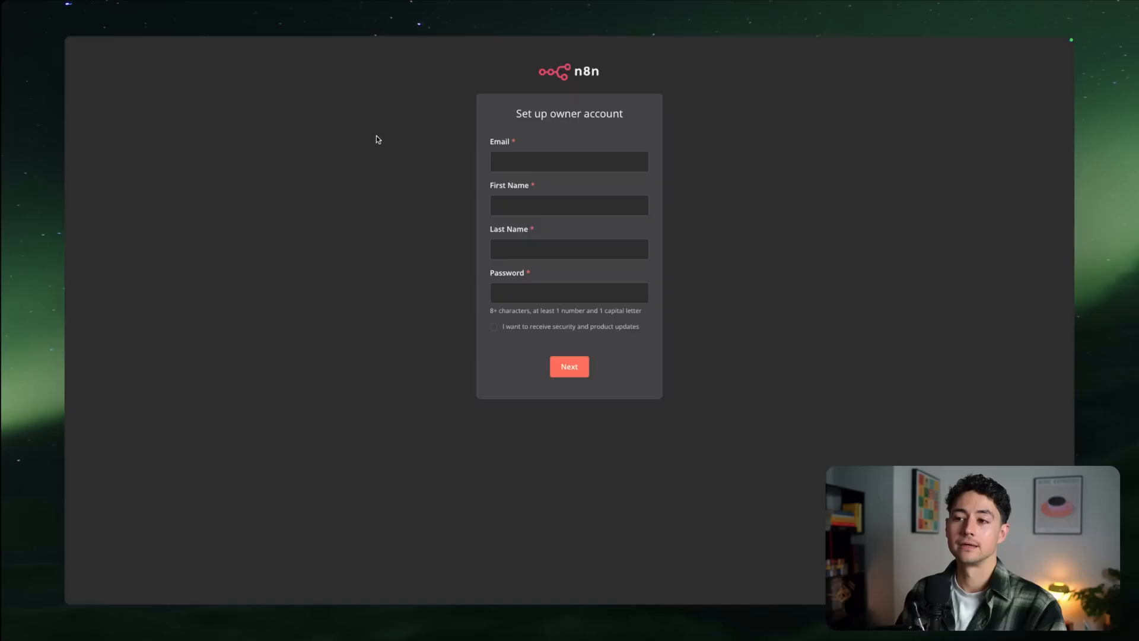
pyautogui.click(540, 160)
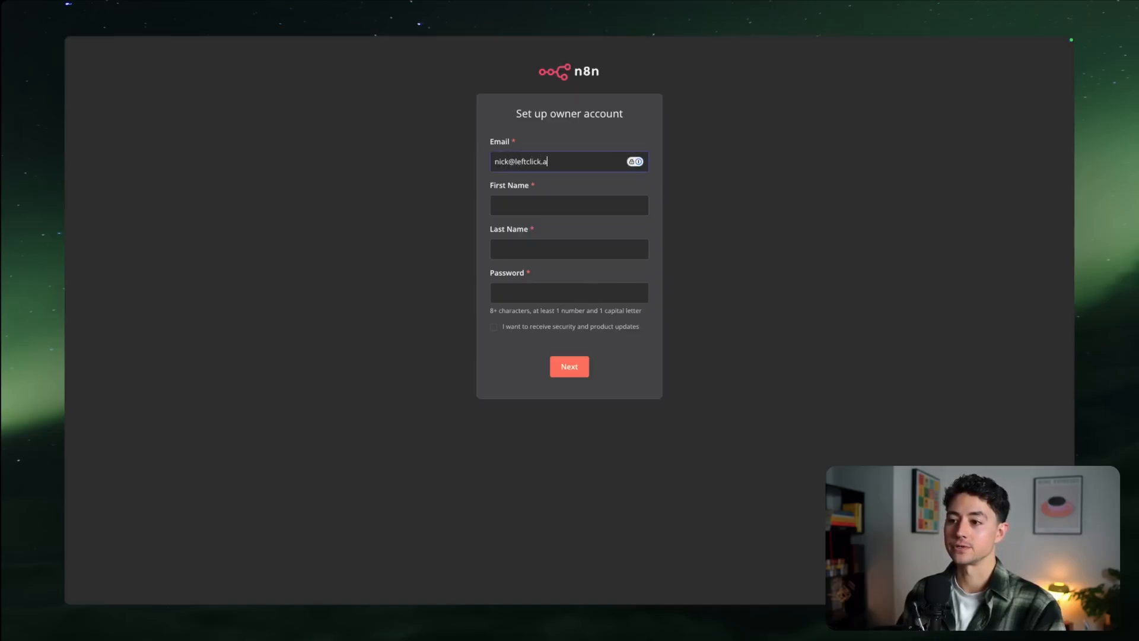
pyautogui.press('Tab')
pyautogui.write('Nickolas')
pyautogui.press('Tab')
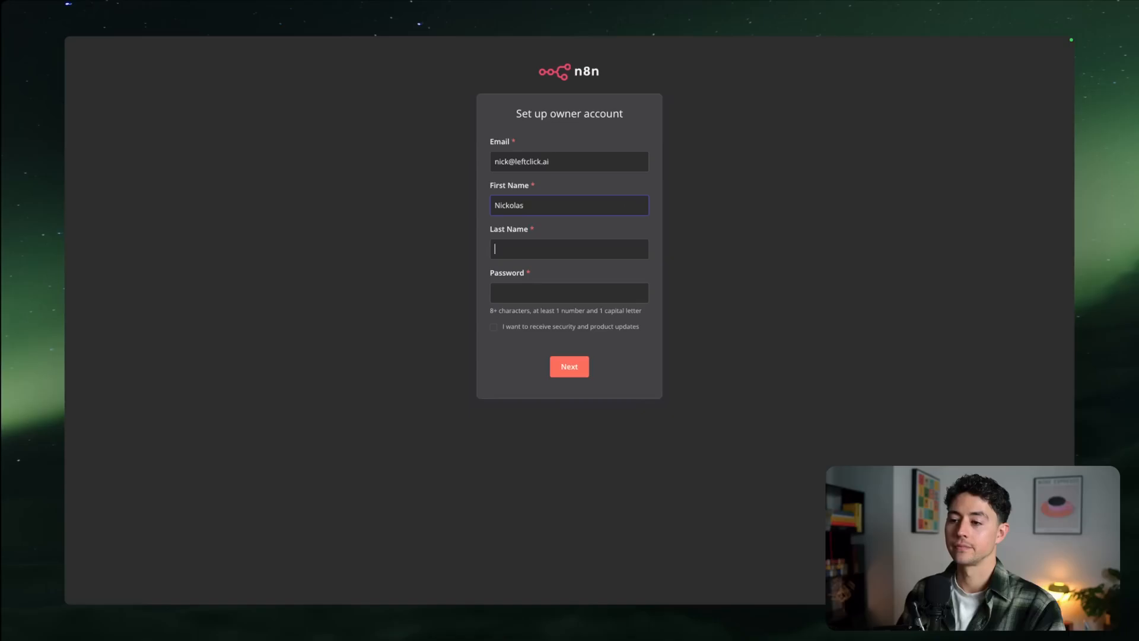
pyautogui.write('Saraev')
pyautogui.press('Tab')
pyautogui.write('*********')
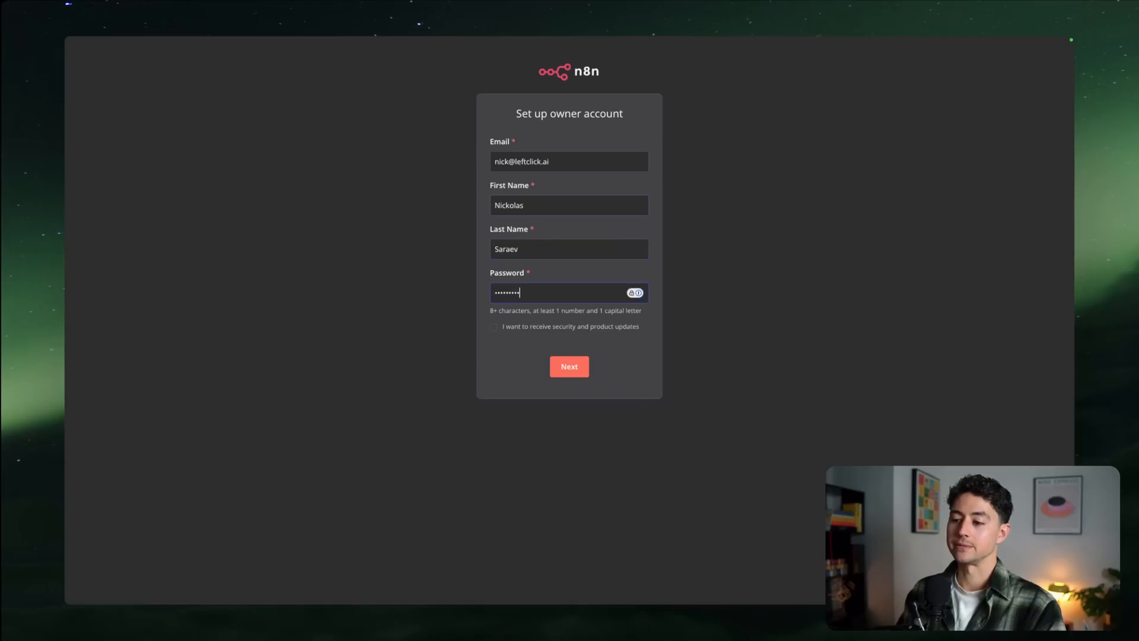
pyautogui.write('**')
pyautogui.press('Return')
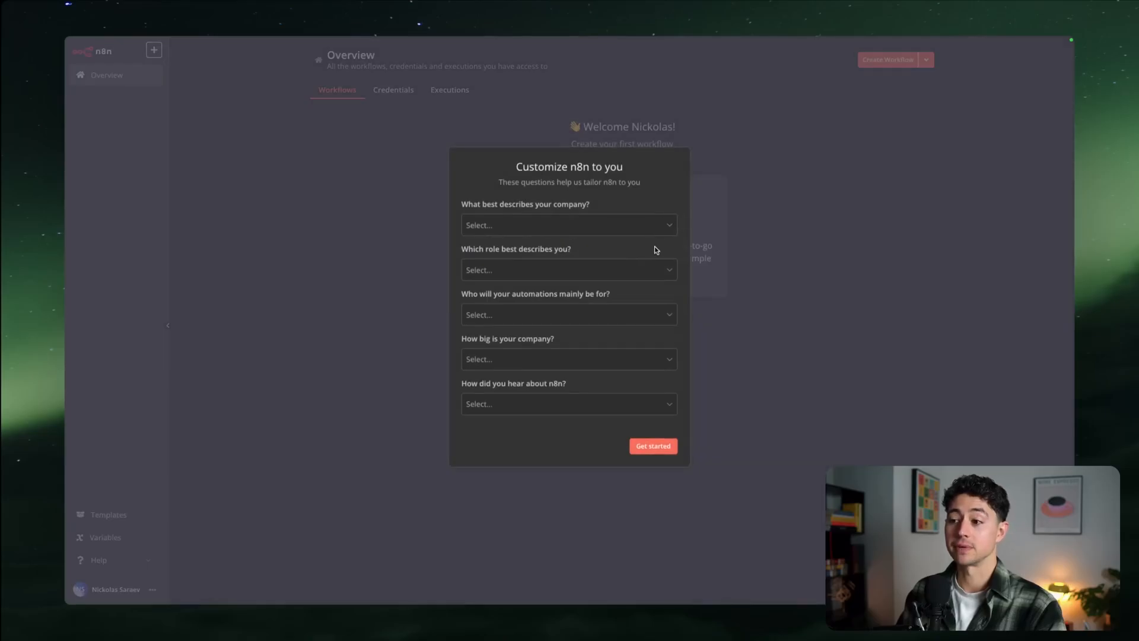
# Answer the survey (Software as a service, Business Owner, Myself, Less than 20 people, Google) and skip the licence offer.
pyautogui.click(647, 226)
pyautogui.click(628, 253)
pyautogui.click(620, 270)
pyautogui.click(601, 298)
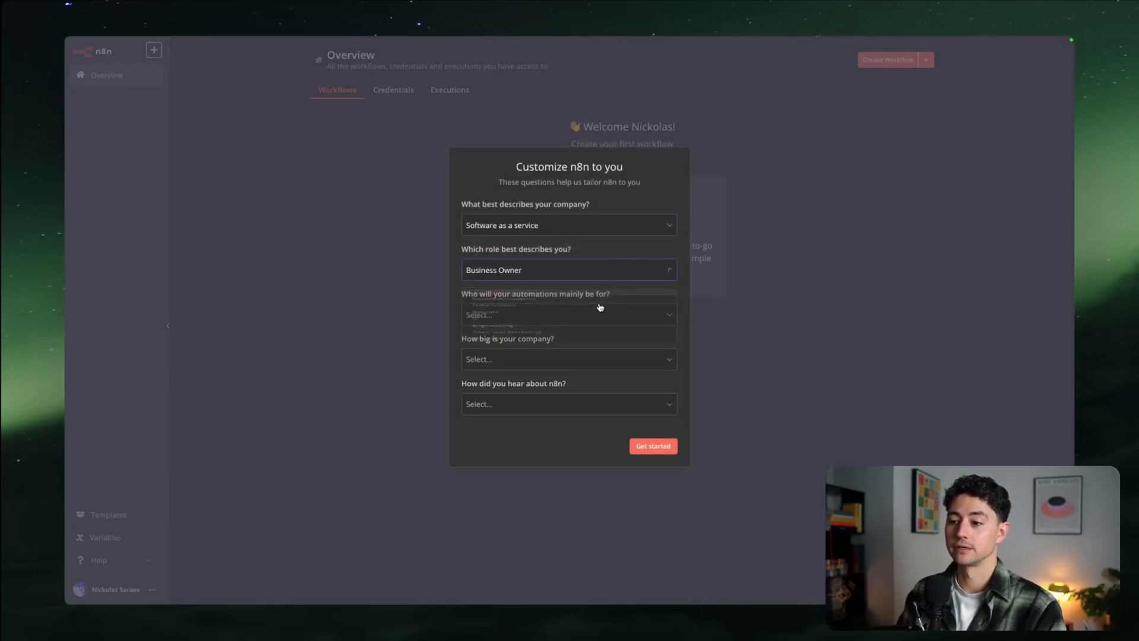
pyautogui.click(598, 315)
pyautogui.click(584, 338)
pyautogui.click(582, 359)
pyautogui.click(572, 387)
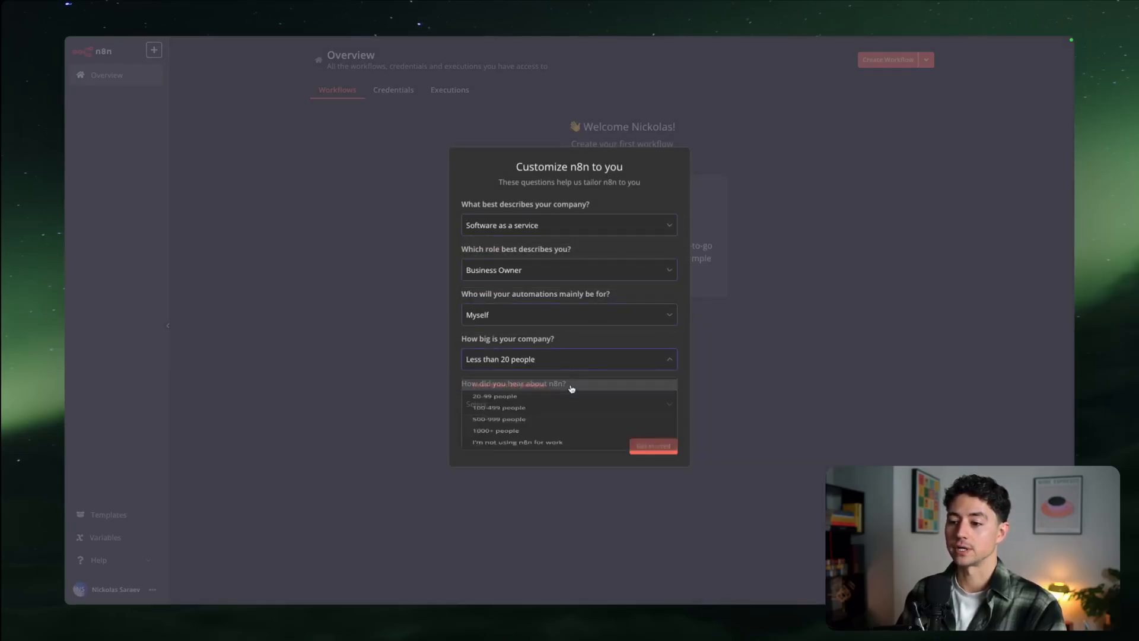
pyautogui.click(567, 404)
pyautogui.click(565, 435)
pyautogui.click(646, 449)
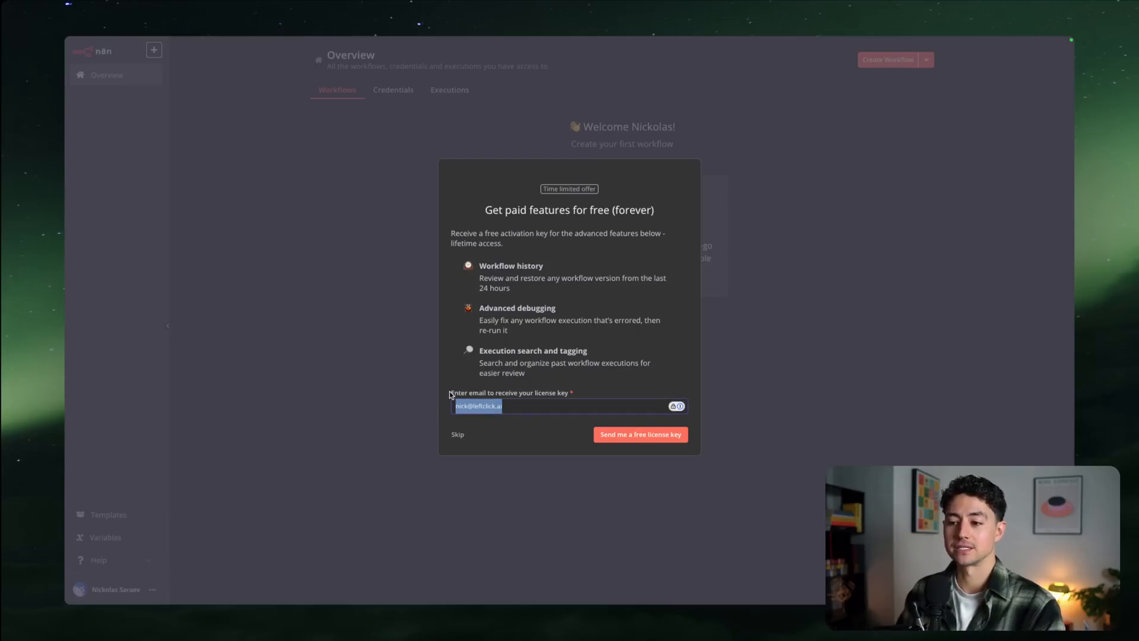
pyautogui.click(458, 435)
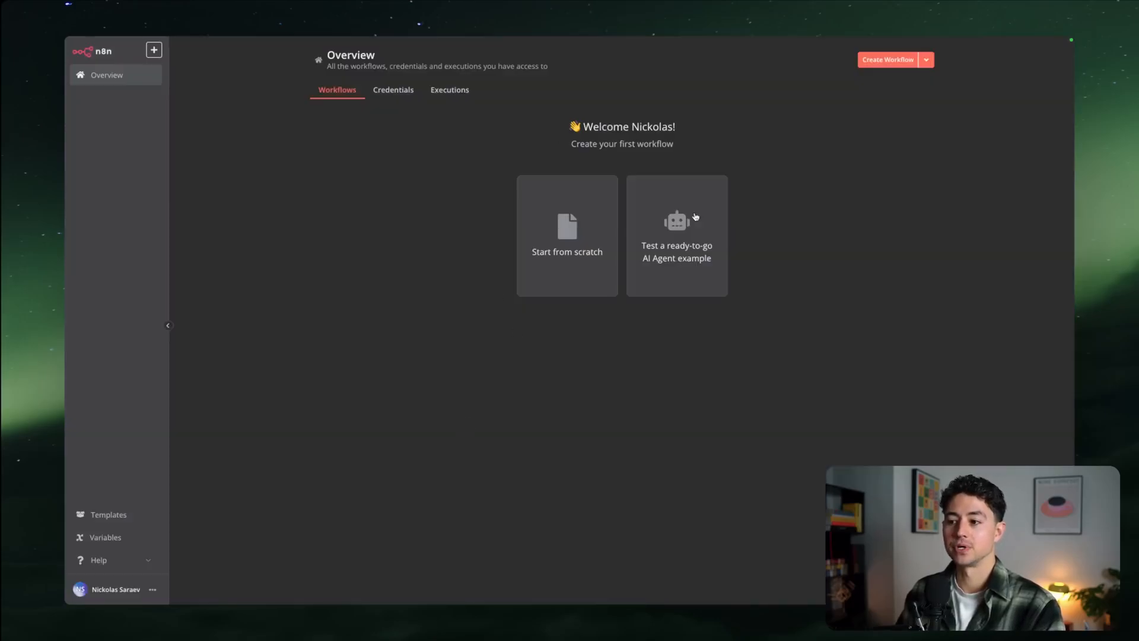
# Create a blank n8n workflow, preview its trigger list, then return to Render's deploy log.
pyautogui.click(658, 216)
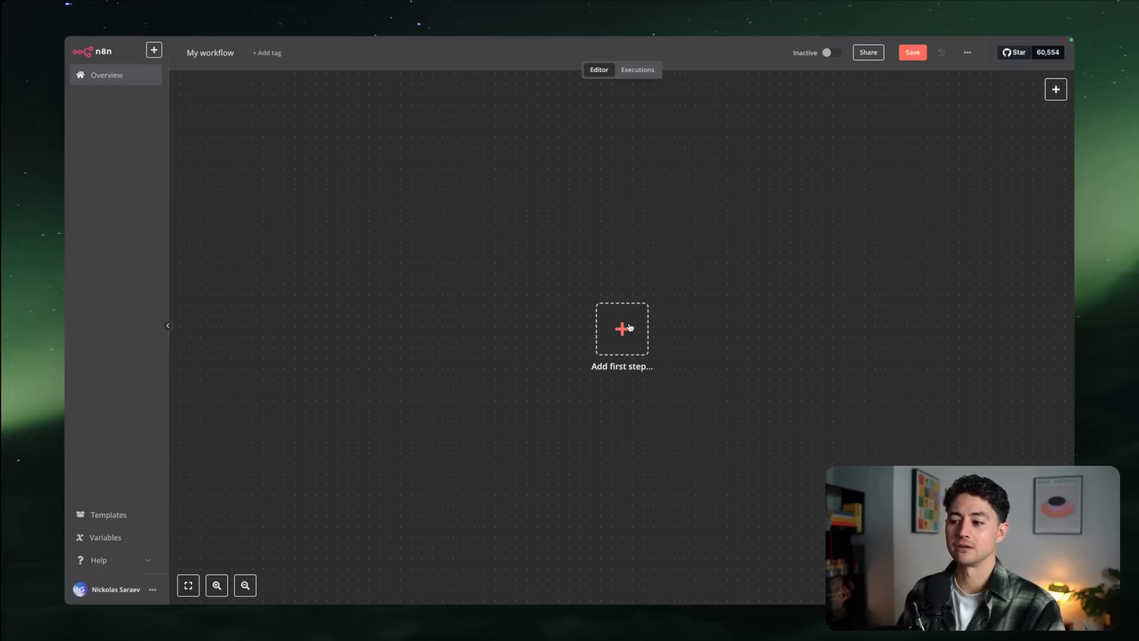
pyautogui.click(1055, 89)
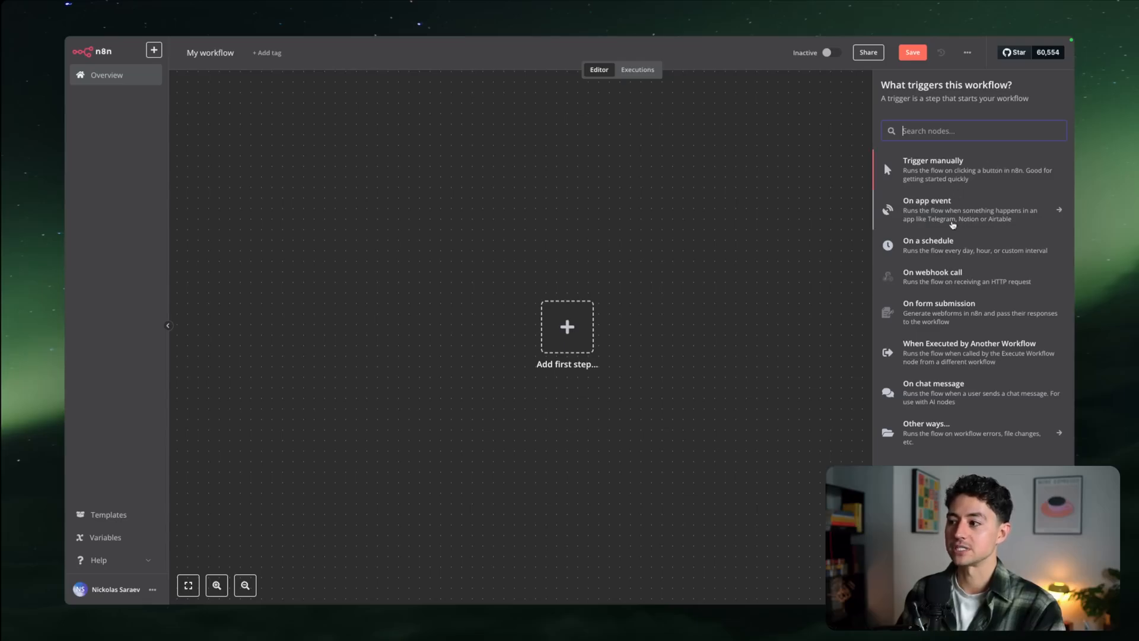
pyautogui.click(617, 208)
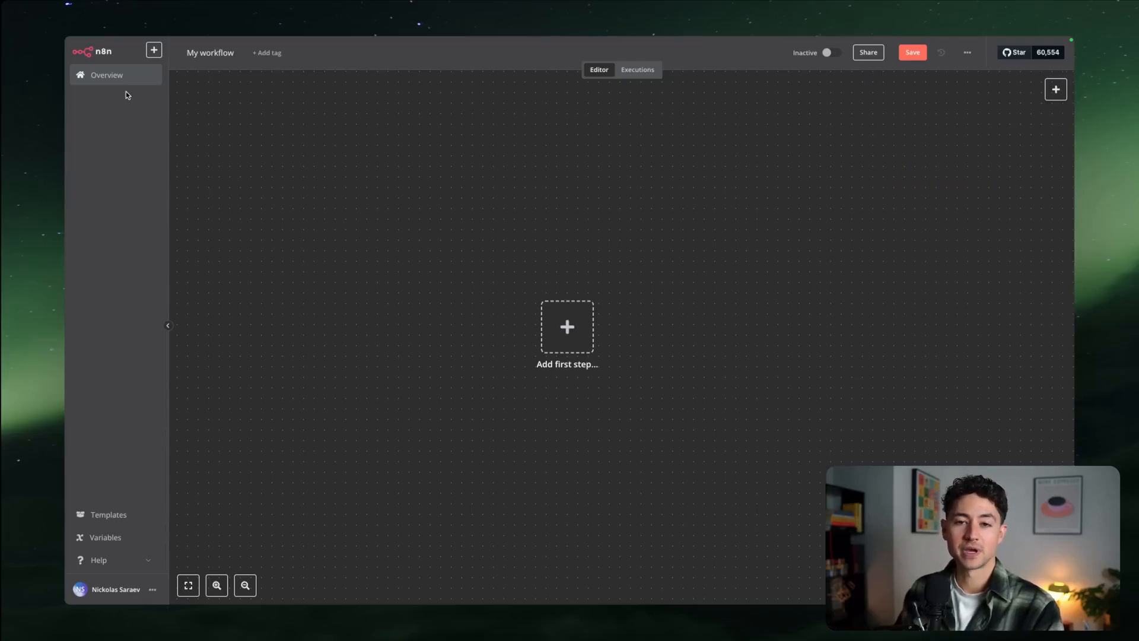
pyautogui.moveTo(241, 40)
pyautogui.click(264, 60)
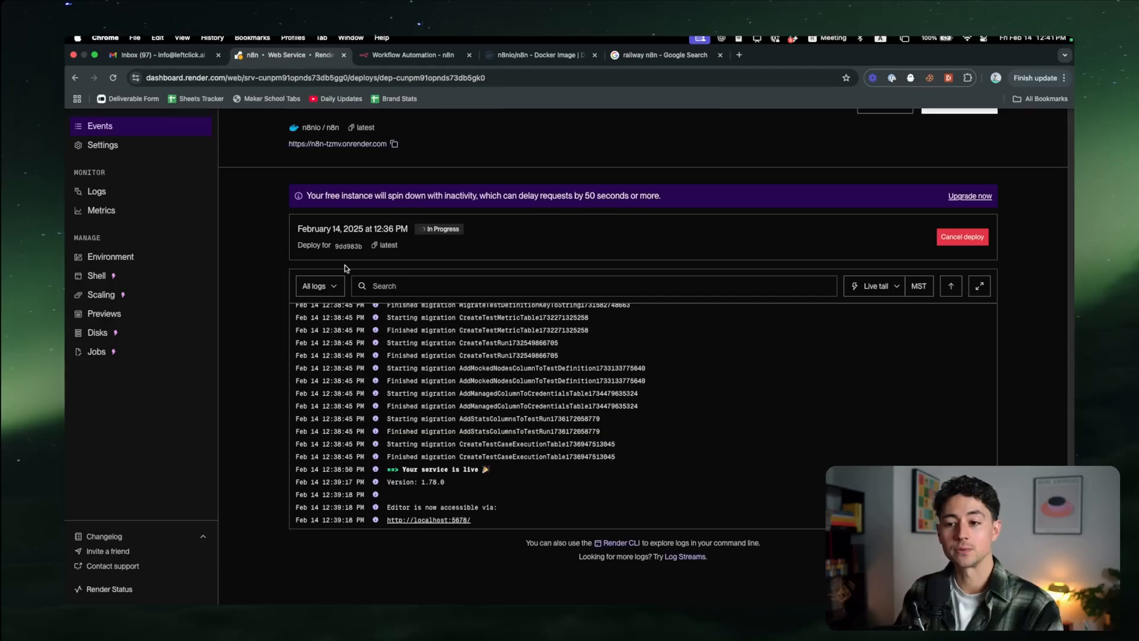
# Switch to the n8nio/n8n Docker Hub page and scroll through its README setup sections.
pyautogui.click(478, 57)
pyautogui.scroll(6, 303, 239)
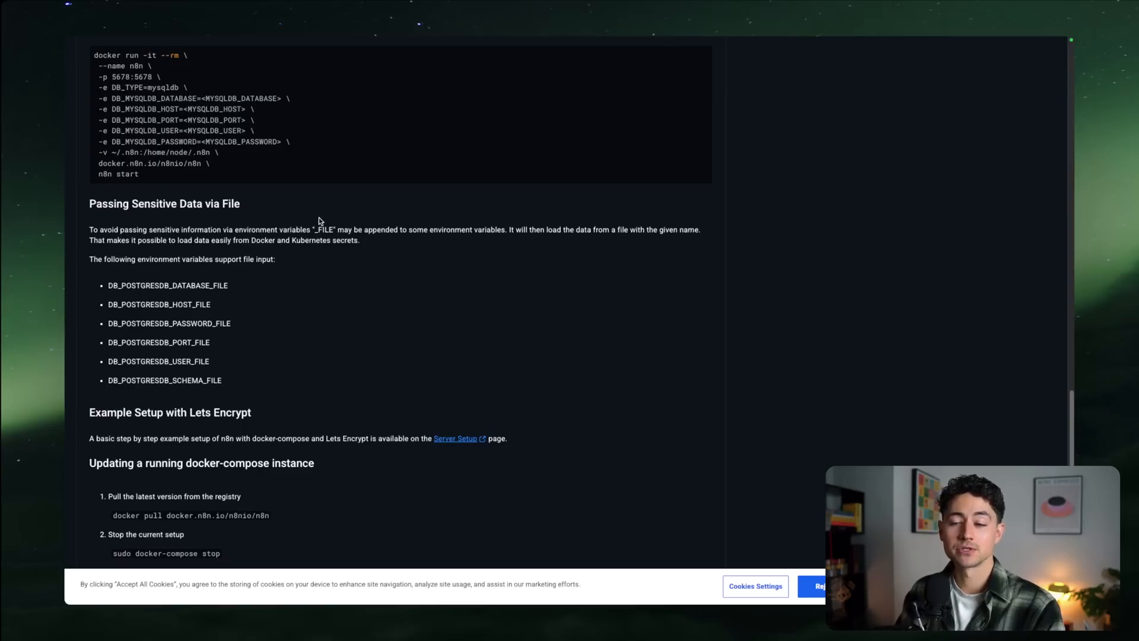
pyautogui.scroll(-1, 248, 251)
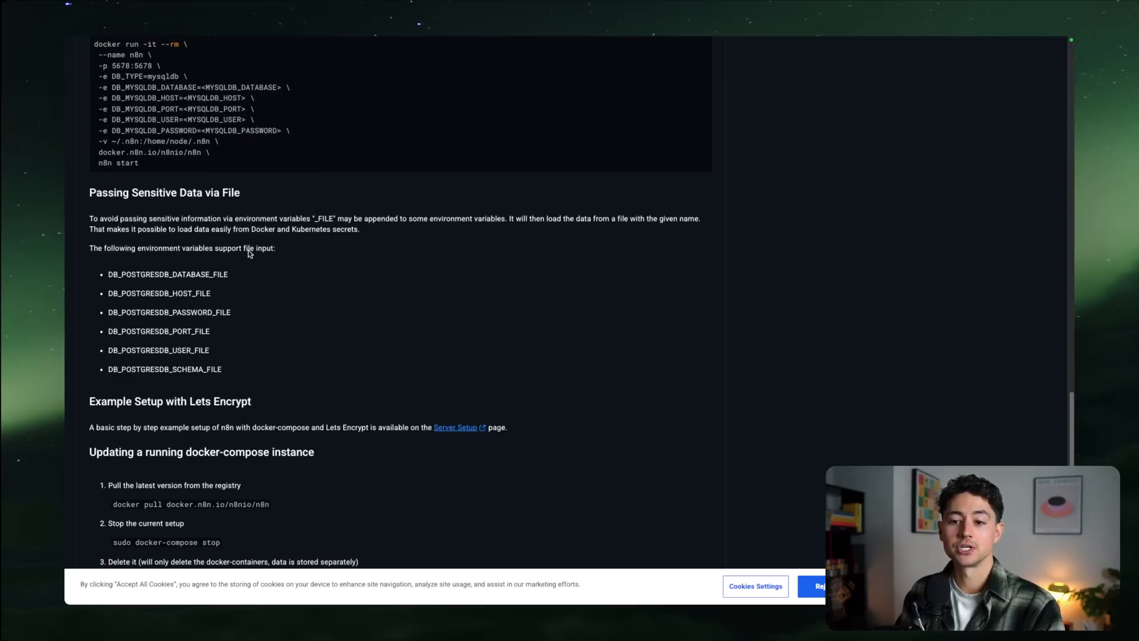
pyautogui.scroll(2, 128, 173)
pyautogui.scroll(15, 88, 176)
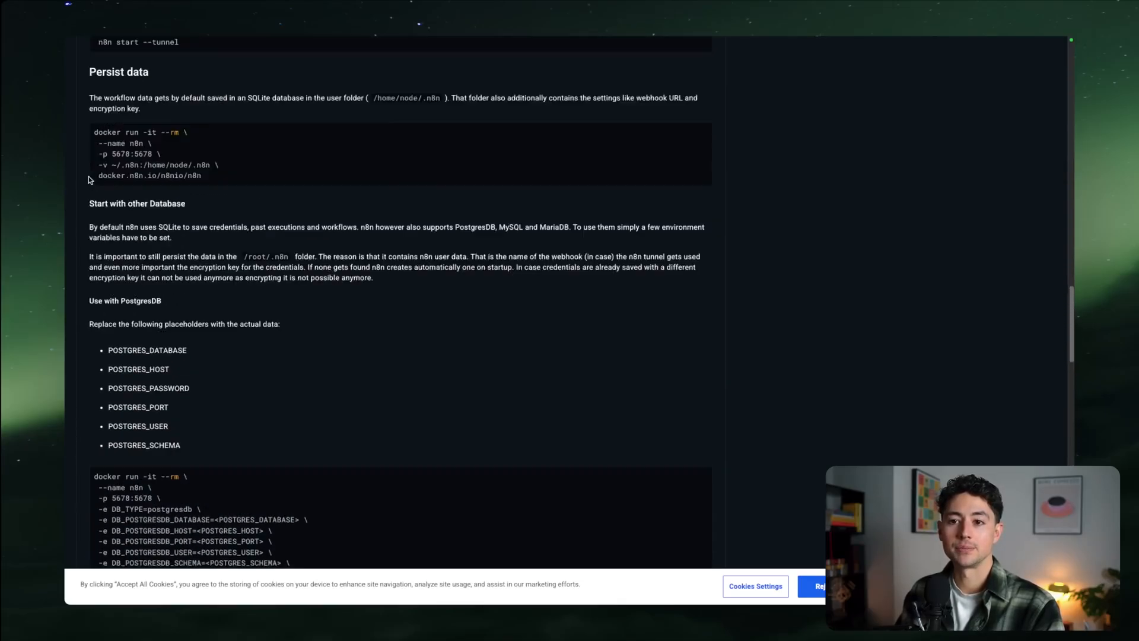
pyautogui.scroll(-6, 88, 176)
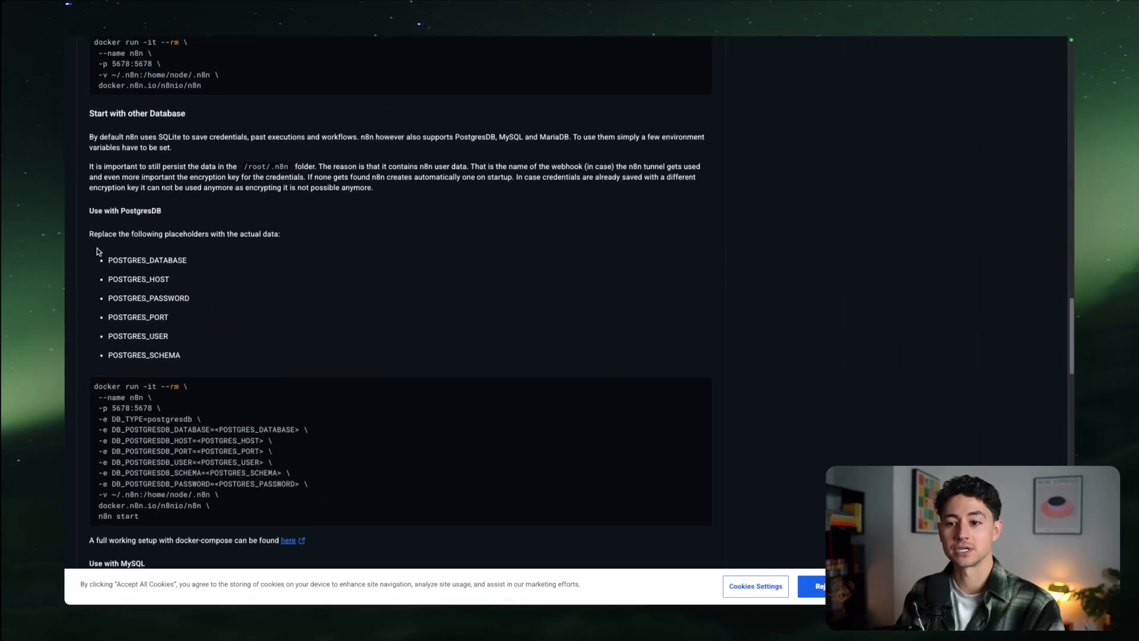
pyautogui.scroll(10, 99, 251)
pyautogui.scroll(4, 98, 251)
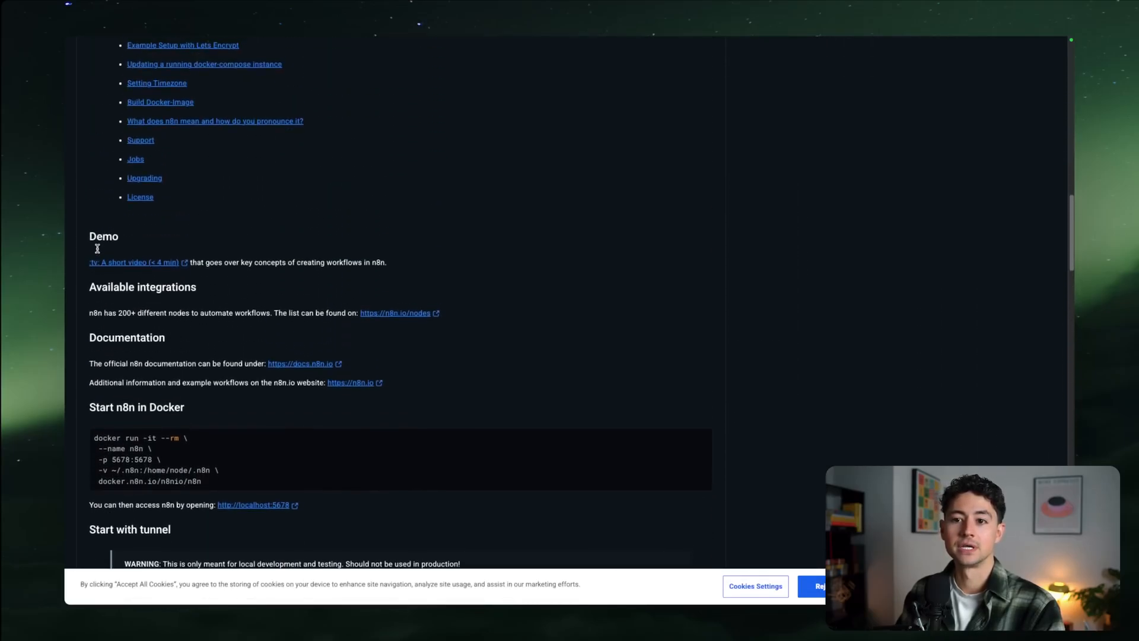
pyautogui.scroll(-2, 98, 252)
pyautogui.scroll(-15, 99, 252)
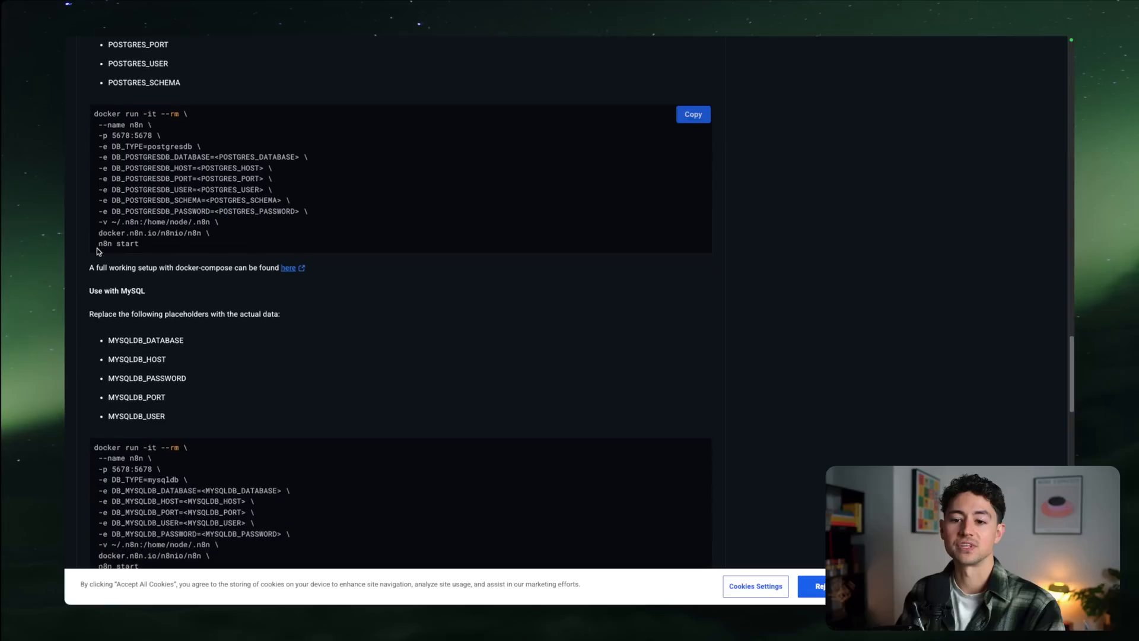
pyautogui.scroll(-5, 99, 251)
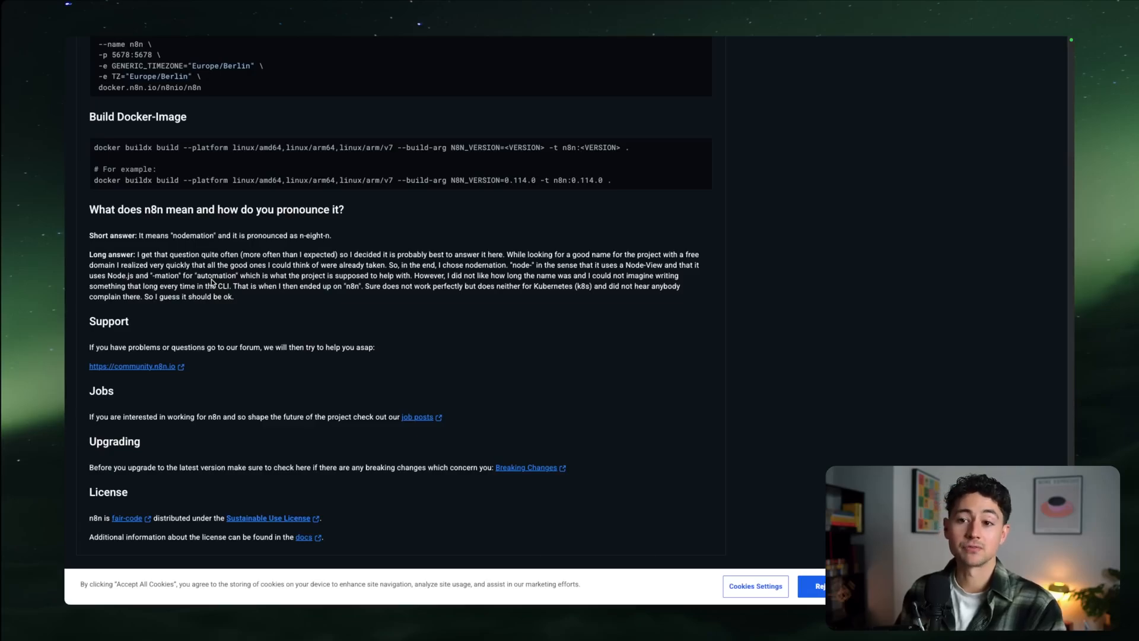
pyautogui.scroll(20, 521, 326)
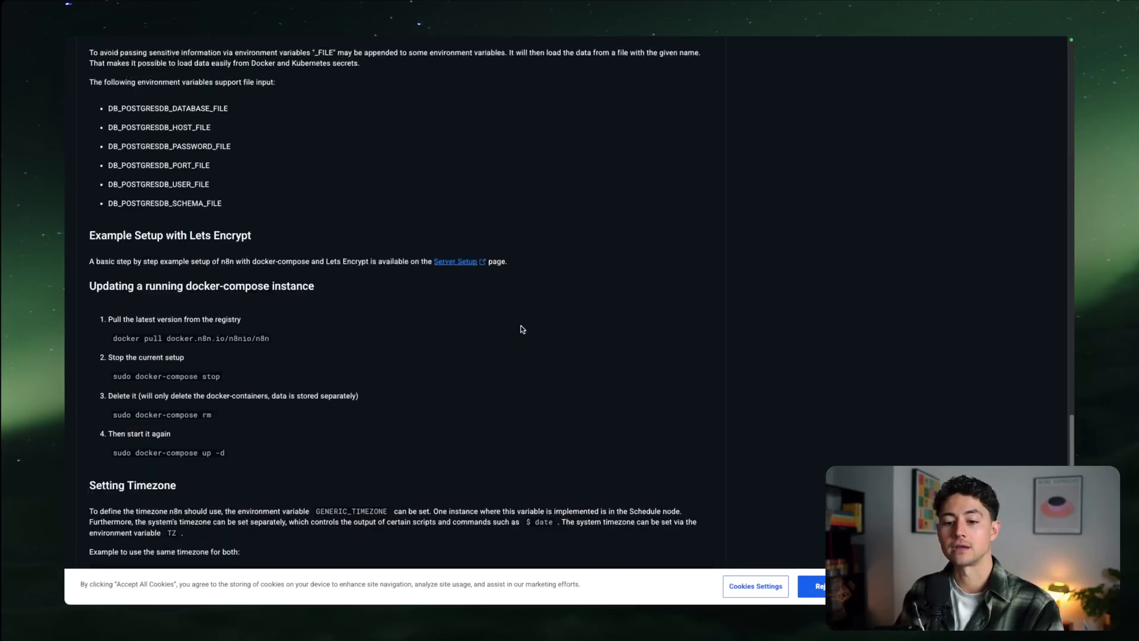
pyautogui.scroll(15, 521, 330)
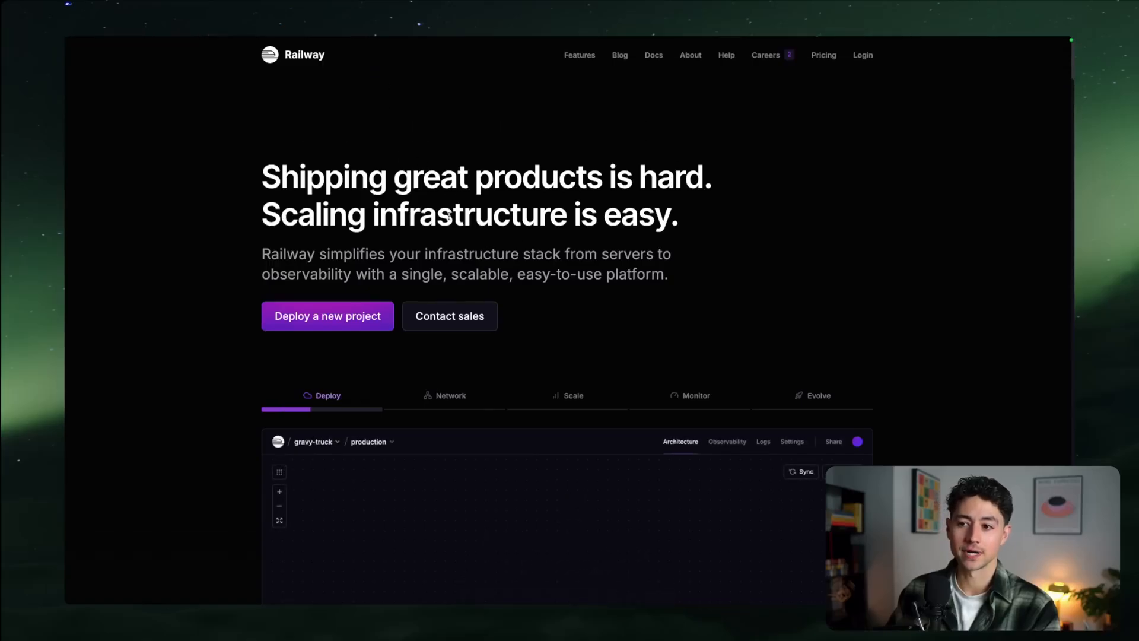
# Open Railway's 'Welcome to Railway' sign-in dialog from the homepage Login button.
pyautogui.scroll(-4, 839, 262)
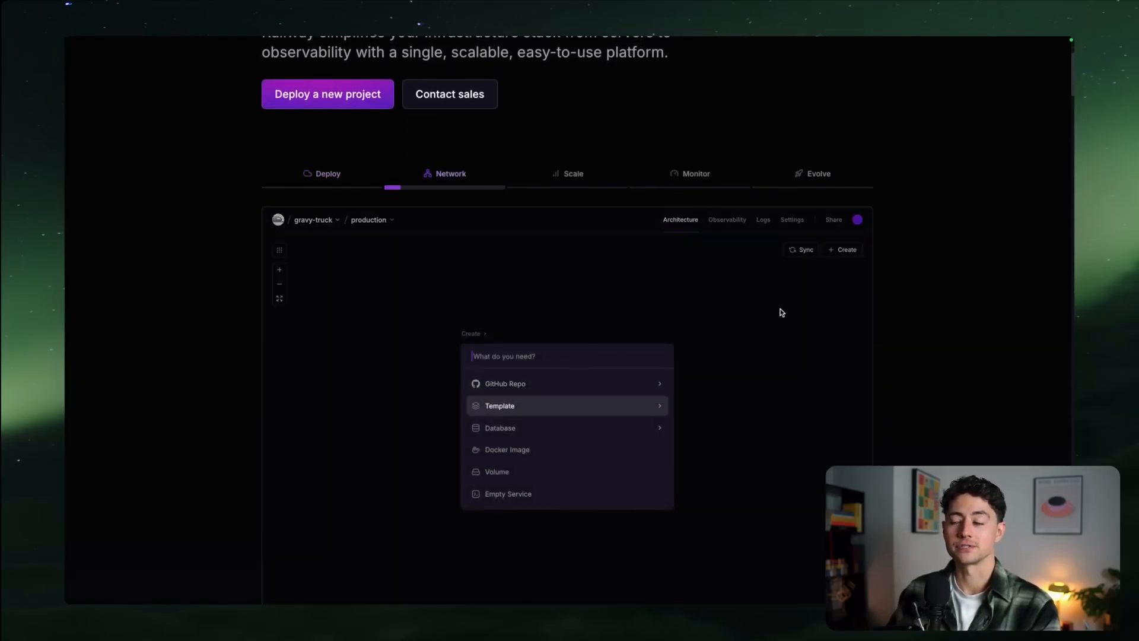
pyautogui.scroll(4, 780, 312)
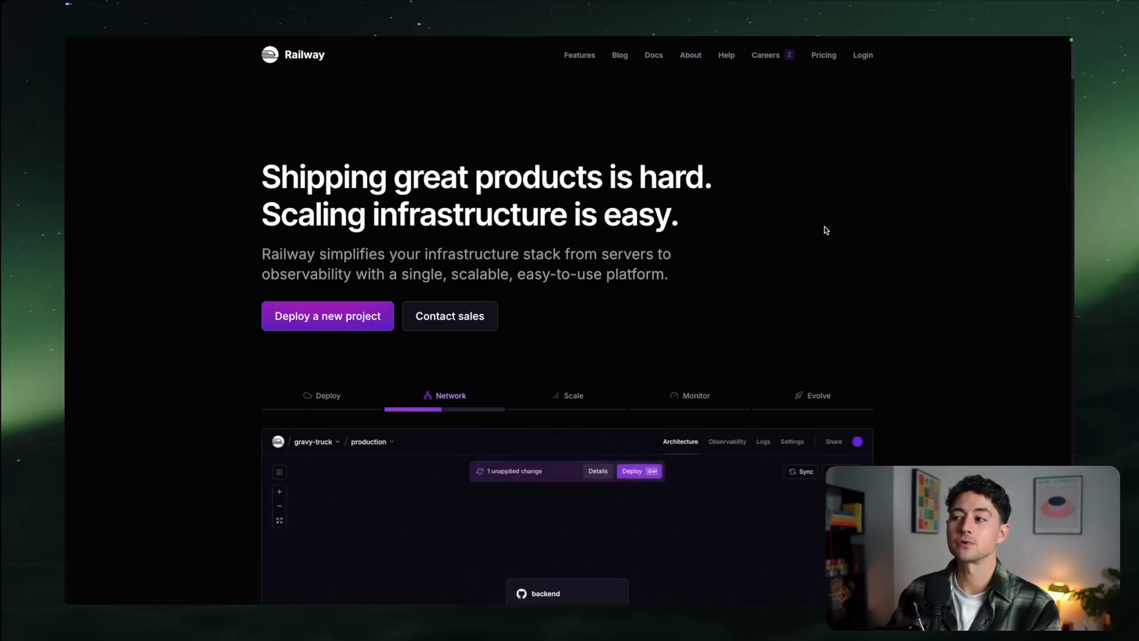
pyautogui.click(863, 57)
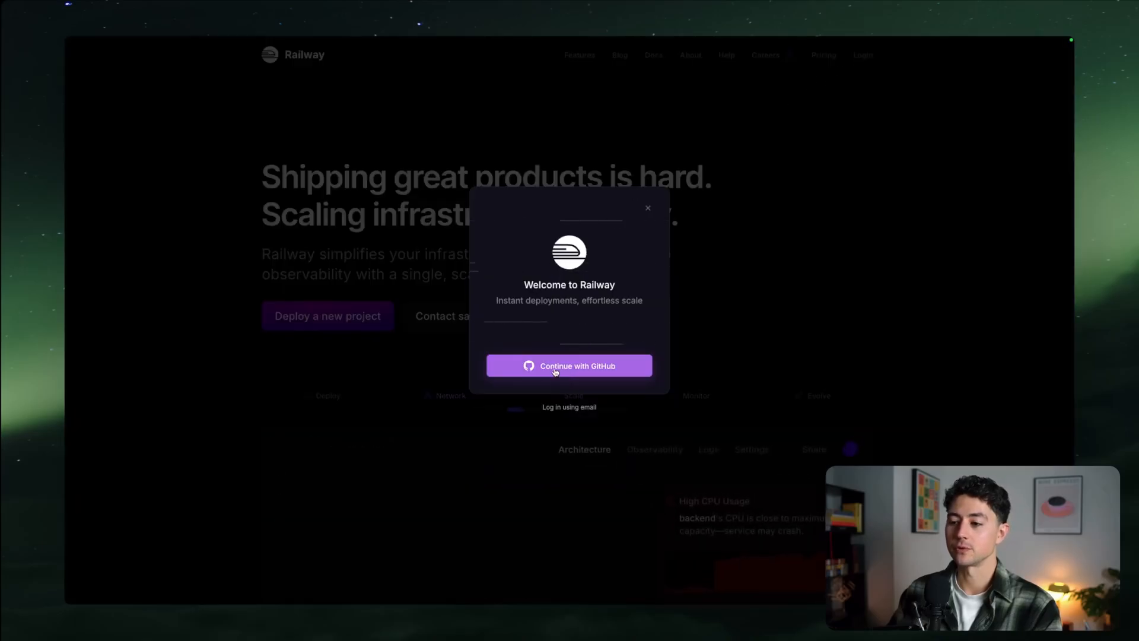
# Choose Continue with GitHub and dismiss the achievements announcement on the GitHub profile.
pyautogui.click(575, 371)
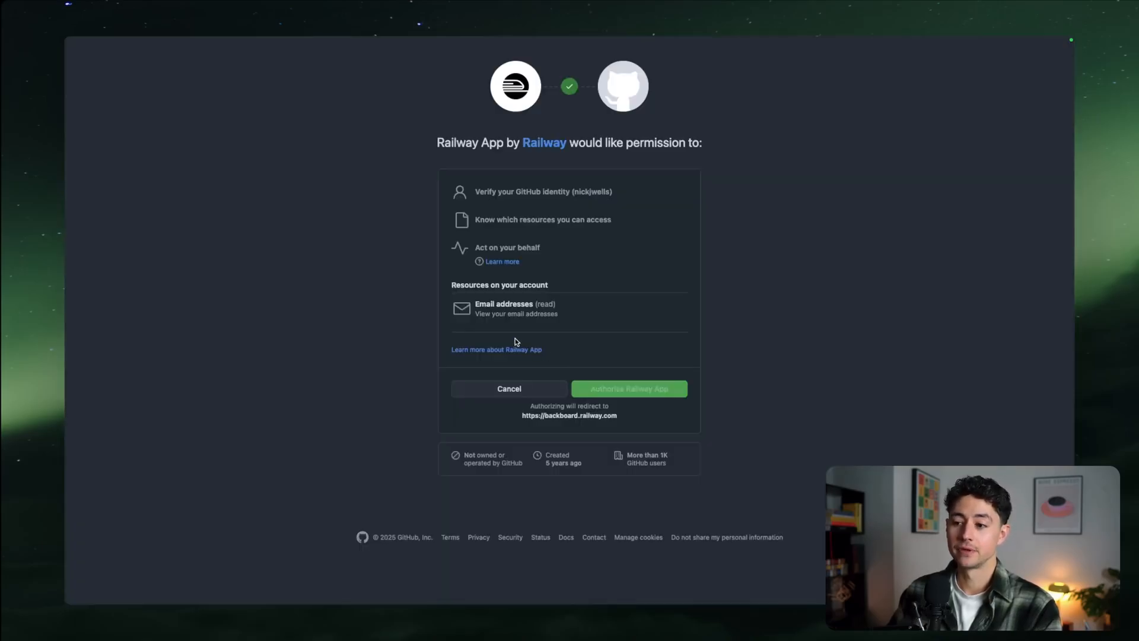
pyautogui.moveTo(462, 39)
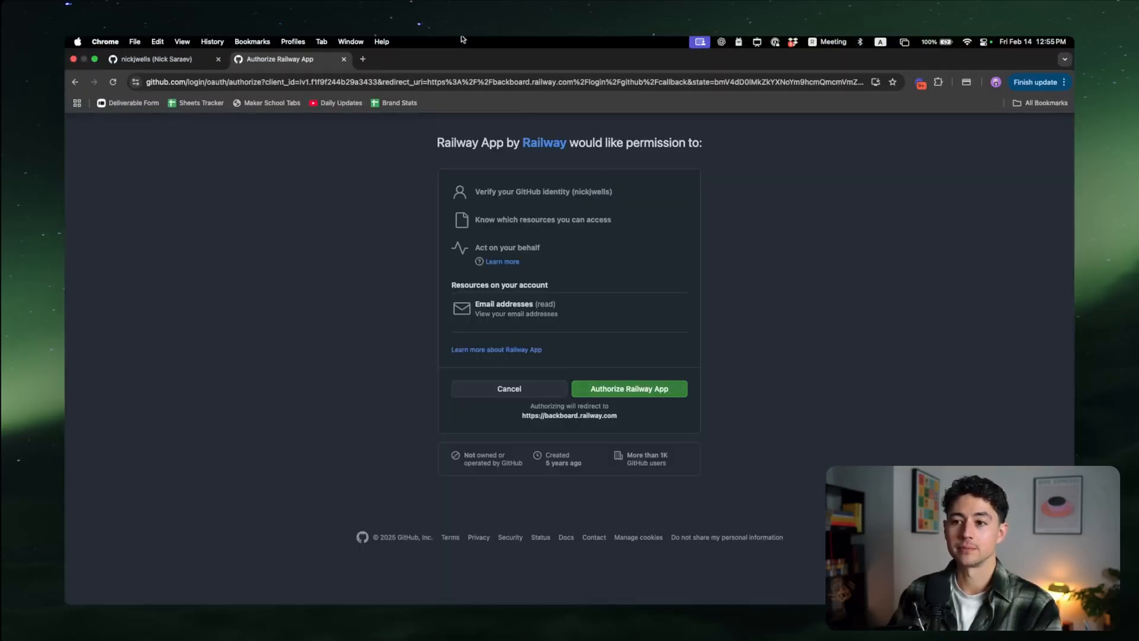
pyautogui.click(199, 57)
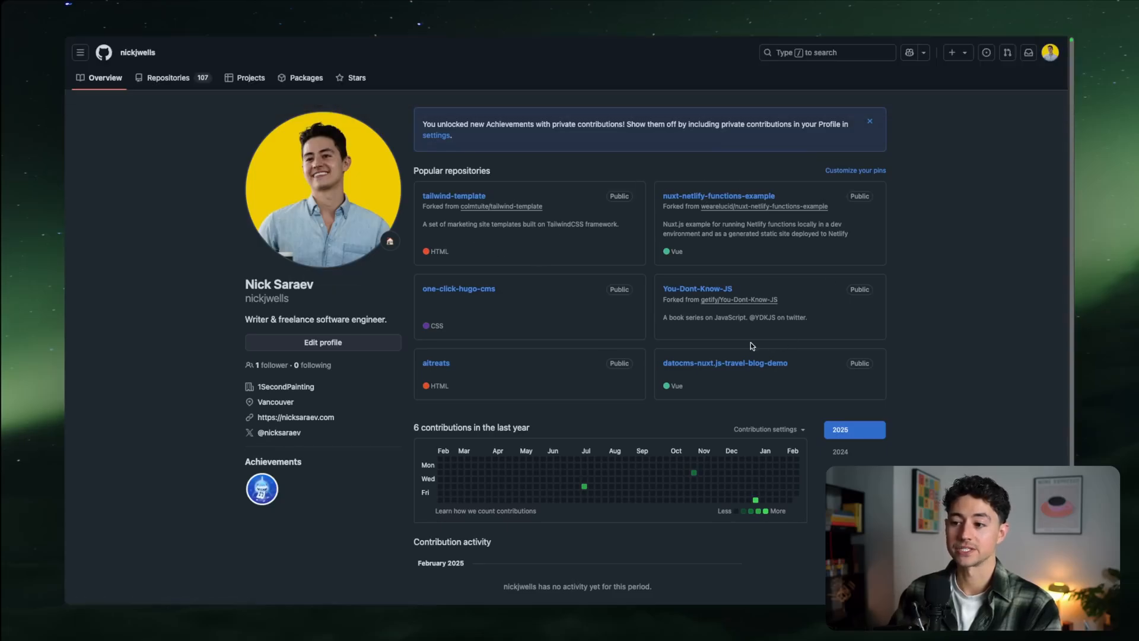
pyautogui.click(870, 123)
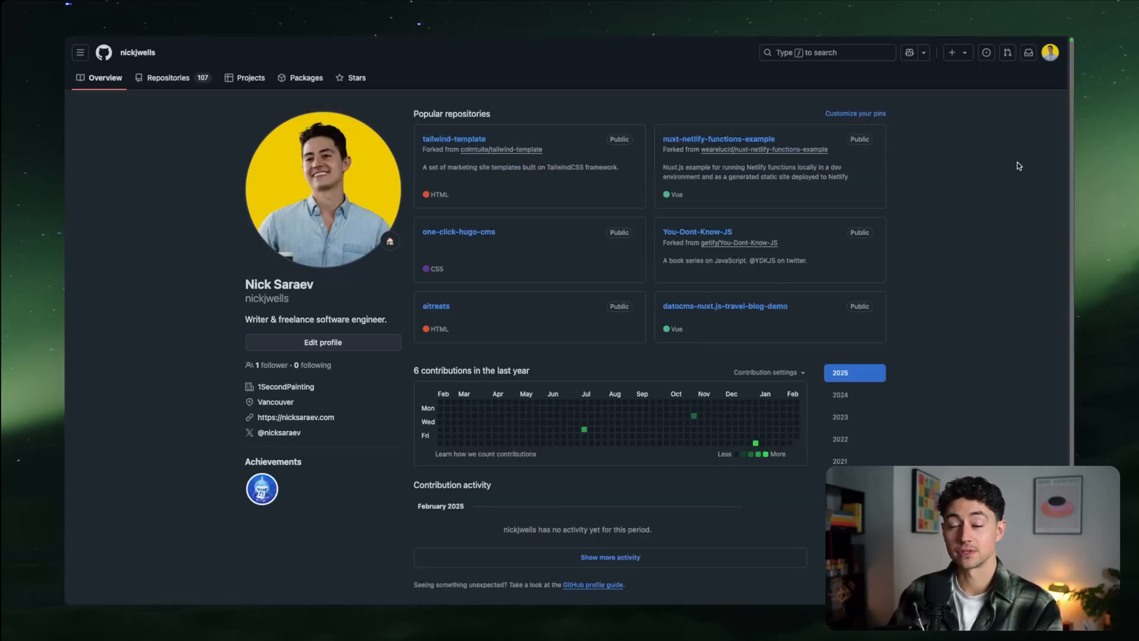
# Open github.com in a new tab, then load it signed out in a private window.
pyautogui.moveTo(585, 35)
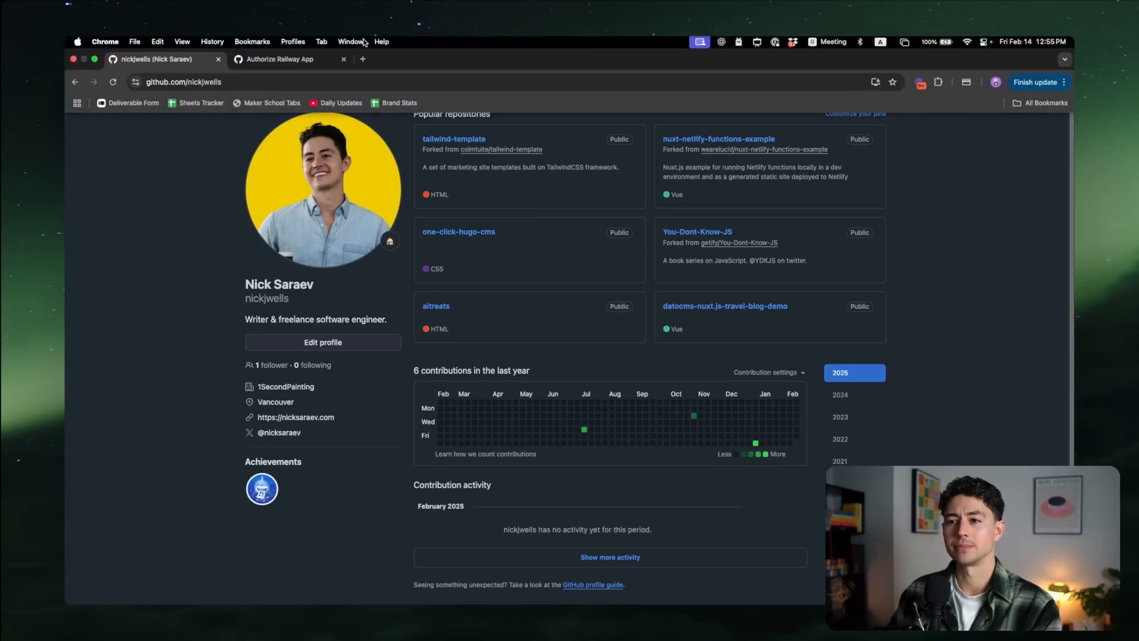
pyautogui.press('super+t')
pyautogui.write('github.com')
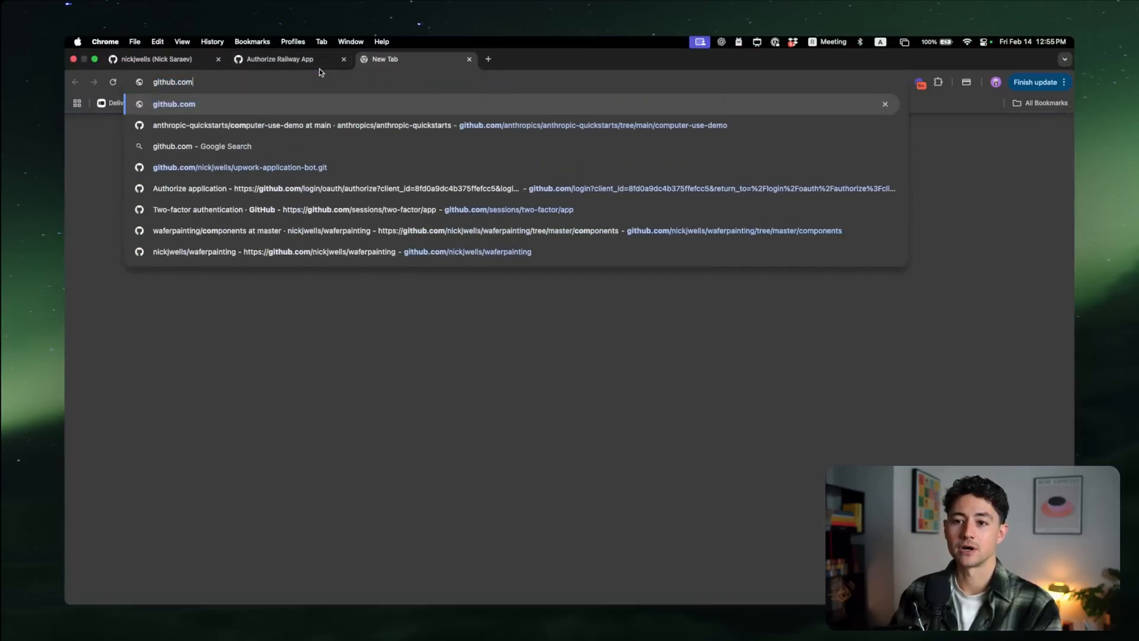
pyautogui.press('Return')
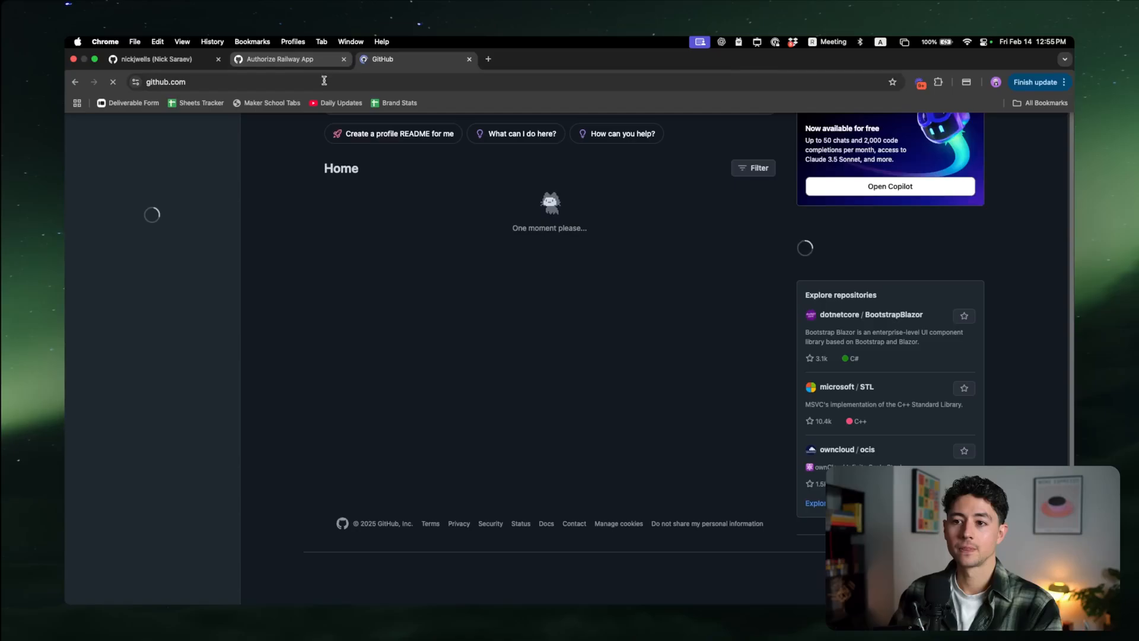
pyautogui.click(323, 80)
pyautogui.press('super+c')
pyautogui.press('super+shift+n')
pyautogui.press('super+v')
pyautogui.press('Return')
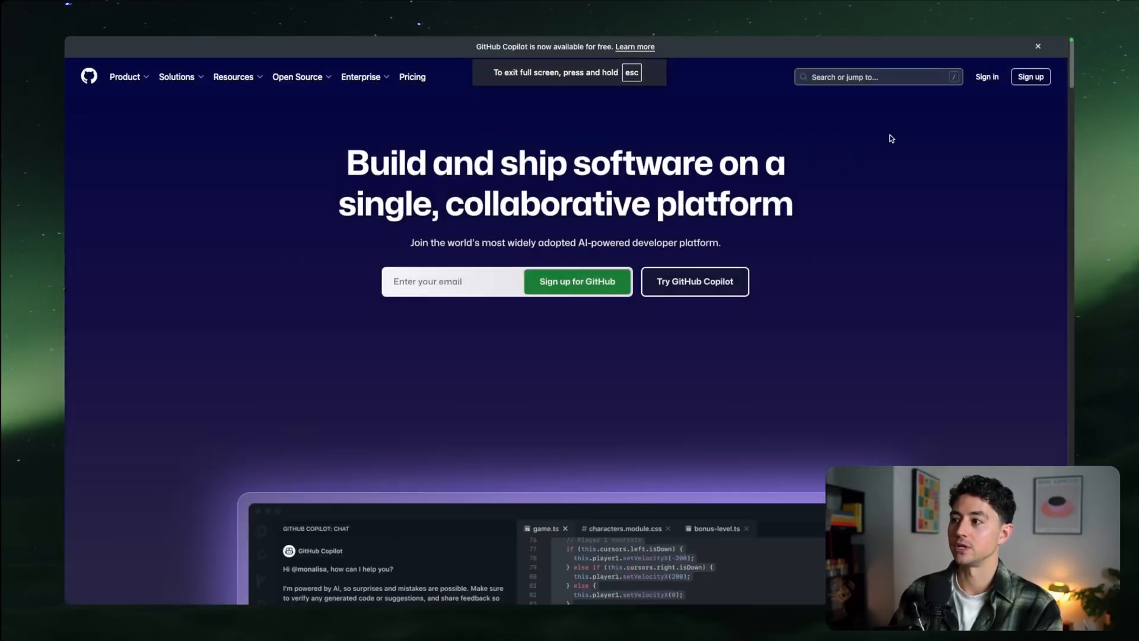
# Open the GitHub sign-up form and begin entering a sign-up e-mail.
pyautogui.click(1030, 79)
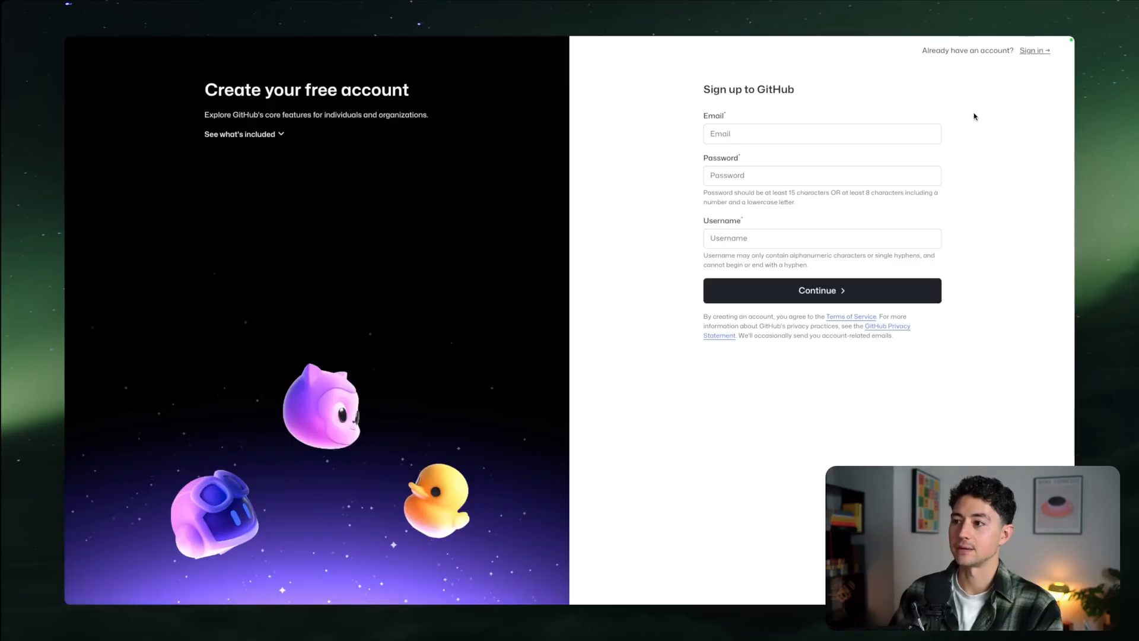
pyautogui.click(759, 127)
pyautogui.click(637, 135)
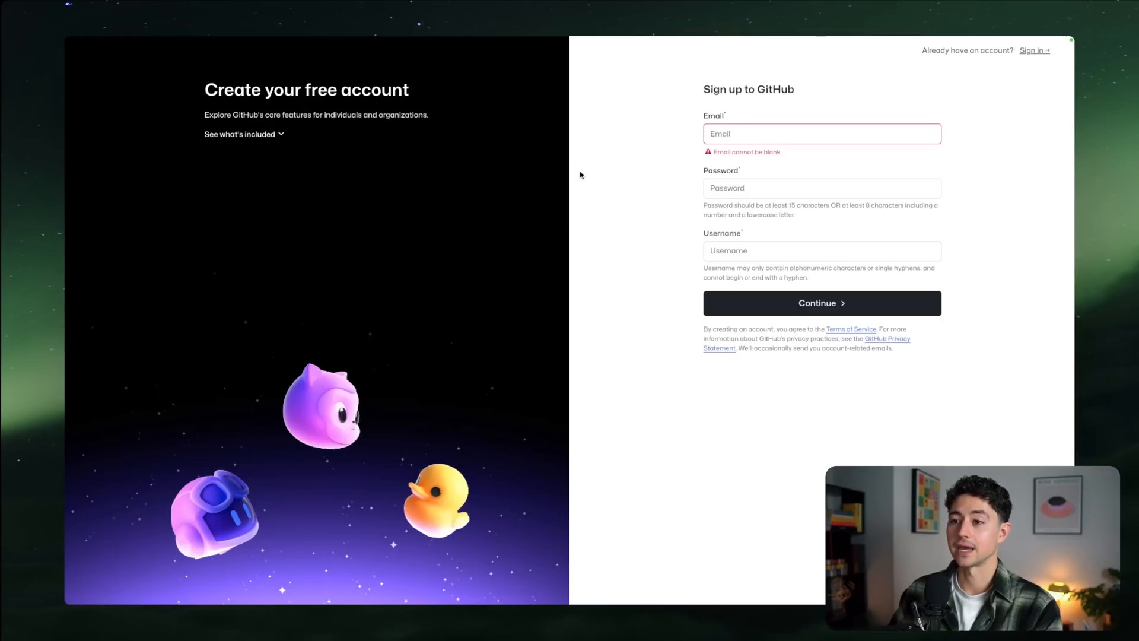
# Return to the Railway authorization page and authorize Railway App for the GitHub account.
pyautogui.hotkey('ctrl', 'Left')
pyautogui.hotkey('ctrl', 'Left')
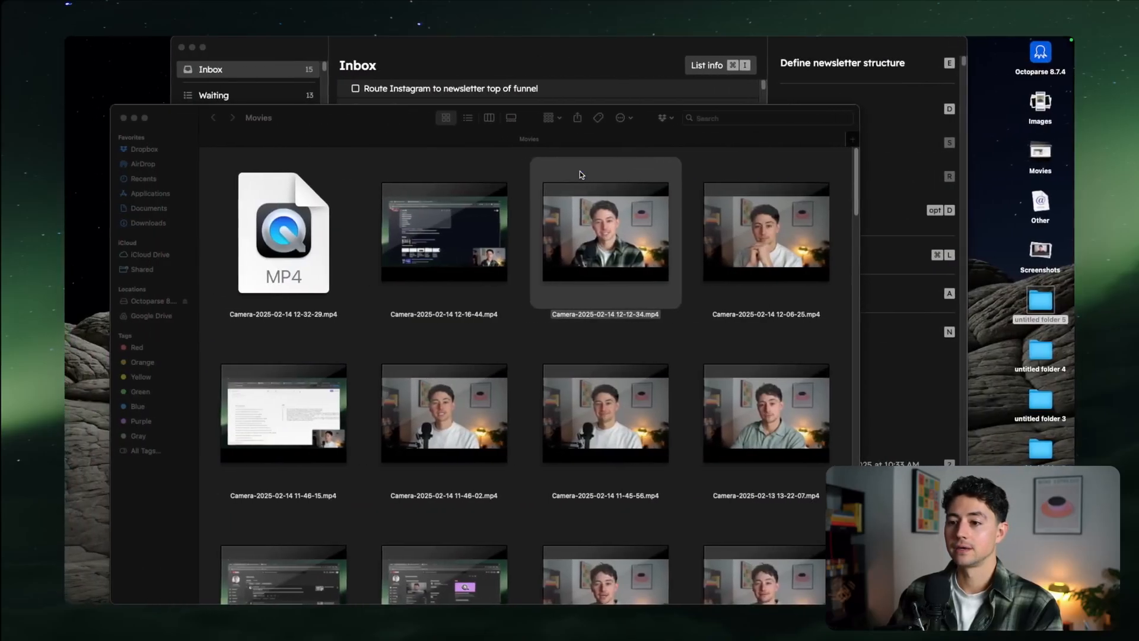
pyautogui.hotkey('ctrl', 'Right')
pyautogui.hotkey('ctrl', 'Right')
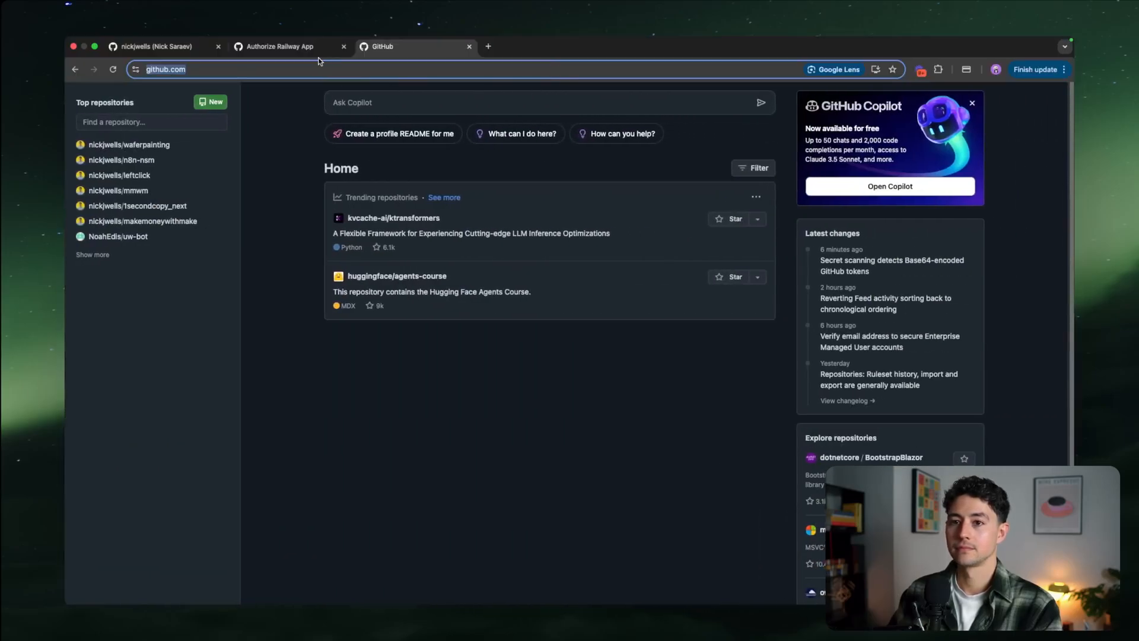
pyautogui.click(316, 48)
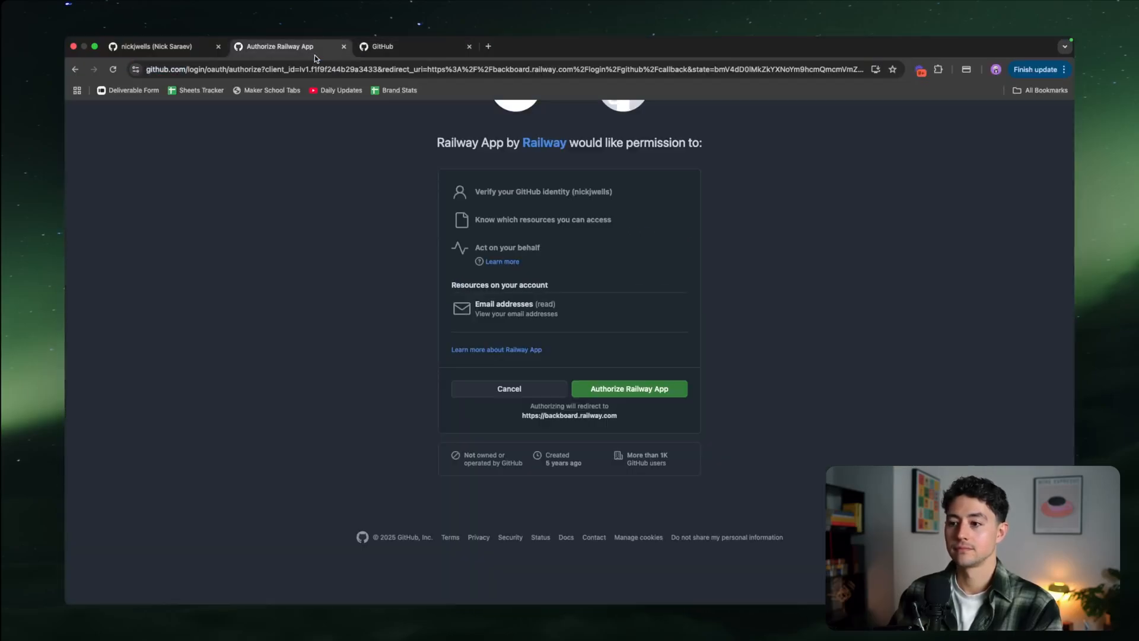
pyautogui.click(638, 391)
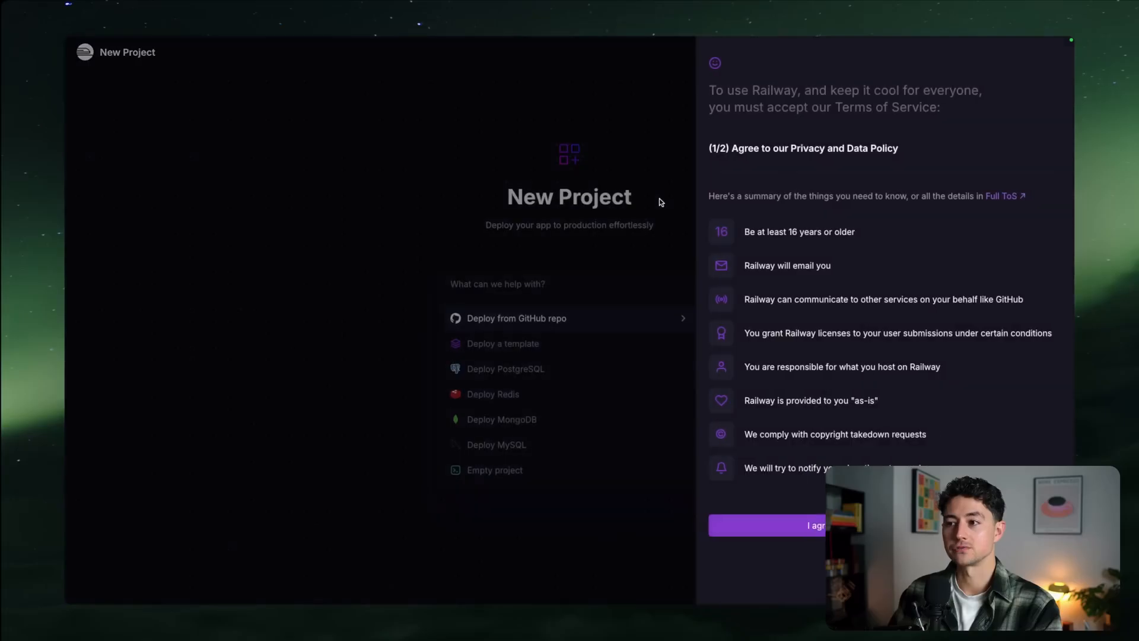
# Agree to the privacy and fair use policies, then deploy the N8N (w/ workers) template.
pyautogui.click(813, 526)
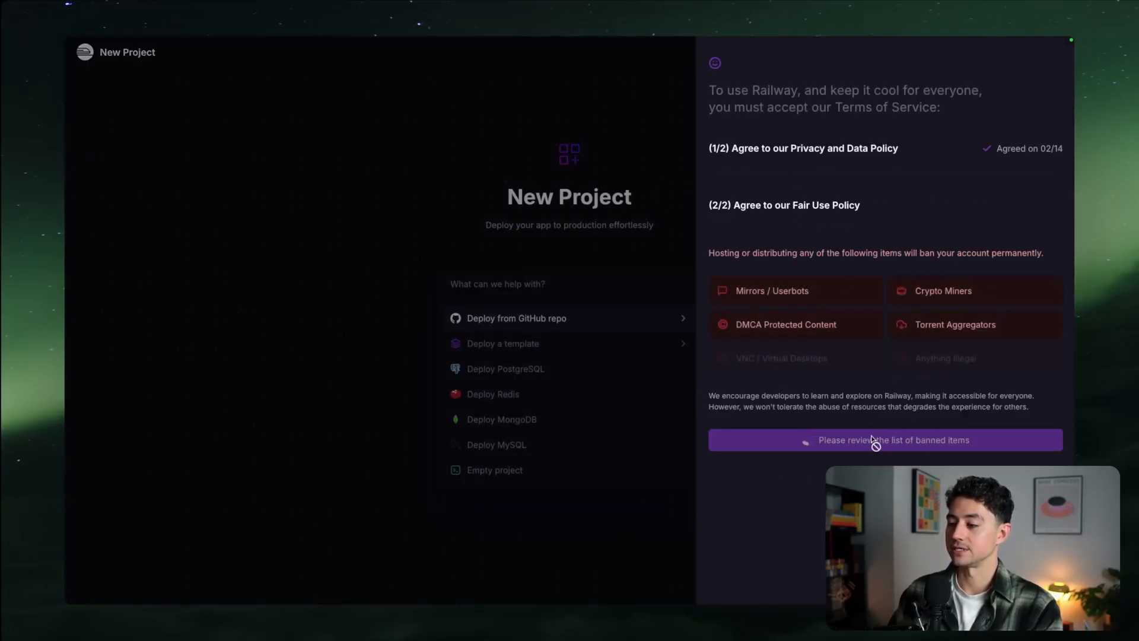
pyautogui.click(885, 442)
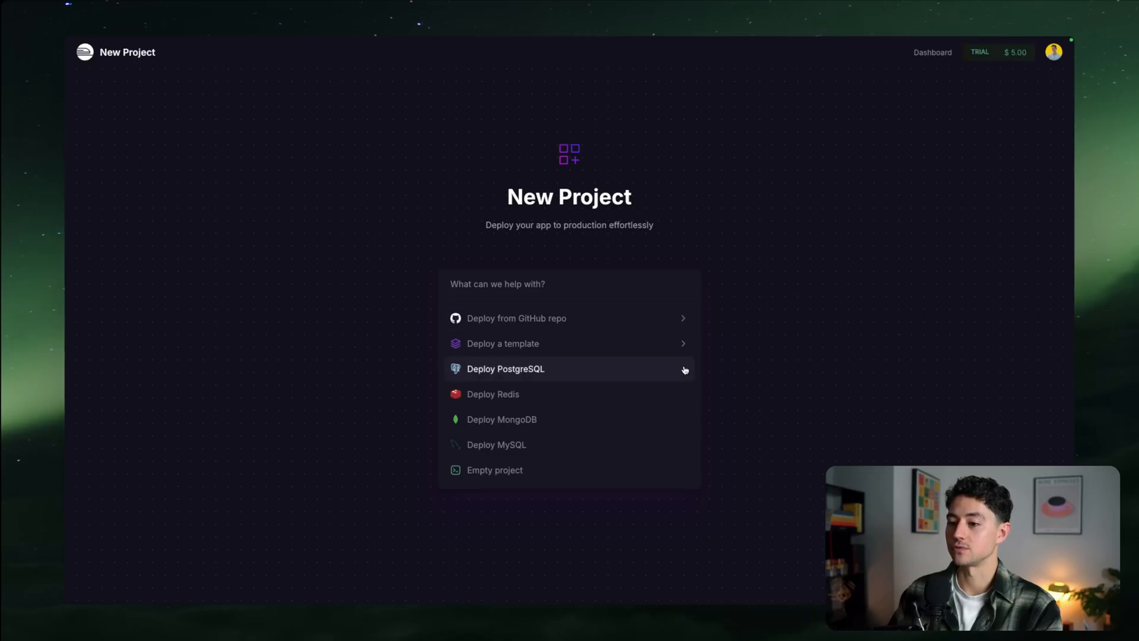
pyautogui.click(557, 343)
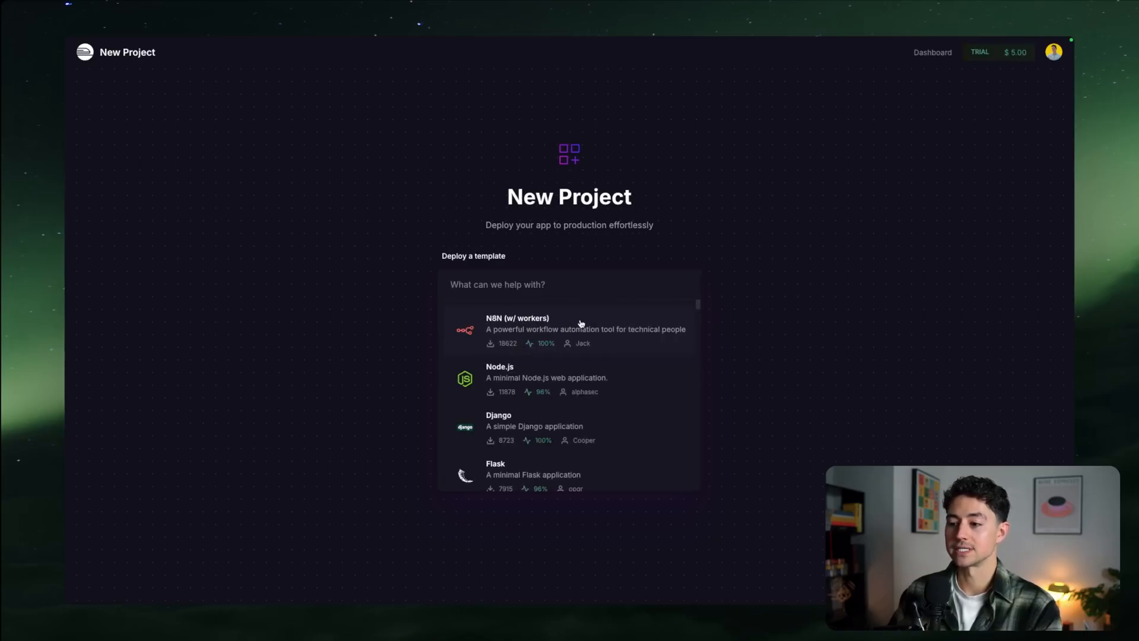
pyautogui.click(541, 343)
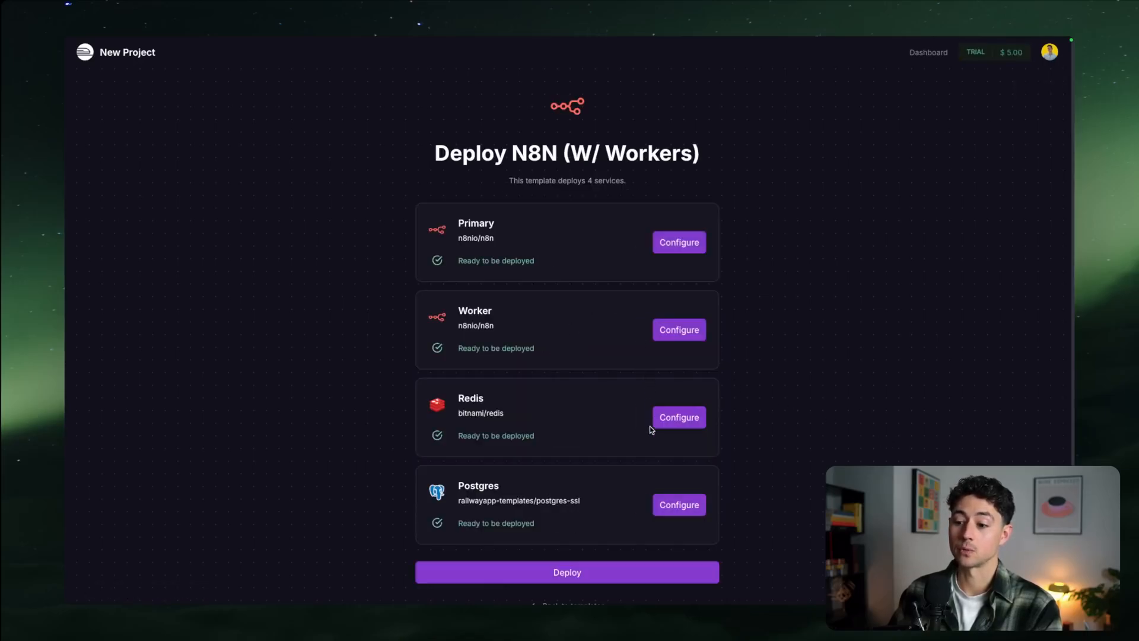
pyautogui.click(607, 572)
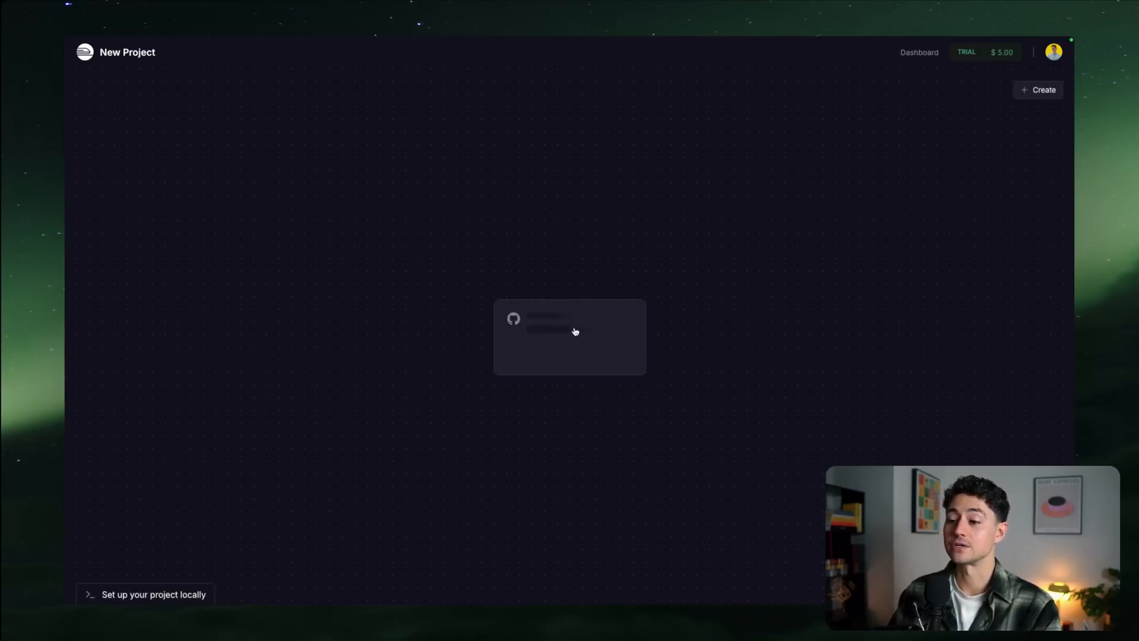
# Open the new project's Primary service and visit primary-production-ad11.up.railway.app.
pyautogui.click(601, 332)
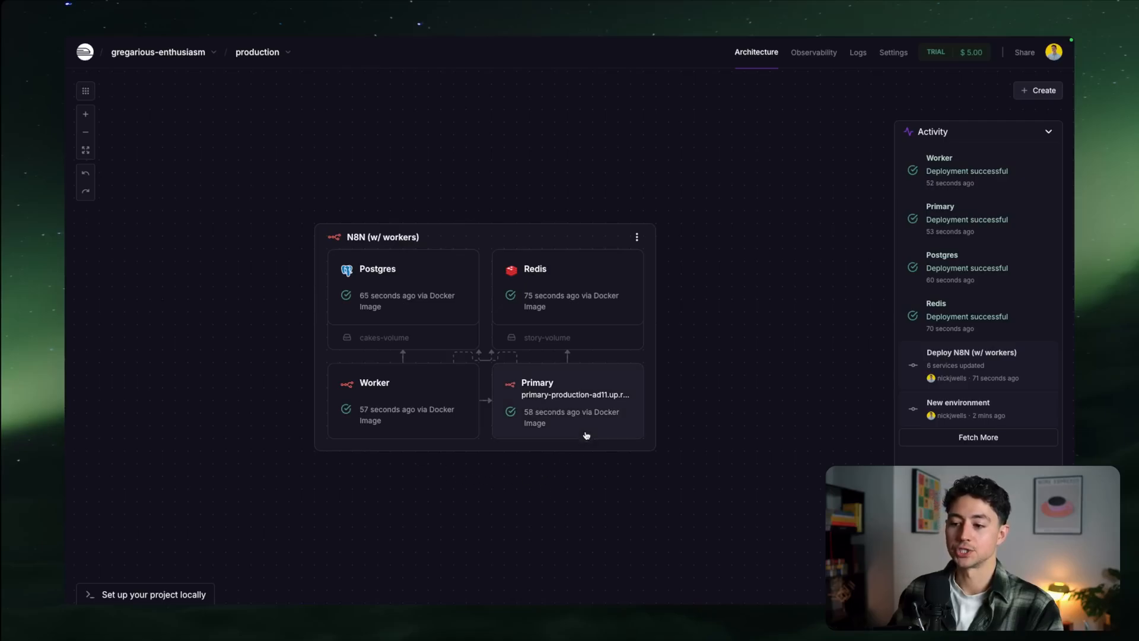
pyautogui.click(585, 396)
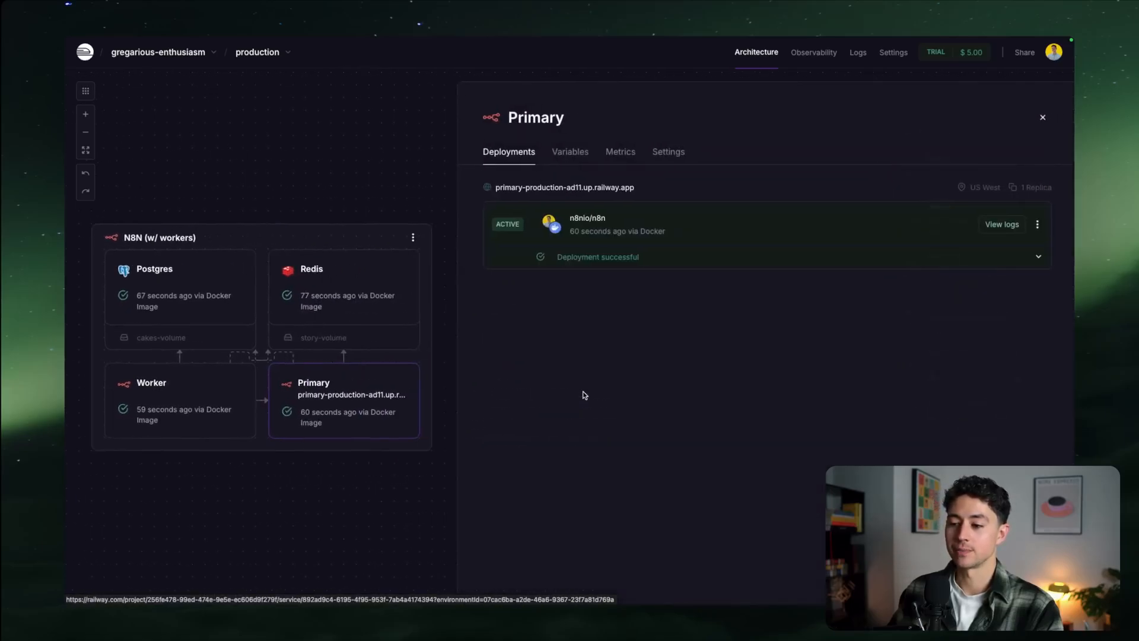
pyautogui.click(546, 187)
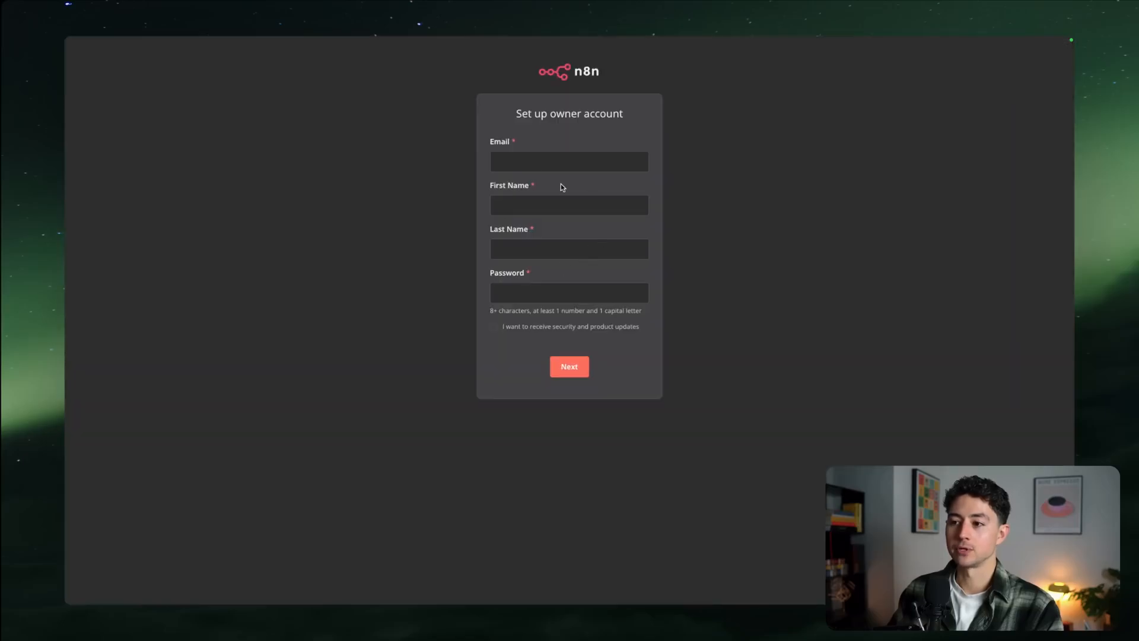
# Create the n8n owner account with the owner's e-mail, first and last name, and a password.
pyautogui.click(549, 161)
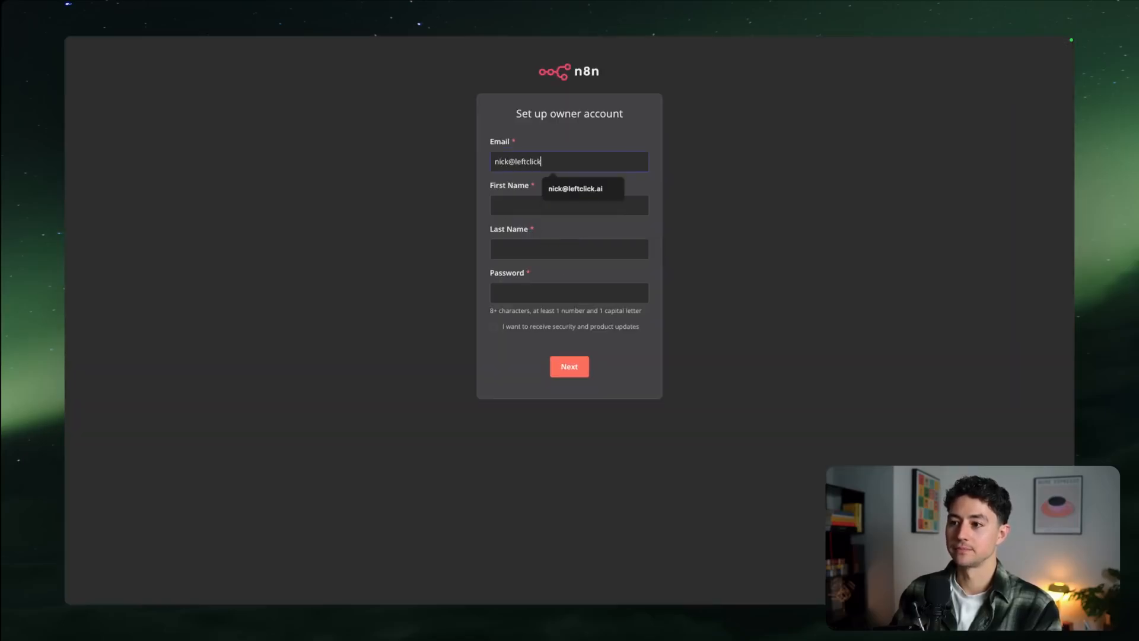
pyautogui.press('Tab')
pyautogui.write('Nickolas')
pyautogui.press('Tab')
pyautogui.write('Saraev')
pyautogui.press('Tab')
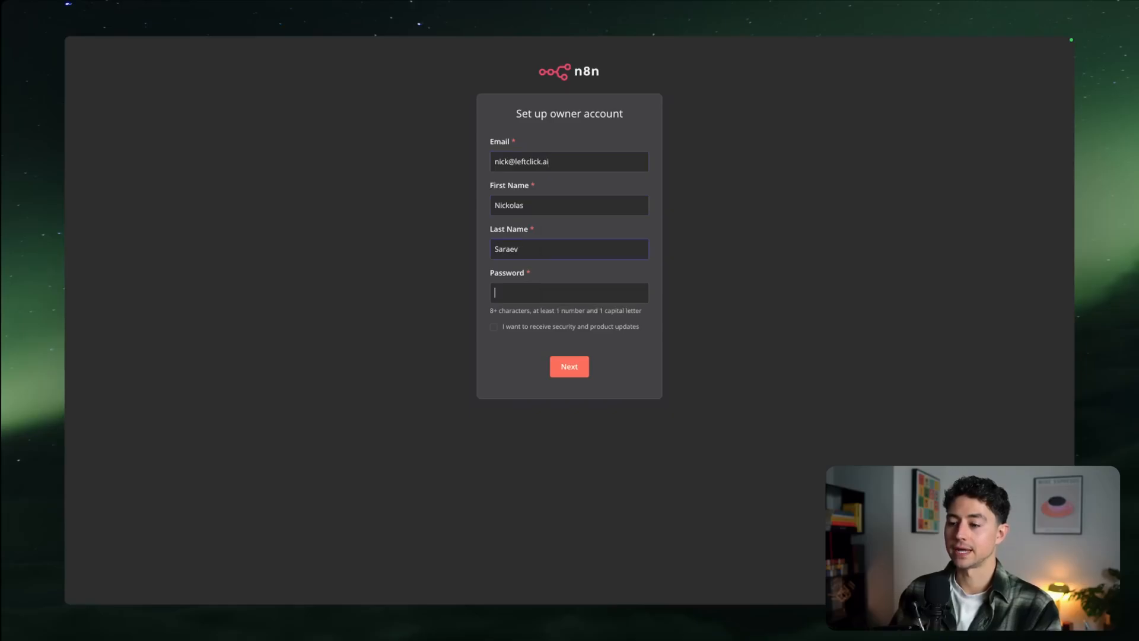
pyautogui.write('•••••••••••')
pyautogui.click(571, 367)
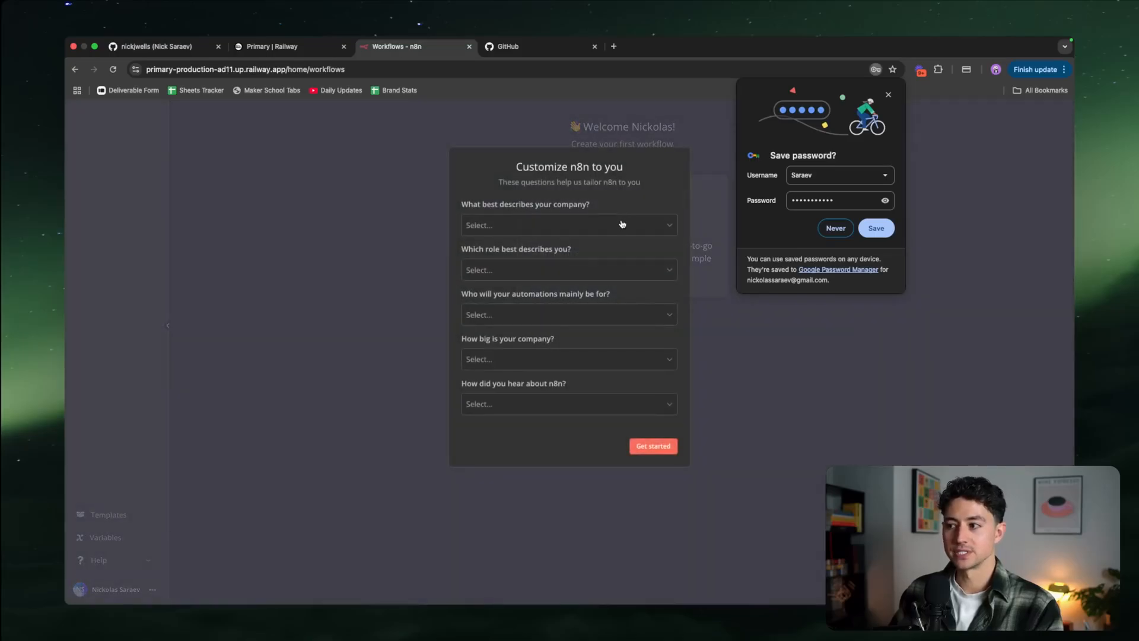
# Answer the survey: Software as a service, Business Owner, Myself, less than 20 people, Google.
pyautogui.click(622, 223)
pyautogui.click(599, 254)
pyautogui.click(593, 270)
pyautogui.click(582, 301)
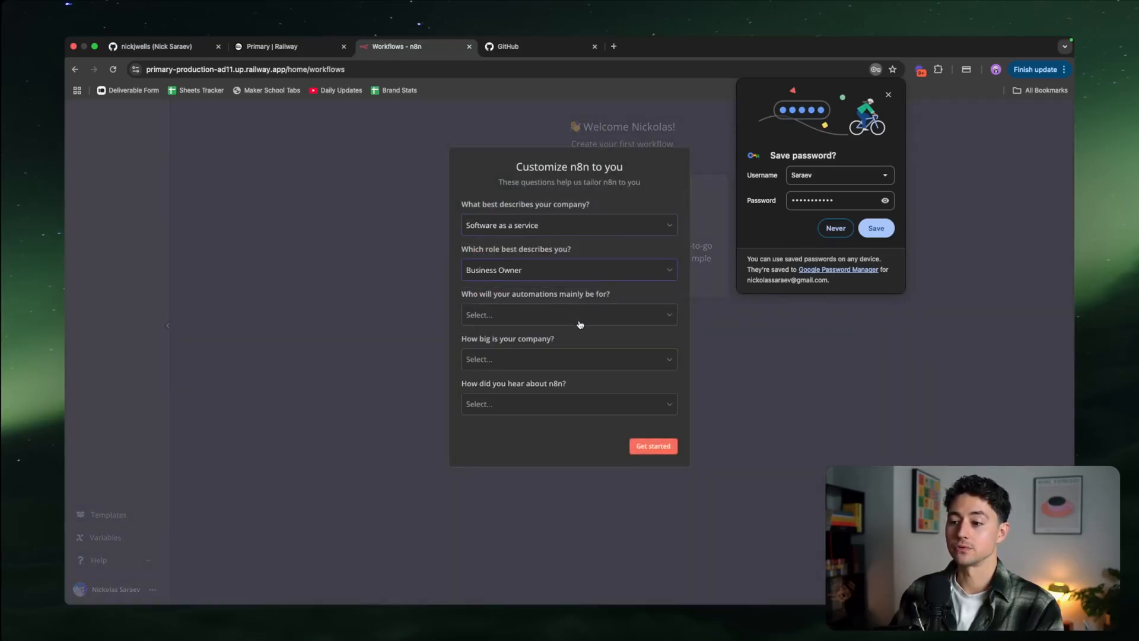
pyautogui.click(580, 323)
pyautogui.click(575, 341)
pyautogui.click(574, 358)
pyautogui.click(594, 386)
pyautogui.click(560, 402)
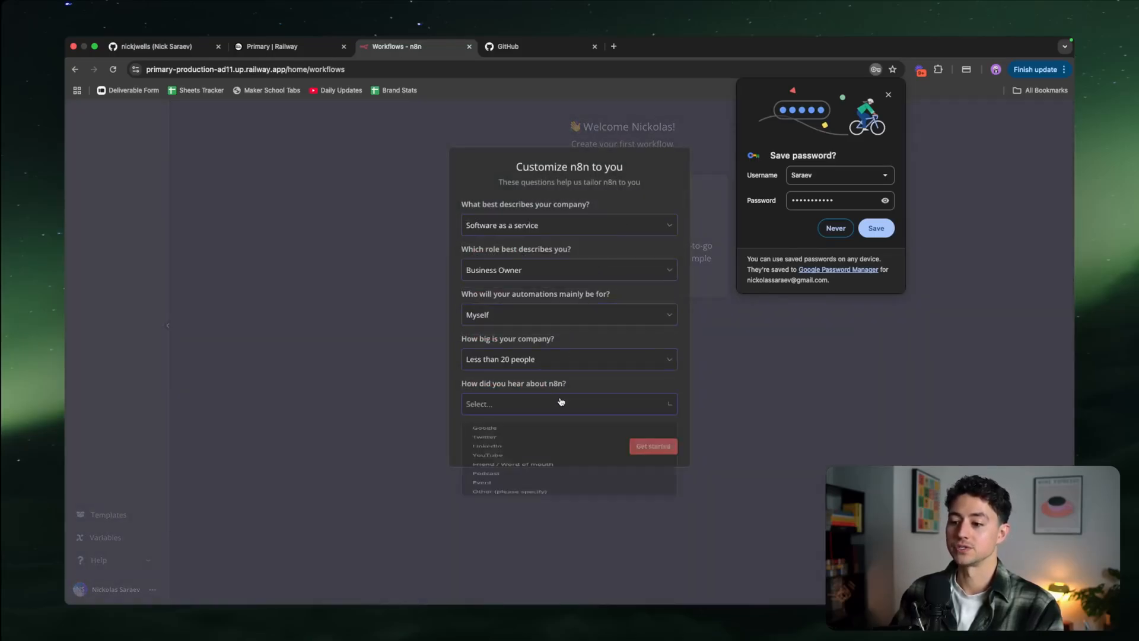
pyautogui.click(552, 437)
# Finish the survey, skip the free licence key offer, and start a workflow from scratch.
pyautogui.click(653, 447)
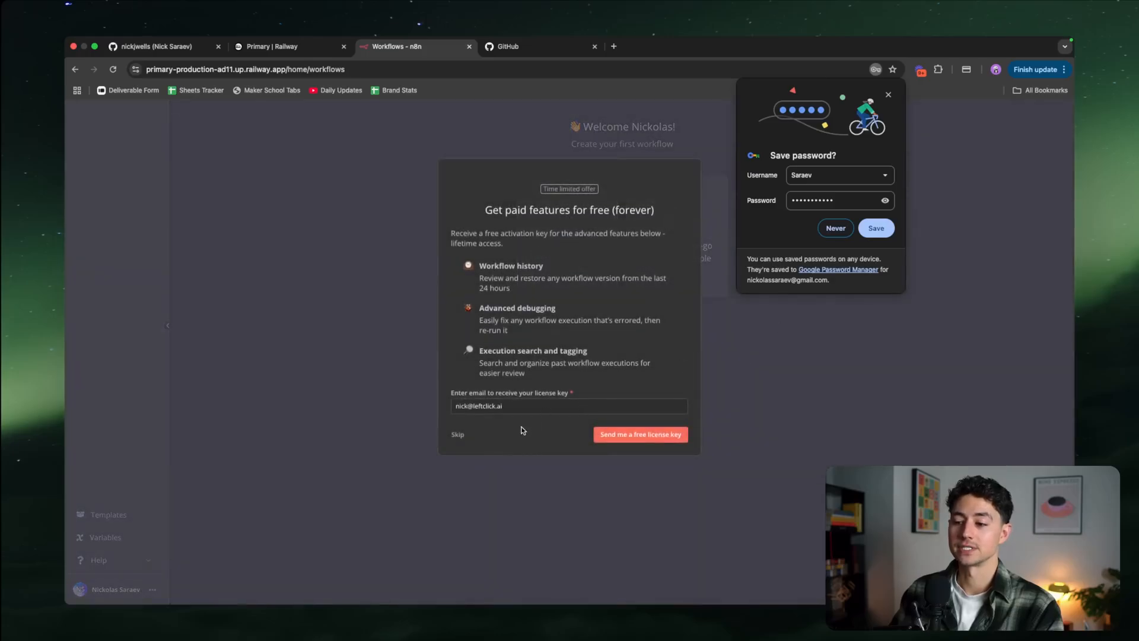
pyautogui.click(461, 435)
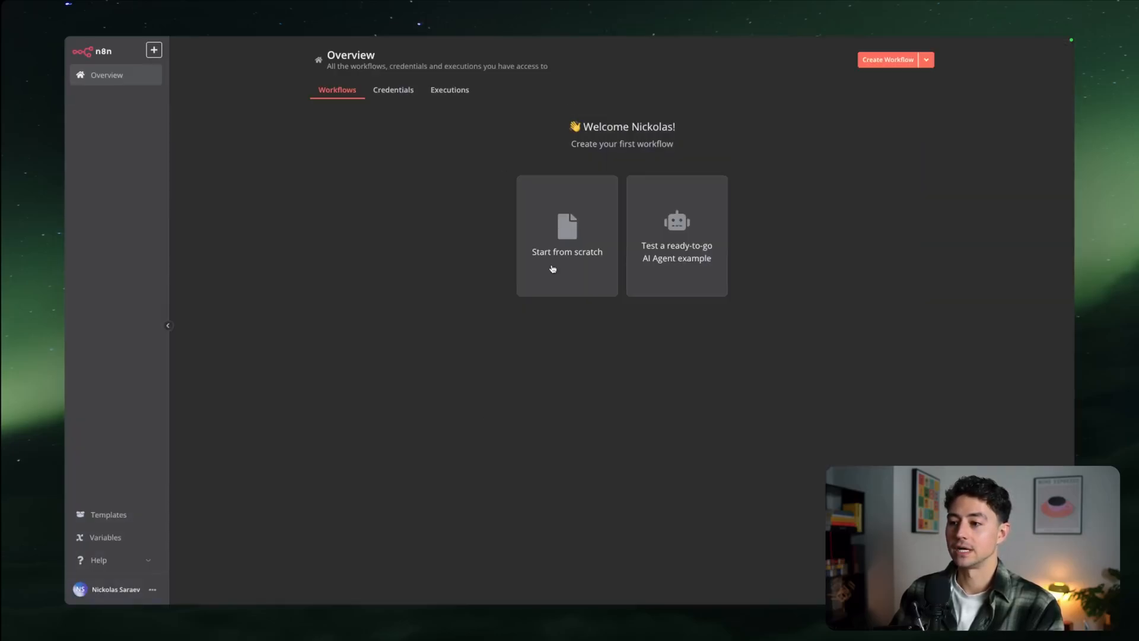
pyautogui.click(525, 245)
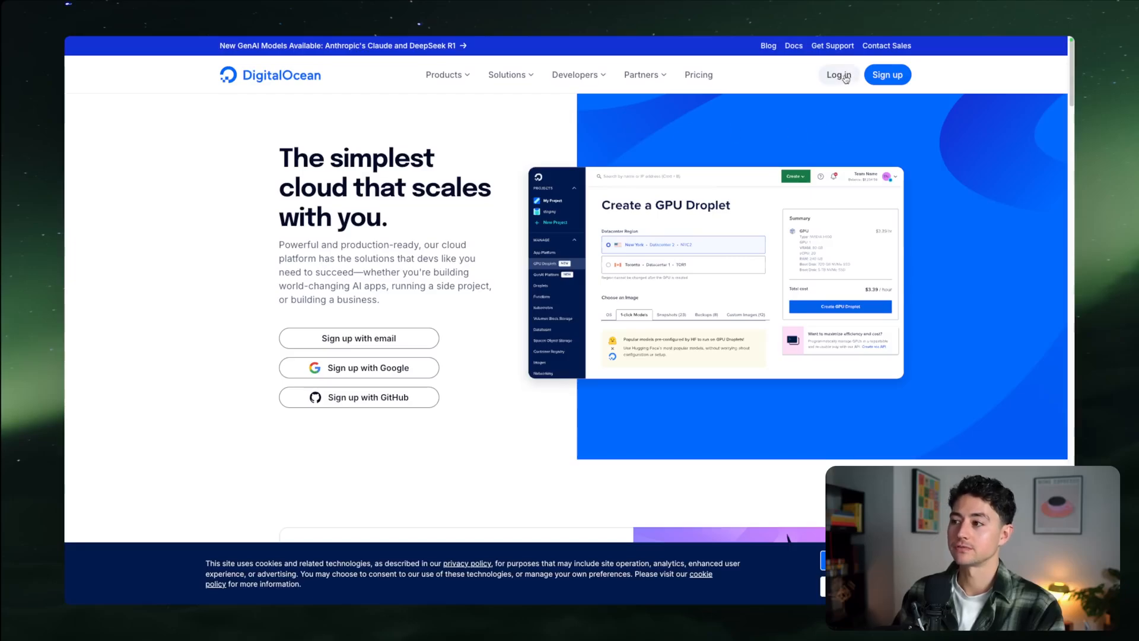
# Sign up to DigitalOcean by e-mail, entering the user's full name, e-mail address and a password.
pyautogui.click(884, 75)
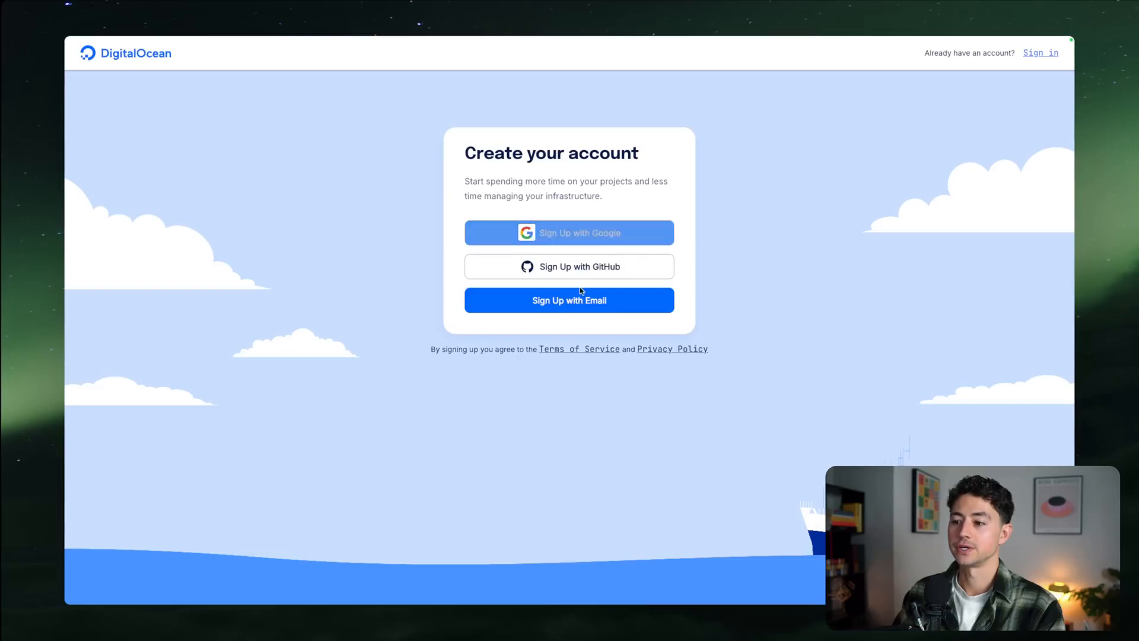
pyautogui.click(582, 306)
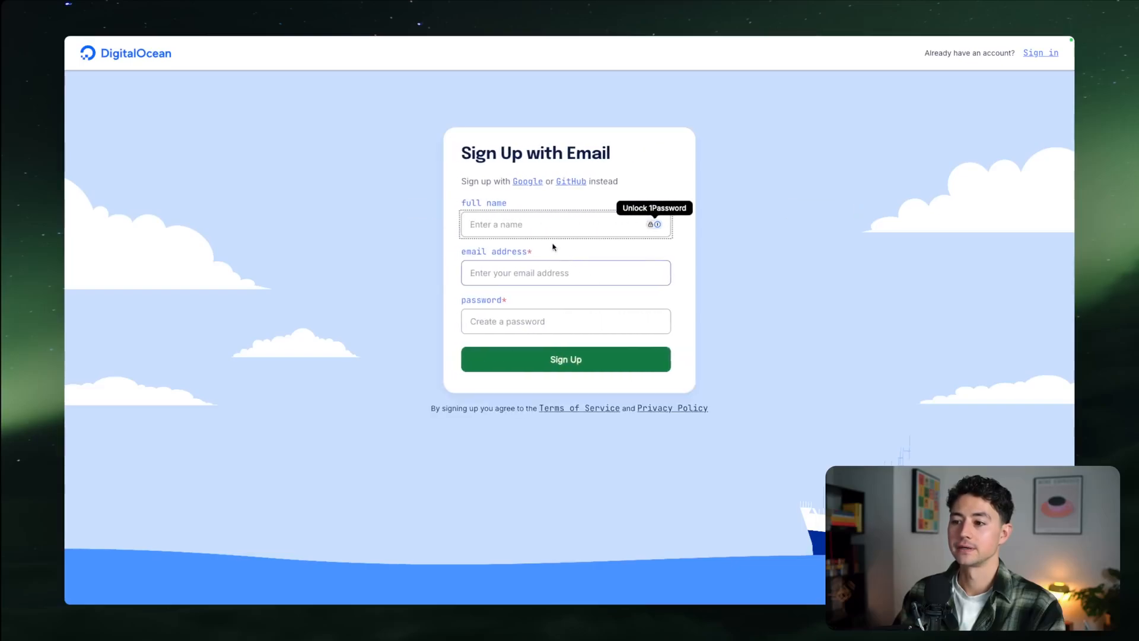
pyautogui.write('Nick Saraev')
pyautogui.press('Tab')
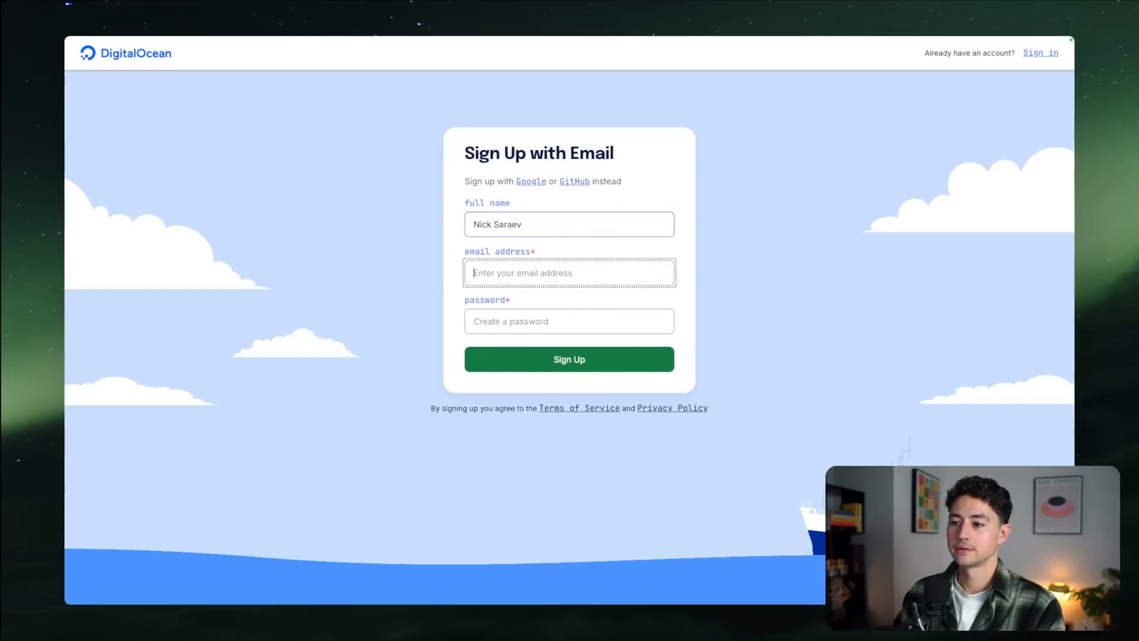
pyautogui.write('info@l')
pyautogui.write('••••••••••••')
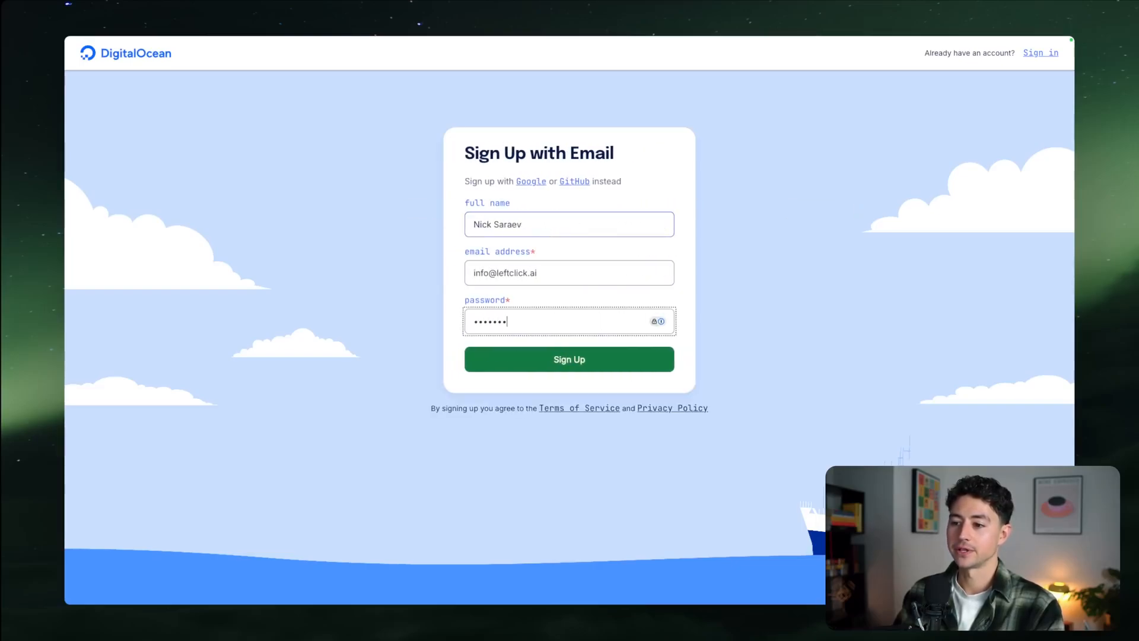
pyautogui.click(583, 360)
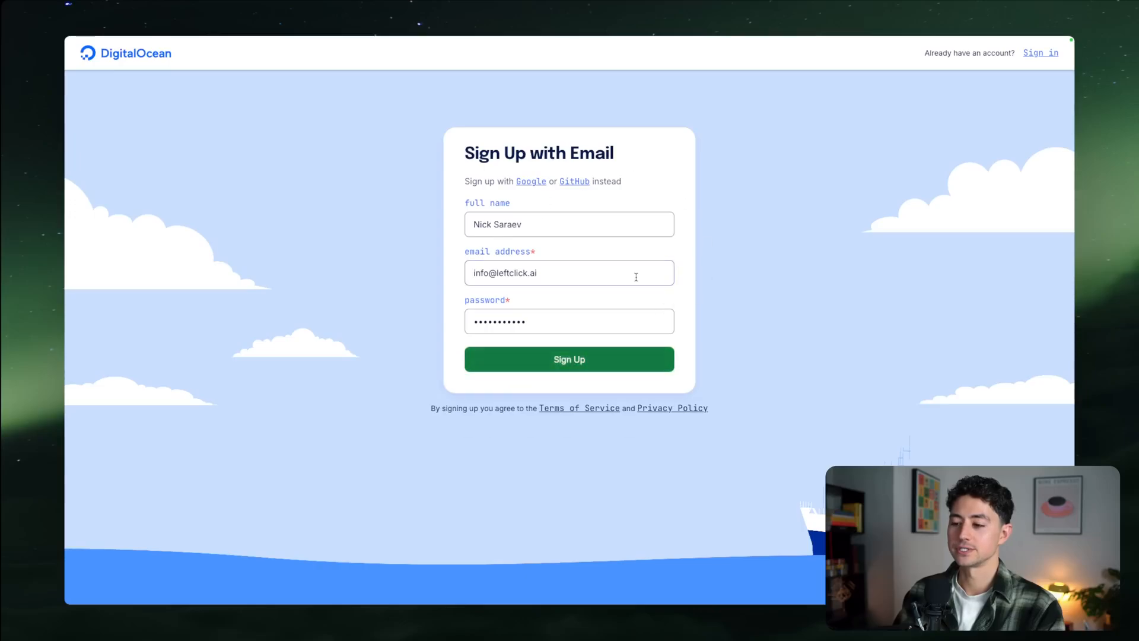
pyautogui.click(590, 359)
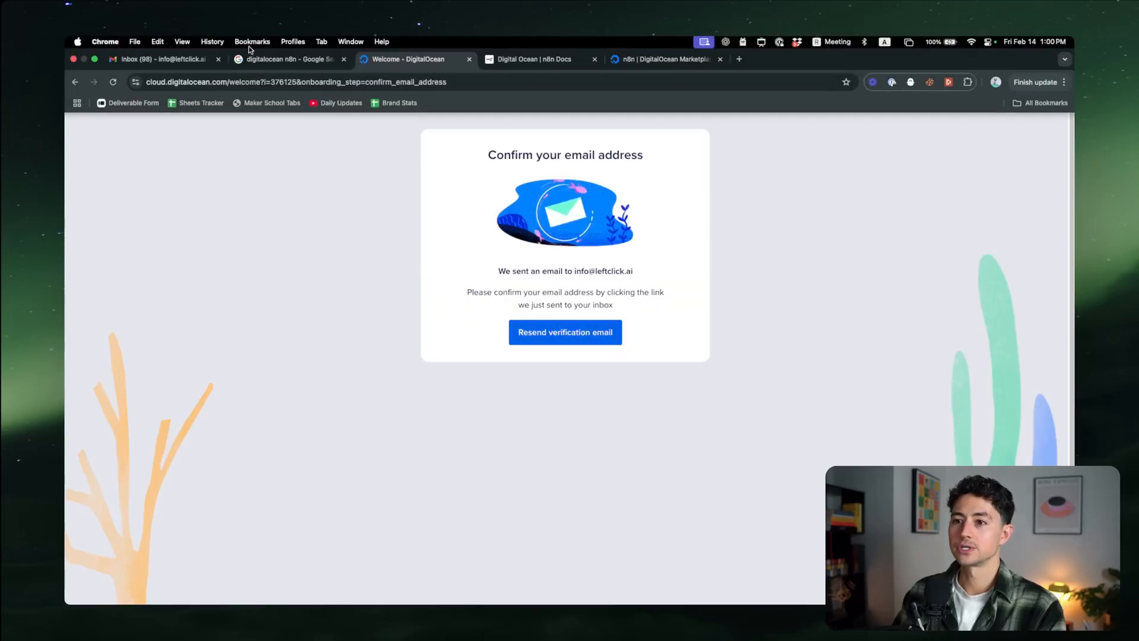
# Verify the new account through the link in DigitalOcean's confirmation e-mail.
pyautogui.click(287, 59)
pyautogui.click(442, 107)
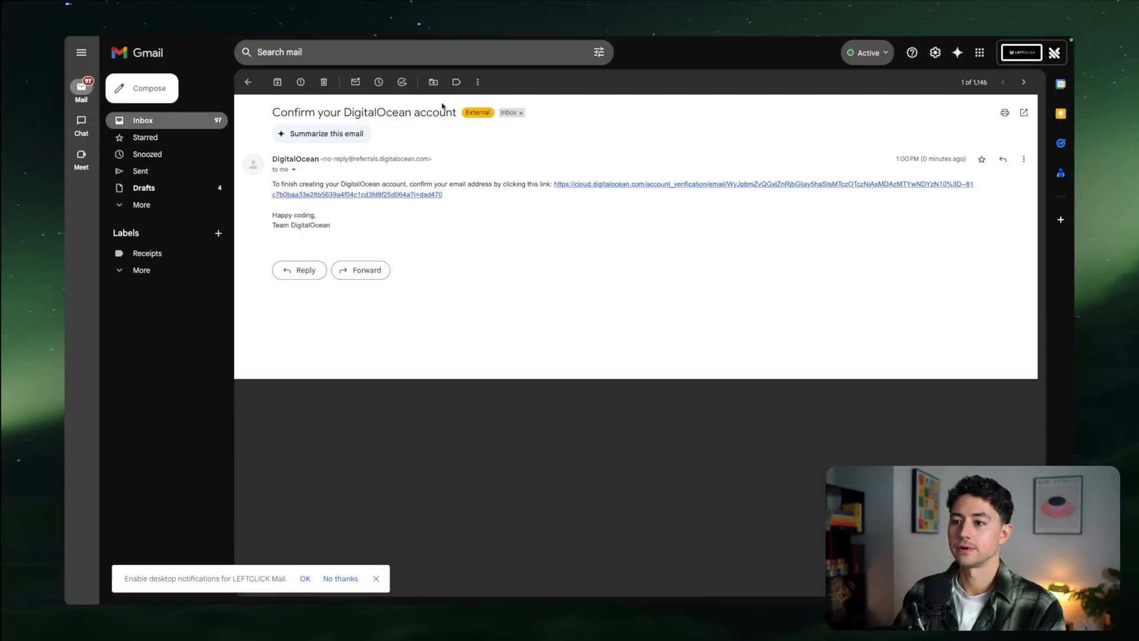
pyautogui.click(383, 194)
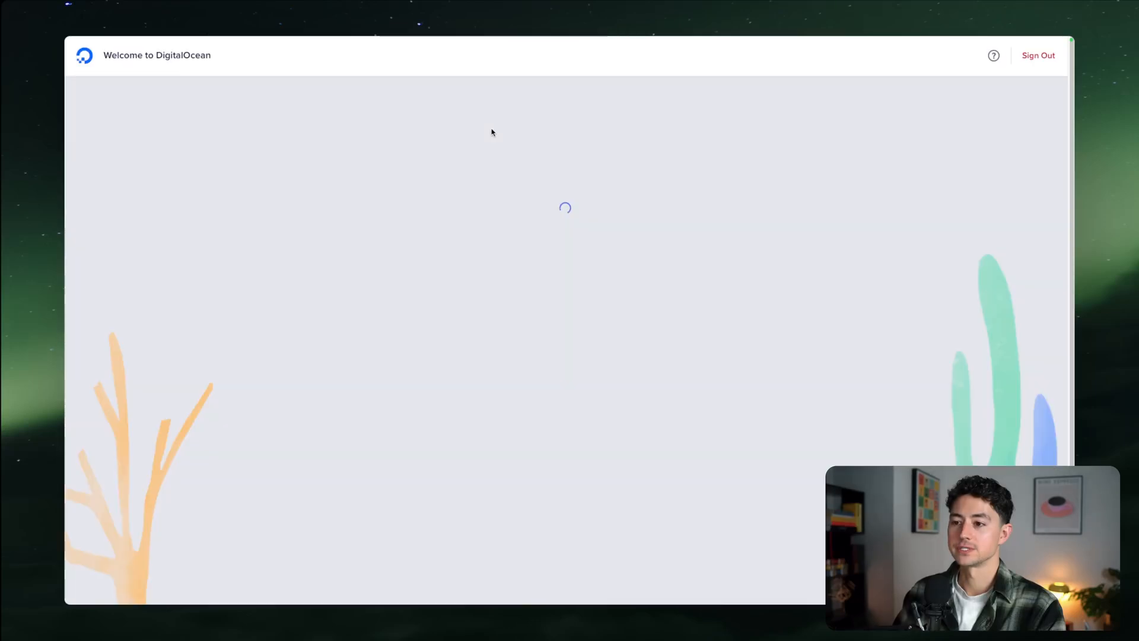
# Submit onboarding answers: Digital agency / MSP, An API, $0 - $50, 2-9 teammates, Cloud console.
pyautogui.click(629, 184)
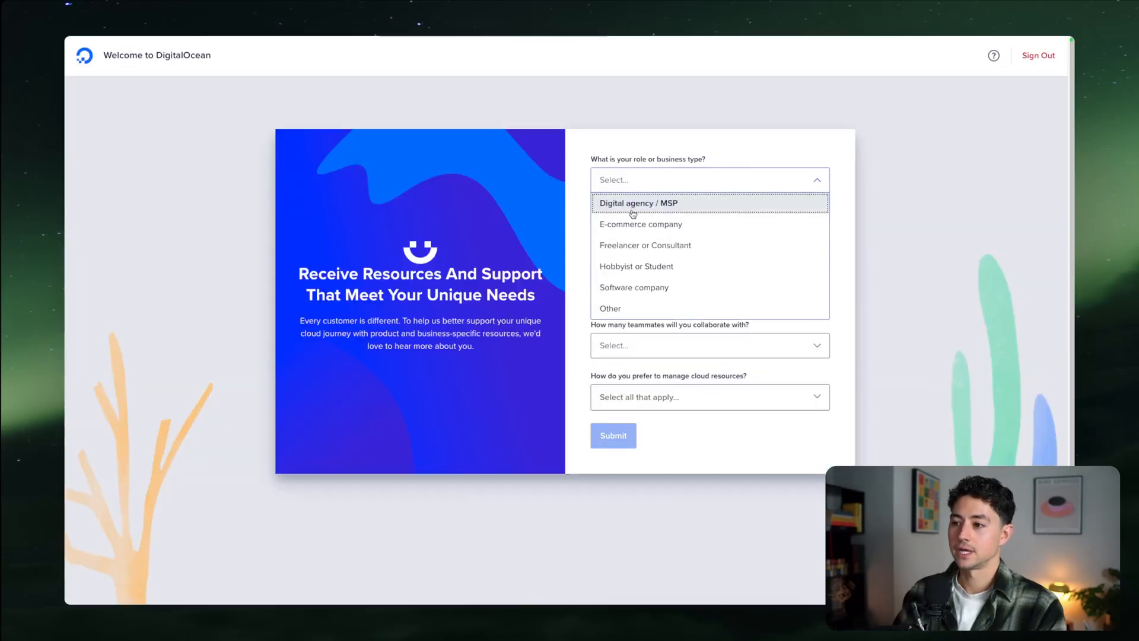
pyautogui.click(629, 201)
pyautogui.click(643, 228)
pyautogui.click(644, 257)
pyautogui.click(650, 294)
pyautogui.click(650, 319)
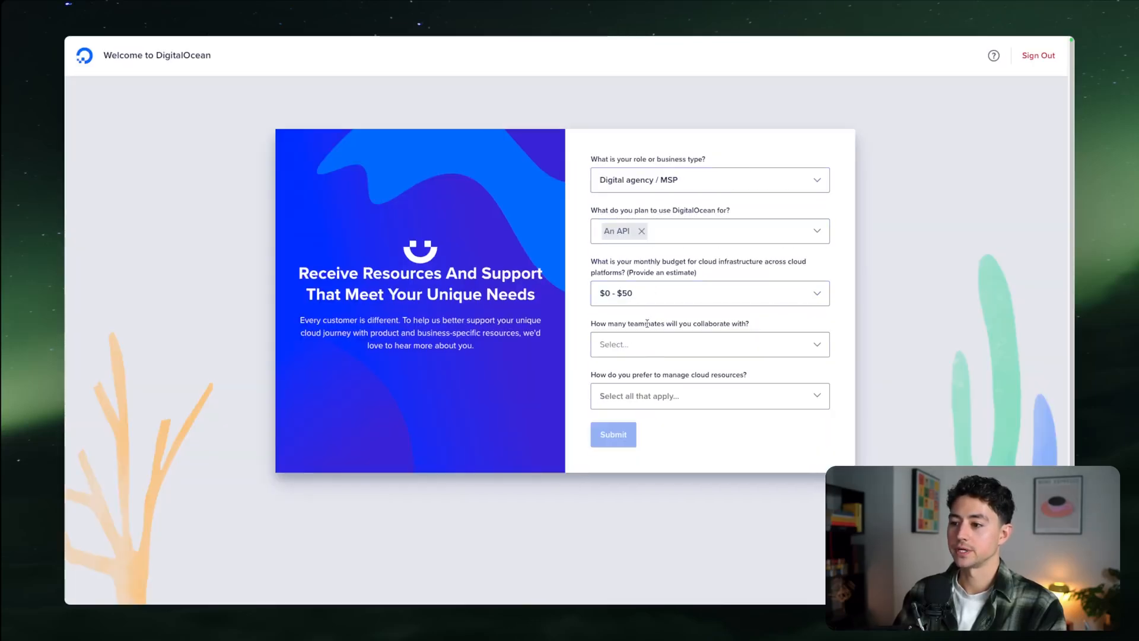
pyautogui.click(650, 344)
pyautogui.click(651, 380)
pyautogui.click(651, 393)
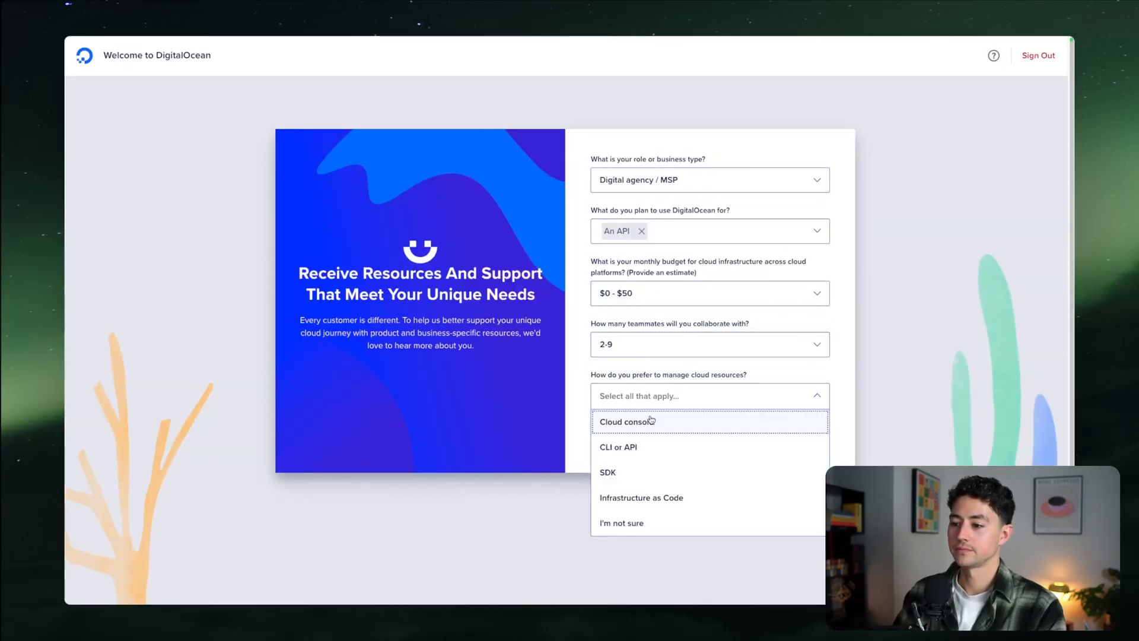
pyautogui.click(641, 417)
pyautogui.click(617, 435)
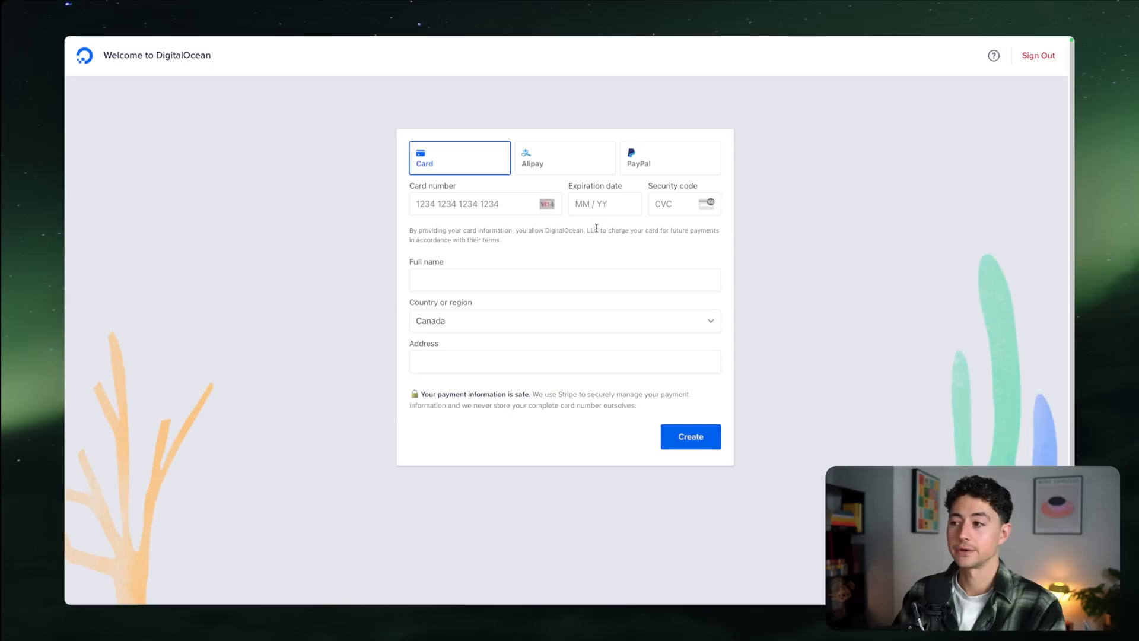
pyautogui.click(487, 204)
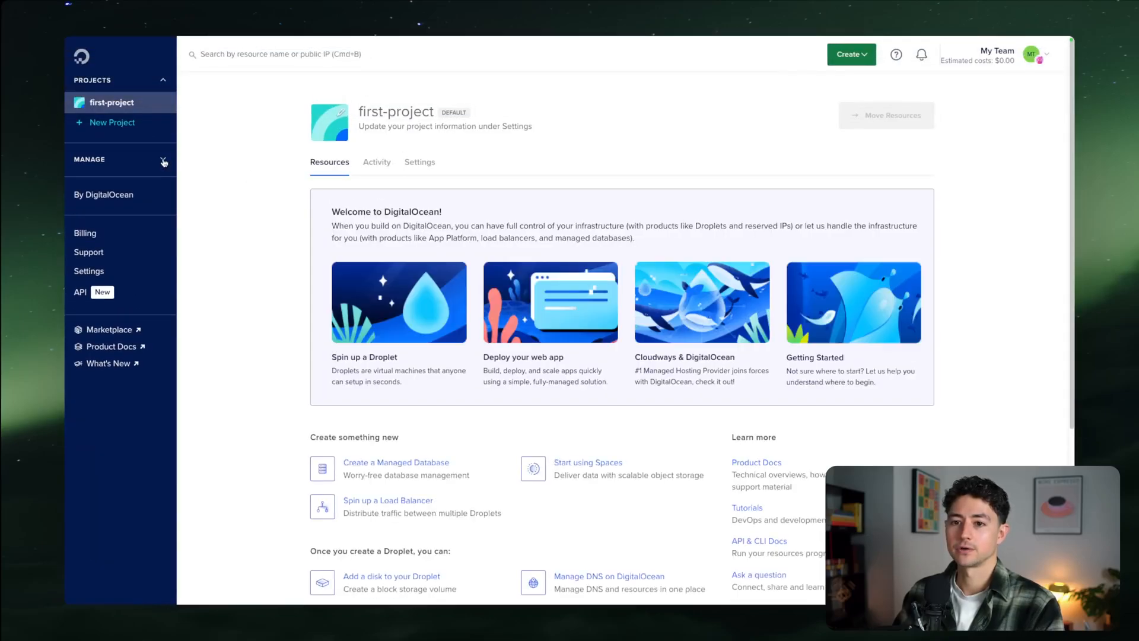
# Find n8n in the DigitalOcean Marketplace and begin creating an n8n Droplet from its listing.
pyautogui.scroll(-3, 259, 201)
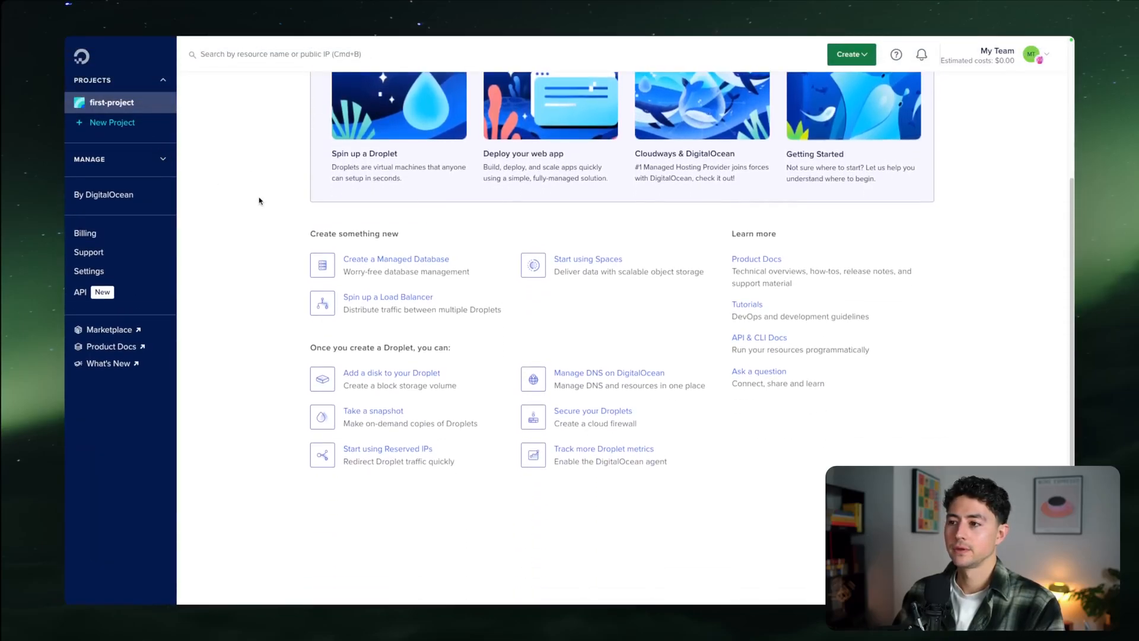
pyautogui.press('super+f')
pyautogui.write('market')
pyautogui.click(119, 394)
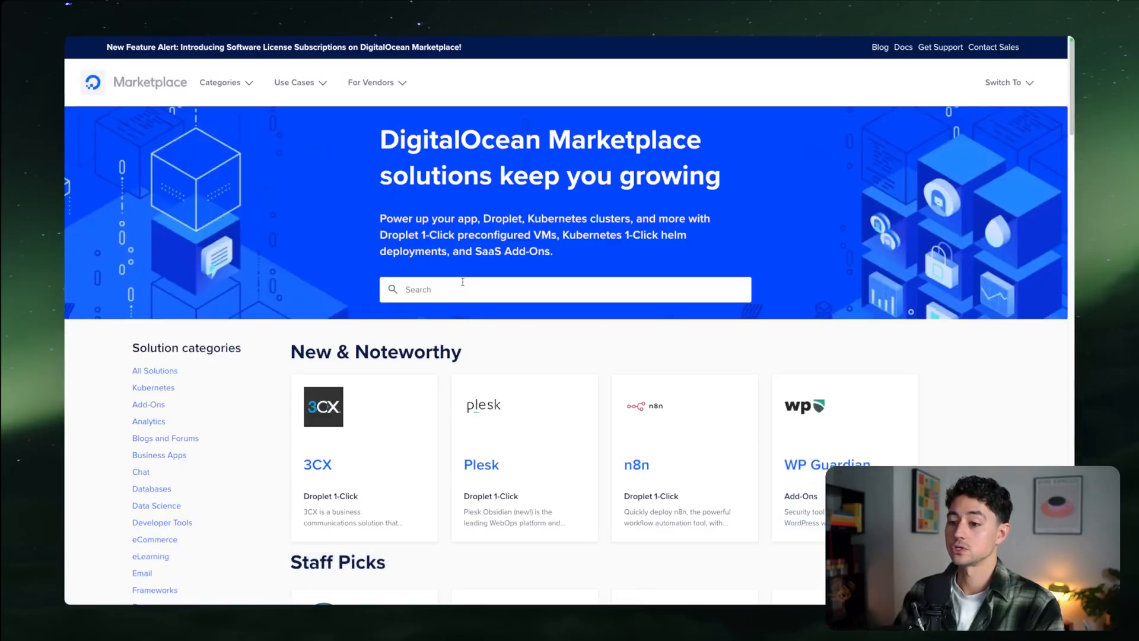
pyautogui.click(463, 282)
pyautogui.write('n8n')
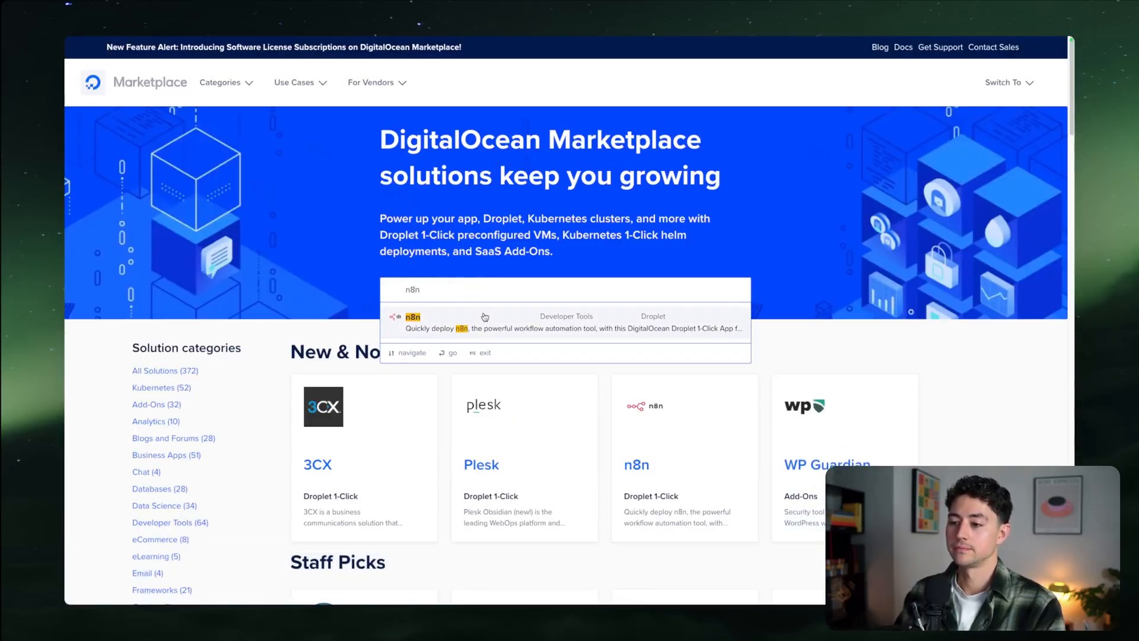
pyautogui.click(484, 315)
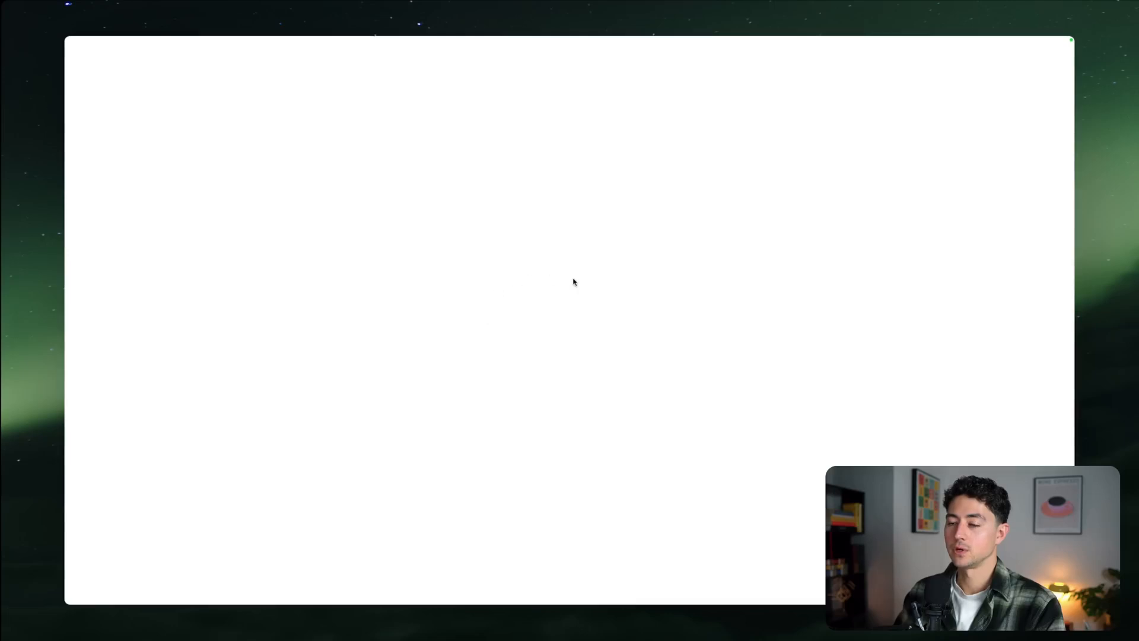
pyautogui.click(690, 194)
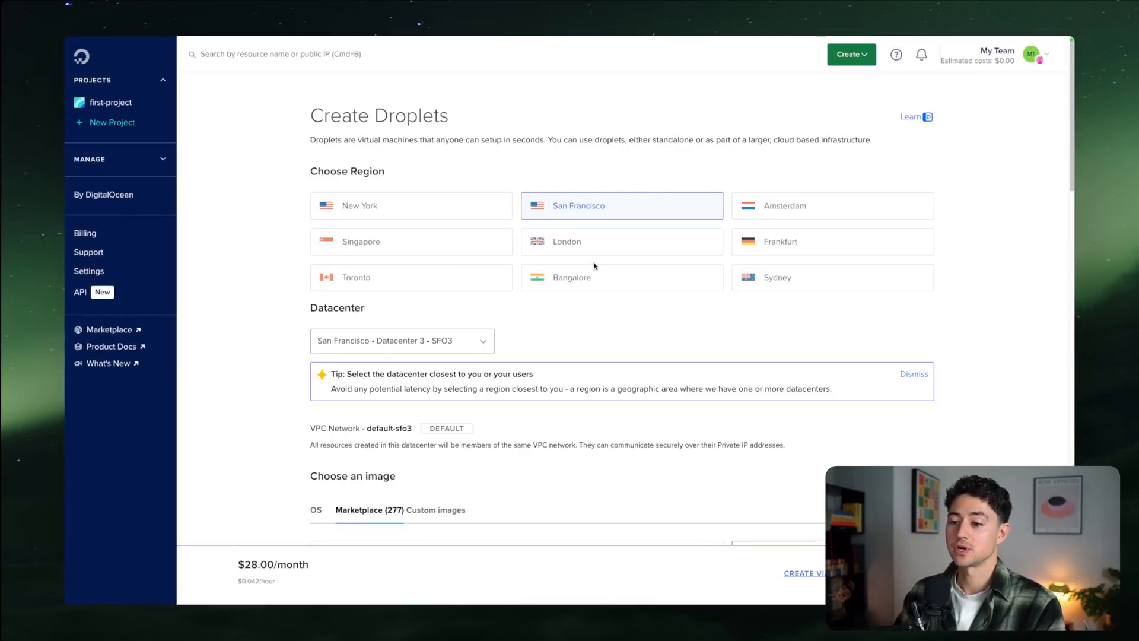
# Choose Regular SSD CPU and the $6/mo plan (1 GB / 1 CPU, 25 GB disk).
pyautogui.scroll(-1, 601, 316)
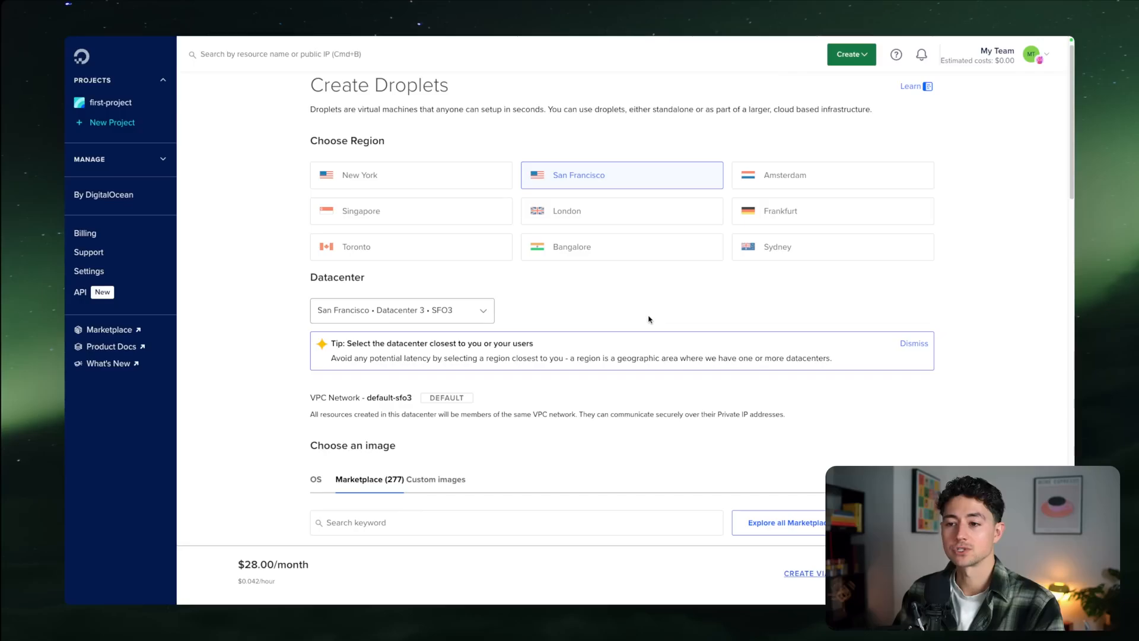
pyautogui.scroll(-3, 649, 319)
pyautogui.scroll(-4, 649, 320)
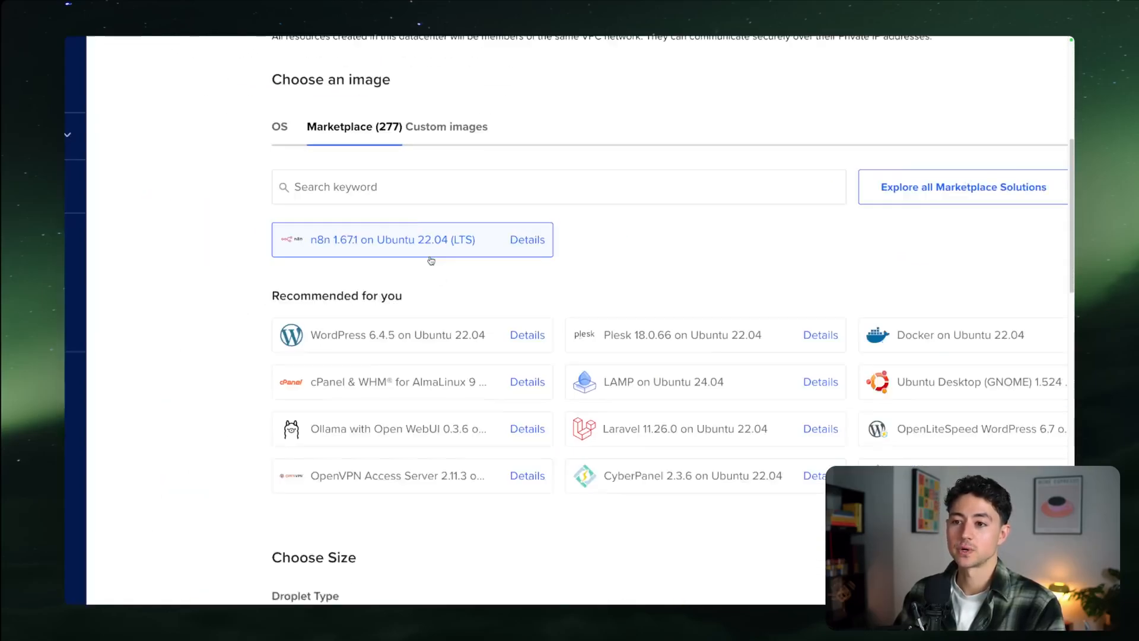
pyautogui.scroll(-5, 268, 281)
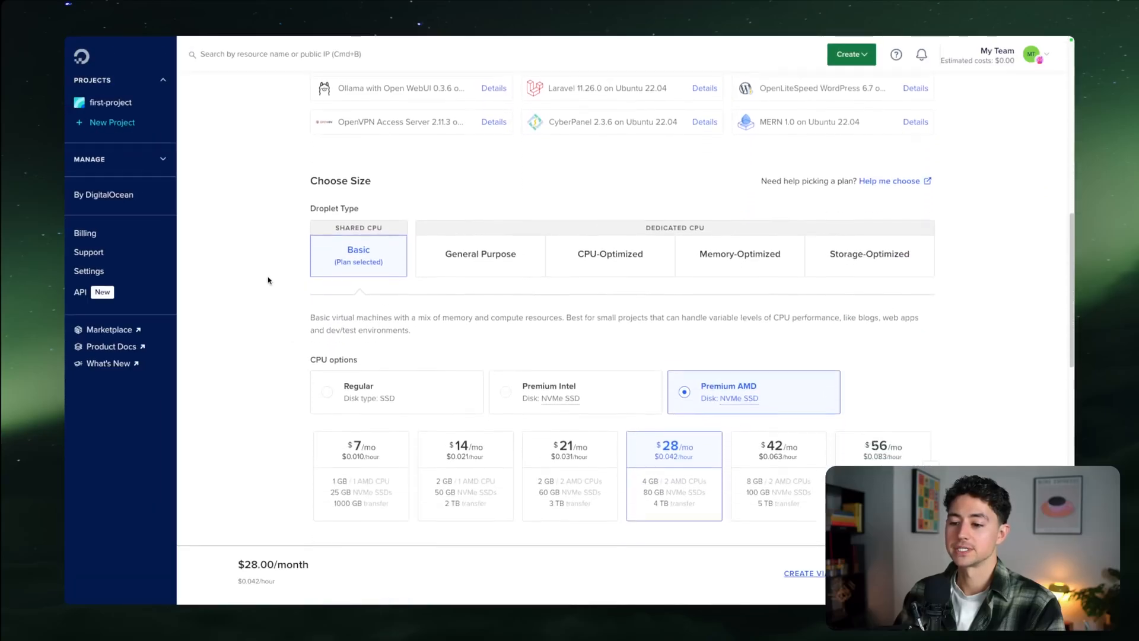
pyautogui.scroll(-1, 393, 215)
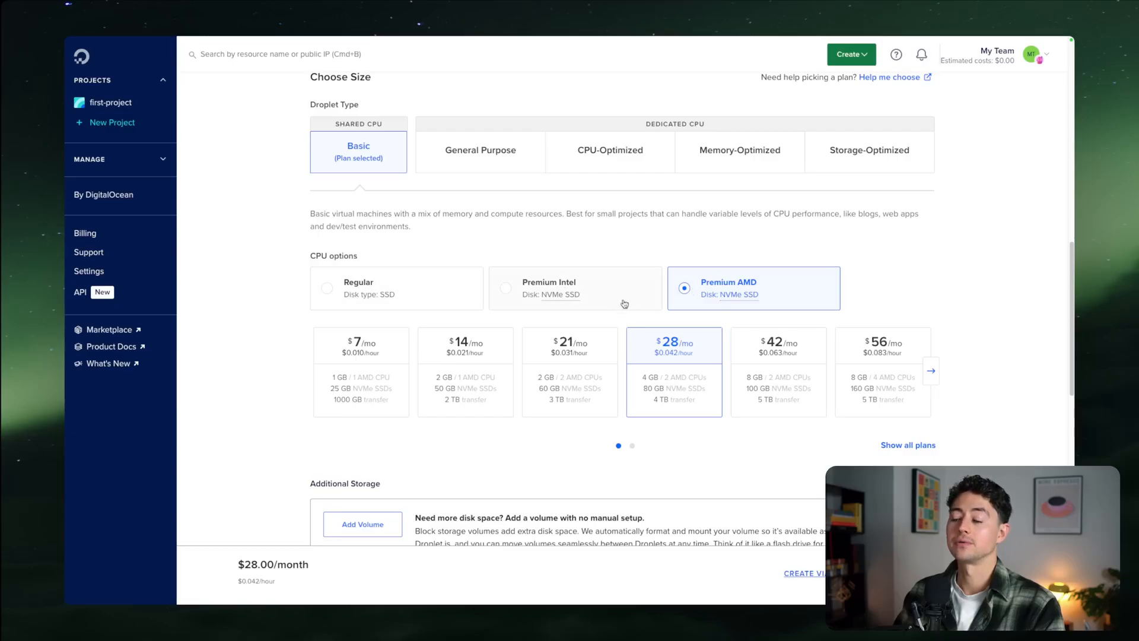
pyautogui.click(401, 301)
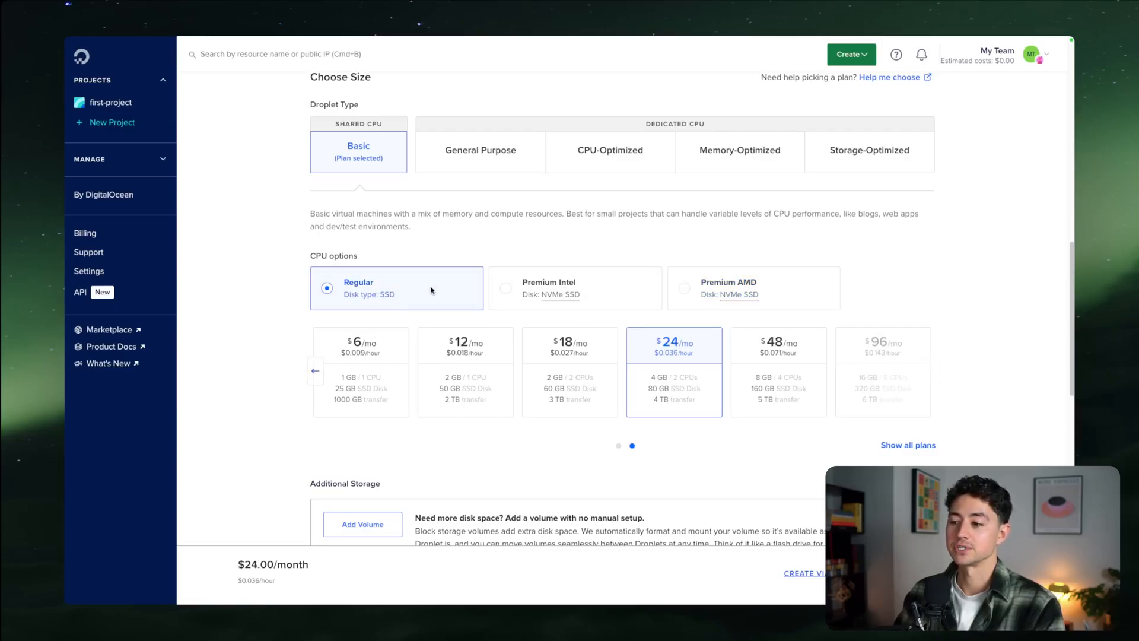
pyautogui.click(315, 371)
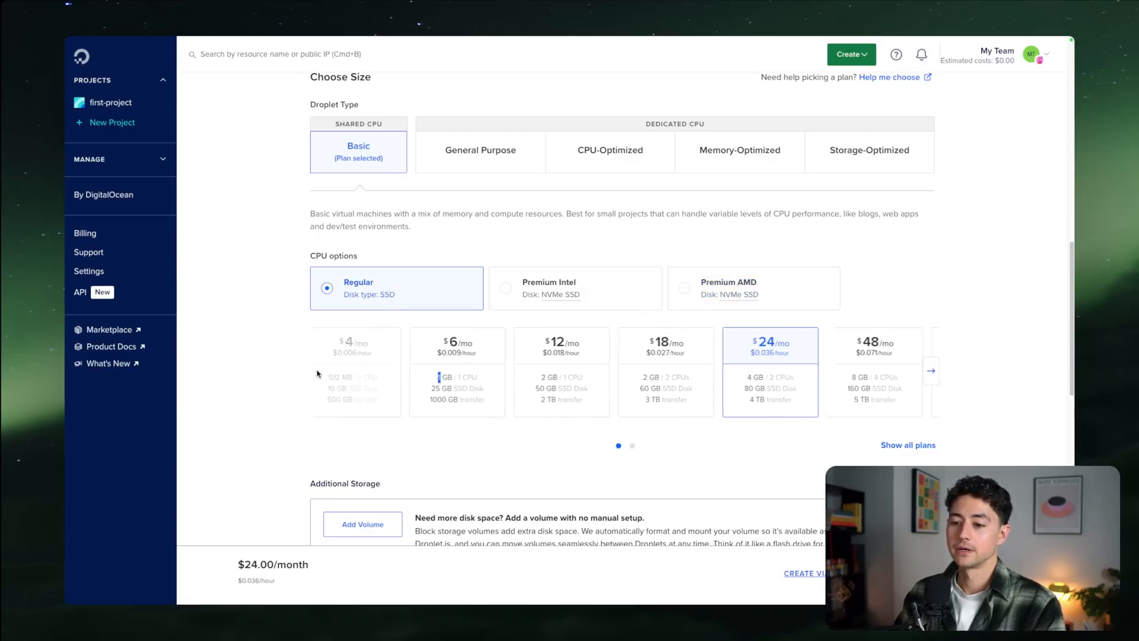
pyautogui.click(463, 374)
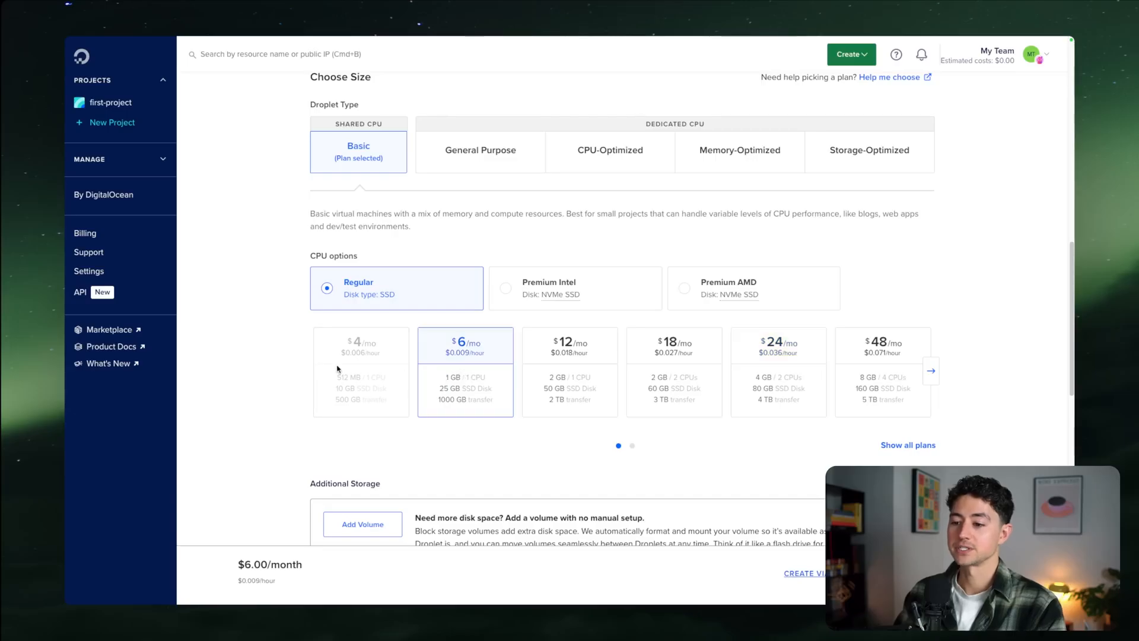
pyautogui.scroll(-2, 604, 406)
pyautogui.scroll(-3, 674, 433)
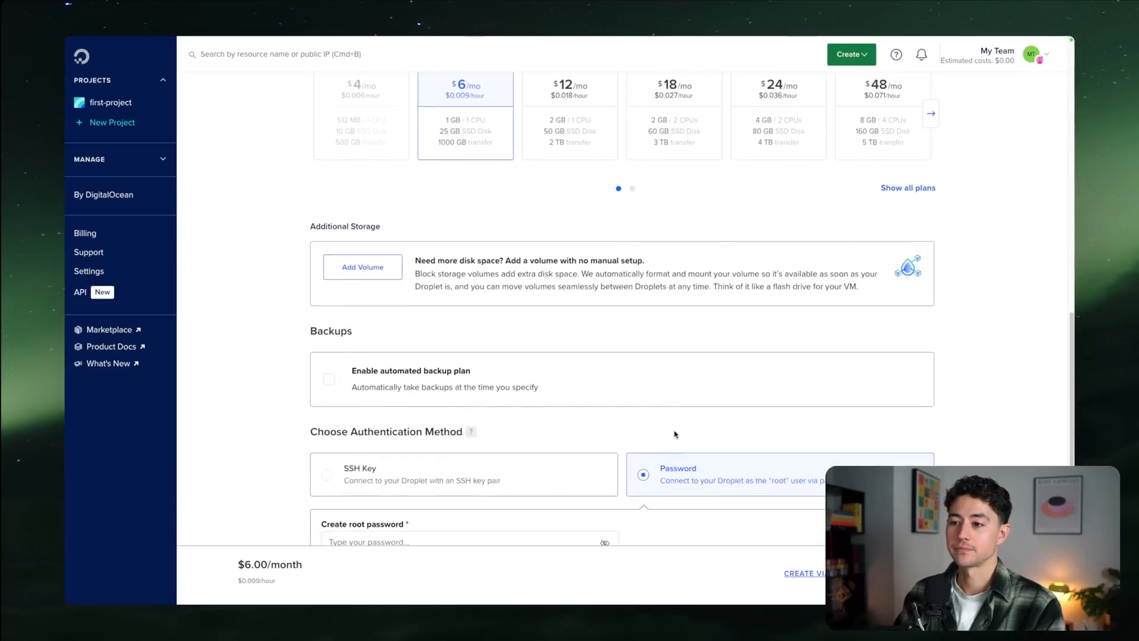
pyautogui.scroll(2, 514, 236)
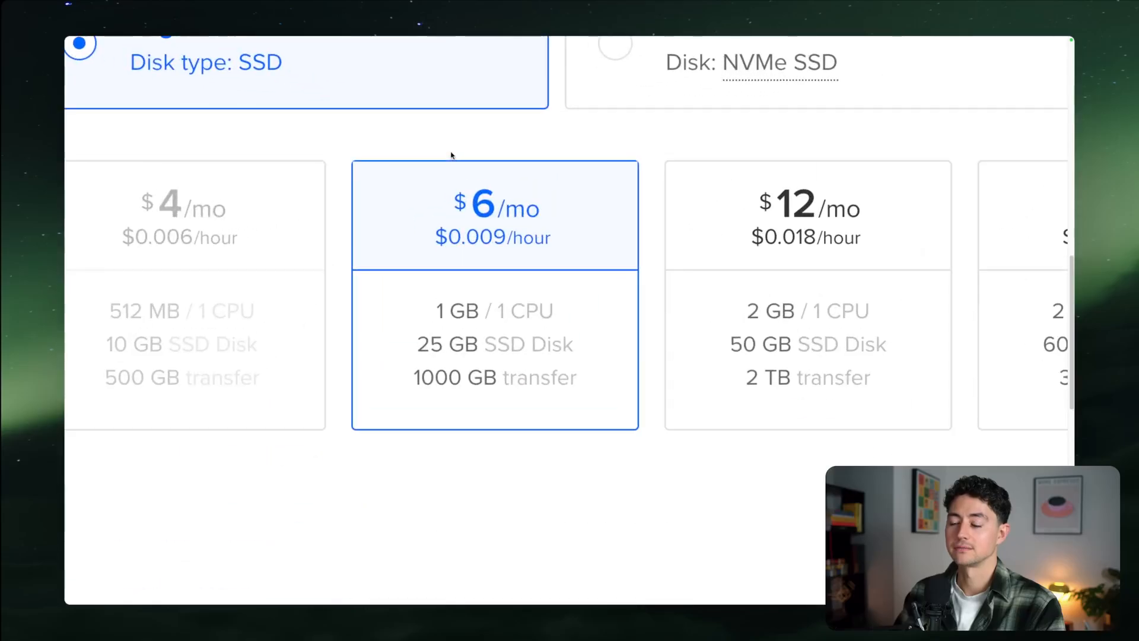
pyautogui.scroll(-3, 541, 288)
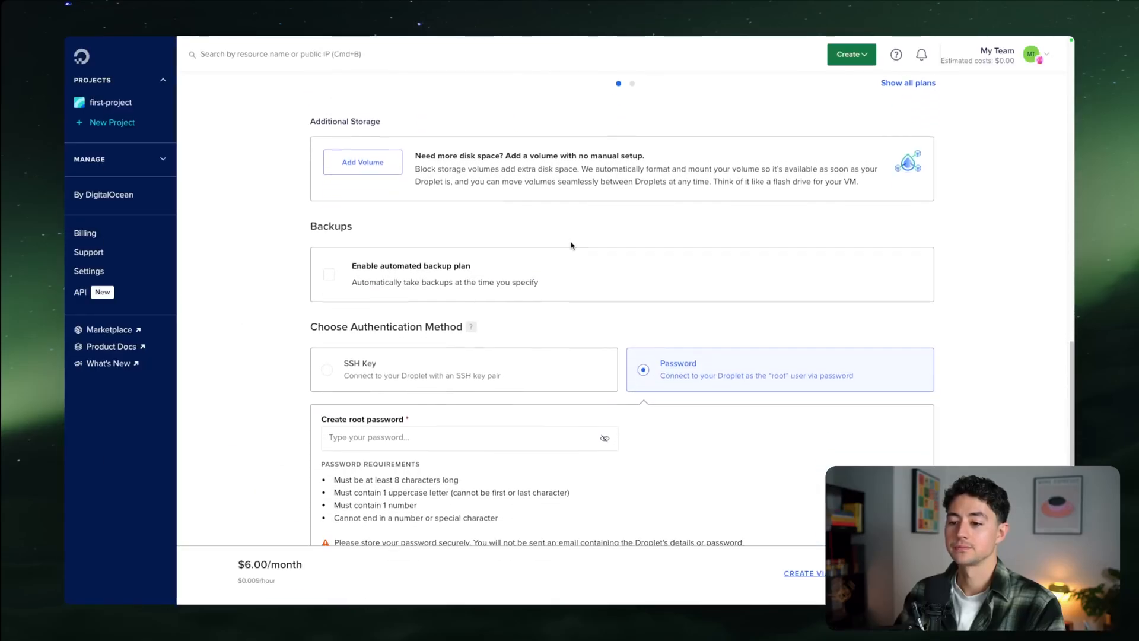
pyautogui.scroll(-3, 571, 246)
# Enter a root password for the Droplet, retrying until it meets the listed requirements.
pyautogui.click(484, 261)
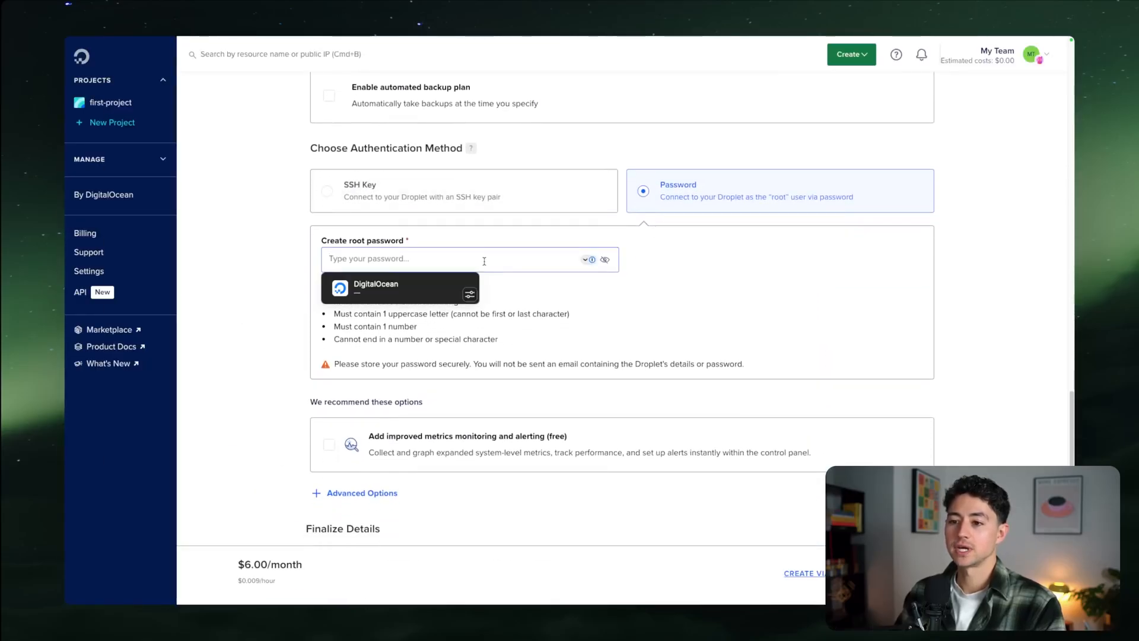
pyautogui.hotkey('ctrl', 'a')
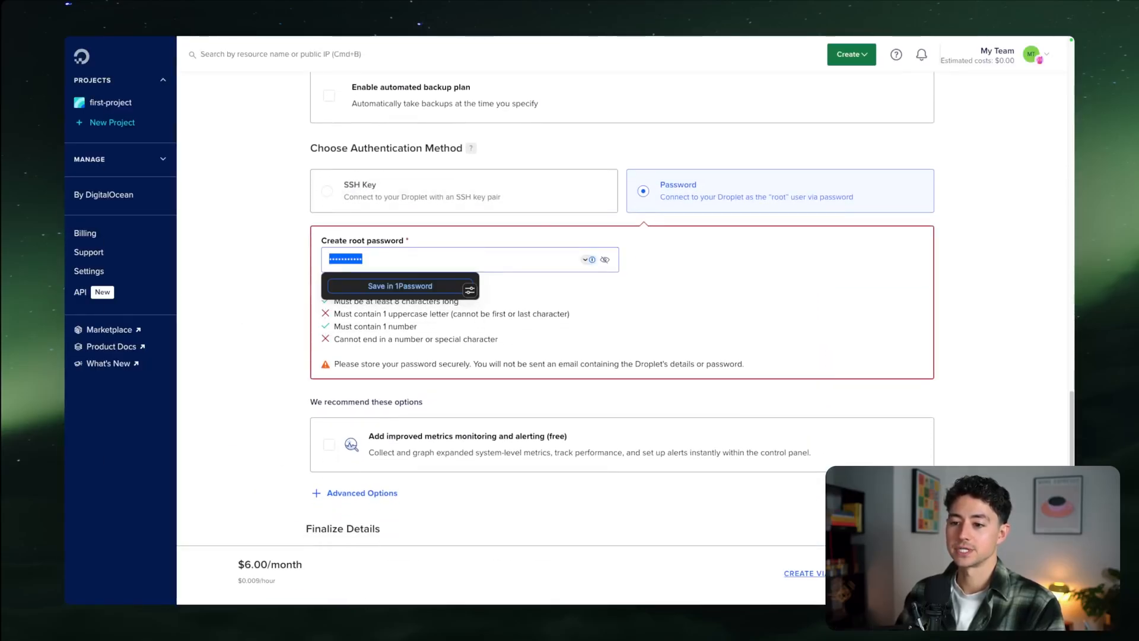
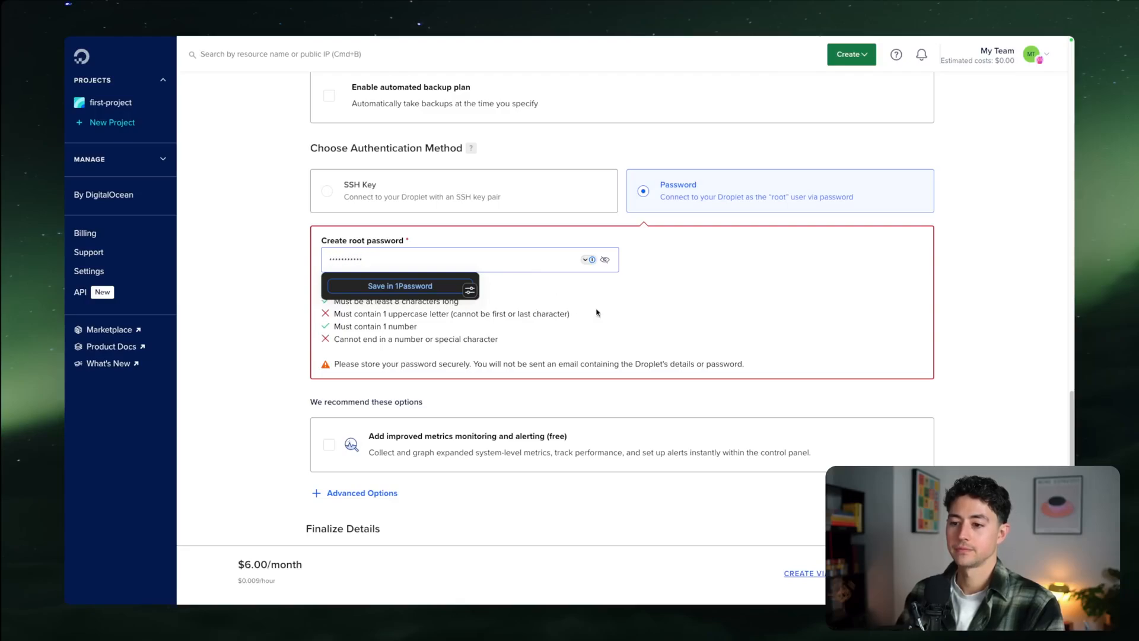
pyautogui.hotkey('ctrl', 'a')
pyautogui.press('BackSpace')
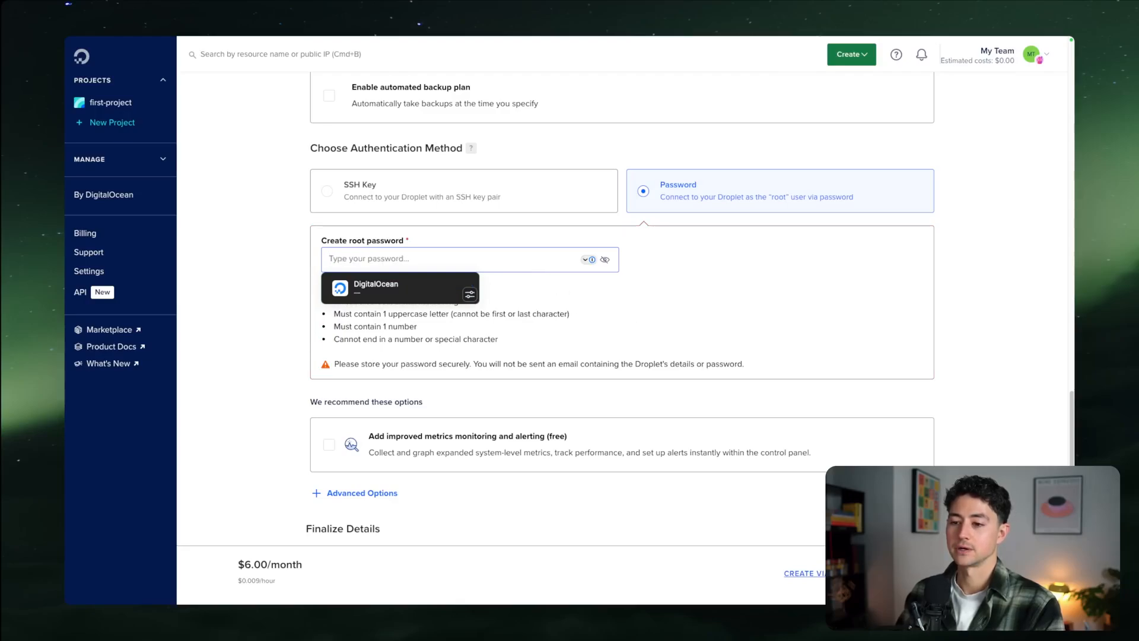
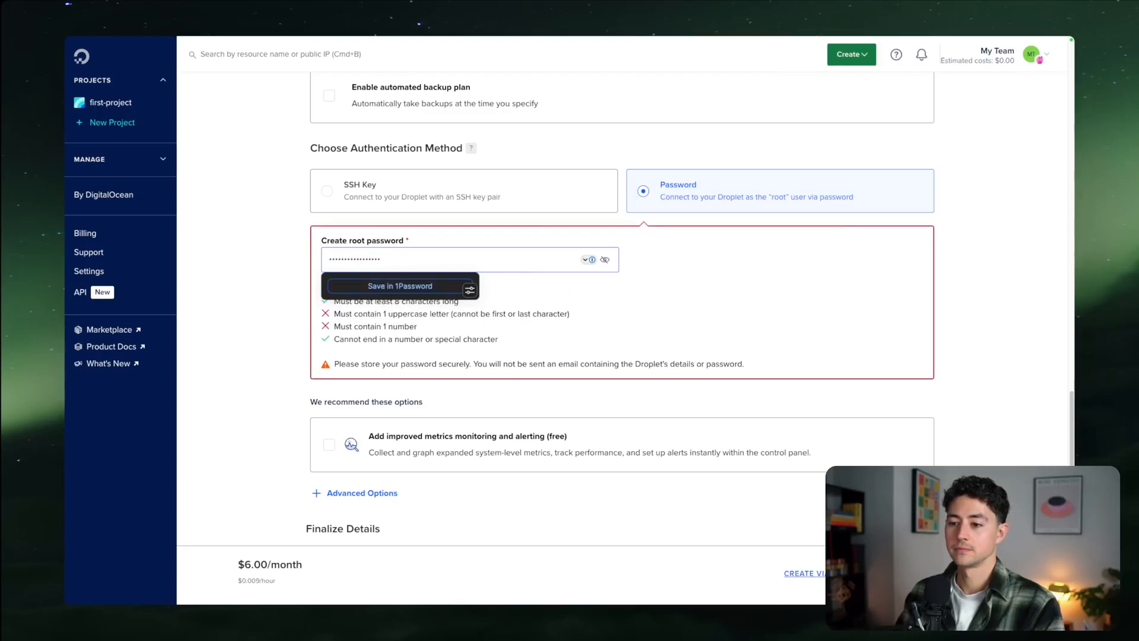
pyautogui.hotkey('ctrl', 'a')
pyautogui.press('BackSpace')
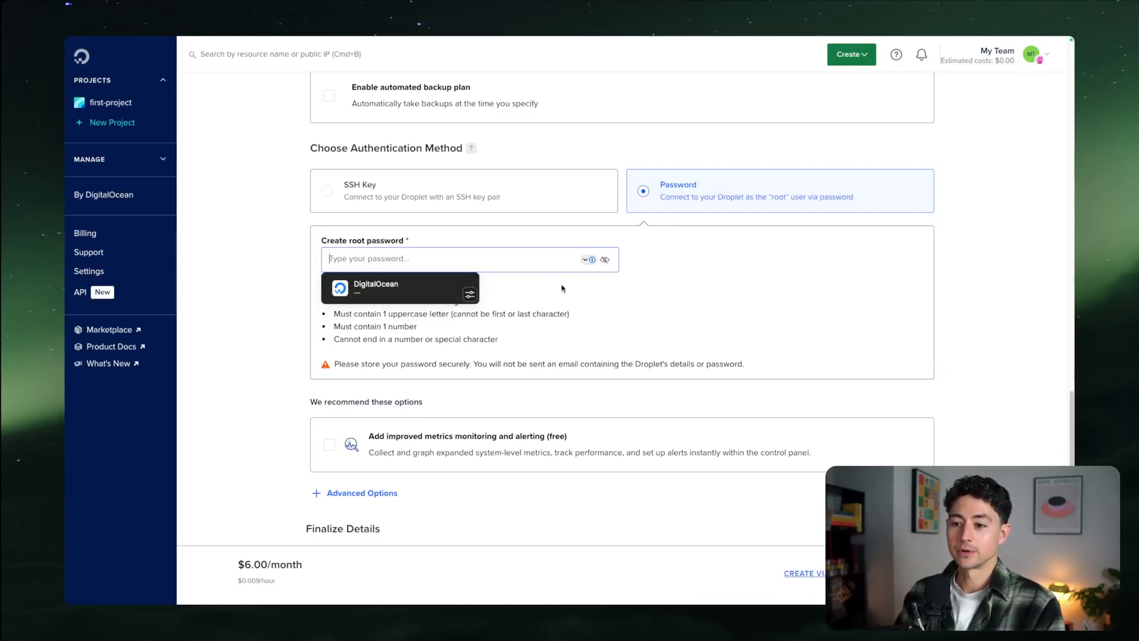
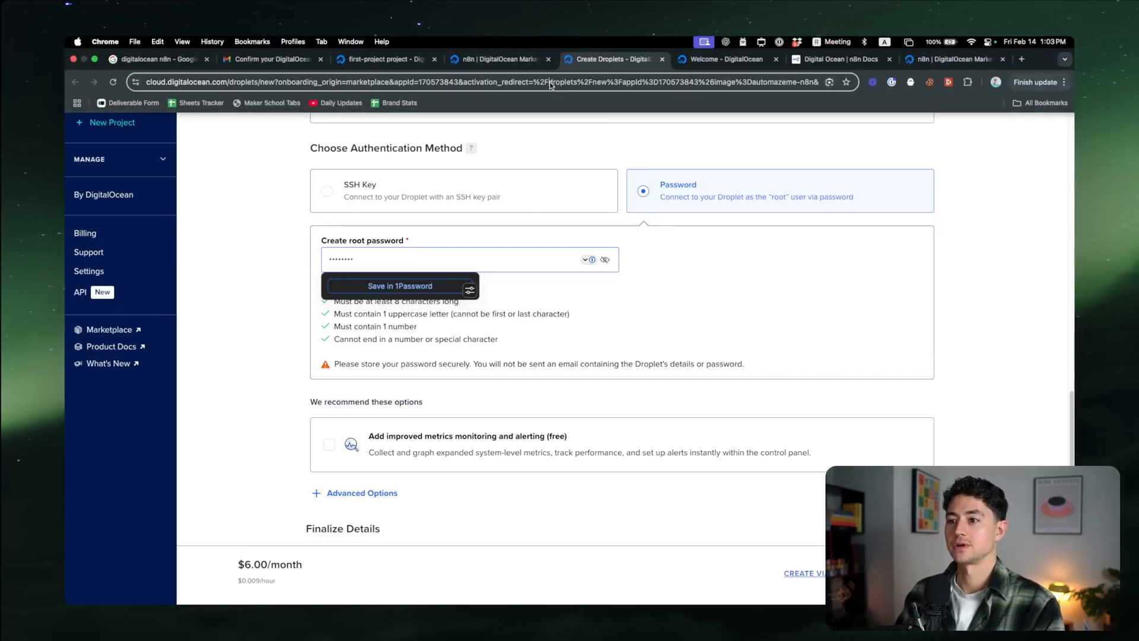
# Cancel the stray address-bar entry, restore the root password, and dismiss the 1Password popup.
pyautogui.click(550, 85)
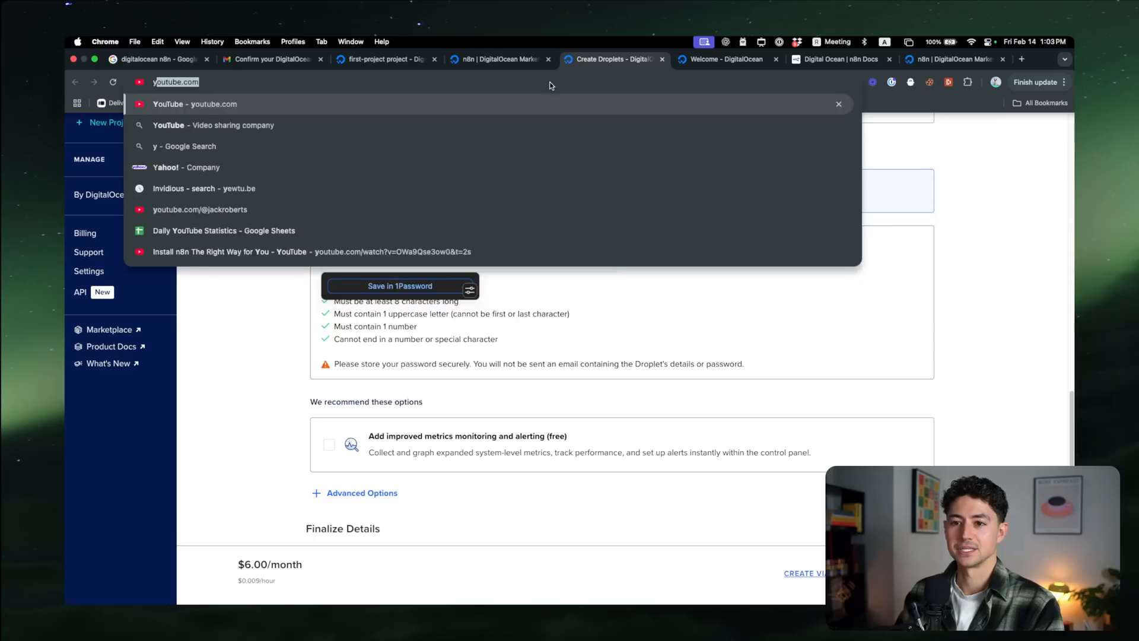
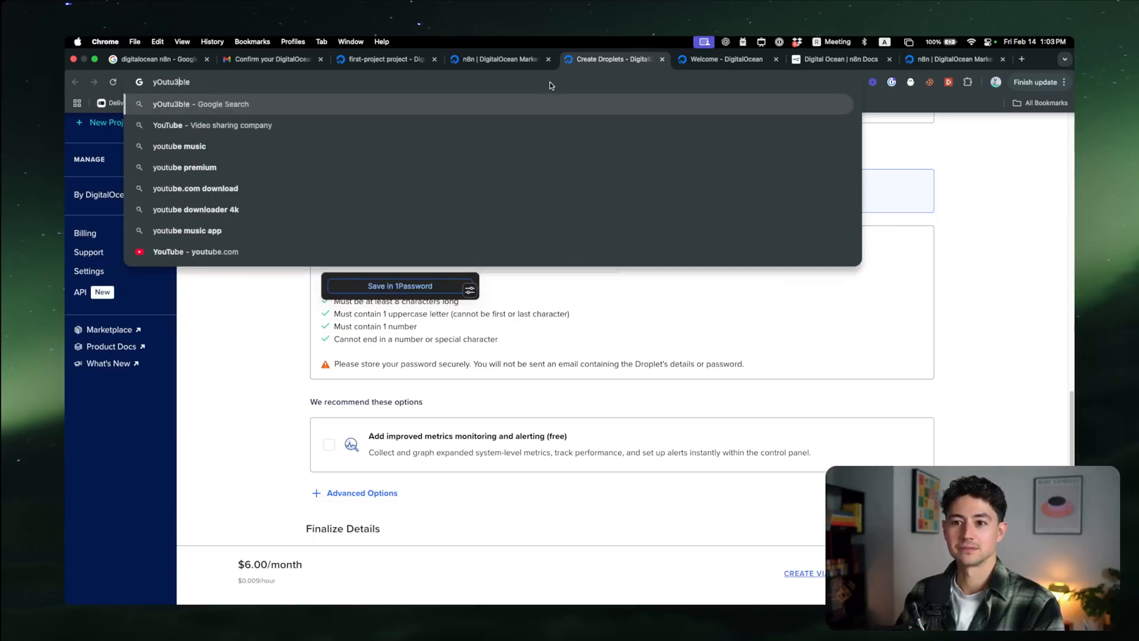
pyautogui.press('super+a')
pyautogui.press('super+c')
pyautogui.press('Escape')
pyautogui.press('super+v')
pyautogui.click(701, 317)
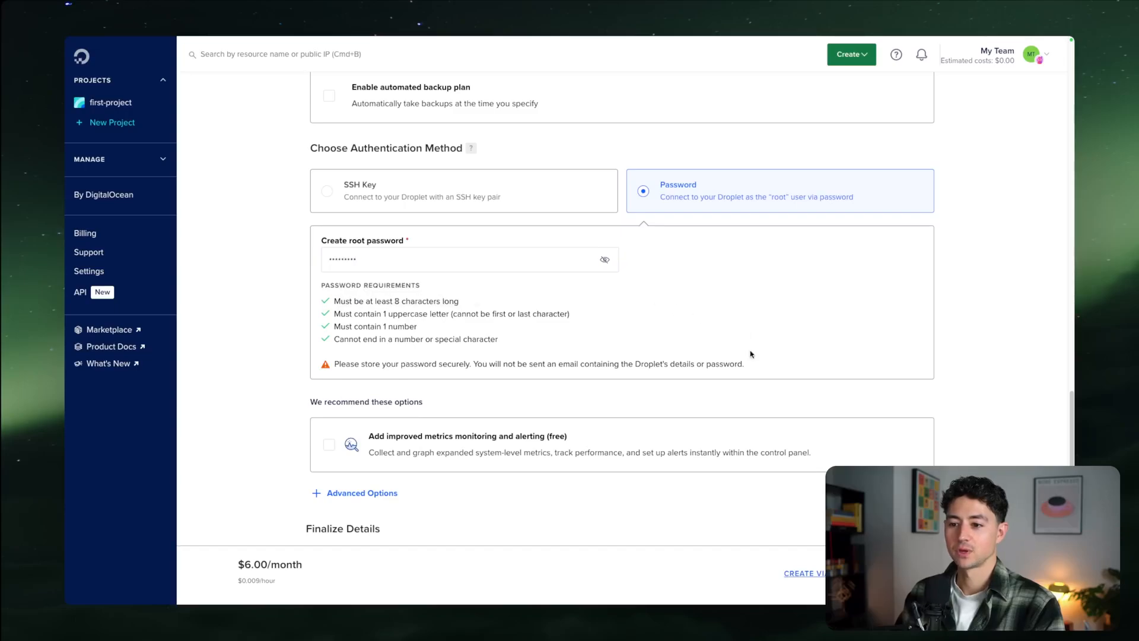
pyautogui.scroll(-3, 464, 269)
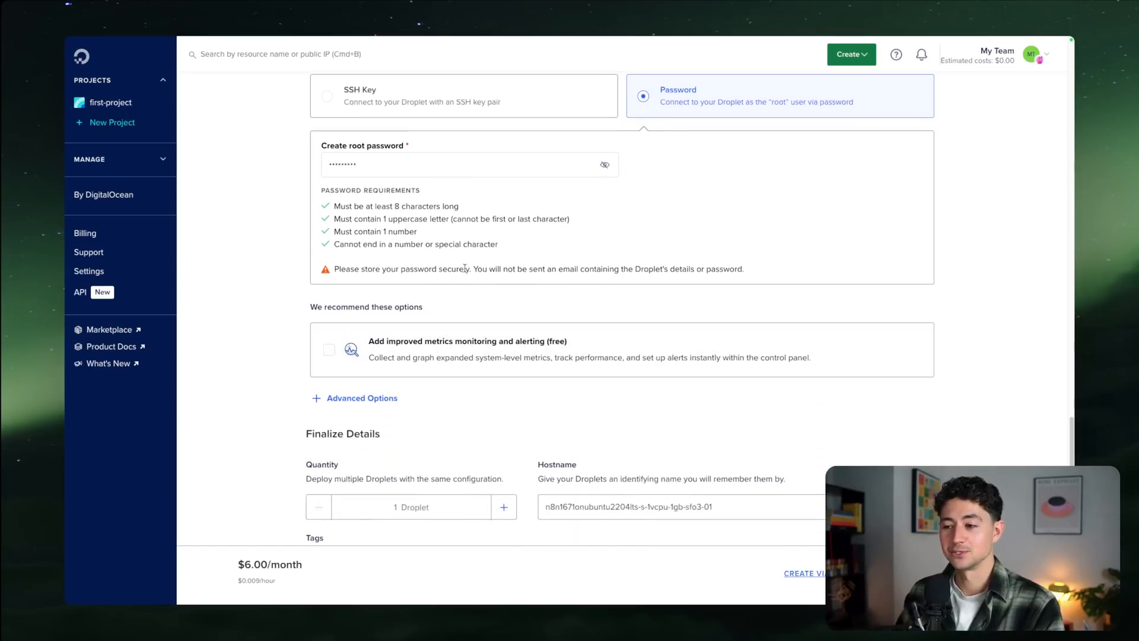
# Open the running n8n Droplet, copy its IPv4 137.184.44.170, and try loading it directly.
pyautogui.scroll(-3, 725, 297)
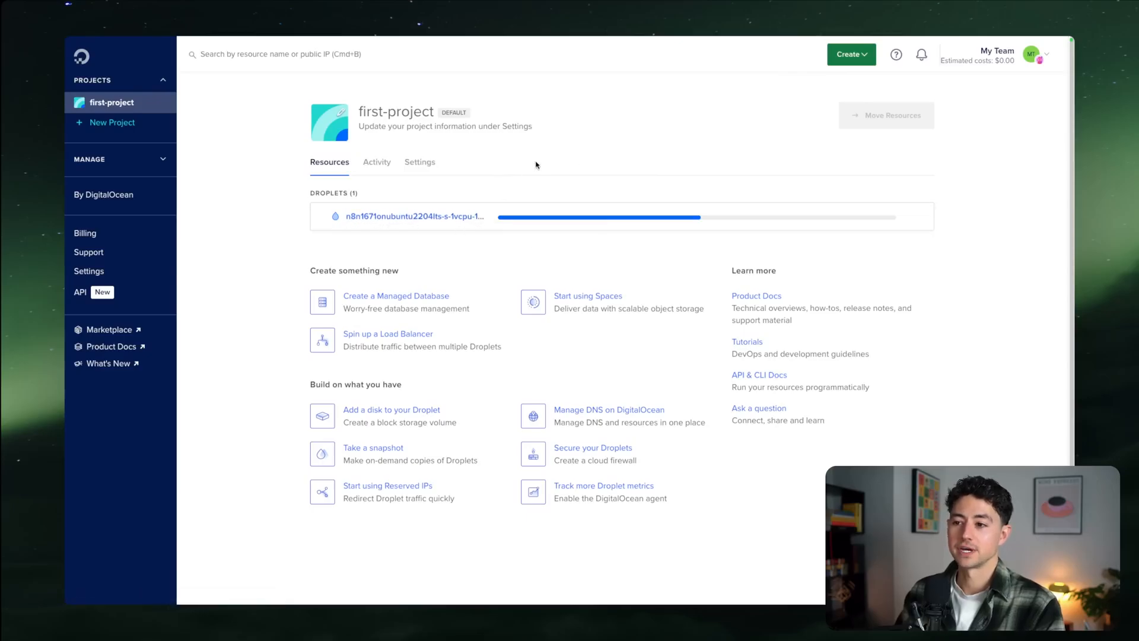
pyautogui.click(457, 214)
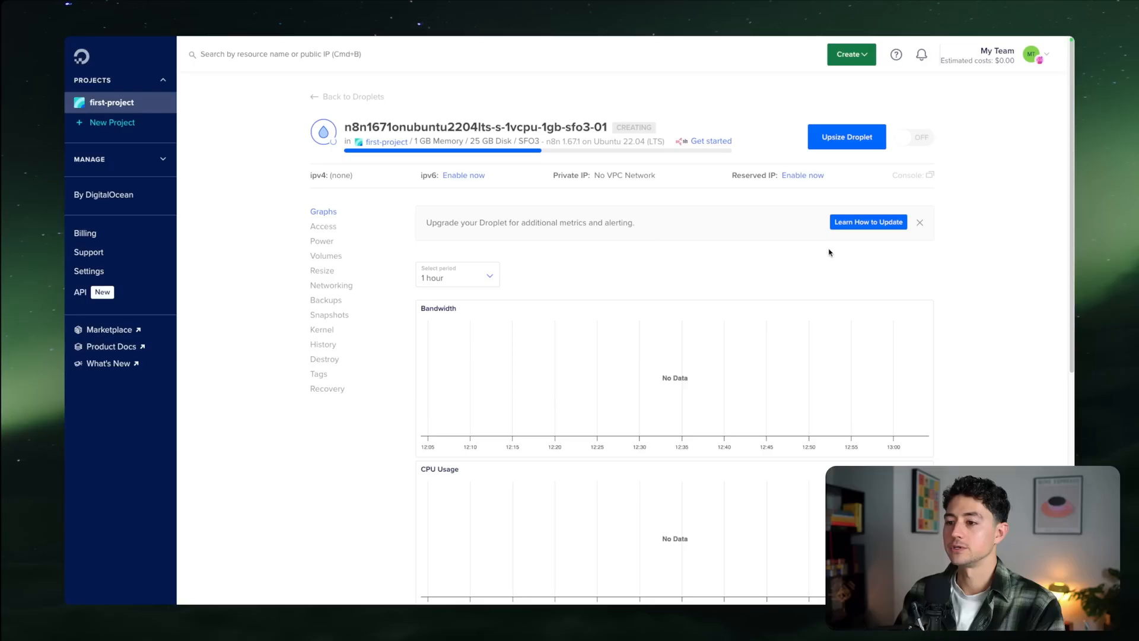
pyautogui.click(919, 225)
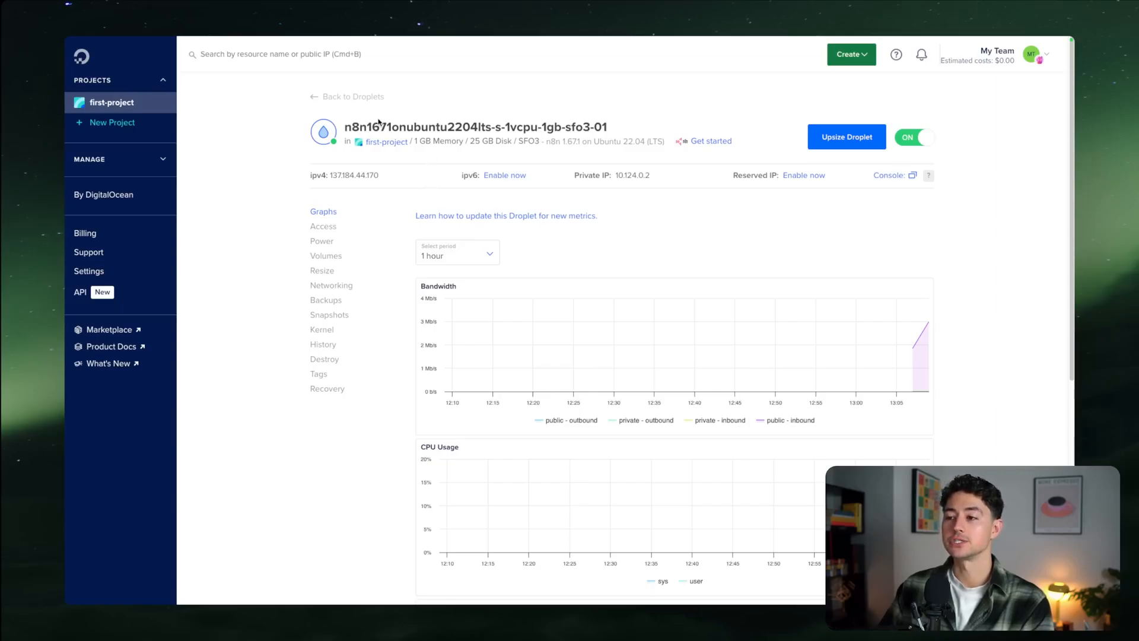
pyautogui.click(365, 182)
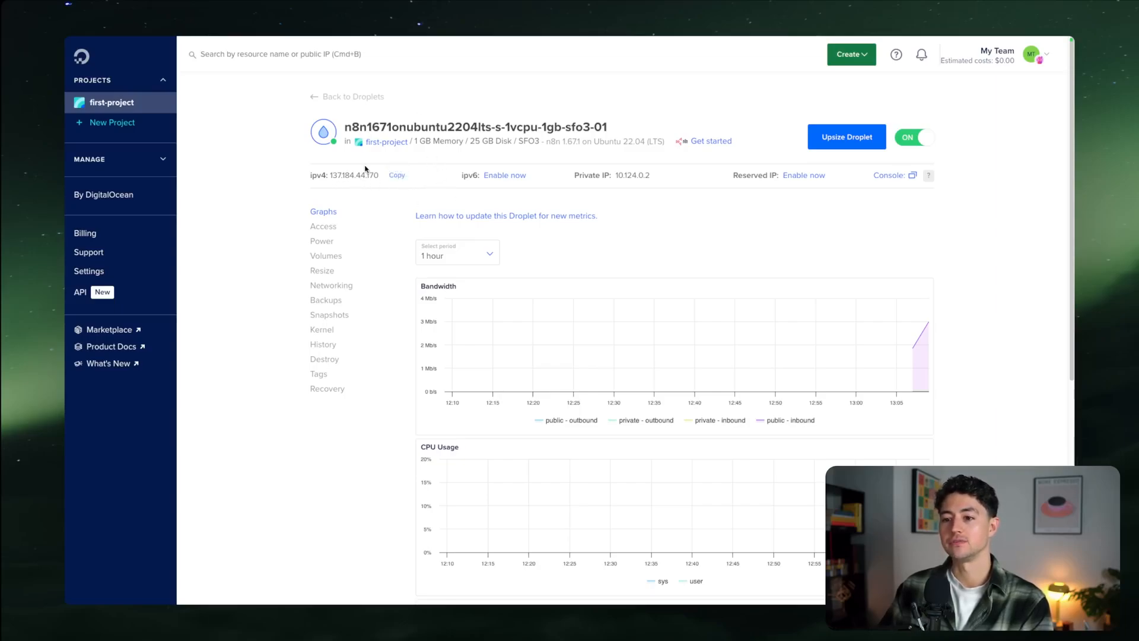
pyautogui.press('super+t')
pyautogui.press('super+v')
pyautogui.press('Return')
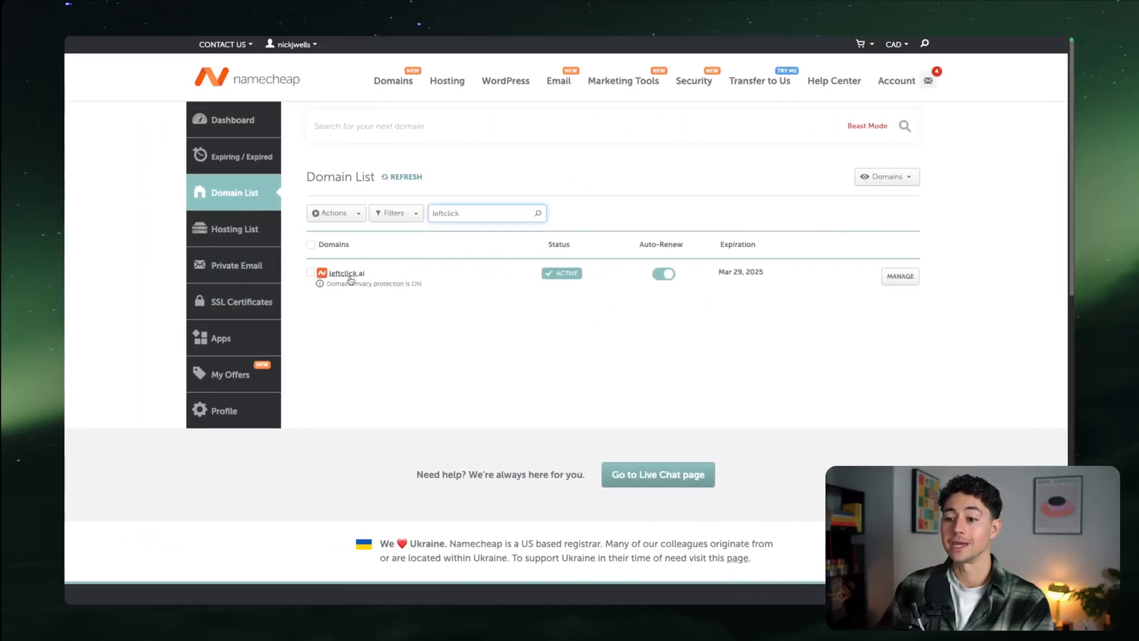
# Add an A record for leftclick.ai: host n8n, IP 137.184.44.170, TTL 1 min.
pyautogui.click(351, 280)
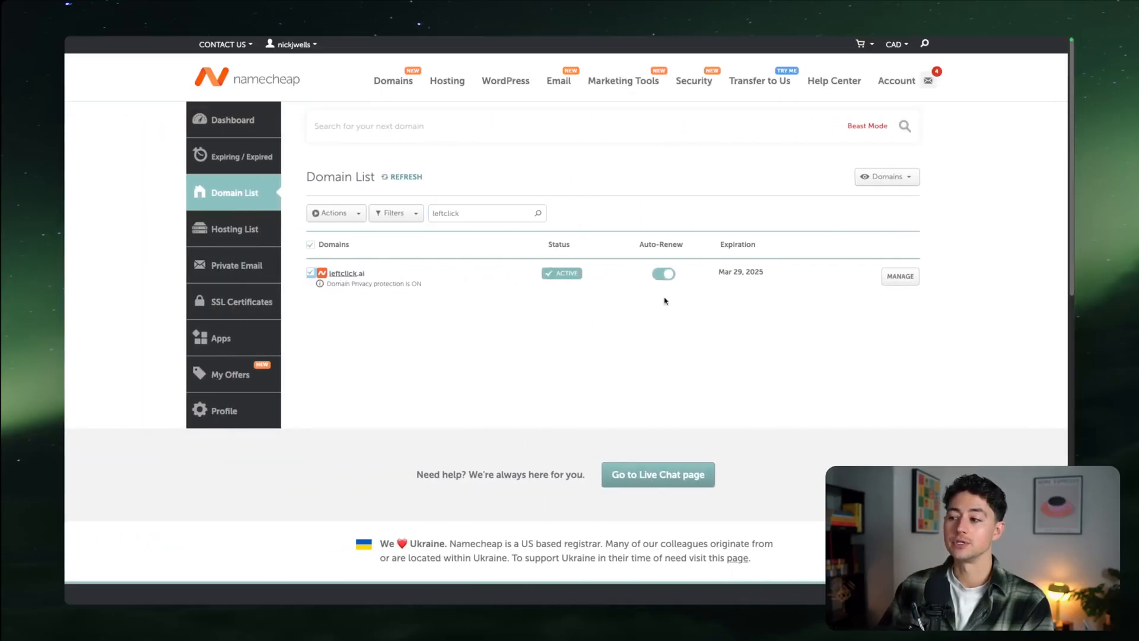
pyautogui.click(893, 279)
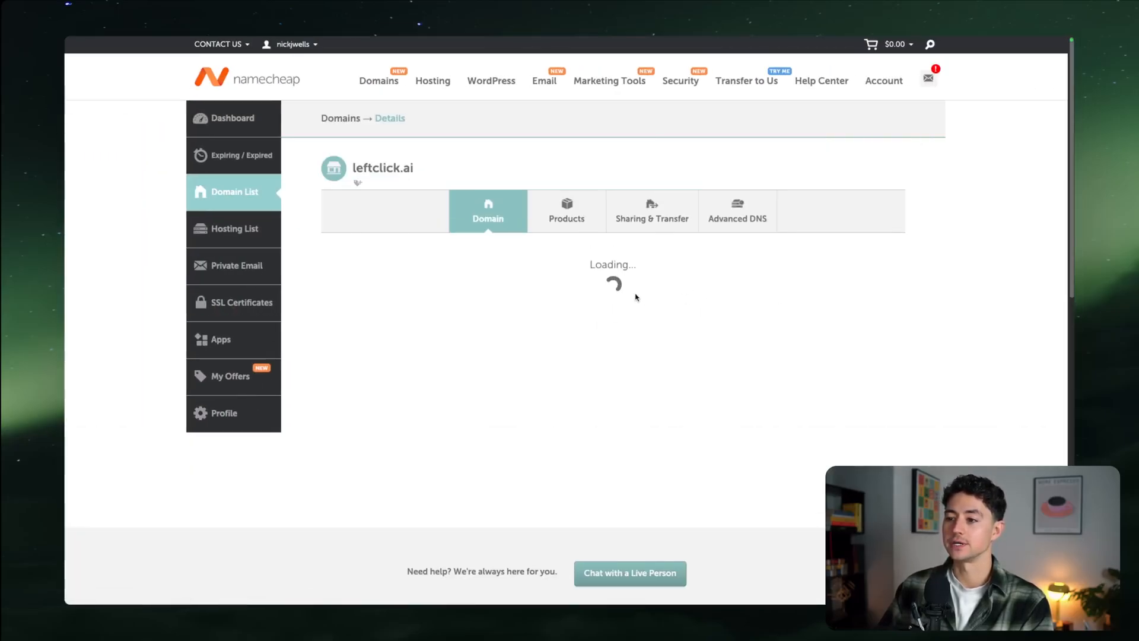
pyautogui.click(731, 220)
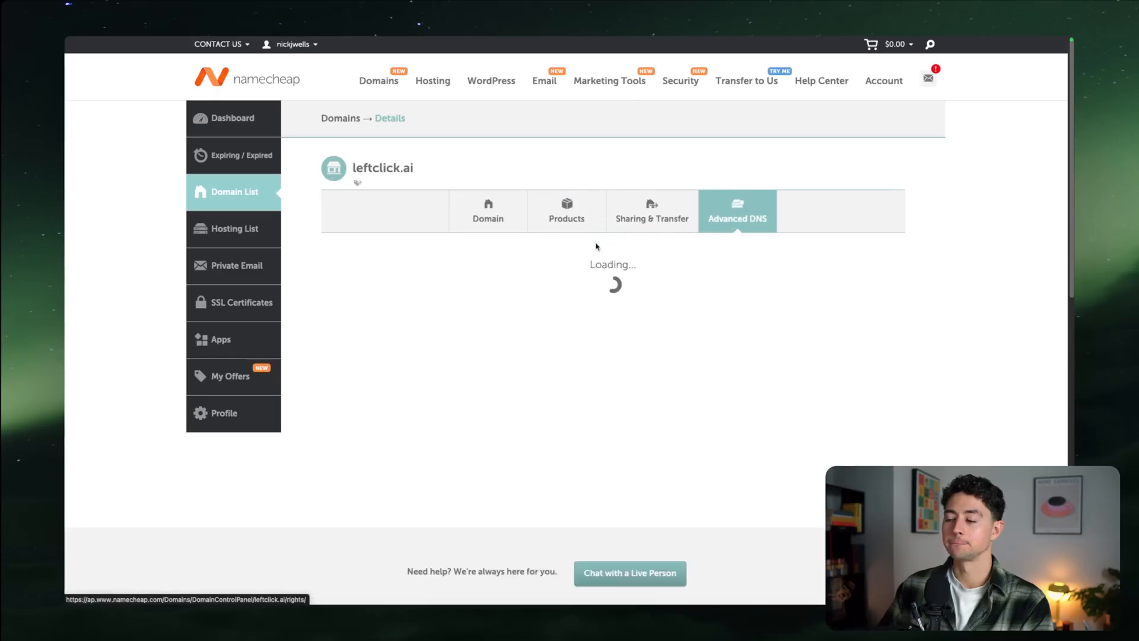
pyautogui.scroll(-1, 487, 286)
pyautogui.click(380, 519)
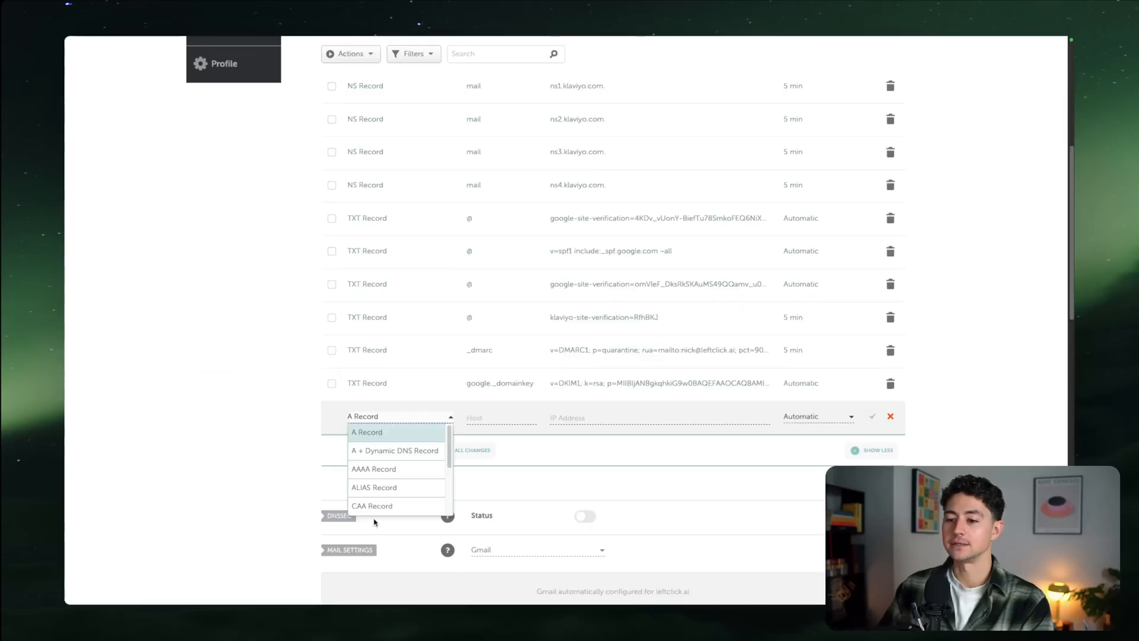
pyautogui.click(396, 437)
pyautogui.click(489, 418)
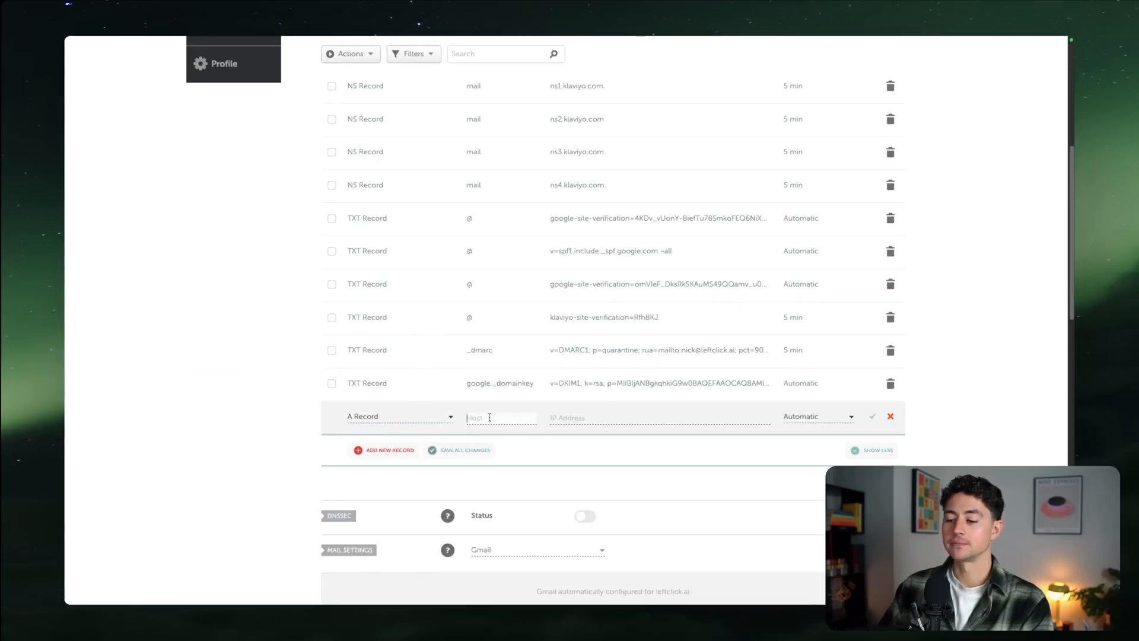
pyautogui.write('n8n')
pyautogui.press('Tab')
pyautogui.hotkey('ctrl', 'v')
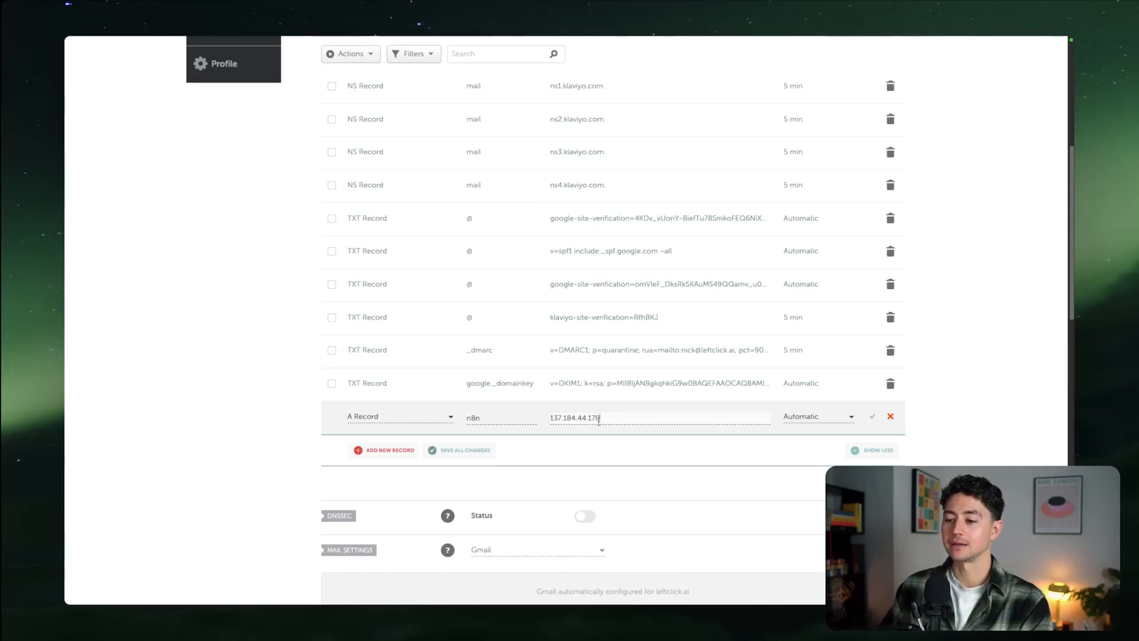
pyautogui.click(831, 418)
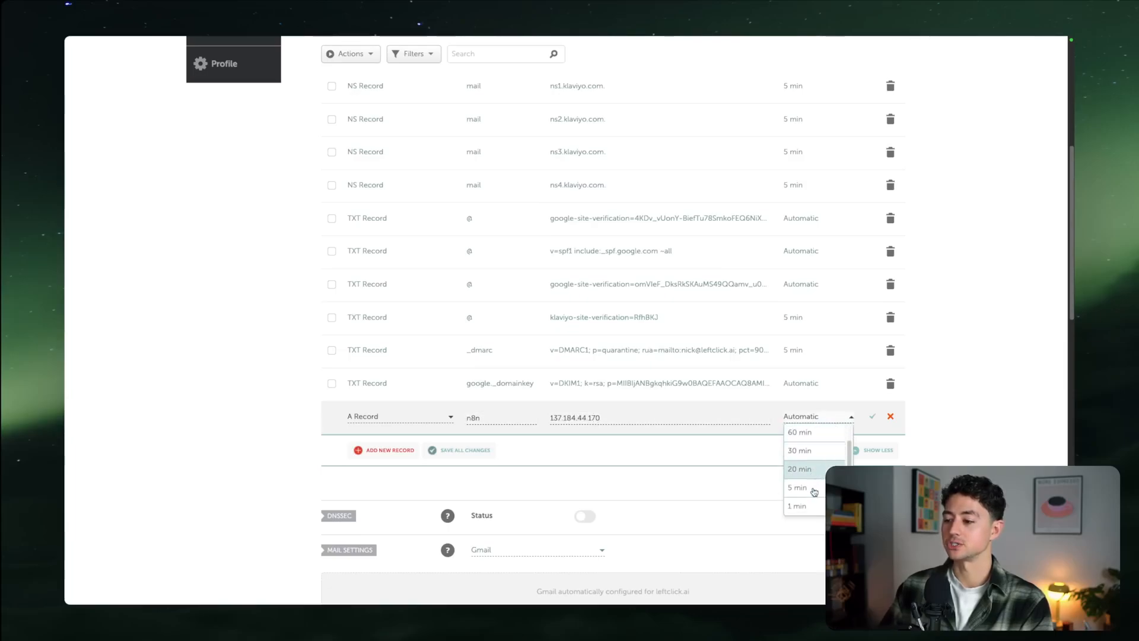
pyautogui.click(801, 448)
pyautogui.click(873, 416)
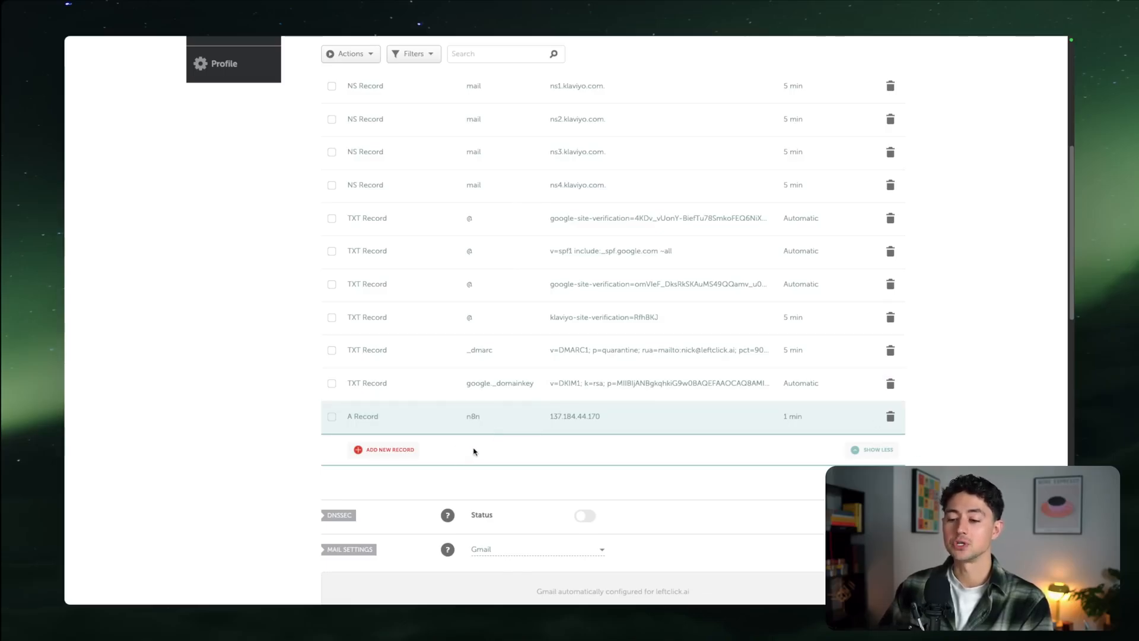
# Select the domain name leftclick.ai and return to the DigitalOcean Droplet page.
pyautogui.scroll(6, 500, 432)
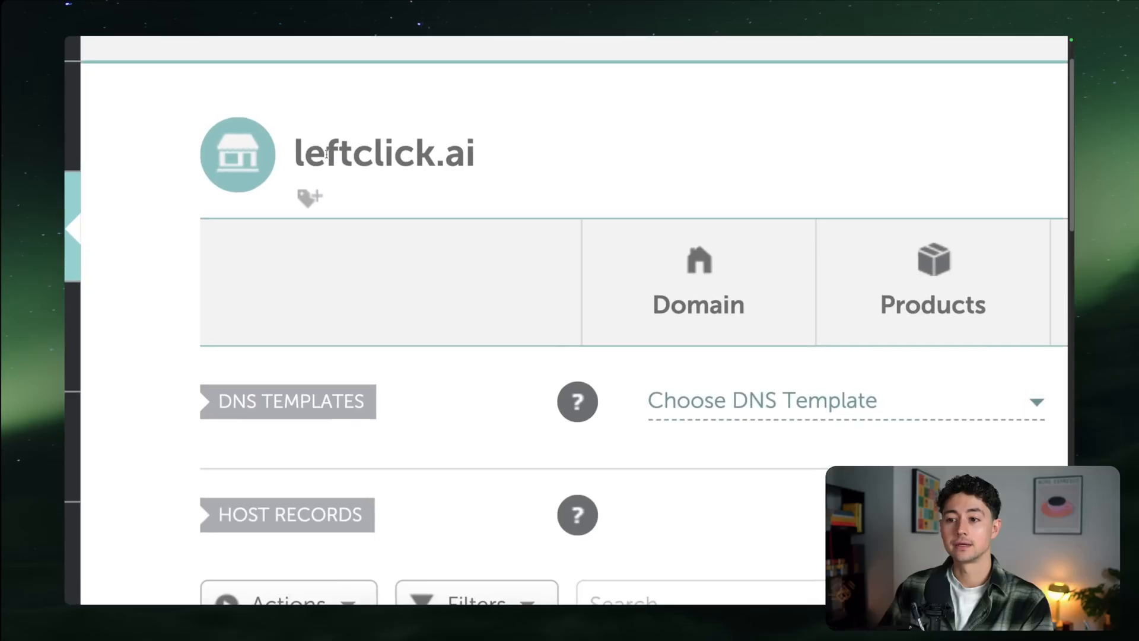
pyautogui.moveTo(355, 151); pyautogui.dragTo(417, 152)
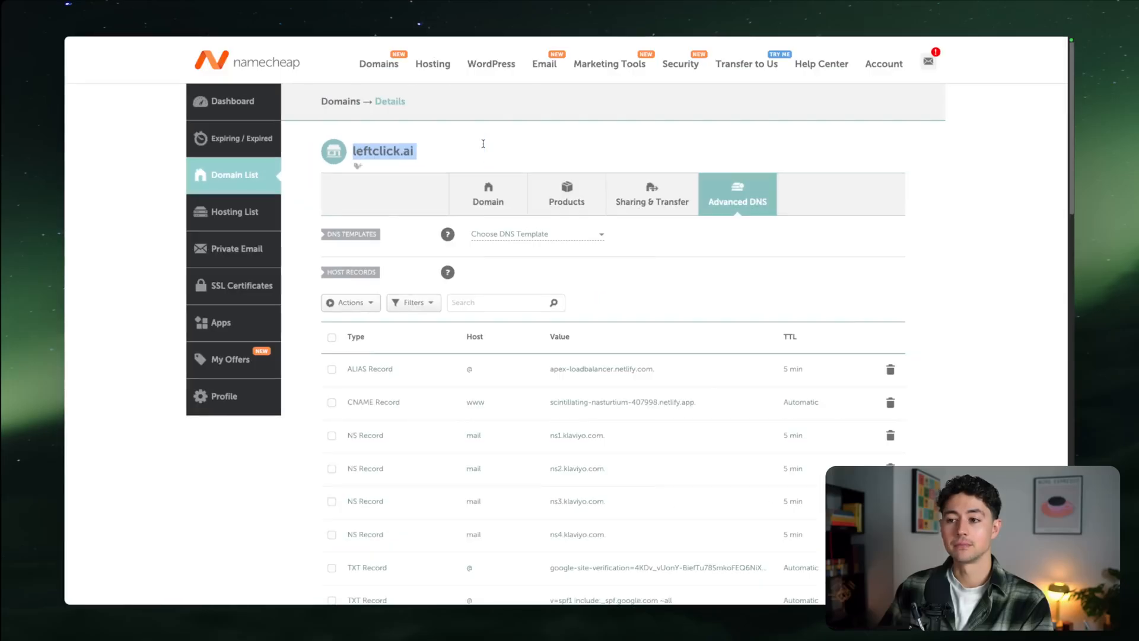
pyautogui.scroll(-7, 580, 229)
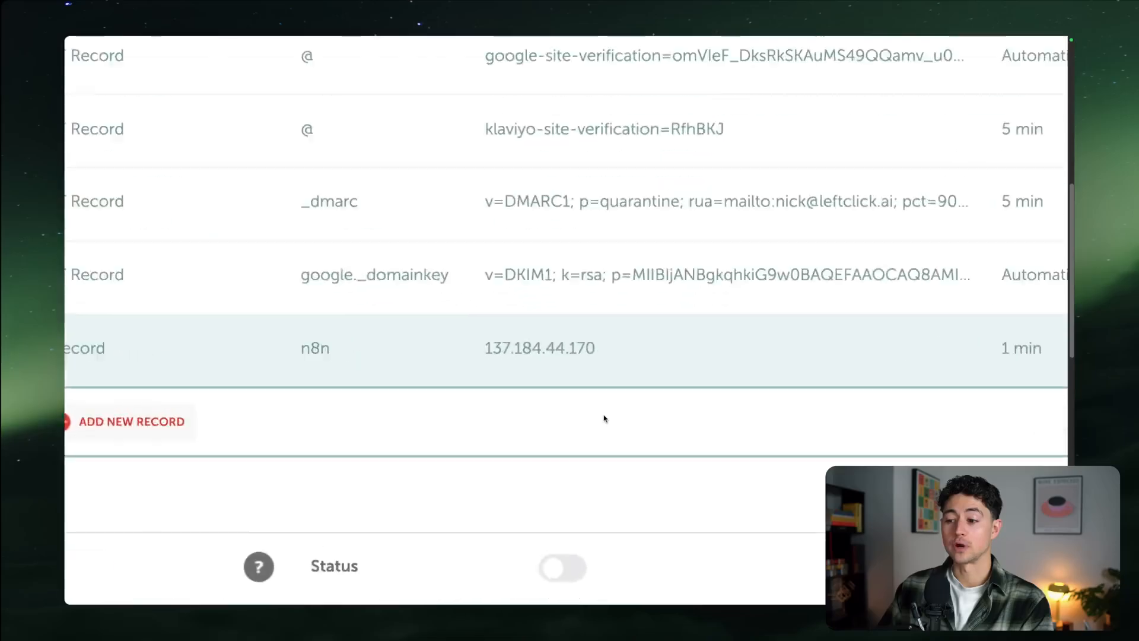
pyautogui.scroll(-5, 564, 341)
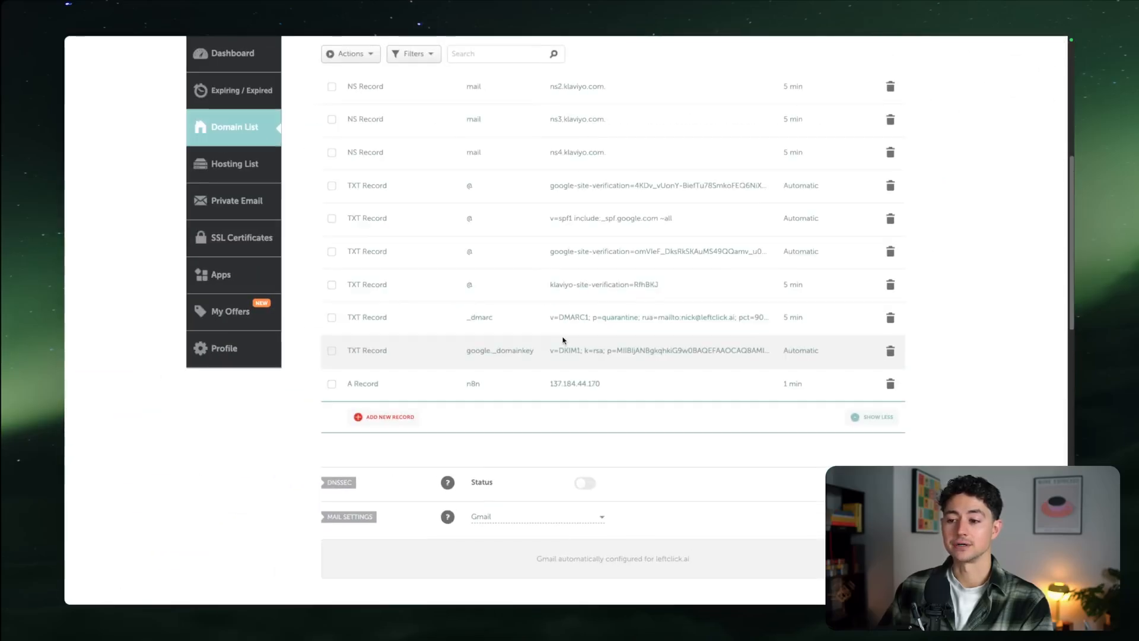
pyautogui.moveTo(623, 38)
pyautogui.hotkey('ctrl', 'Right')
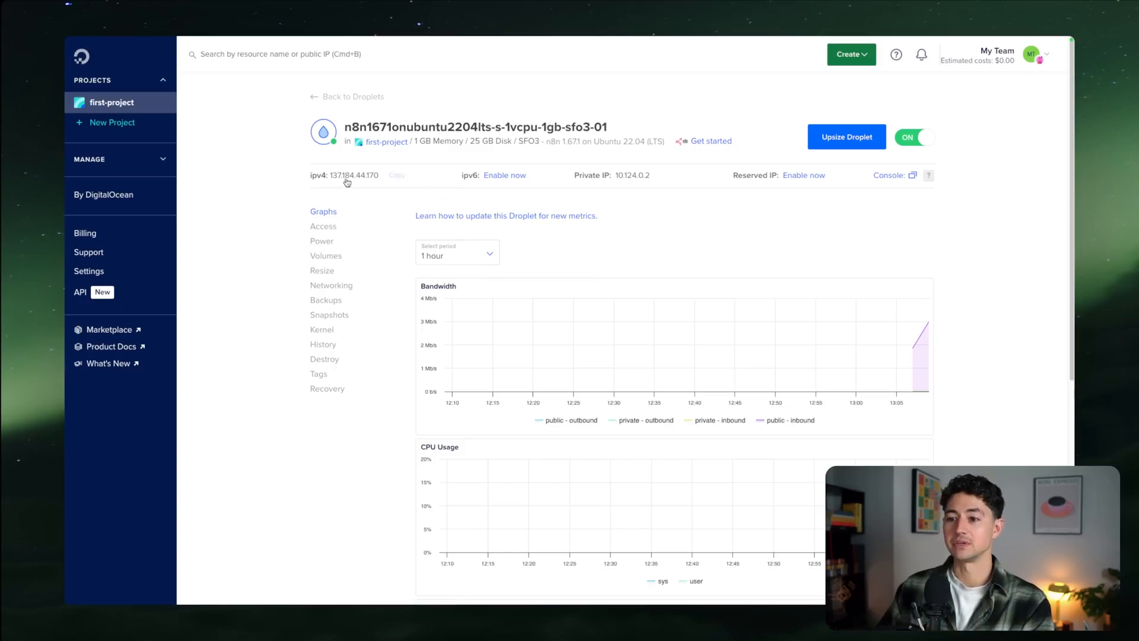
# In the Droplet console, confirm domain leftclick.ai, enter the Let's Encrypt e-mail, decline custom timezone.
pyautogui.moveTo(364, 183)
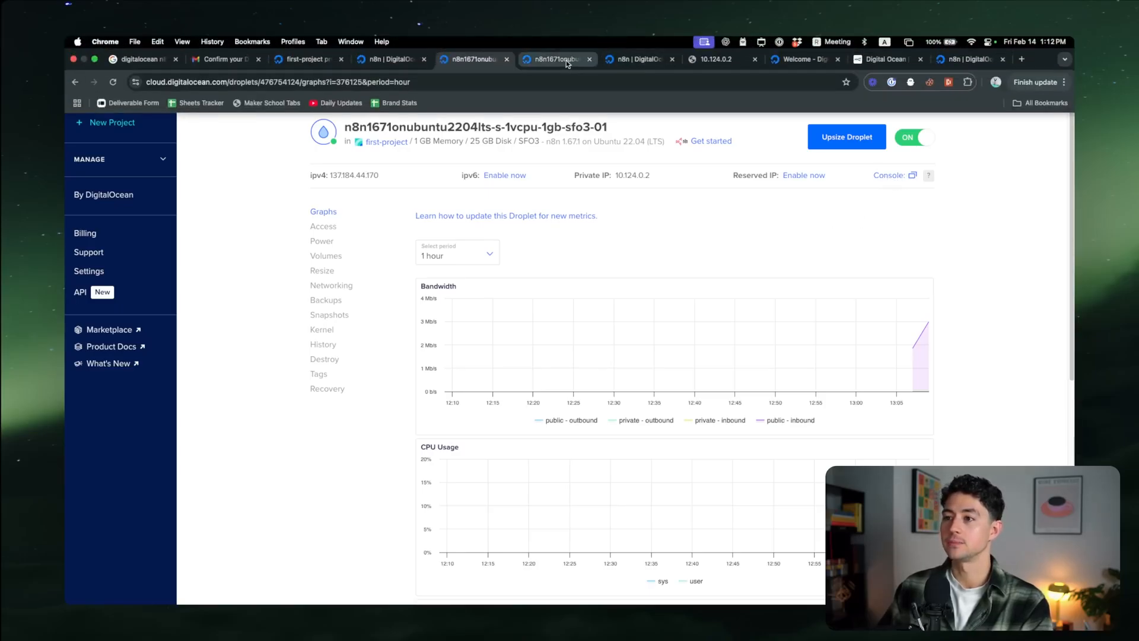
pyautogui.click(566, 60)
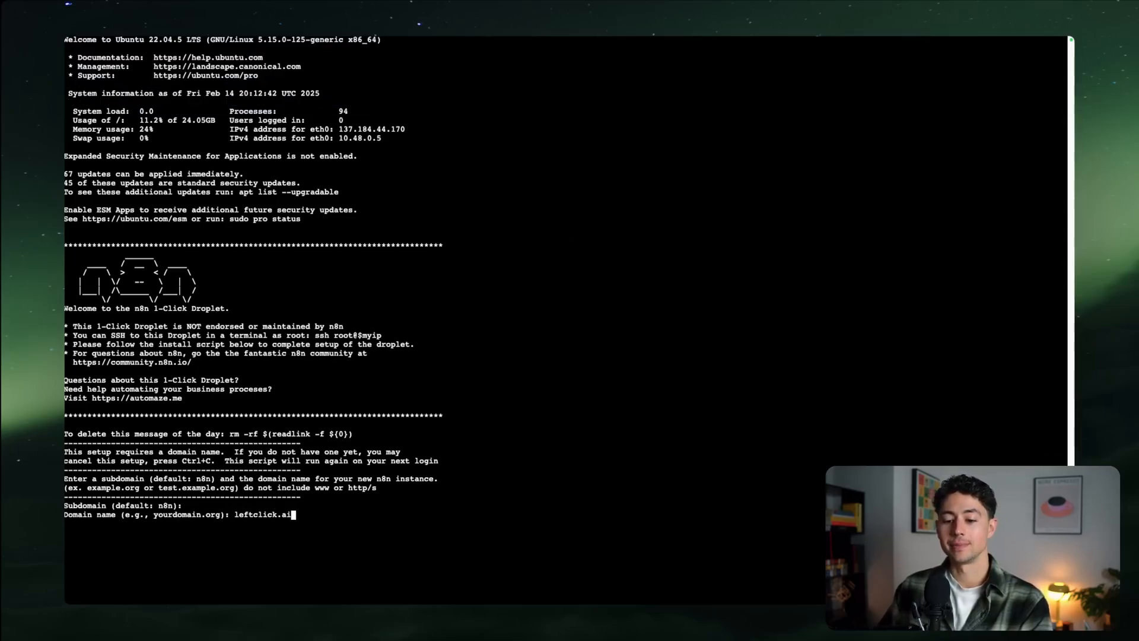
pyautogui.press('Return')
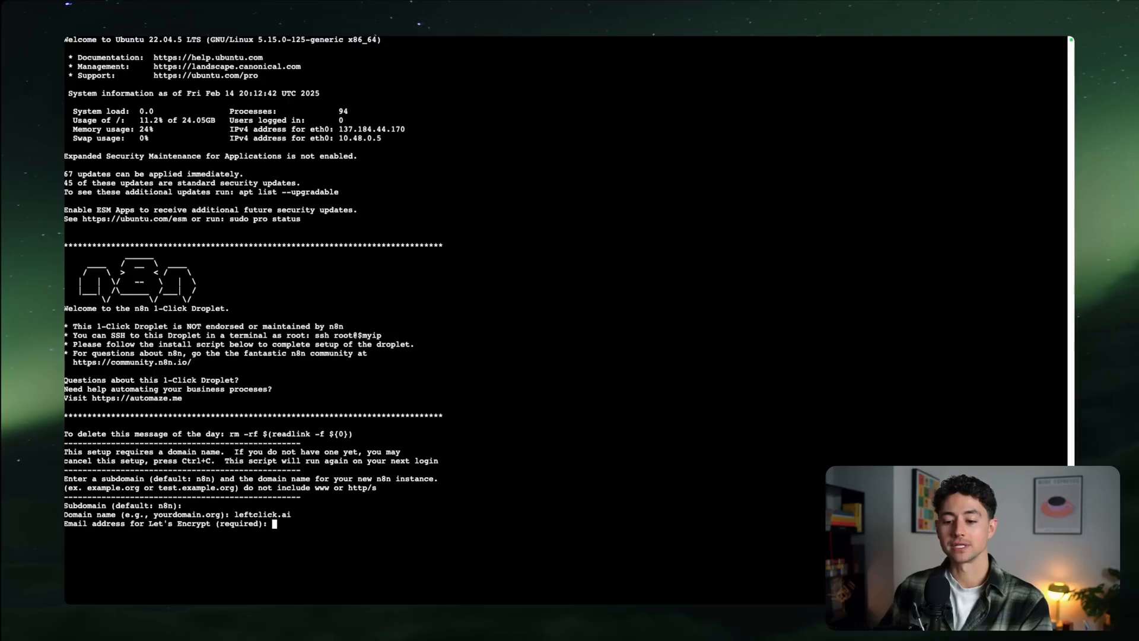
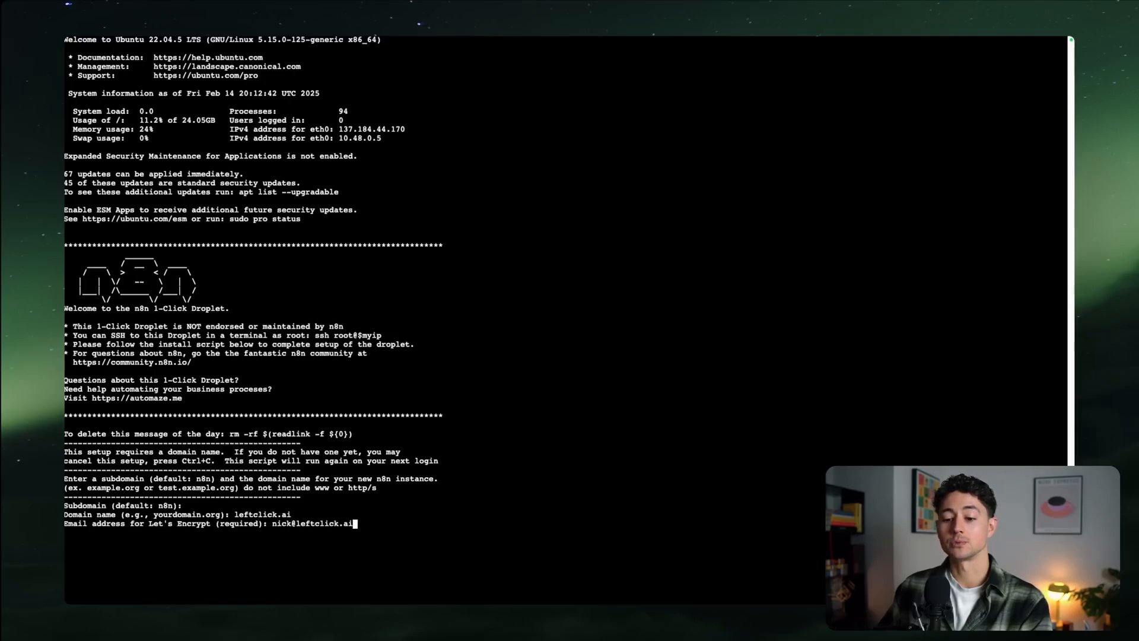
pyautogui.press('Return')
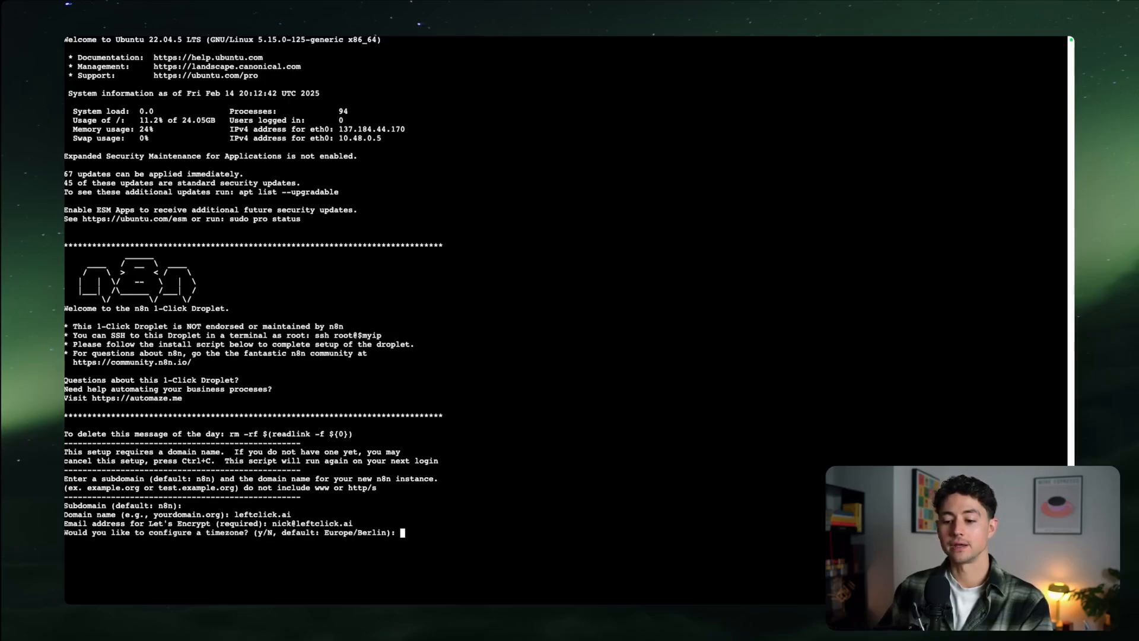
pyautogui.write('N')
pyautogui.press('Return')
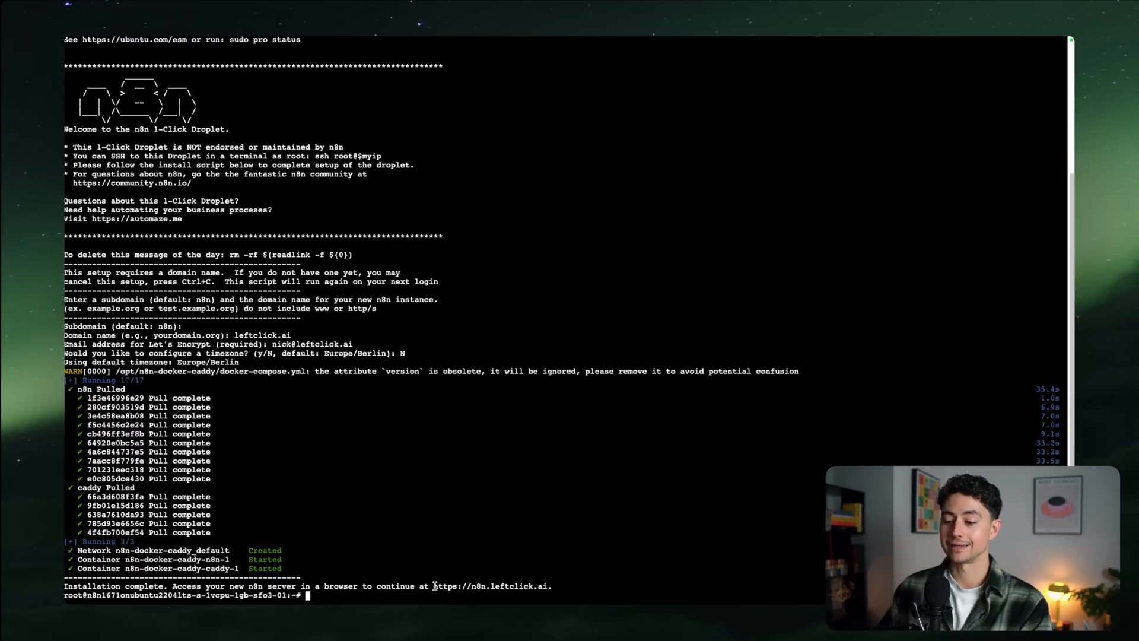
pyautogui.moveTo(434, 586); pyautogui.dragTo(547, 587)
pyautogui.press('super+c')
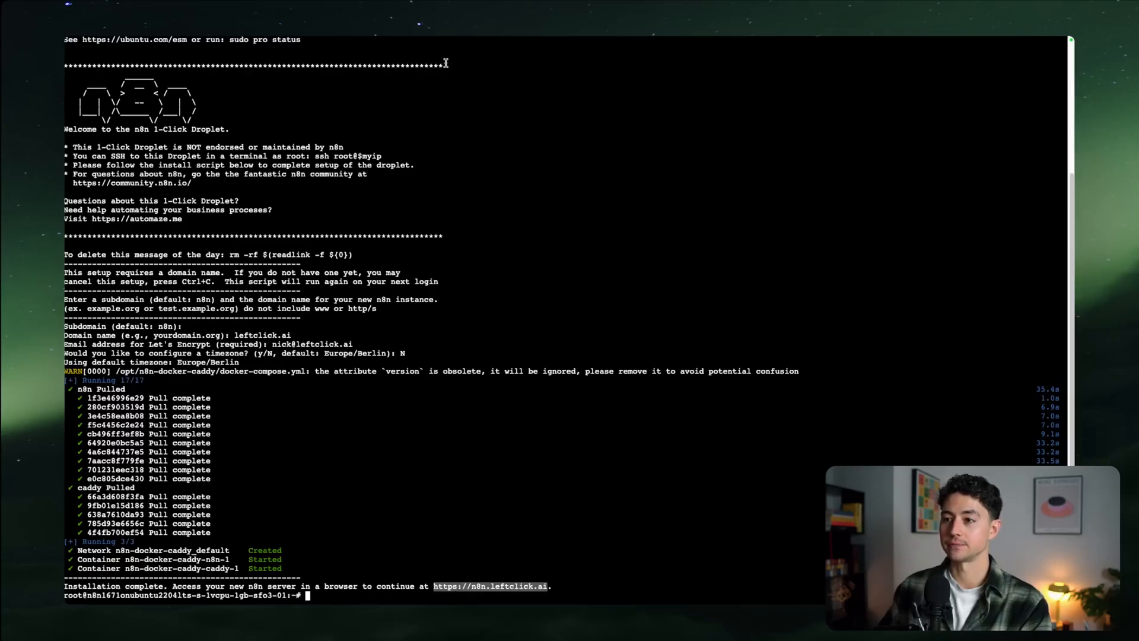
# Load the n8n server address in a new tab and create the owner account with e-mail, first/last name and password.
pyautogui.press('super+t')
pyautogui.press('super+v')
pyautogui.press('Return')
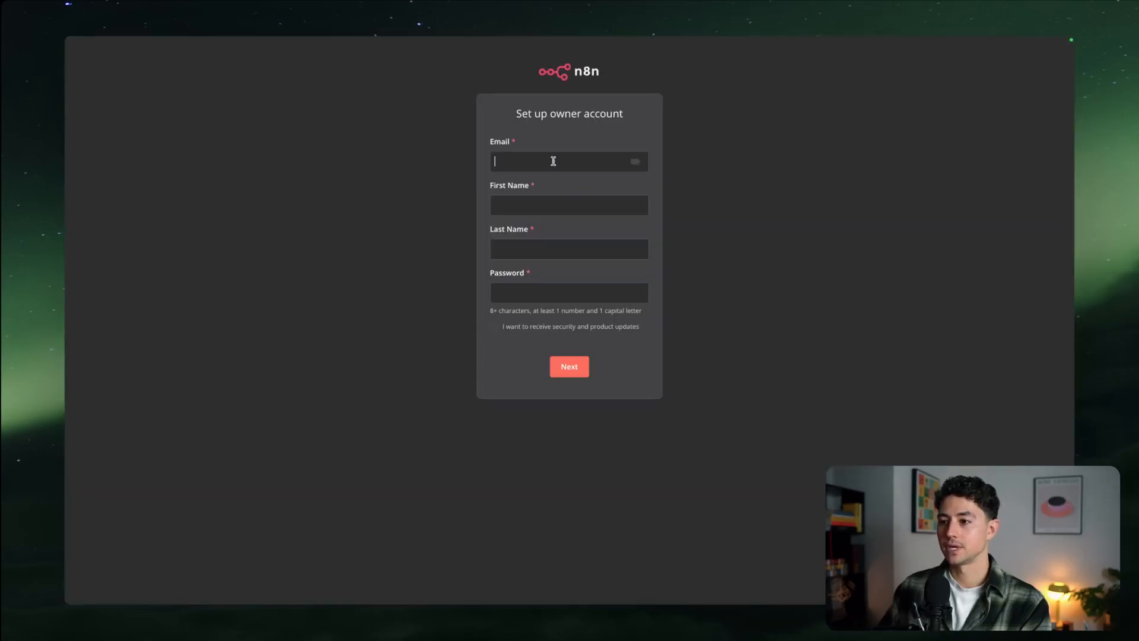
pyautogui.click(552, 161)
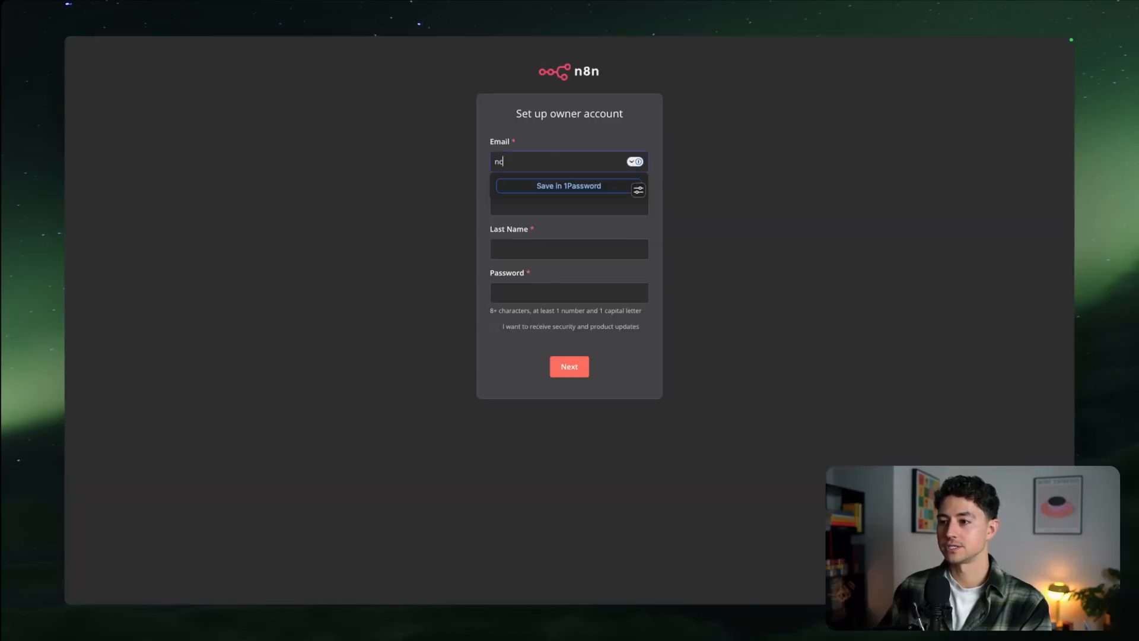
pyautogui.press('Tab')
pyautogui.write('Nickolas')
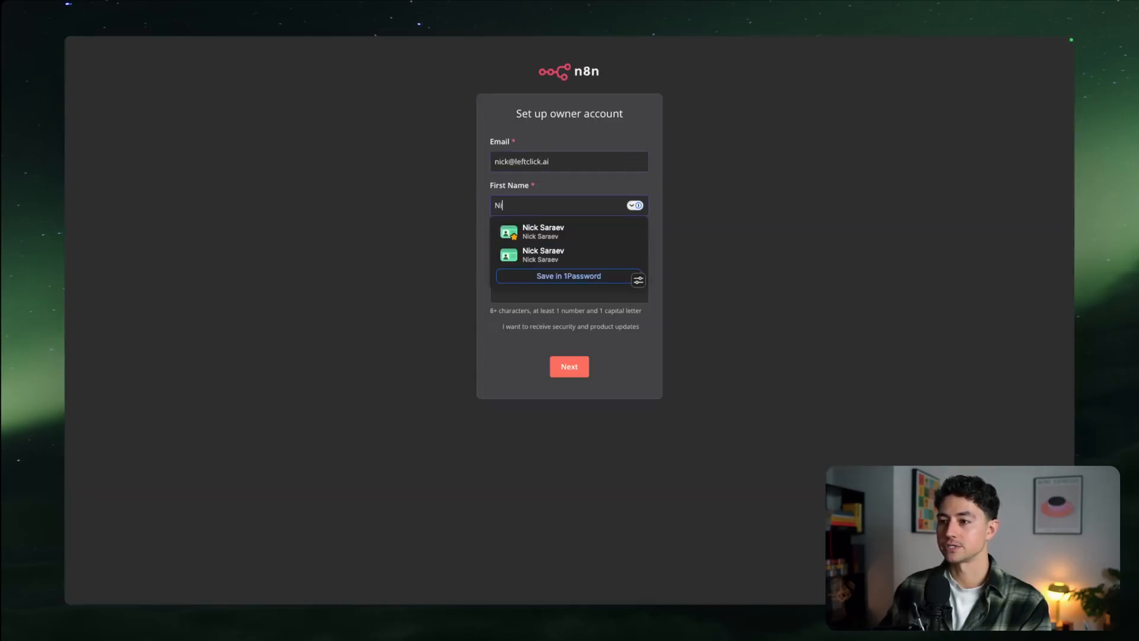
pyautogui.press('Tab')
pyautogui.write('Saraev')
pyautogui.press('Tab')
pyautogui.write('•••••••••••')
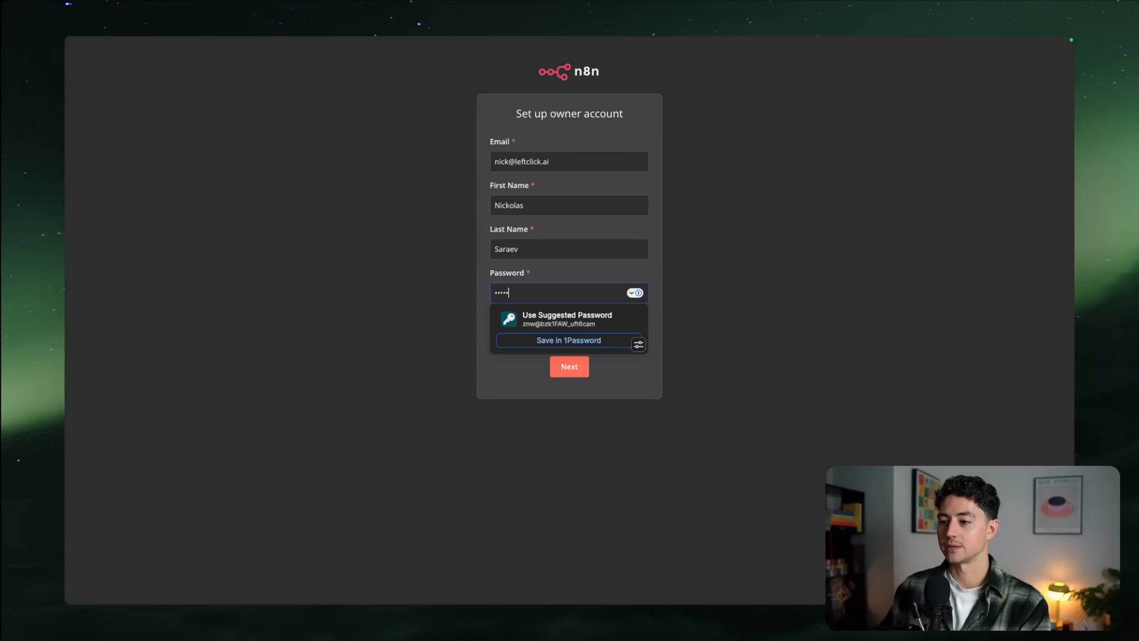
pyautogui.click(569, 365)
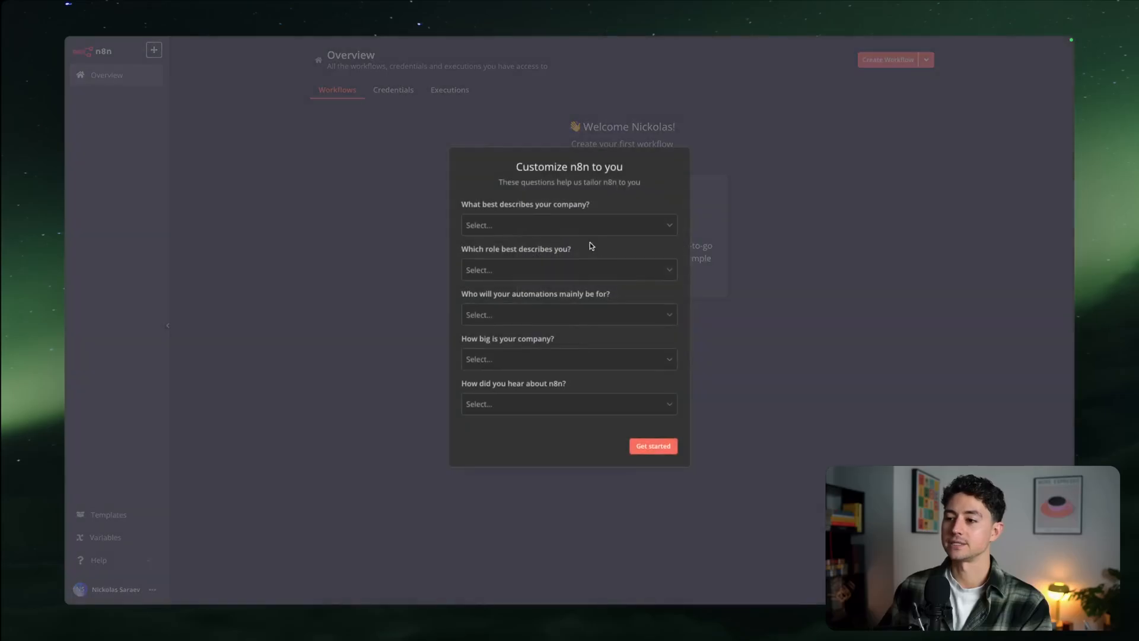
# Answer onboarding (SaaS, Business Owner, Myself, under 20 people, Google), skip the licence offer, start from scratch.
pyautogui.click(587, 230)
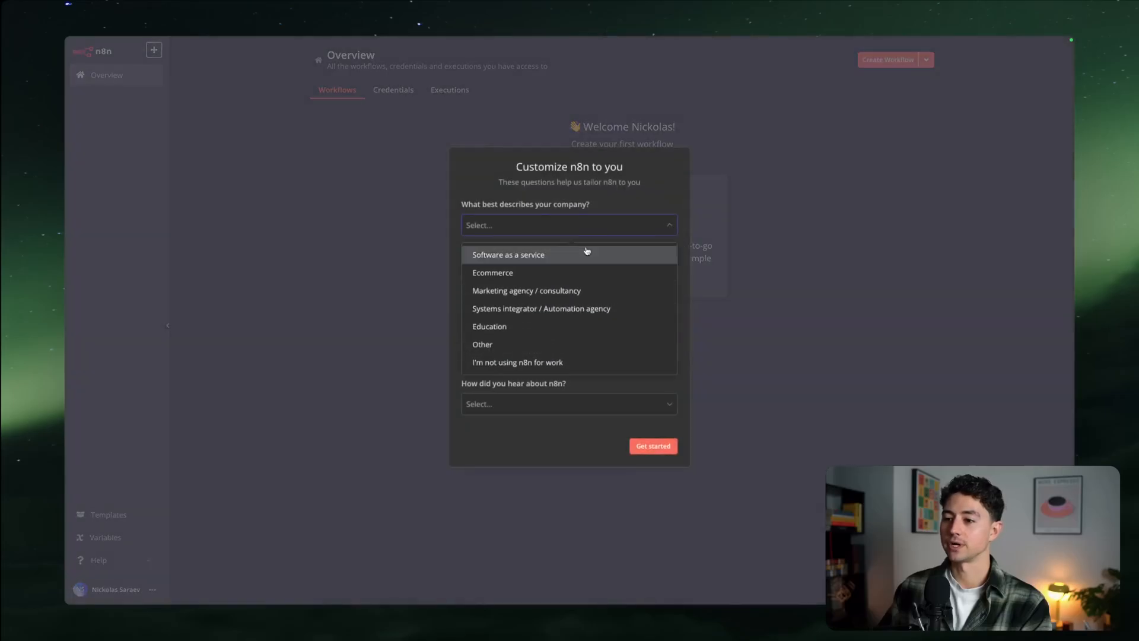
pyautogui.click(588, 253)
pyautogui.click(587, 267)
pyautogui.click(574, 297)
pyautogui.click(575, 315)
pyautogui.click(569, 342)
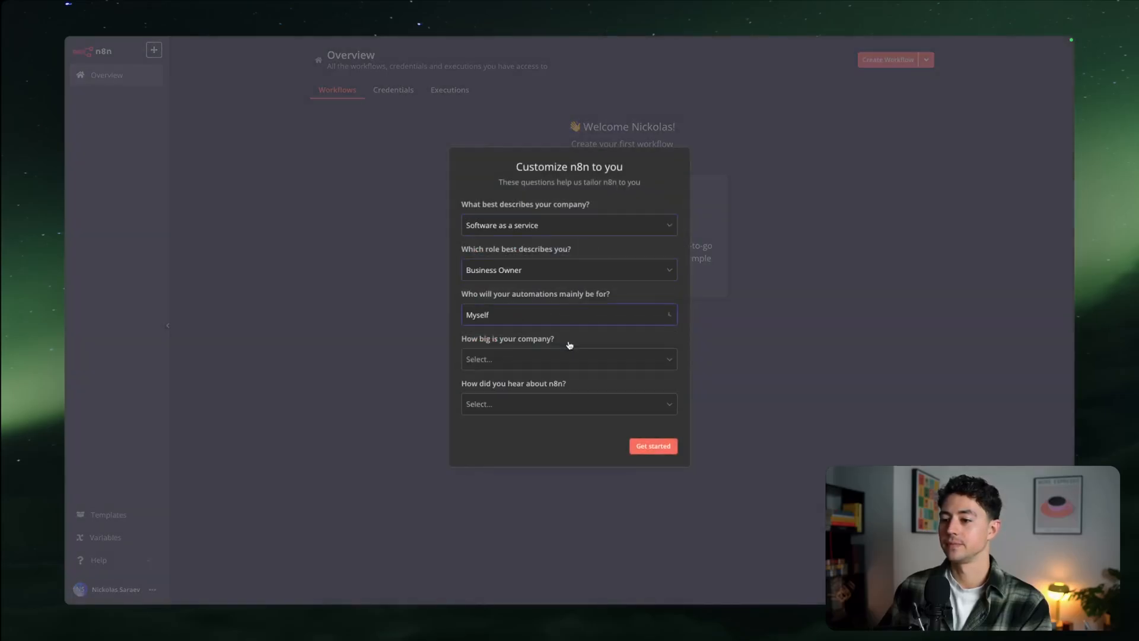
pyautogui.click(566, 360)
pyautogui.click(561, 389)
pyautogui.click(552, 402)
pyautogui.click(552, 433)
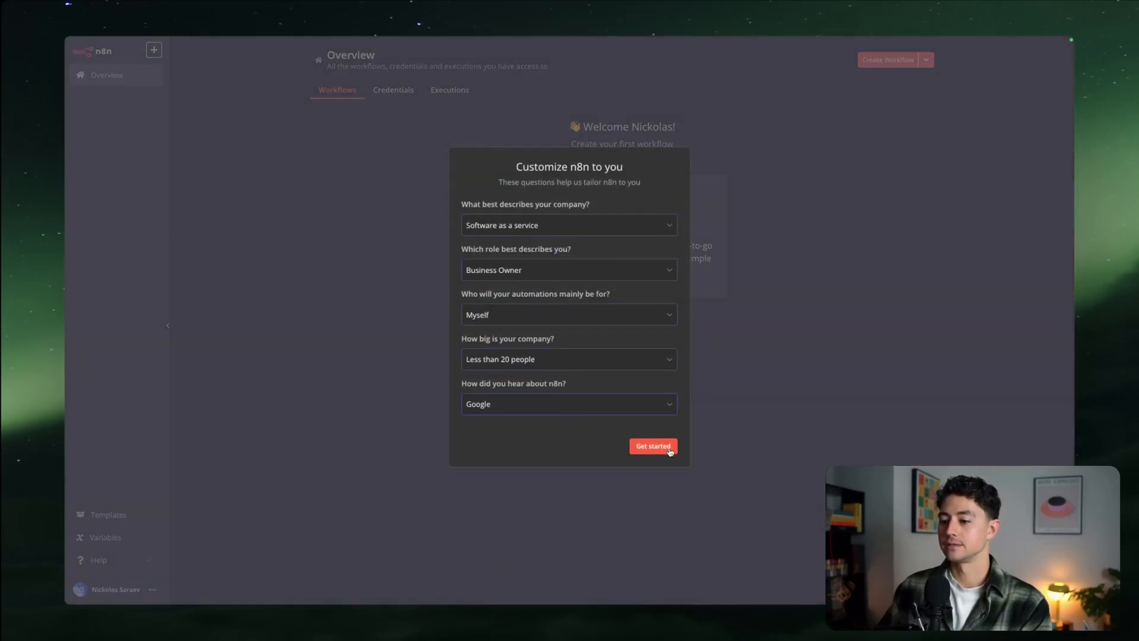
pyautogui.click(664, 446)
pyautogui.click(458, 434)
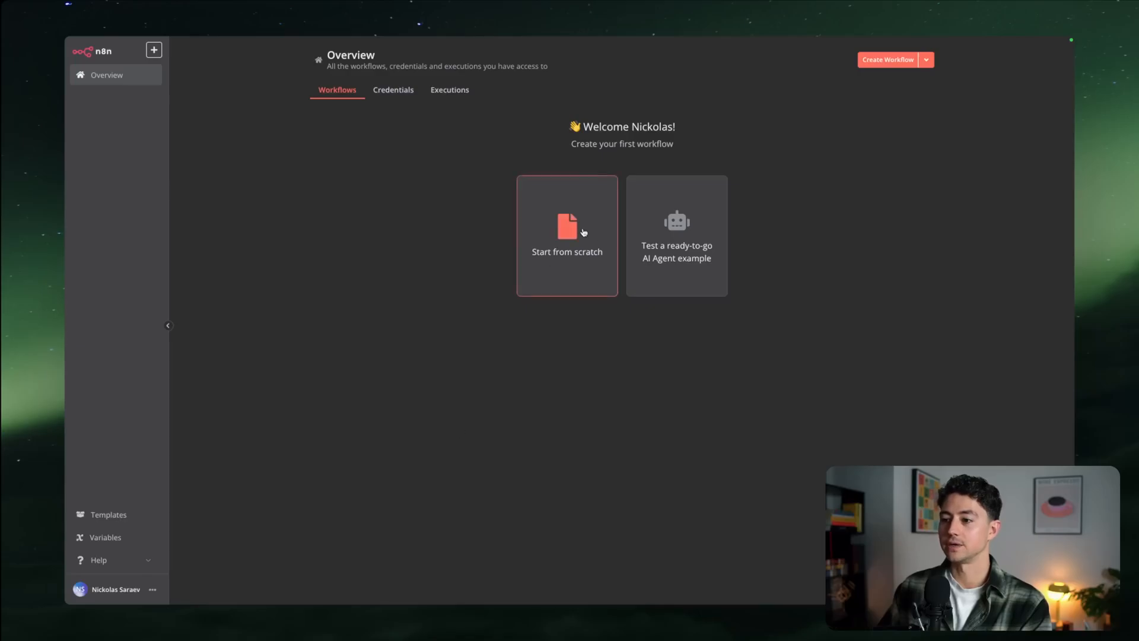
pyautogui.click(578, 231)
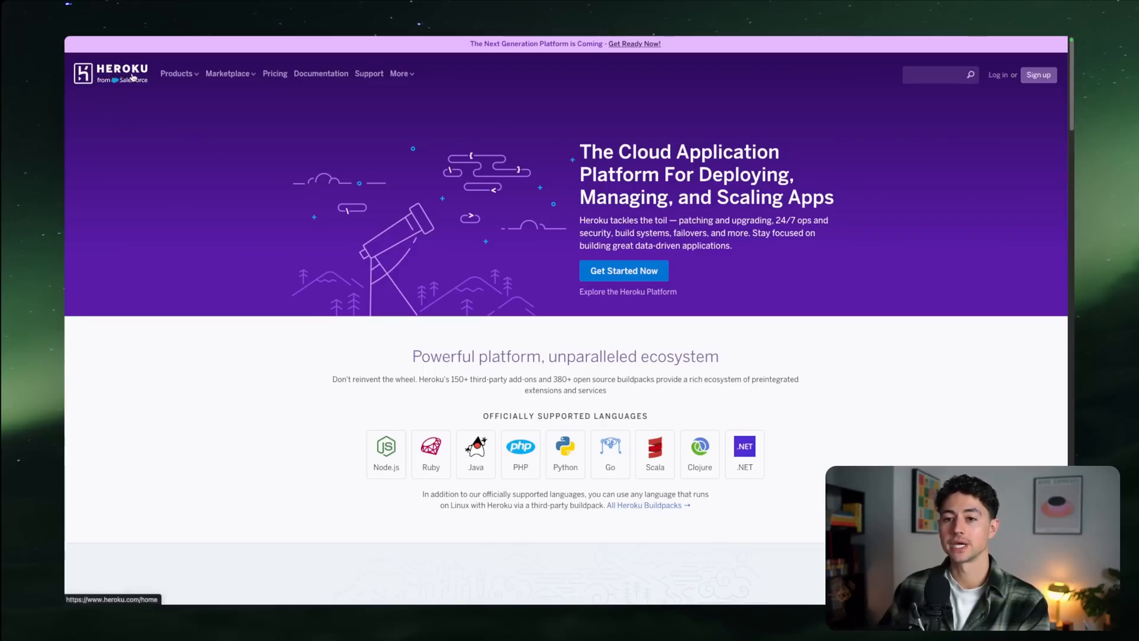
# Search 'n8n heroku' and open the n8n-io/n8n-heroku GitHub repository down to its README.
pyautogui.moveTo(589, 144); pyautogui.dragTo(837, 199)
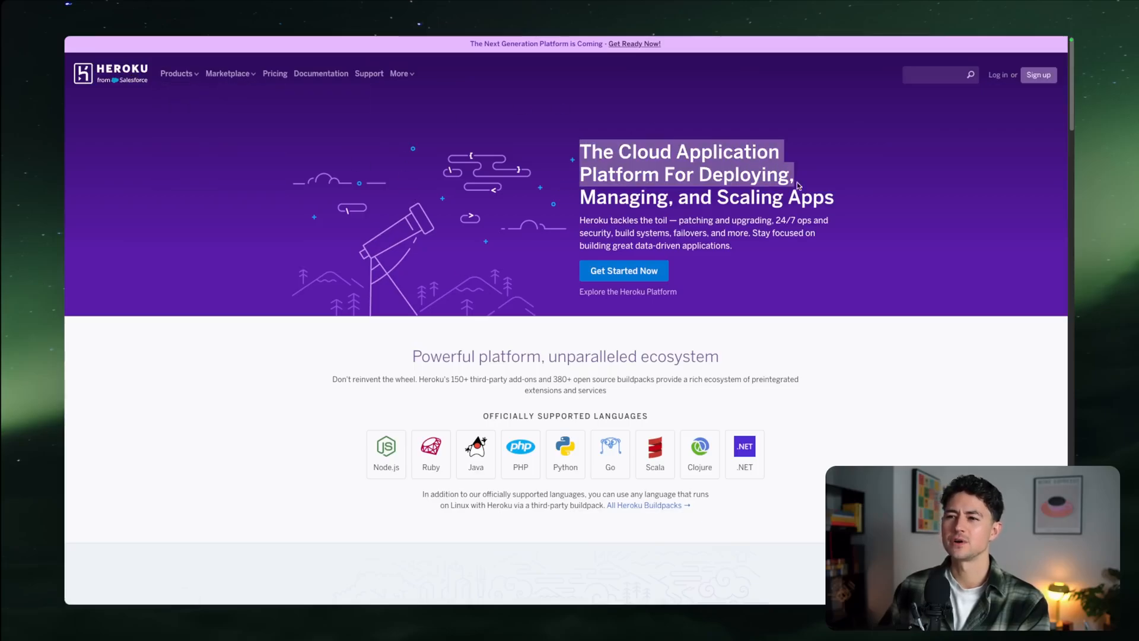
pyautogui.click(841, 188)
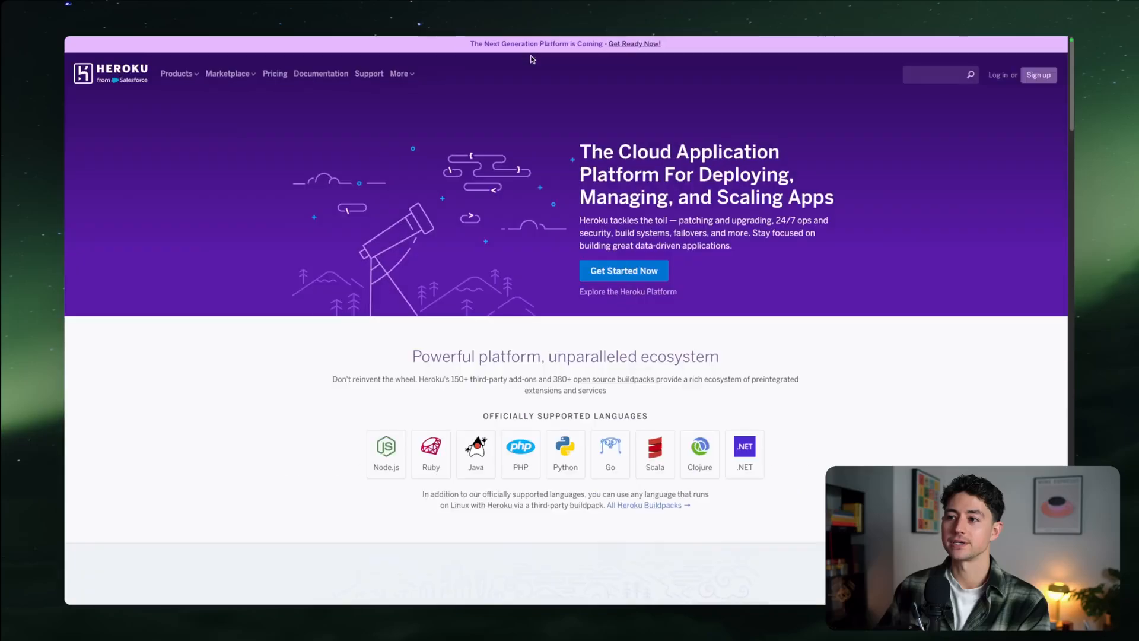
pyautogui.moveTo(582, 39)
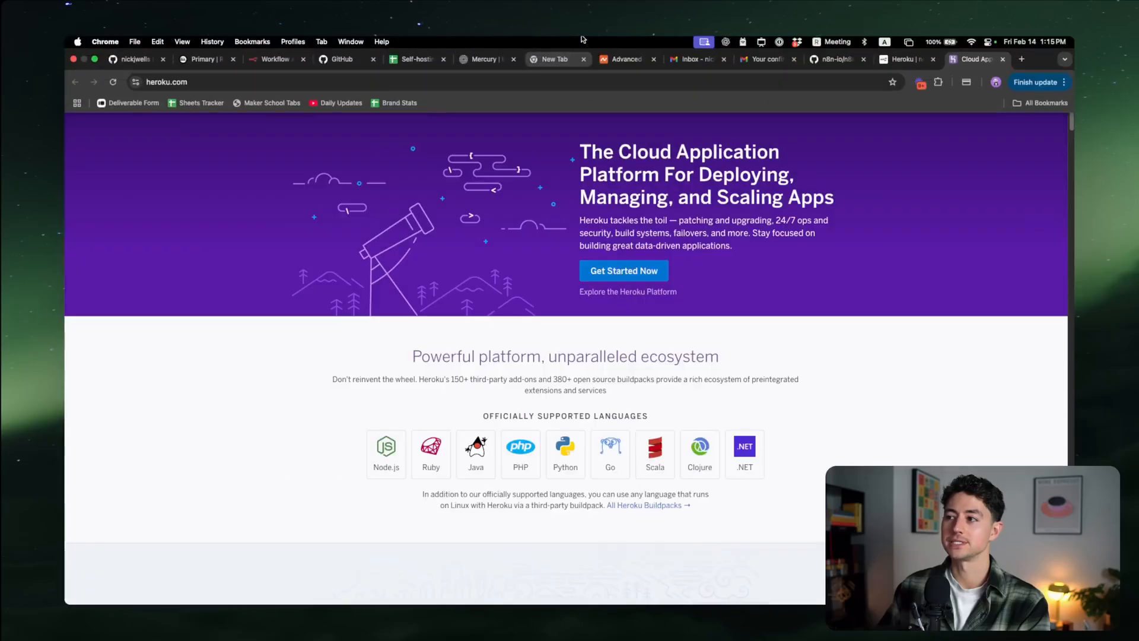
pyautogui.click(813, 76)
pyautogui.write('n8n heroku')
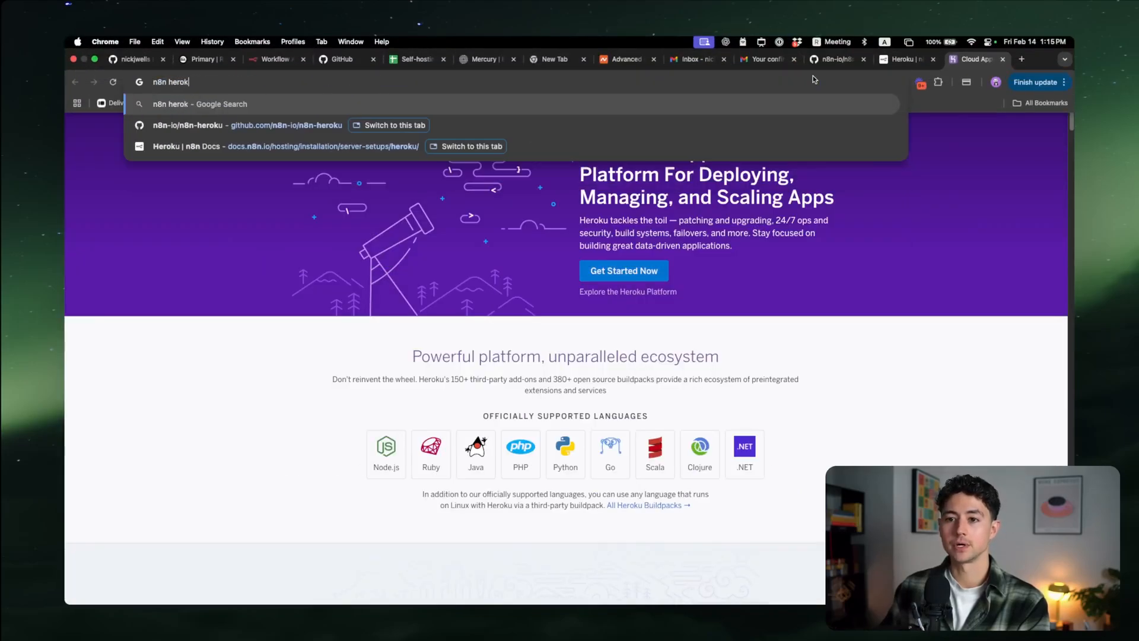
pyautogui.press('Return')
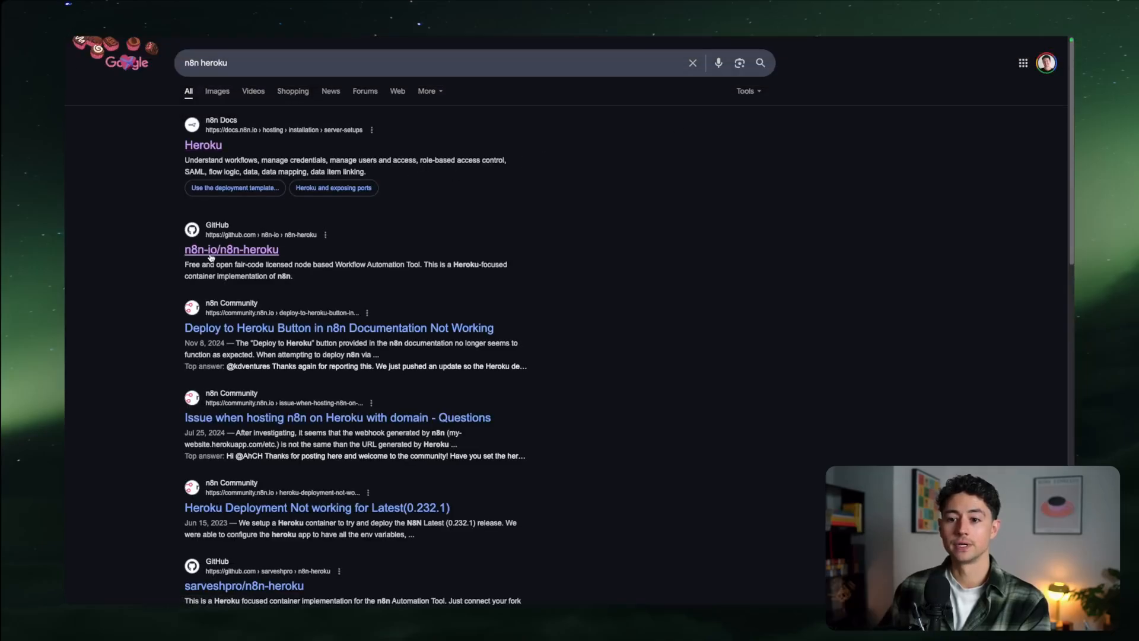
pyautogui.scroll(5, 199, 254)
pyautogui.scroll(-5, 199, 254)
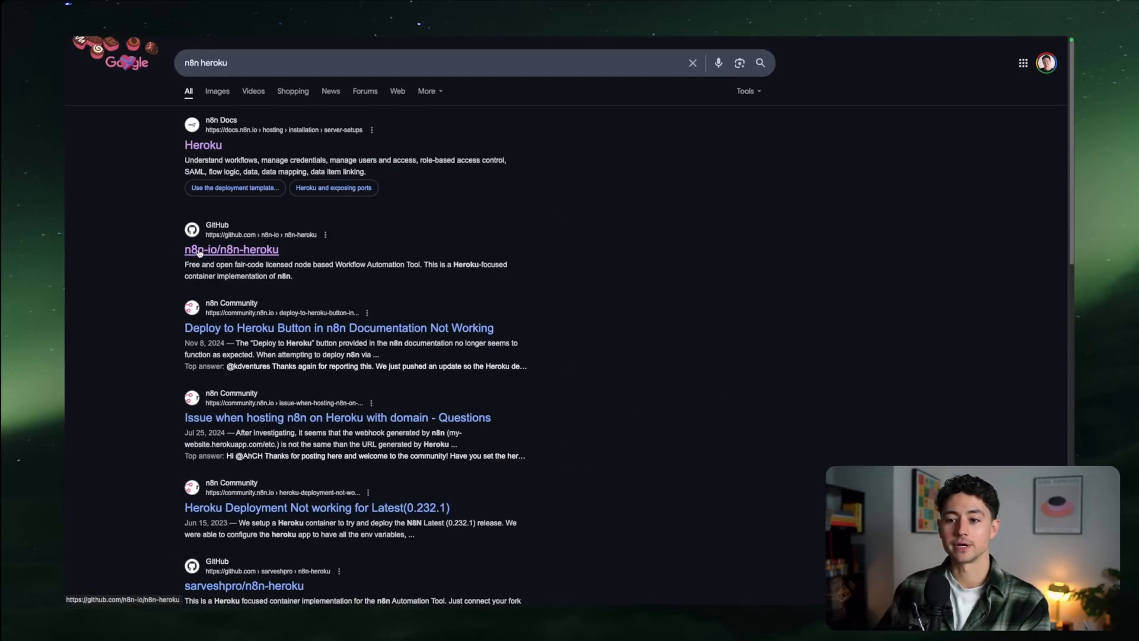
pyautogui.click(199, 253)
pyautogui.scroll(-3, 339, 251)
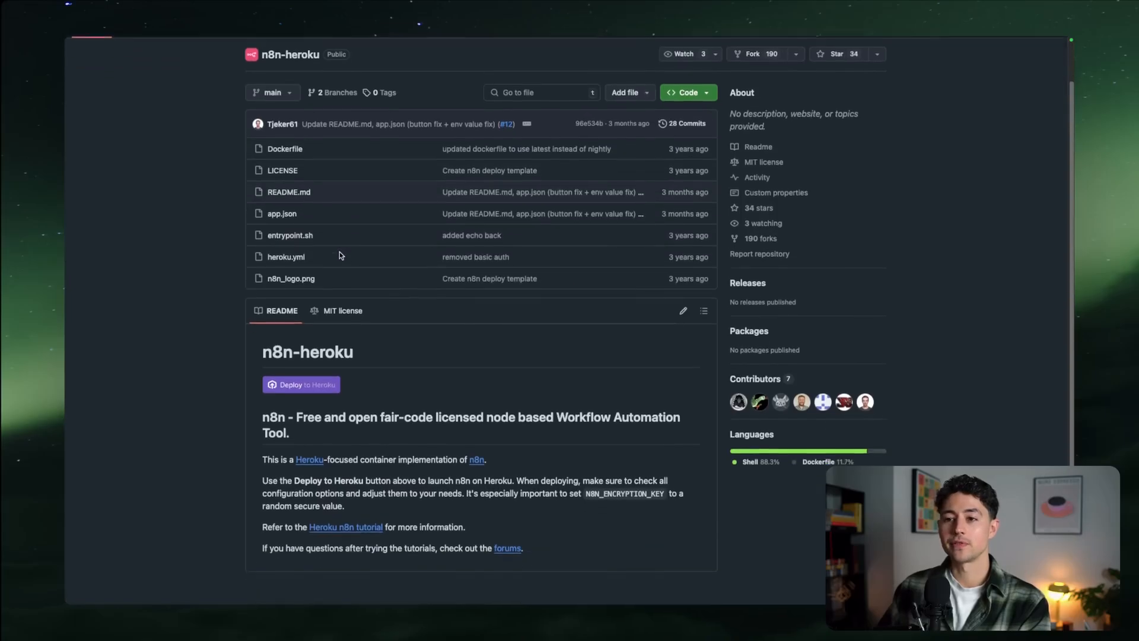
pyautogui.scroll(5, 315, 386)
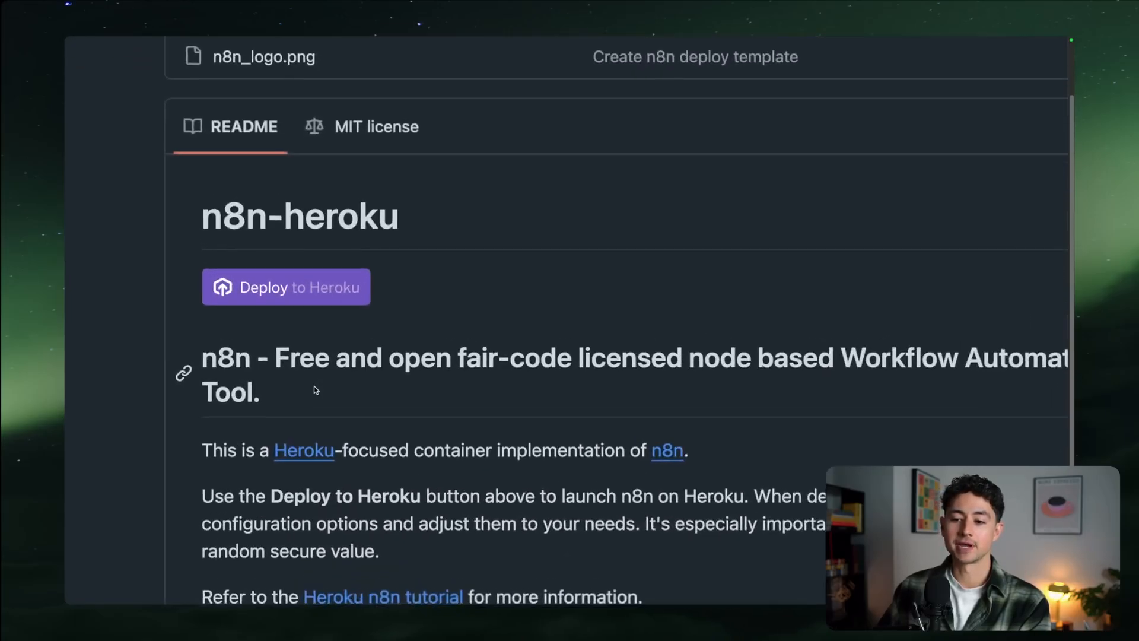
pyautogui.scroll(-5, 360, 298)
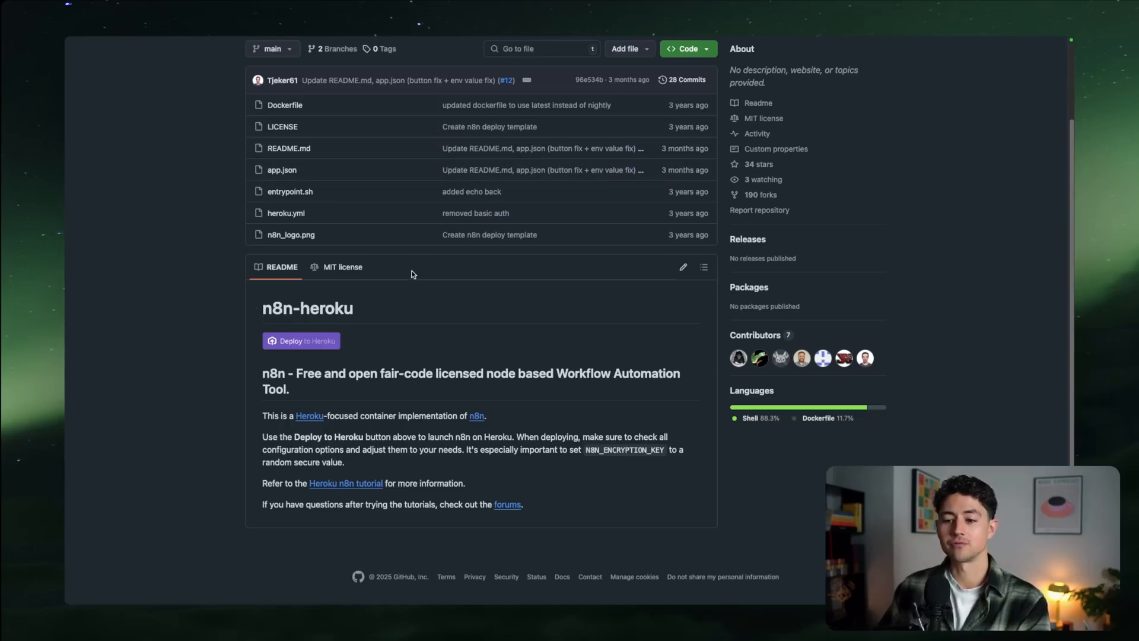
# Launch the n8n Deploy to Heroku flow and switch from login to Heroku account signup.
pyautogui.click(318, 343)
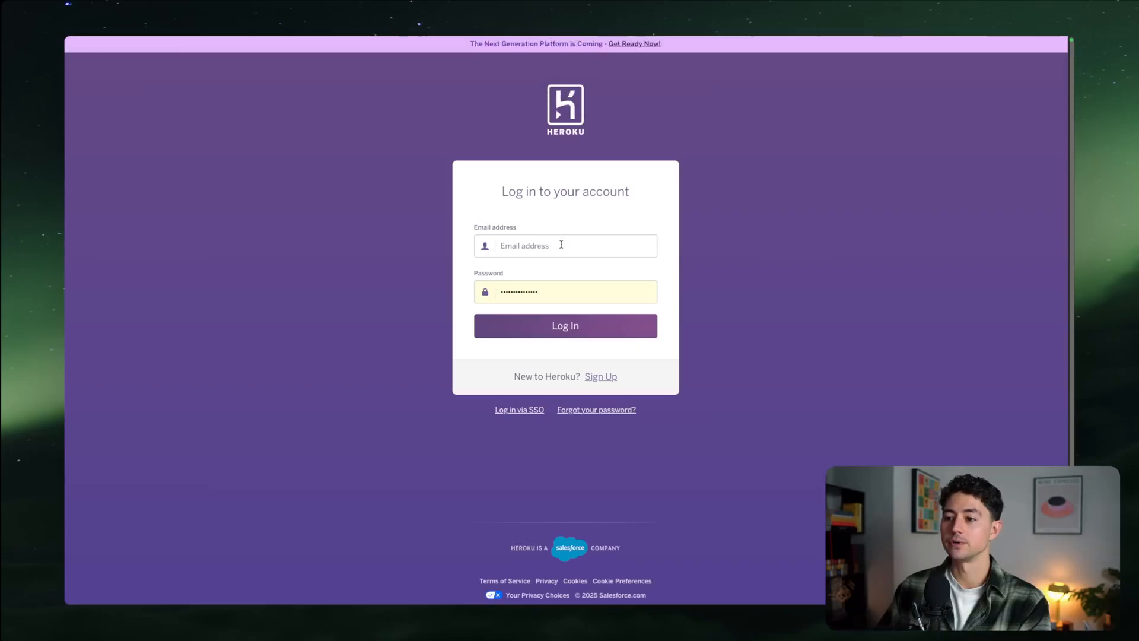
pyautogui.click(560, 244)
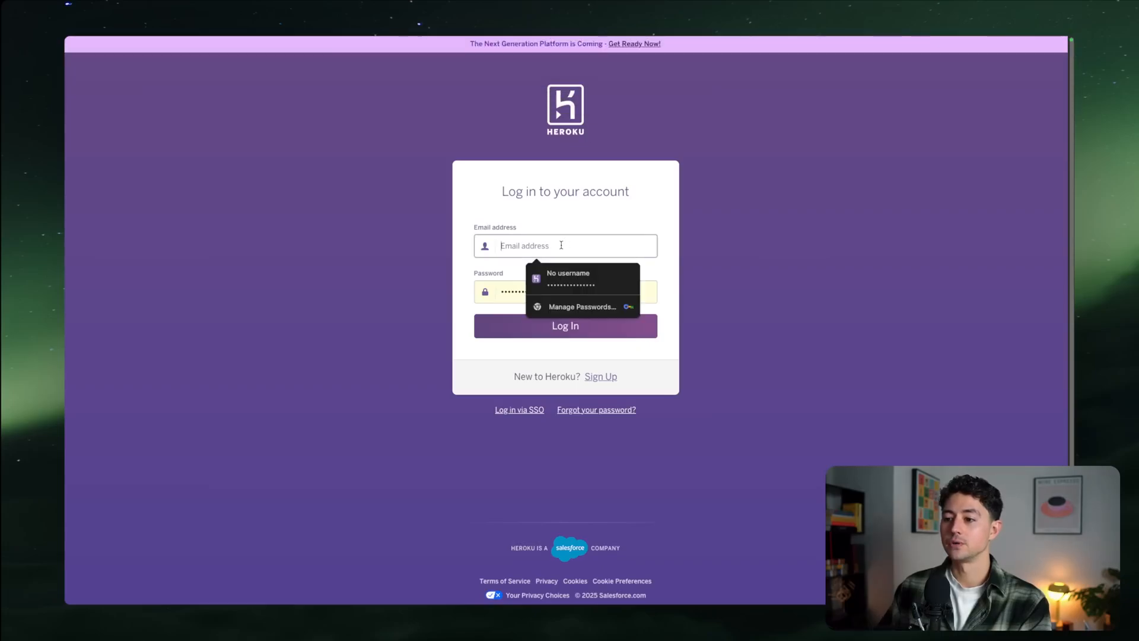
pyautogui.write('nic')
pyautogui.click(584, 355)
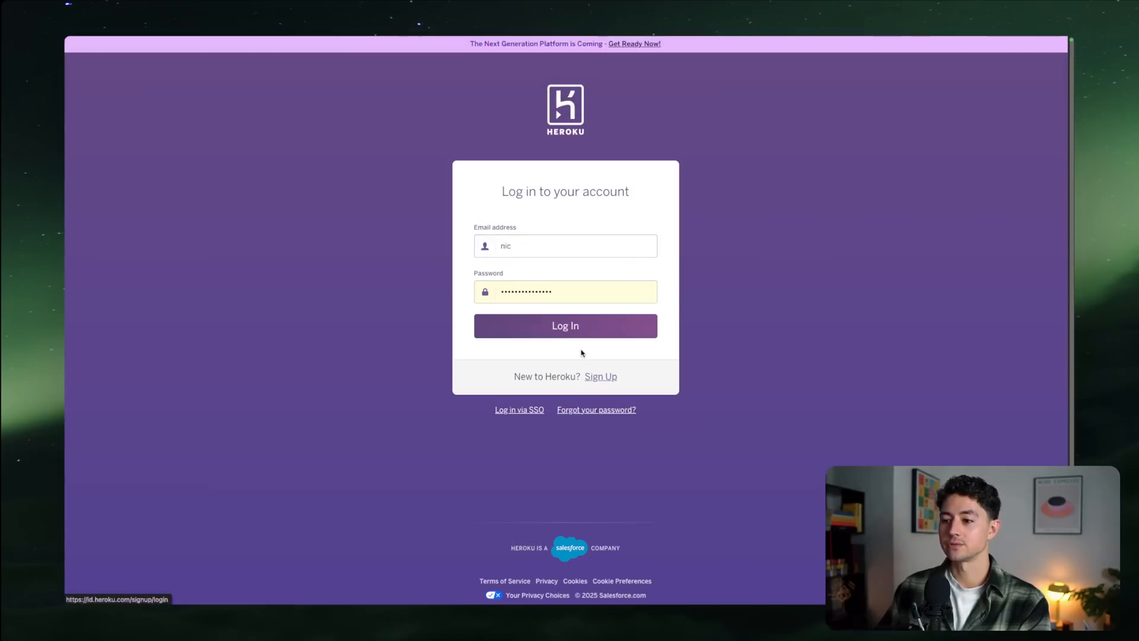
pyautogui.click(601, 376)
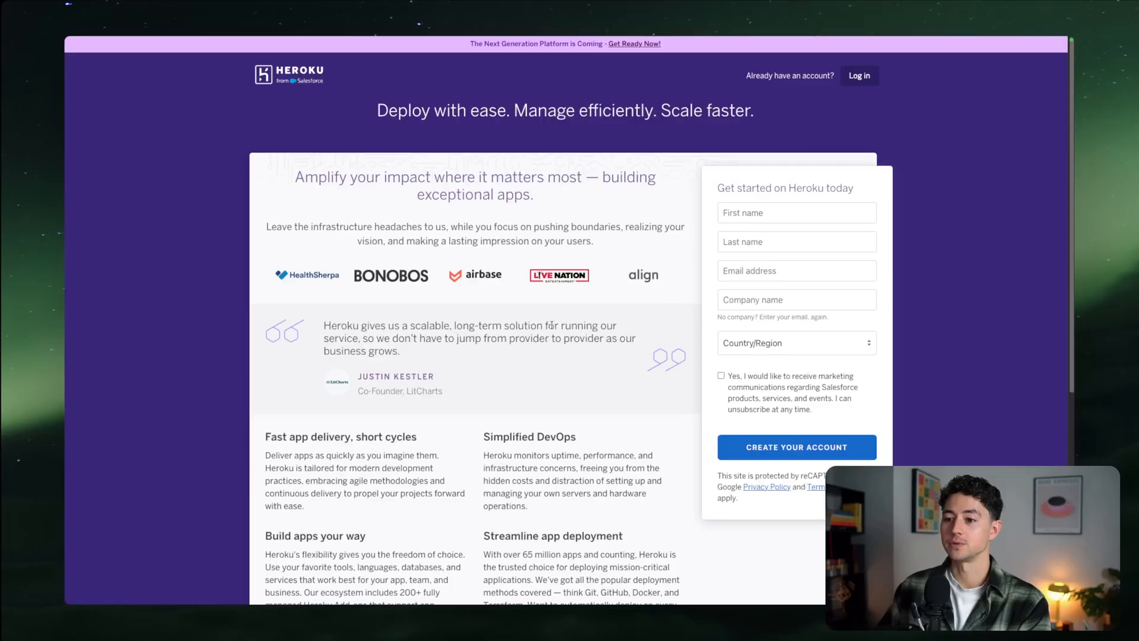
# Enter the first name, last name and e-mail address on the Heroku sign-up form.
pyautogui.write('Nick')
pyautogui.press('Tab')
pyautogui.write('Saraev')
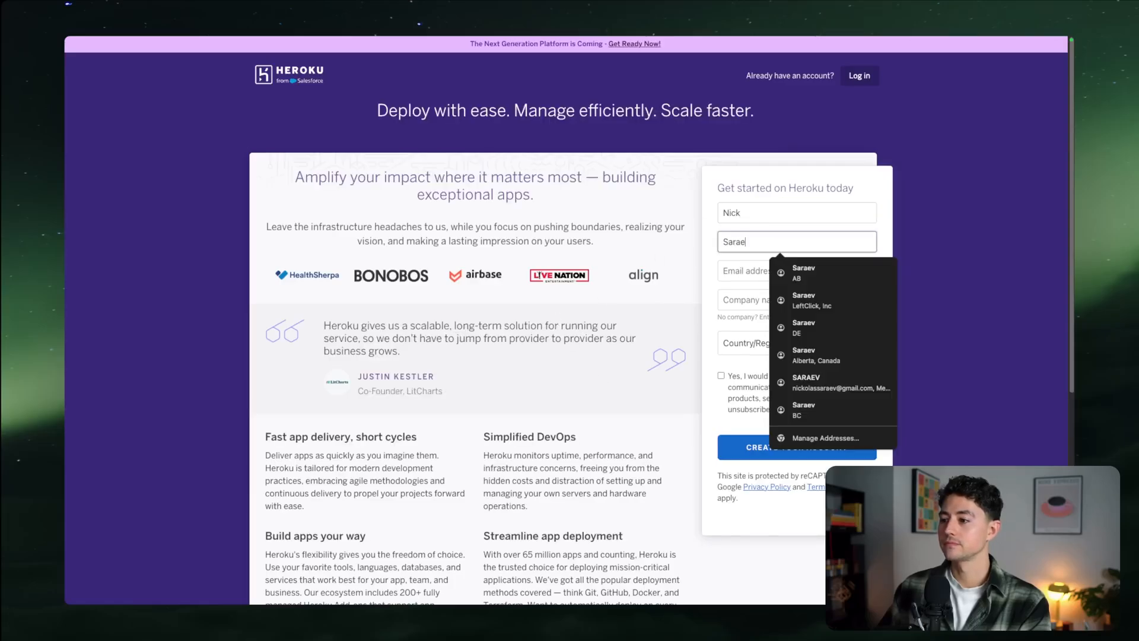
pyautogui.press('Tab')
pyautogui.press('Tab')
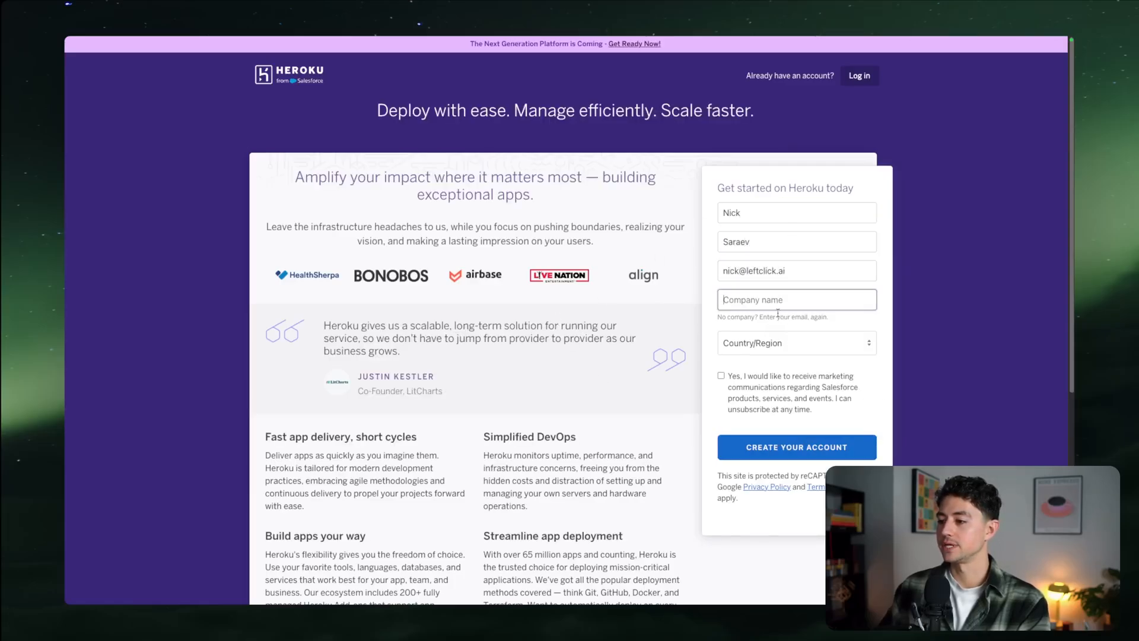
# Reuse the e-mail as company name, choose United States and Delaware, and submit the sign-up.
pyautogui.tripleClick(801, 270)
pyautogui.hotkey('ctrl', 'c')
pyautogui.click(735, 301)
pyautogui.hotkey('ctrl', 'v')
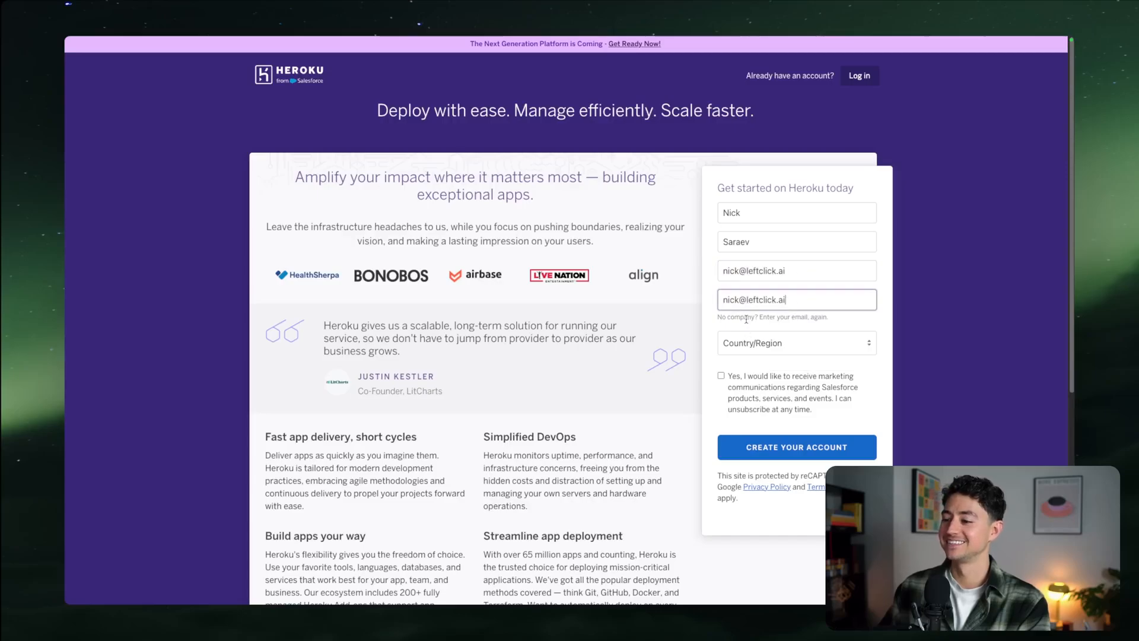
pyautogui.click(782, 350)
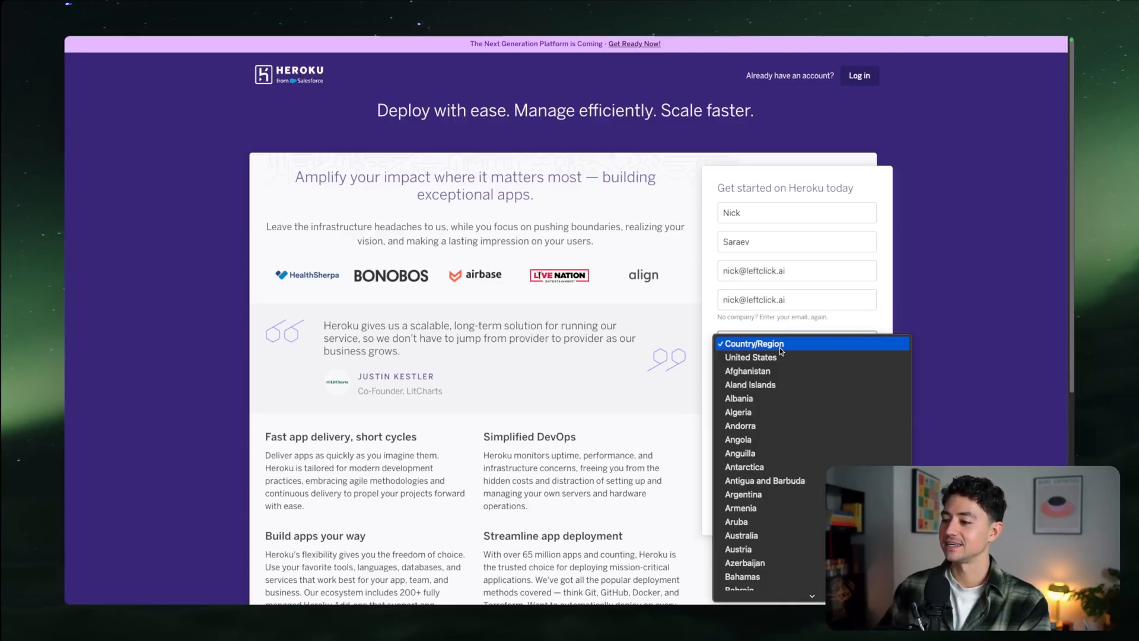
pyautogui.click(781, 357)
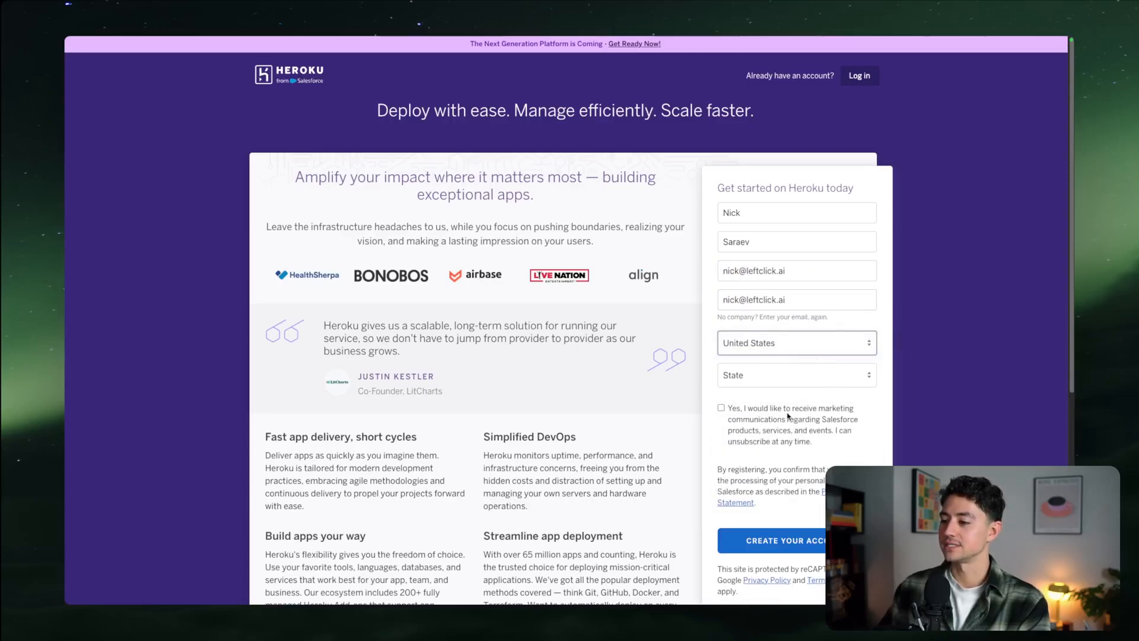
pyautogui.click(790, 375)
pyautogui.click(795, 485)
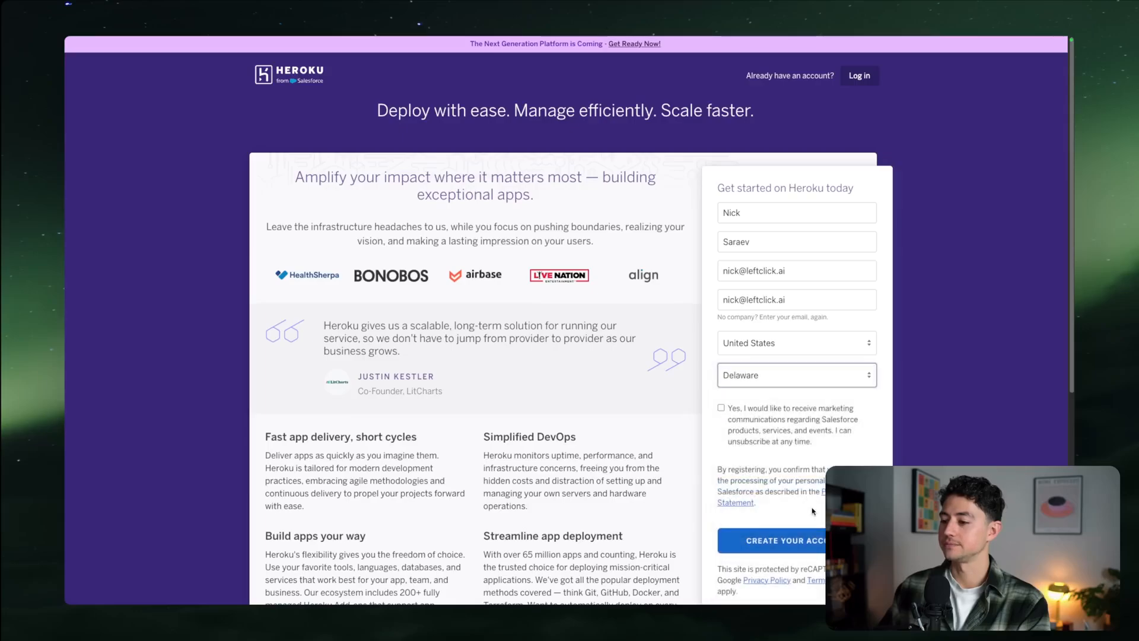
pyautogui.click(813, 540)
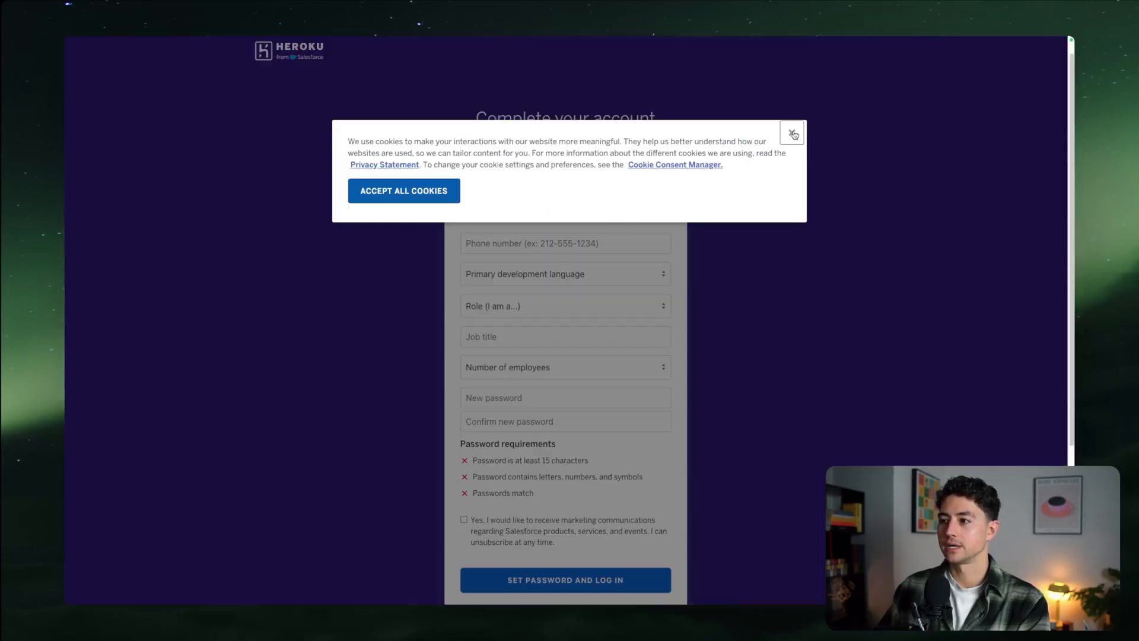
# Dismiss the cookie notice, enter the phone number, set and confirm the password, and log in.
pyautogui.click(793, 135)
pyautogui.click(550, 244)
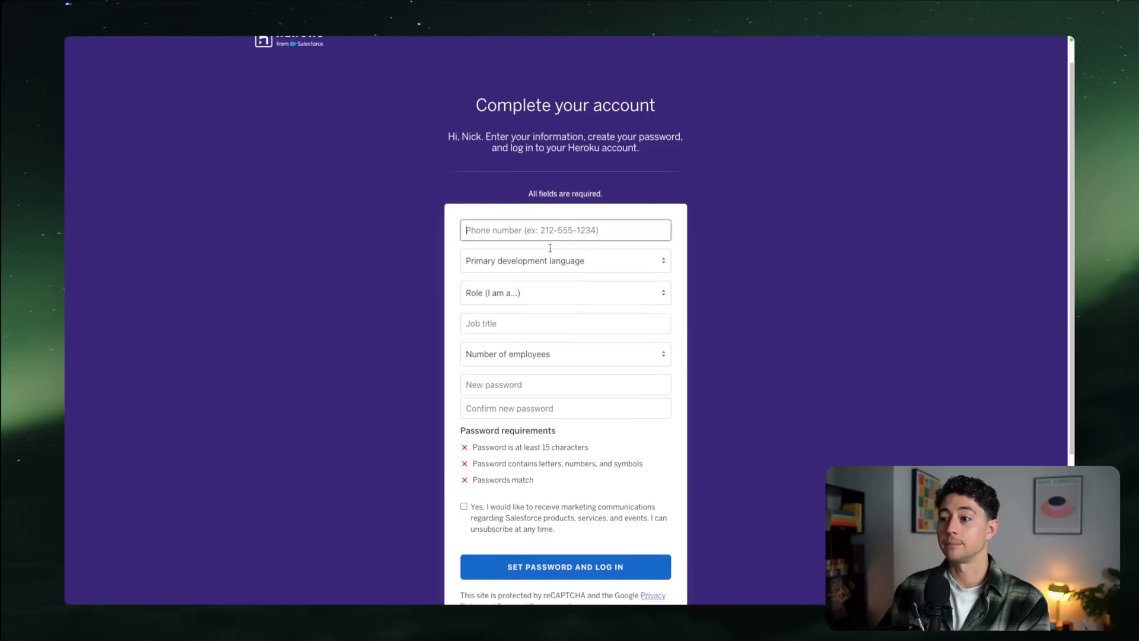
pyautogui.scroll(-1, 550, 247)
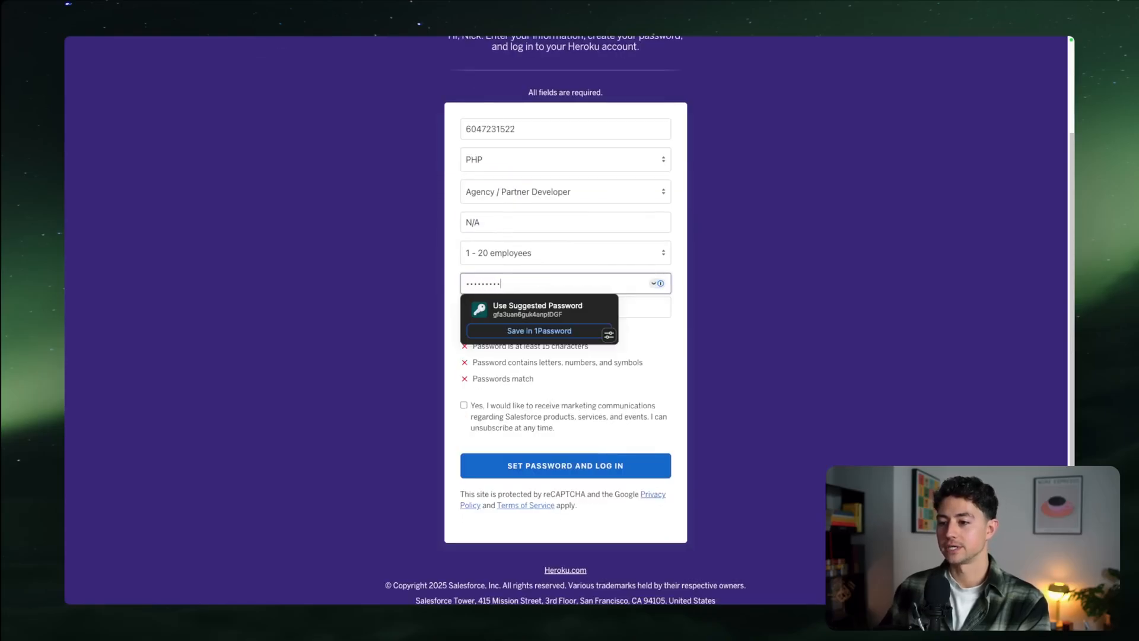
pyautogui.write('•••••••••')
pyautogui.press('Tab')
pyautogui.write('•')
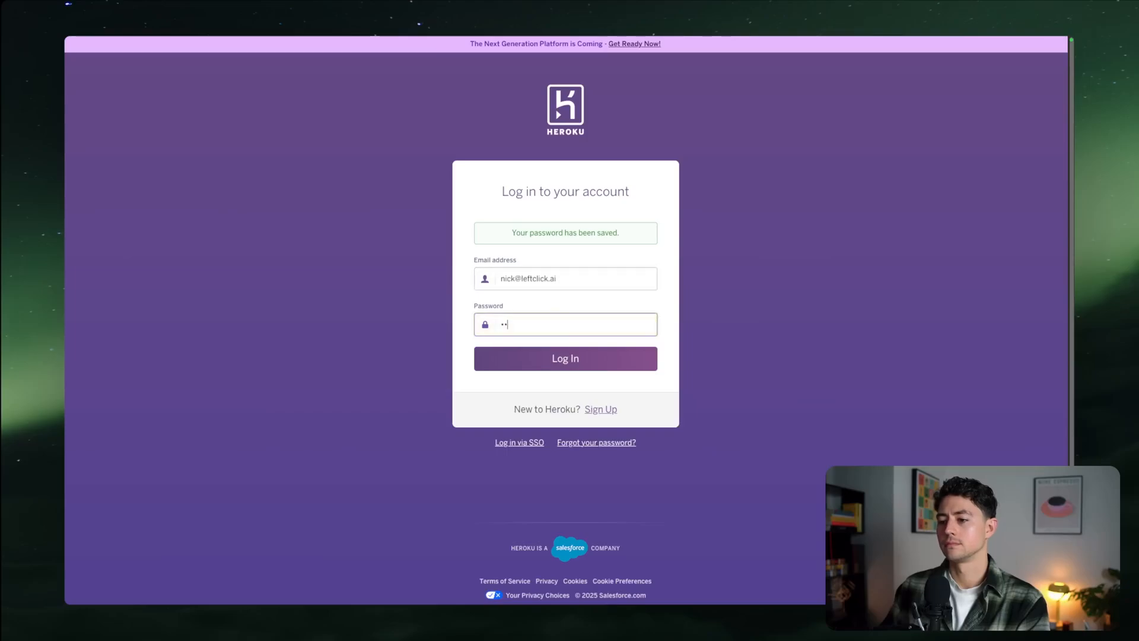
pyautogui.write('••••••••')
pyautogui.click(590, 350)
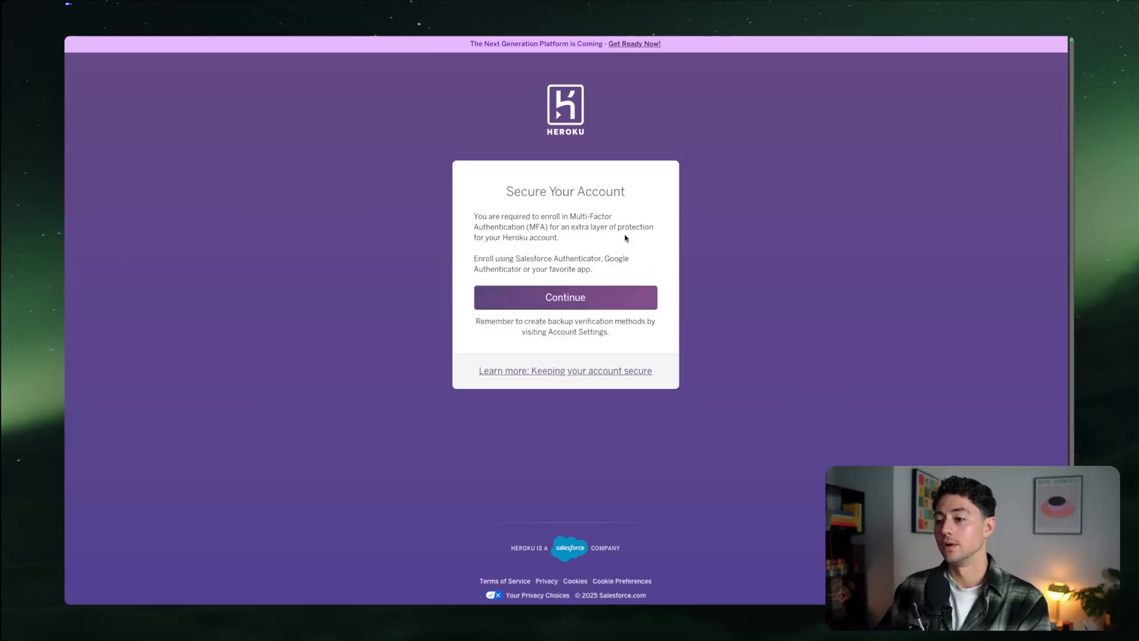
# Connect a One-Time Password Generator app with its verification code, then accept Heroku's terms of service.
pyautogui.click(589, 297)
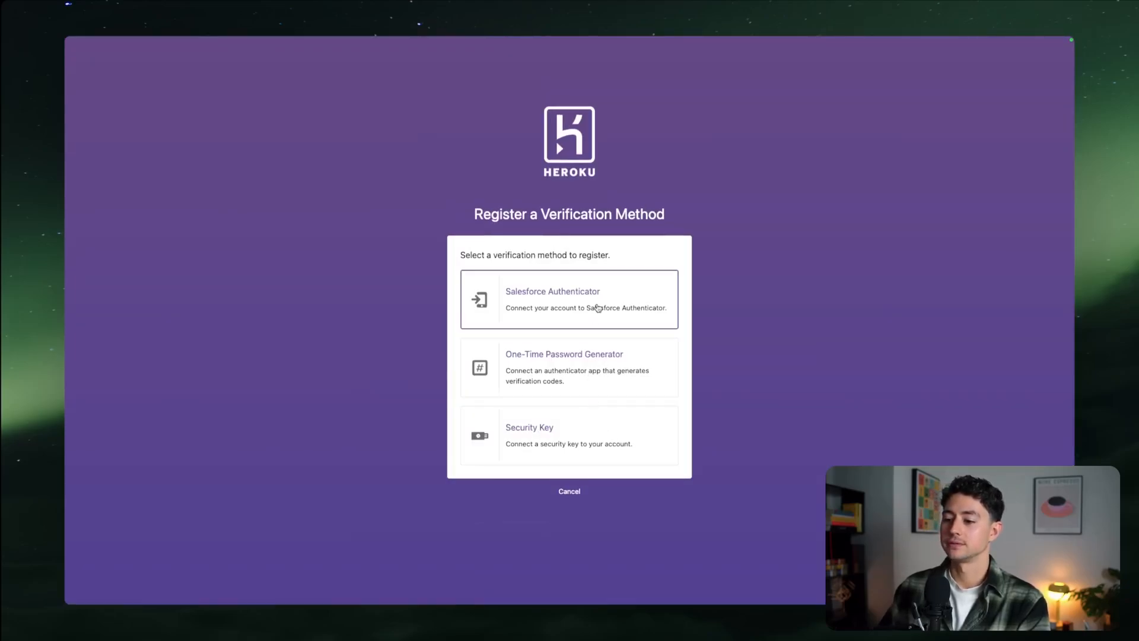
pyautogui.click(605, 361)
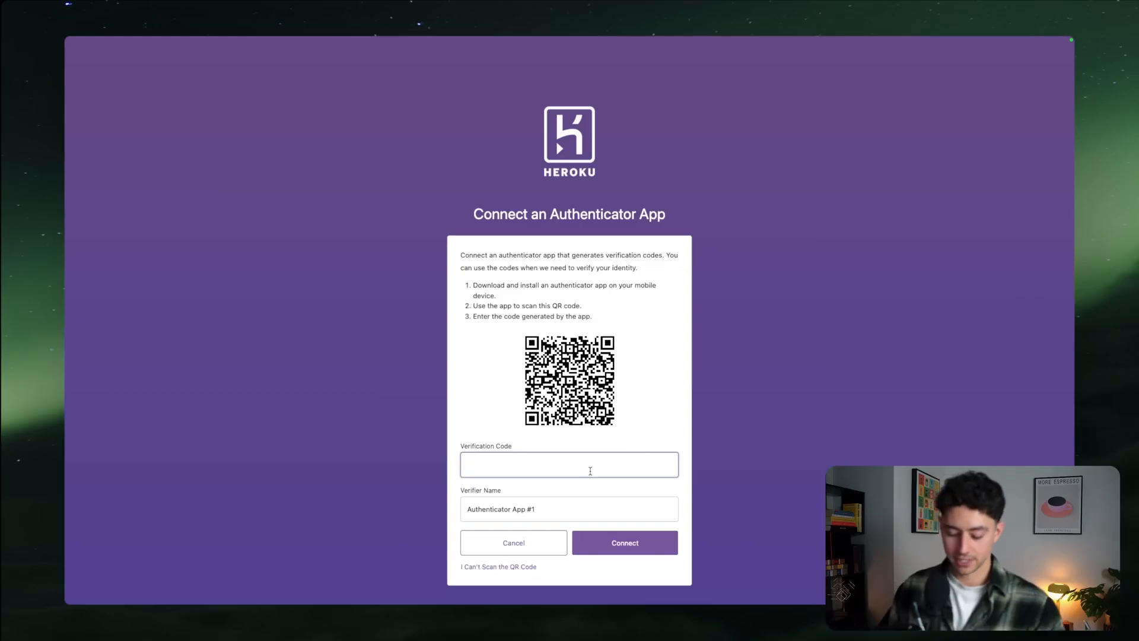
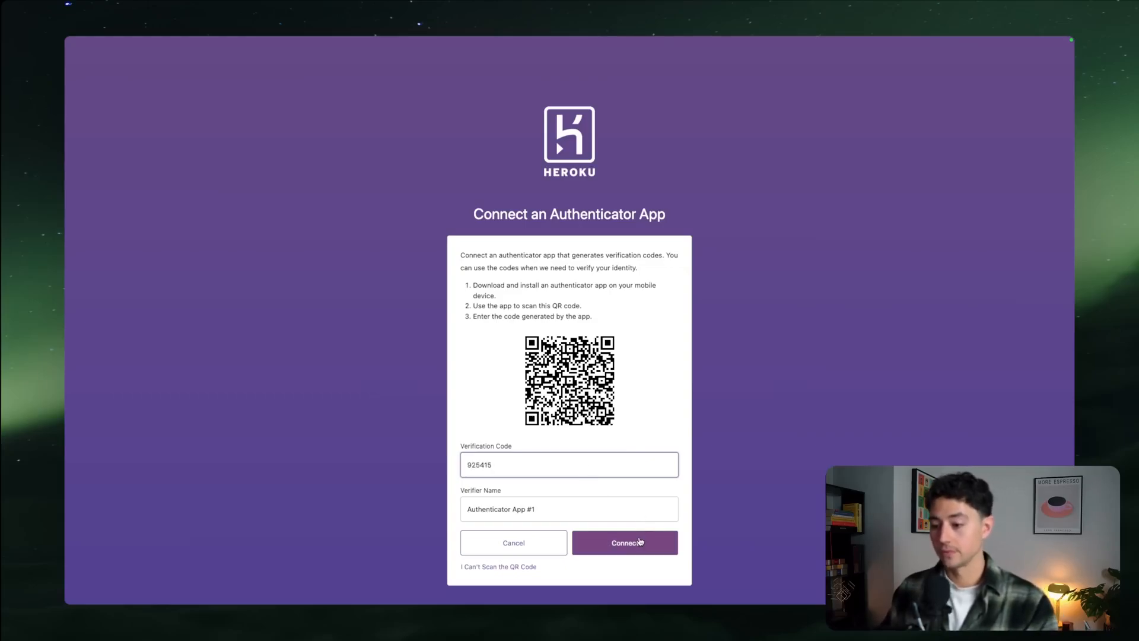
pyautogui.click(639, 541)
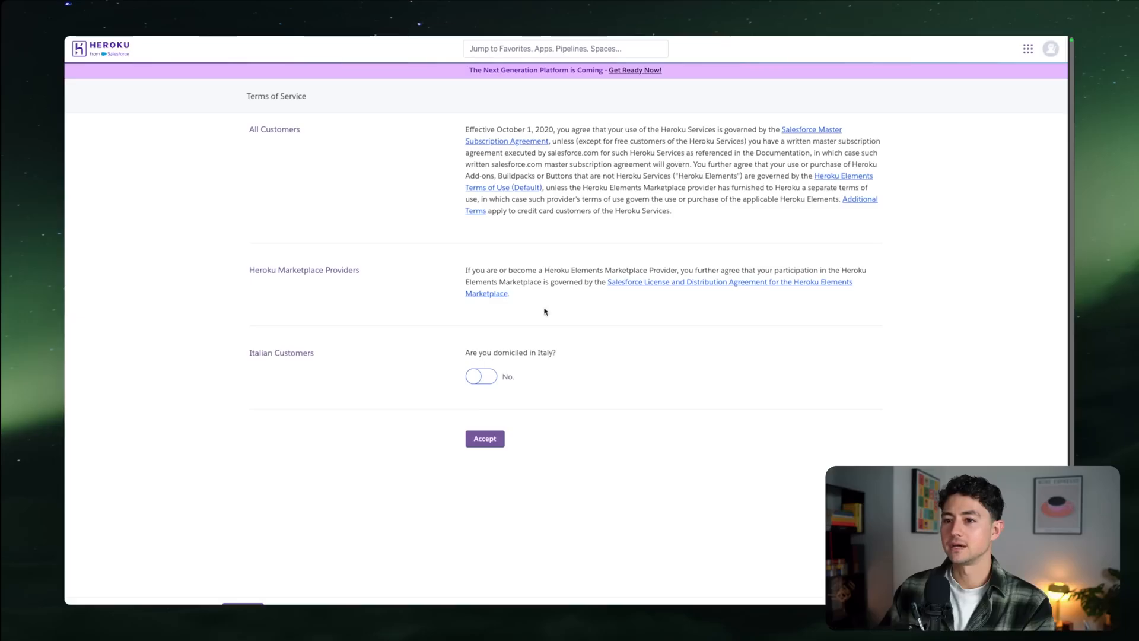
pyautogui.click(486, 439)
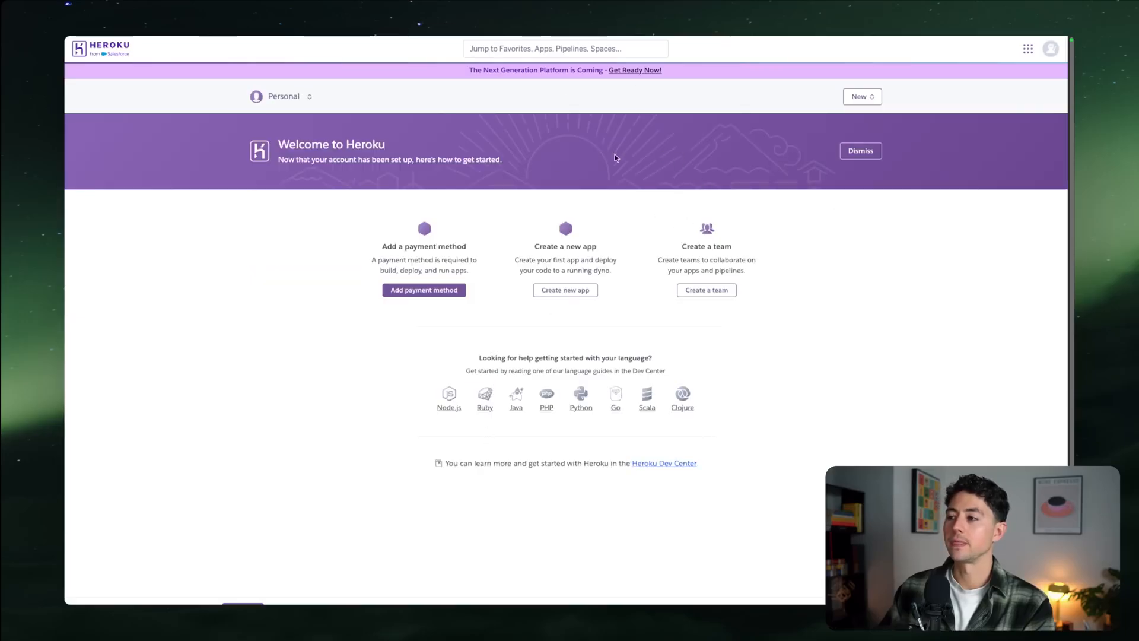
# Switch to the n8n-heroku GitHub repository tab and use its Deploy to Heroku button.
pyautogui.moveTo(587, 38)
pyautogui.click(574, 83)
pyautogui.write('n8n heroku')
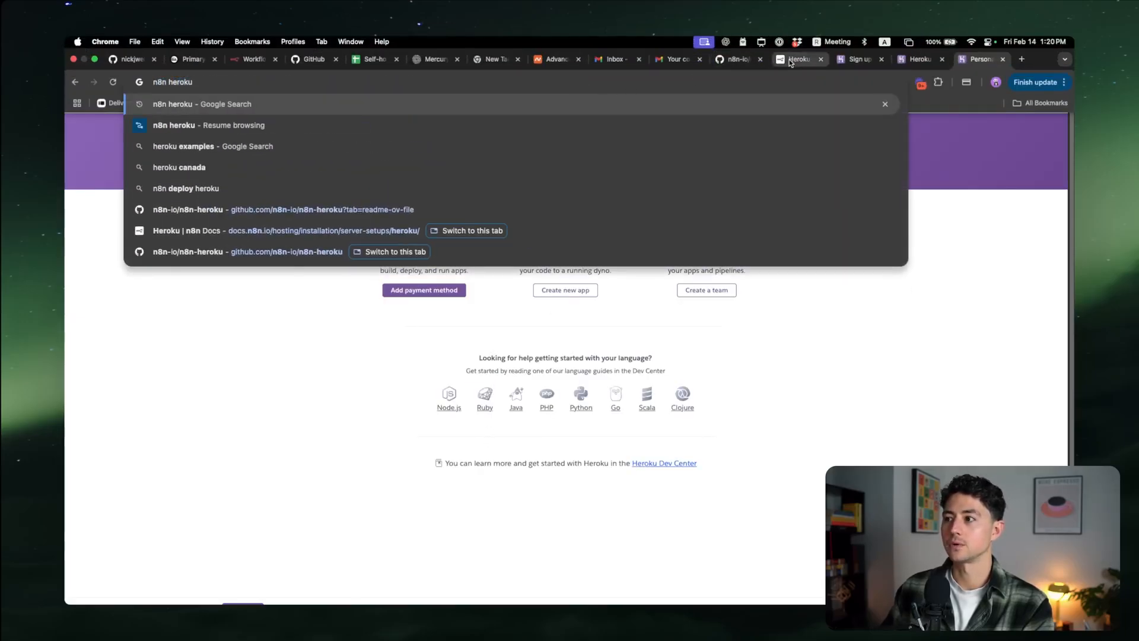
pyautogui.click(740, 60)
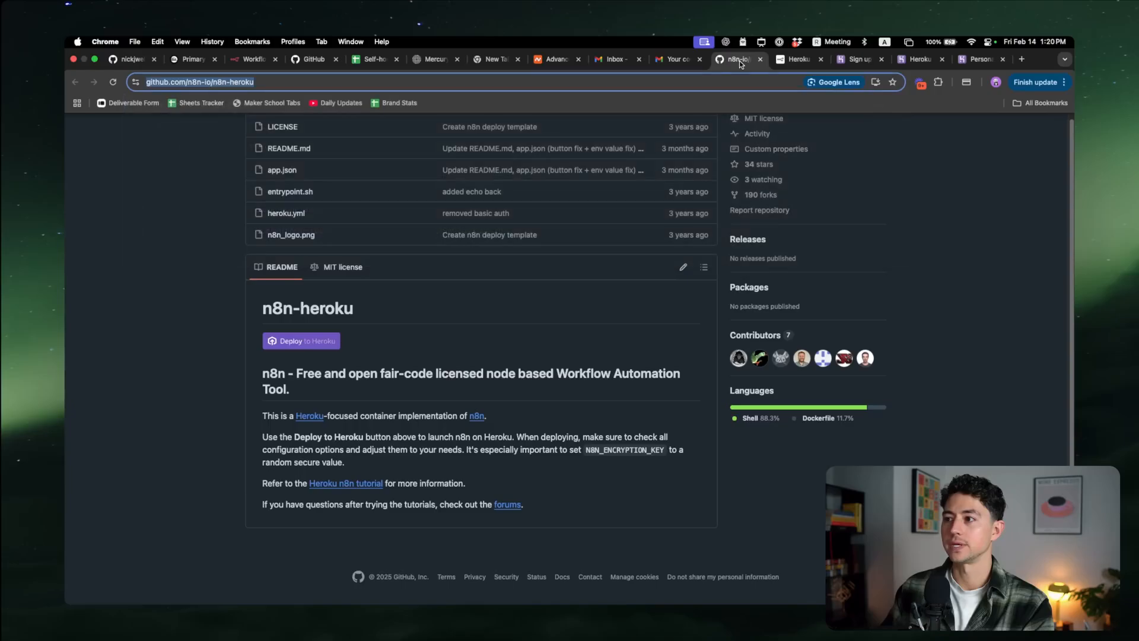
pyautogui.click(334, 350)
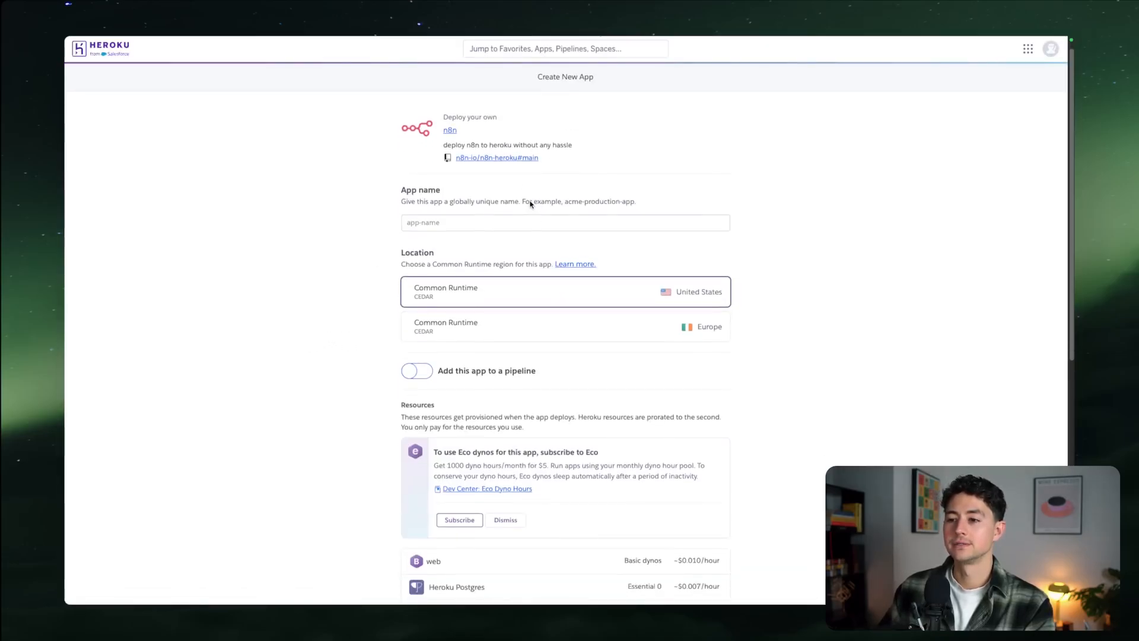
# Name the new app n8n-nick and dismiss the Eco dynos subscription offer.
pyautogui.click(505, 224)
pyautogui.write('n8n-nick')
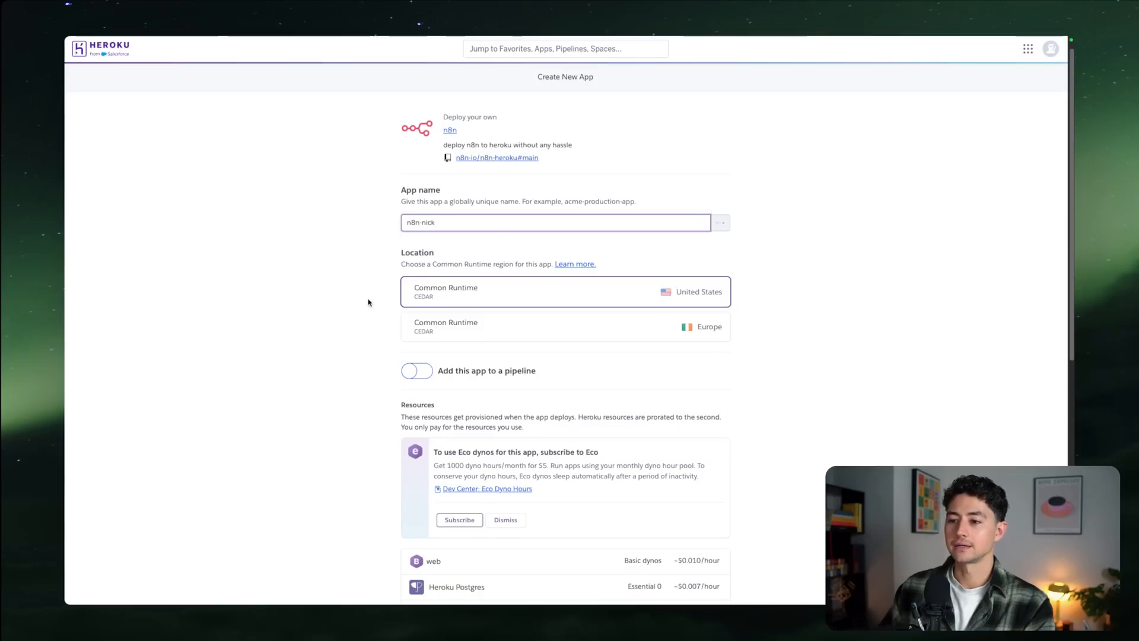
pyautogui.scroll(-5, 369, 300)
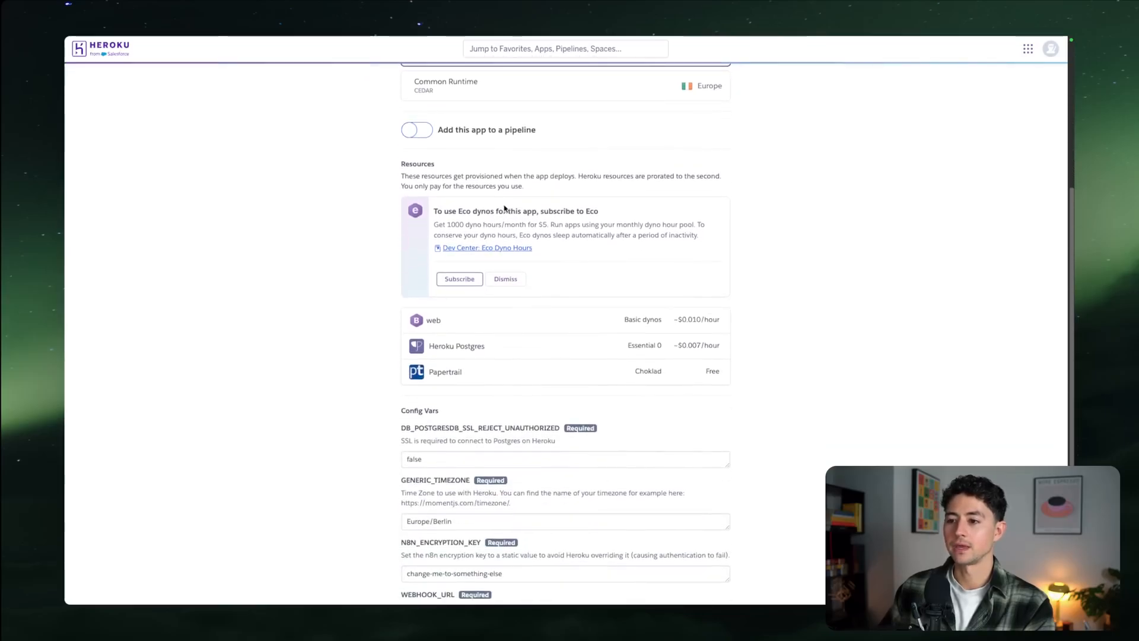
pyautogui.click(505, 279)
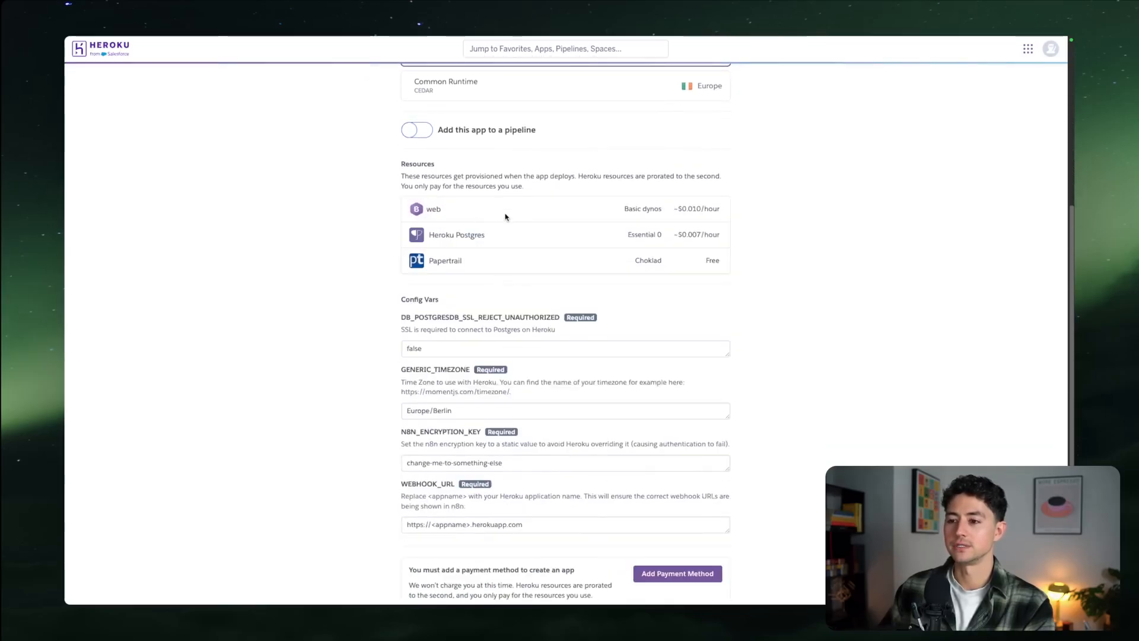
pyautogui.scroll(-1, 506, 216)
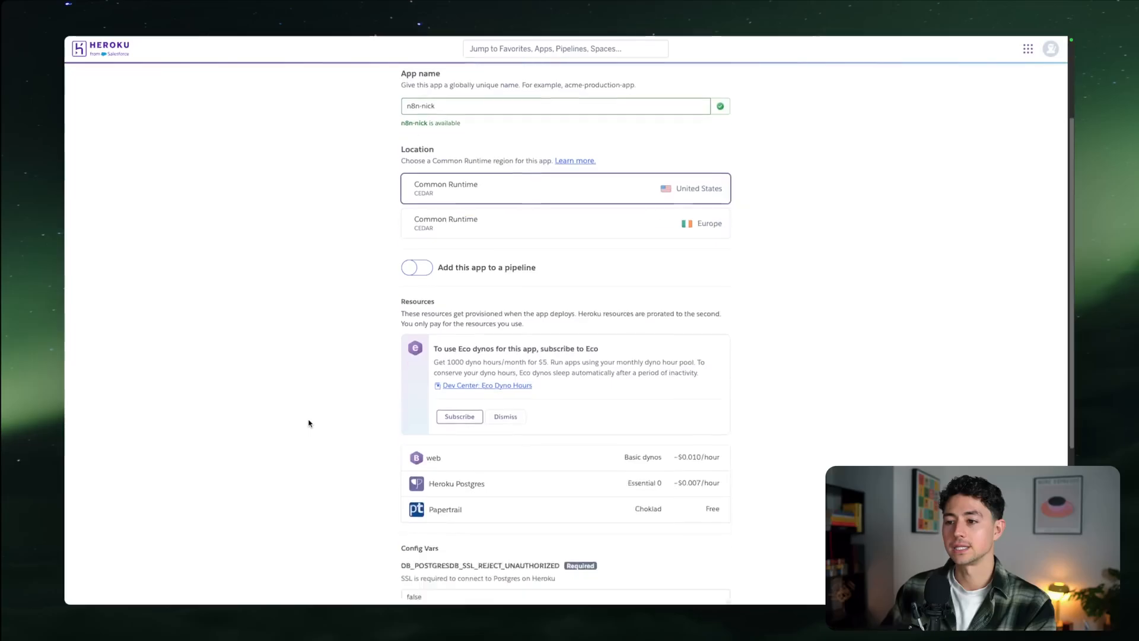
pyautogui.scroll(-5, 307, 424)
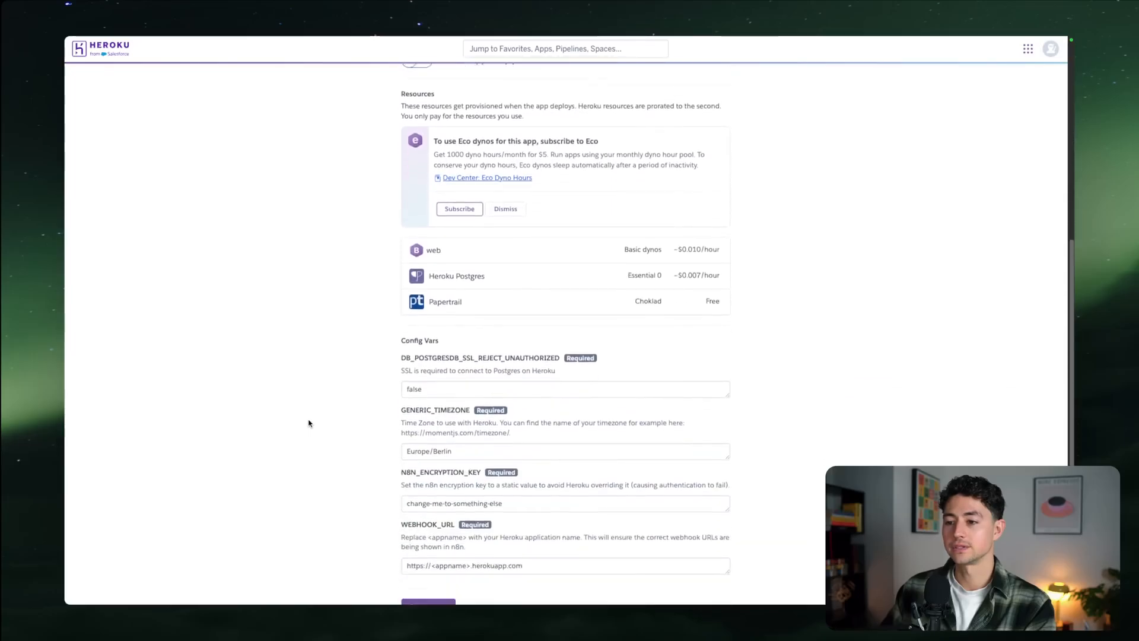
# Replace the placeholder N8N_ENCRYPTION_KEY with a custom secret key.
pyautogui.click(537, 445)
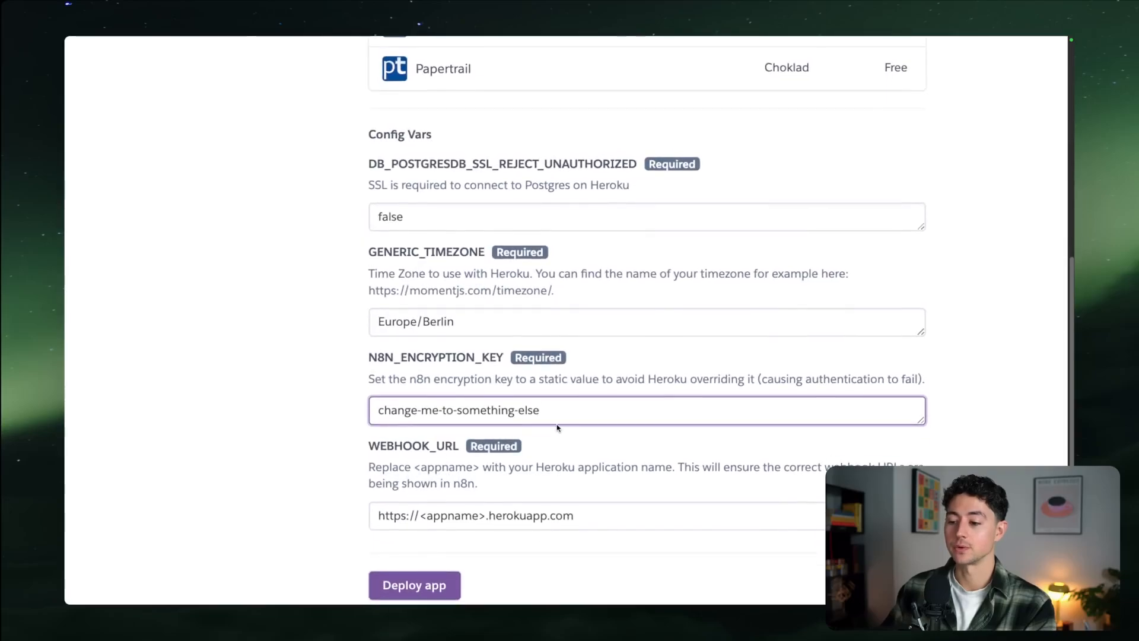
pyautogui.moveTo(553, 410); pyautogui.dragTo(366, 413)
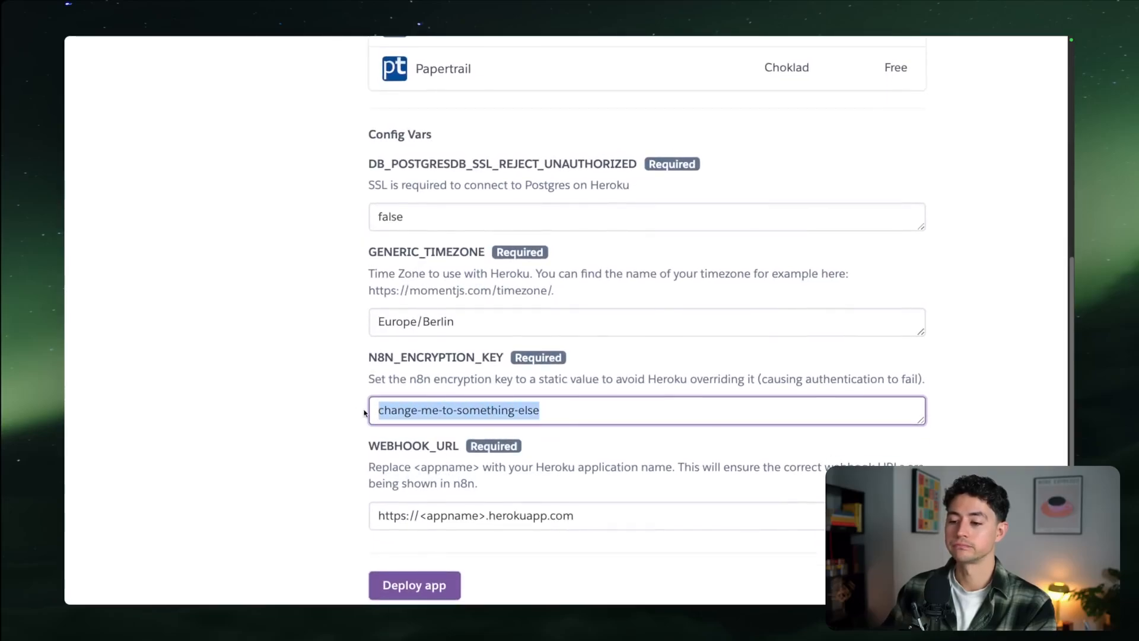
pyautogui.scroll(-2, 352, 412)
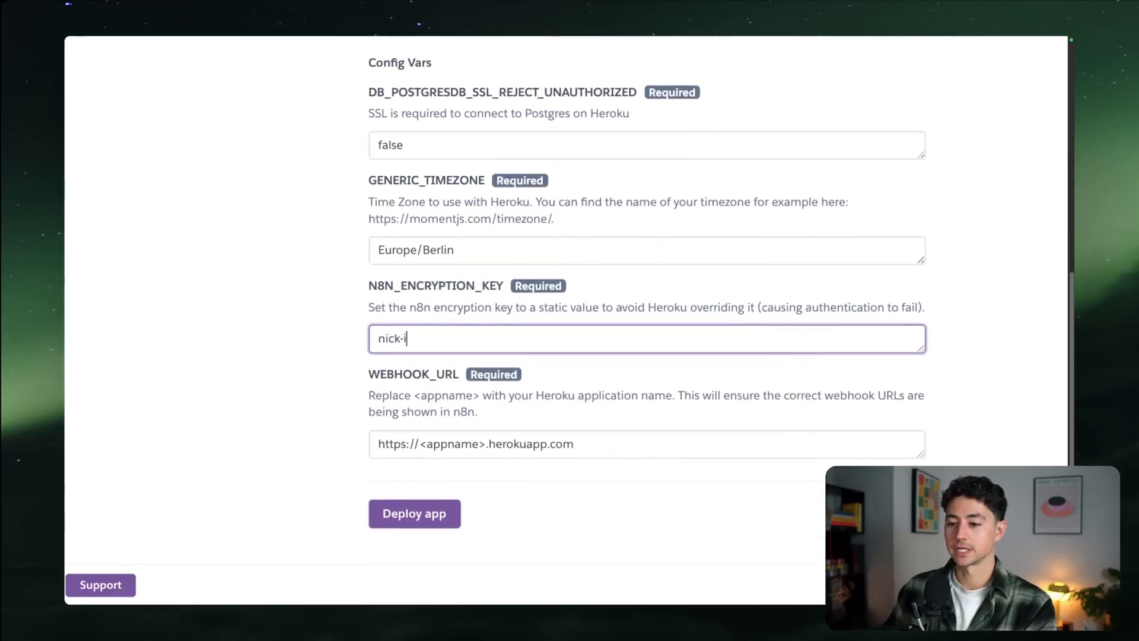
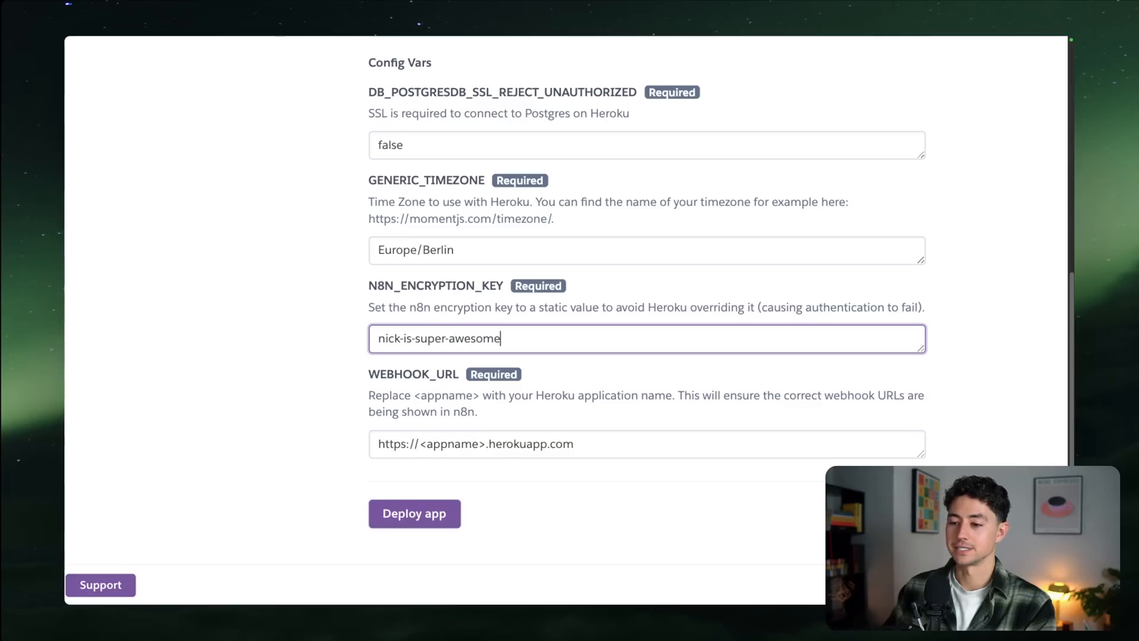
pyautogui.click(527, 451)
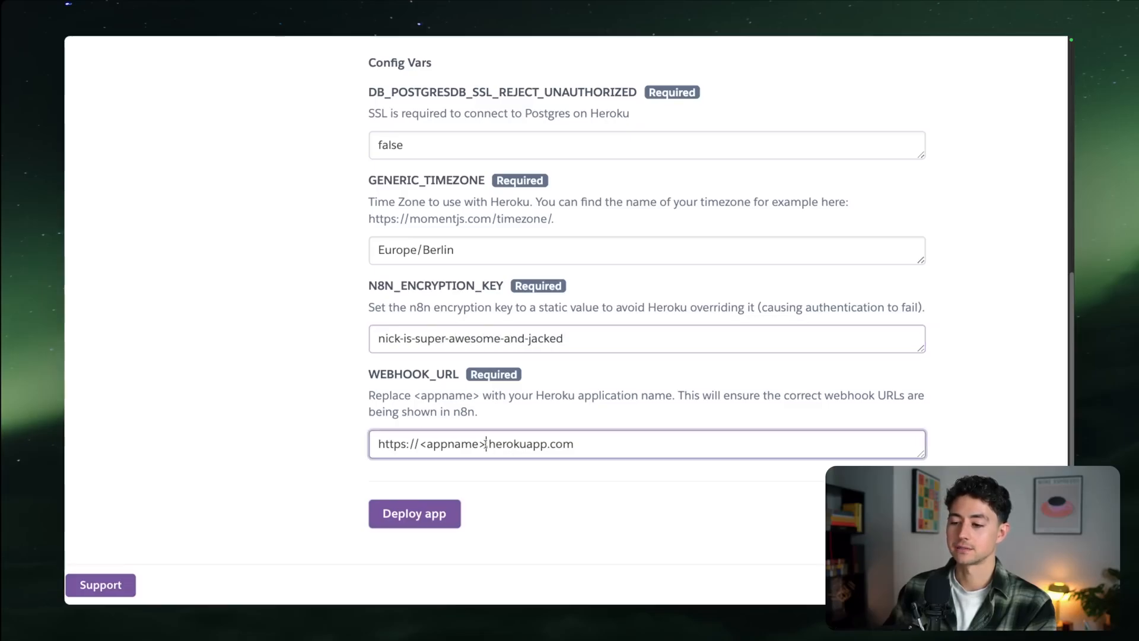
pyautogui.moveTo(488, 445); pyautogui.dragTo(419, 445)
pyautogui.press('BackSpace')
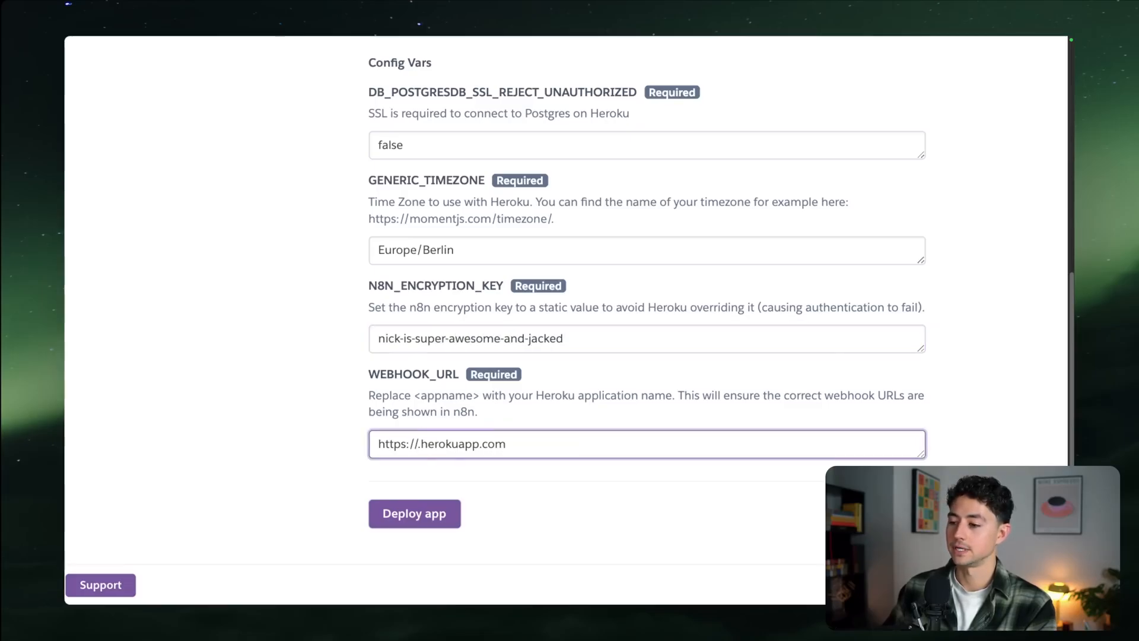
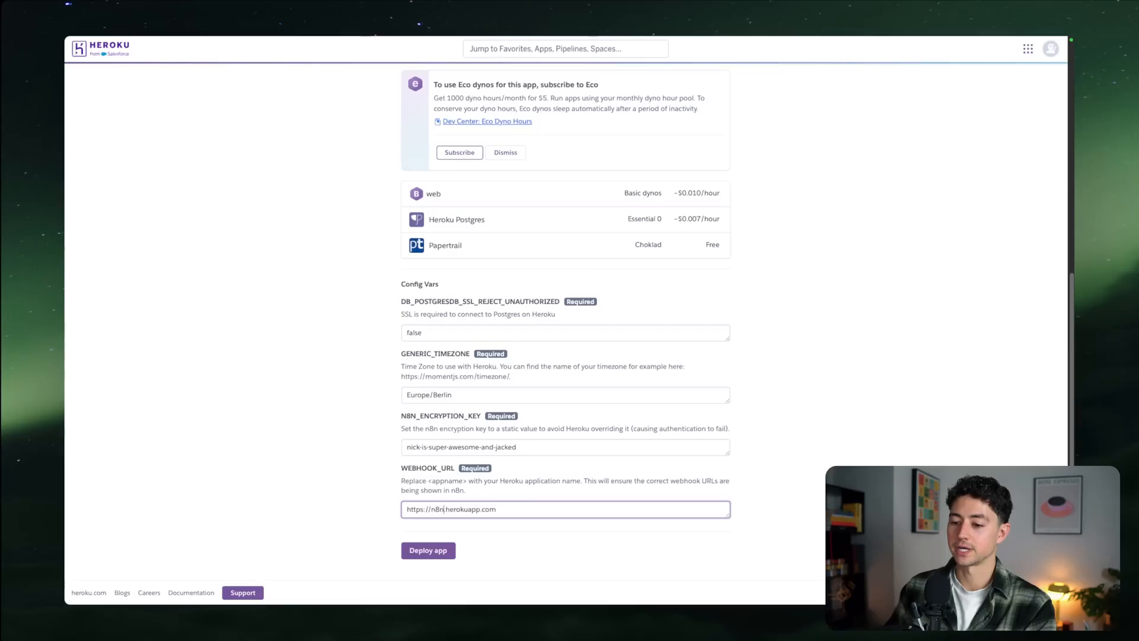
pyautogui.scroll(5, 444, 201)
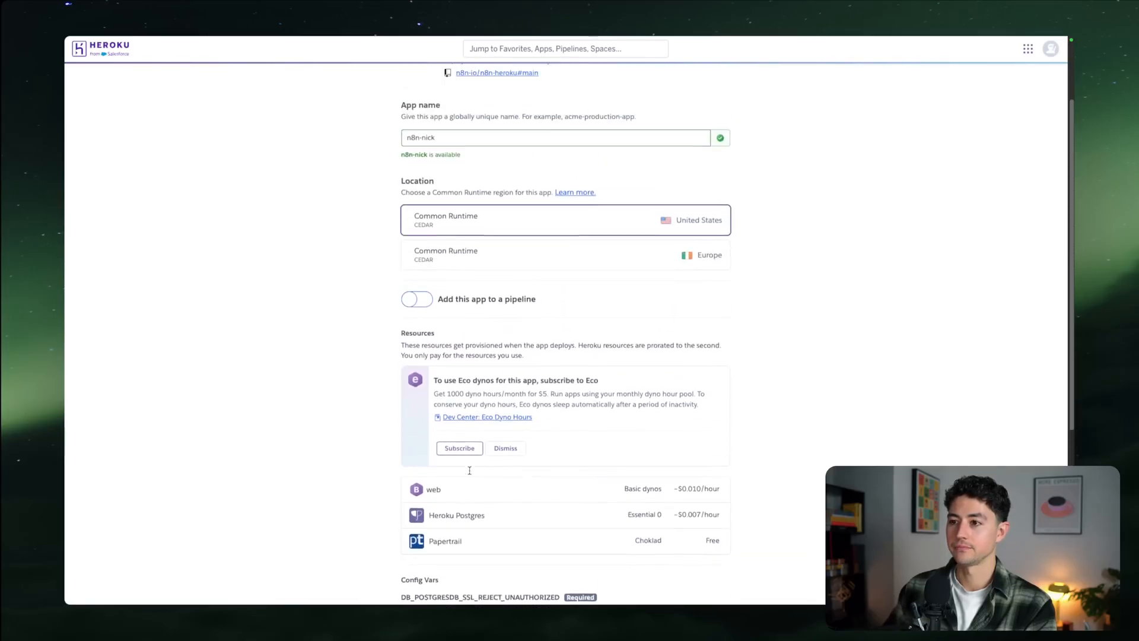
pyautogui.scroll(-6, 361, 267)
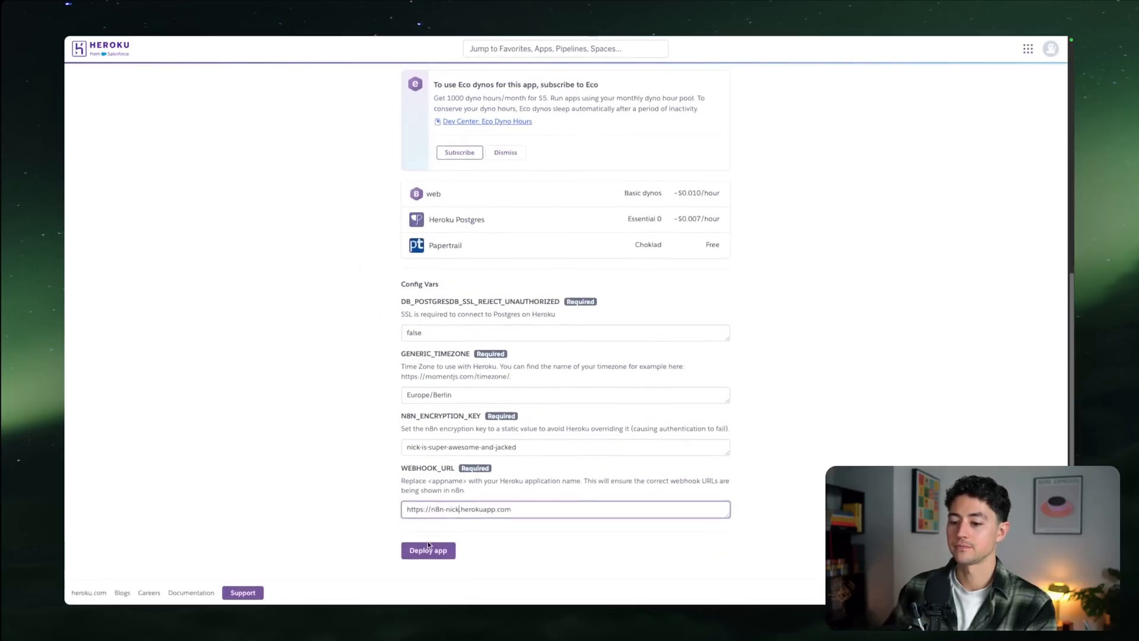
# Open the deployed n8n-nick app and expand Details on Chrome's Dangerous site warning.
pyautogui.scroll(-2, 587, 502)
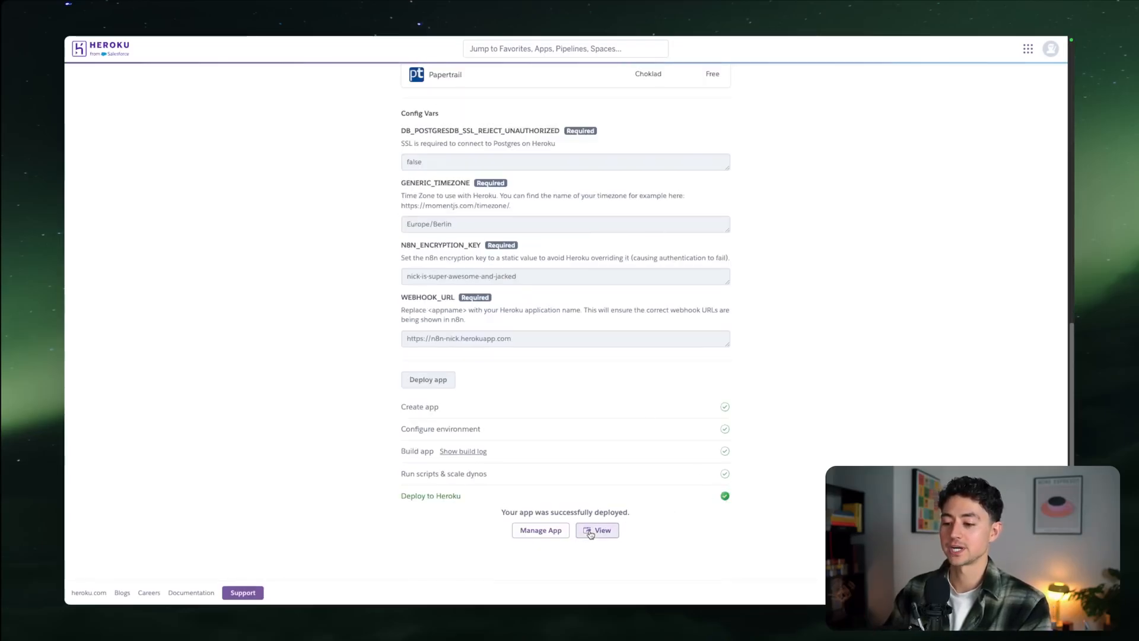
pyautogui.click(589, 529)
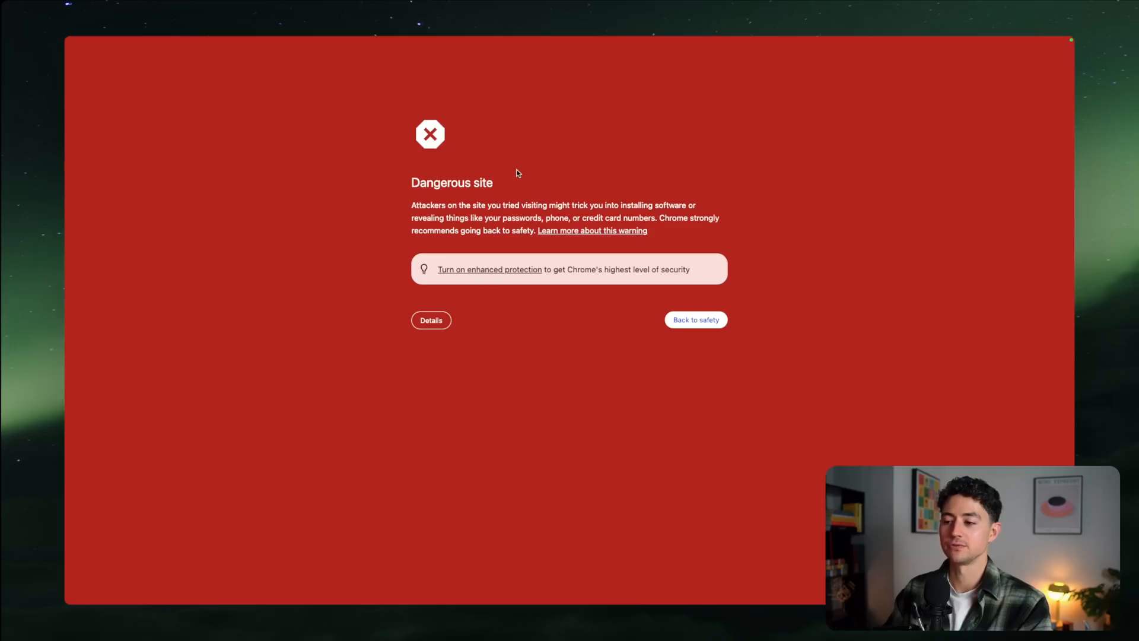
pyautogui.click(424, 327)
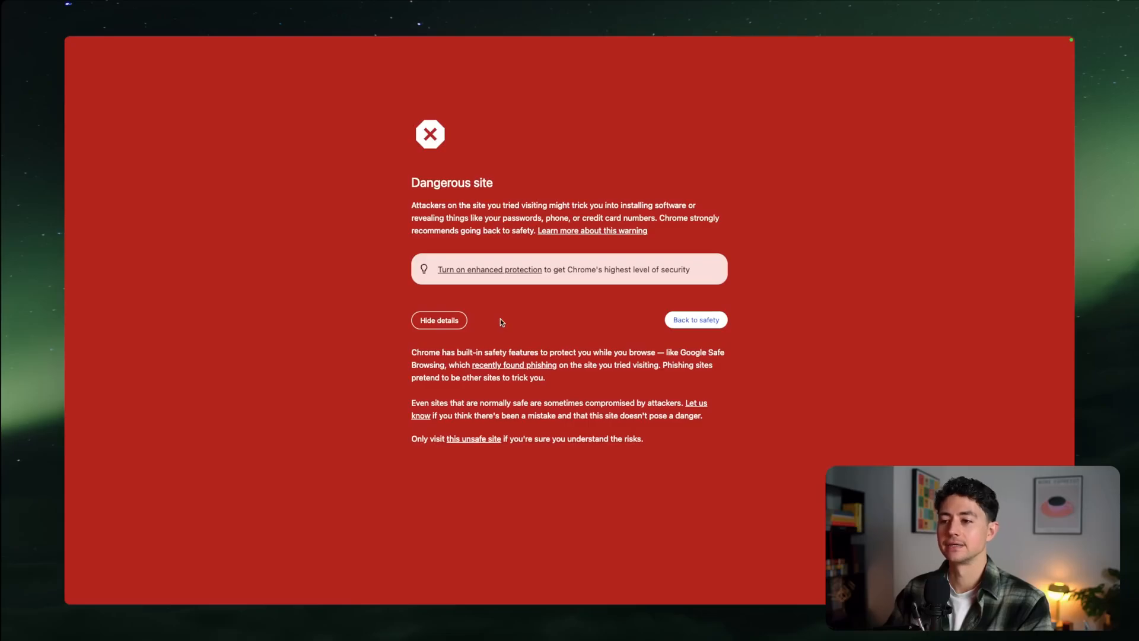
pyautogui.tripleClick(438, 182)
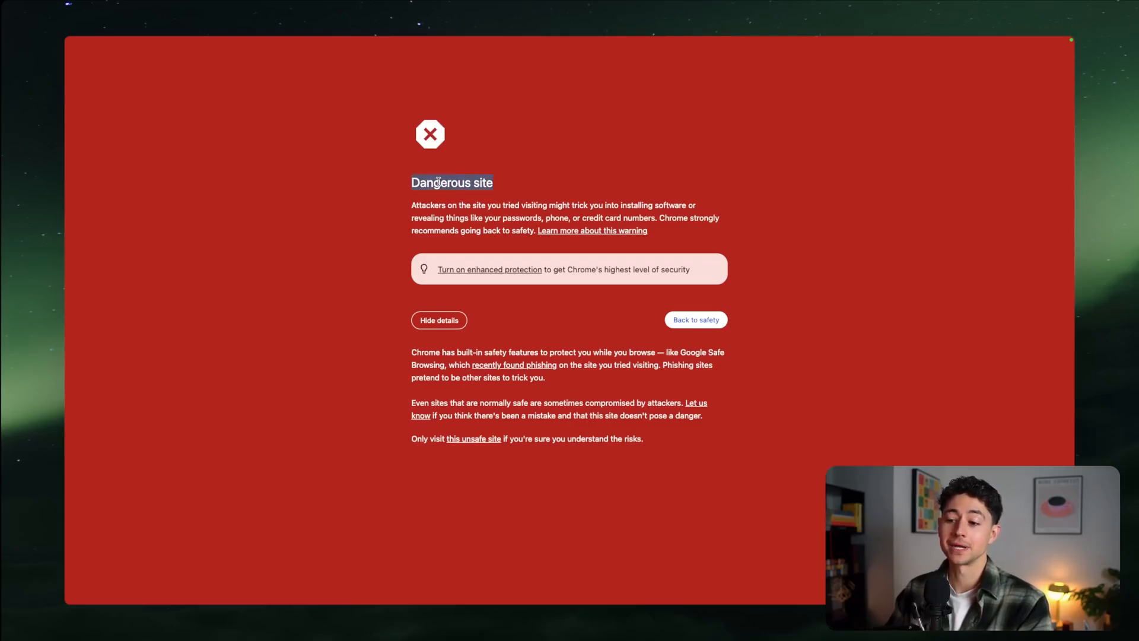
# Proceed past the warning and submit the n8n owner account's e-mail, first/last name and password.
pyautogui.click(475, 440)
pyautogui.click(556, 160)
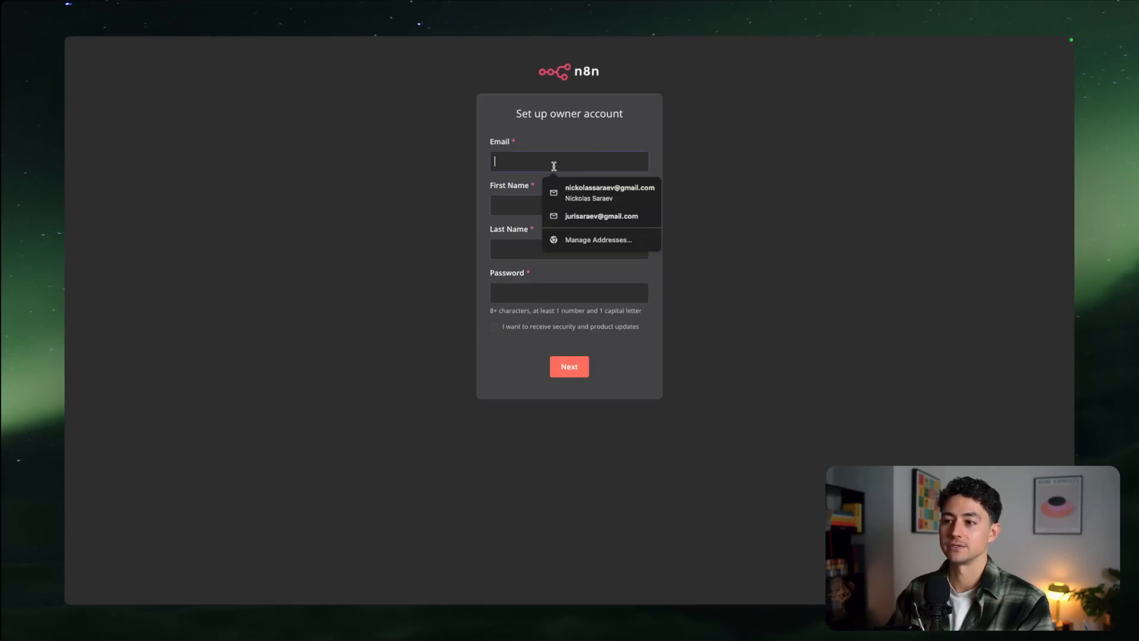
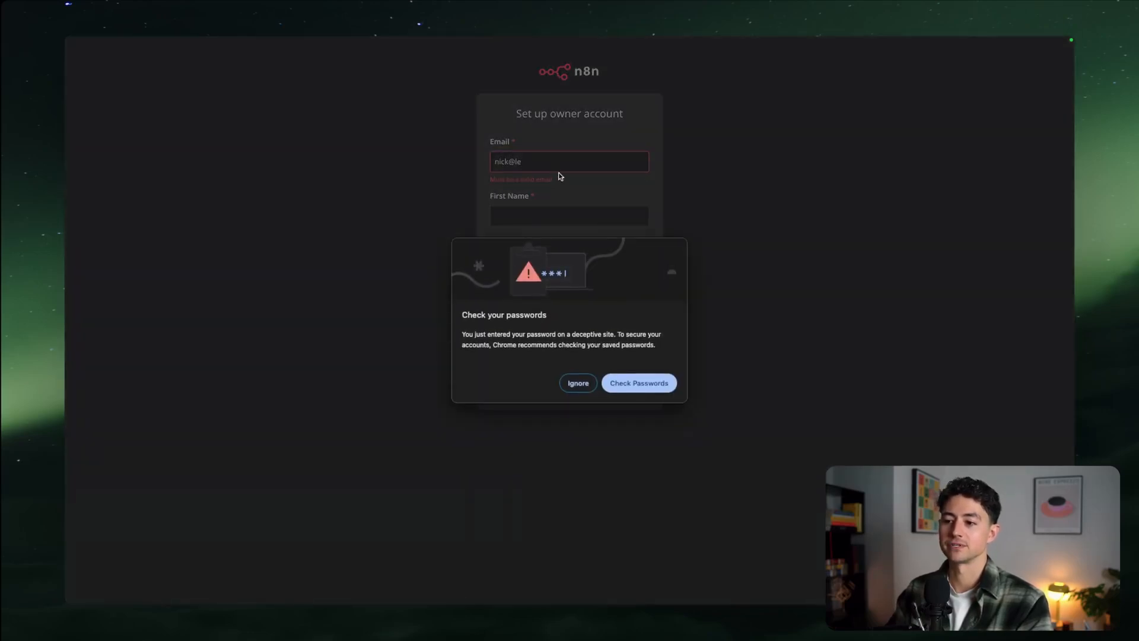
pyautogui.click(589, 388)
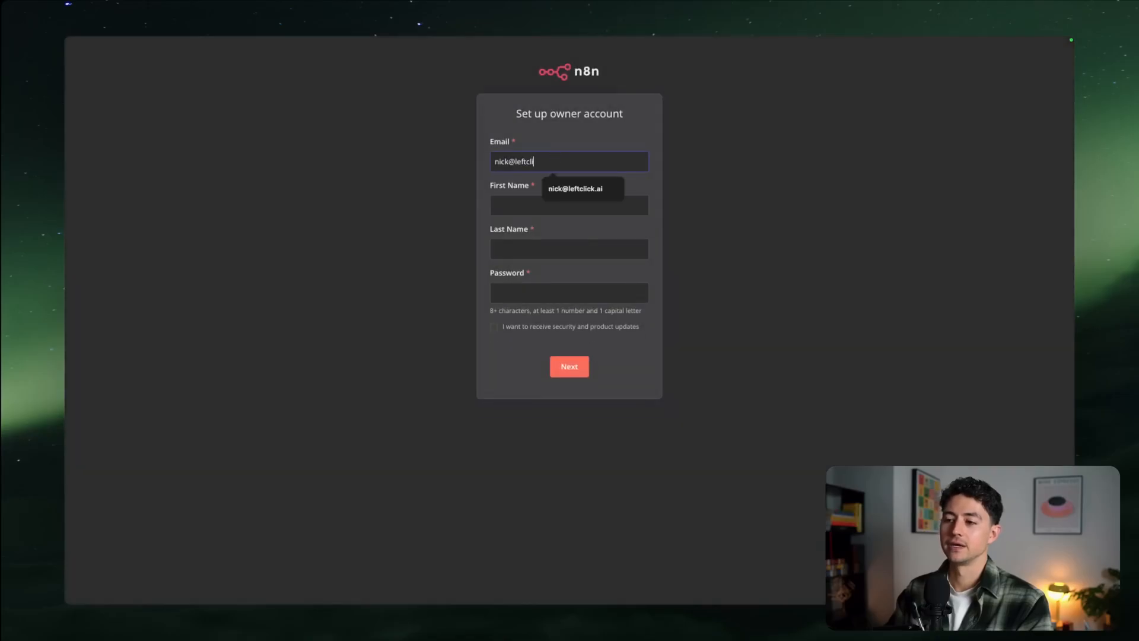
pyautogui.press('Tab')
pyautogui.write('Nickolas')
pyautogui.press('Tab')
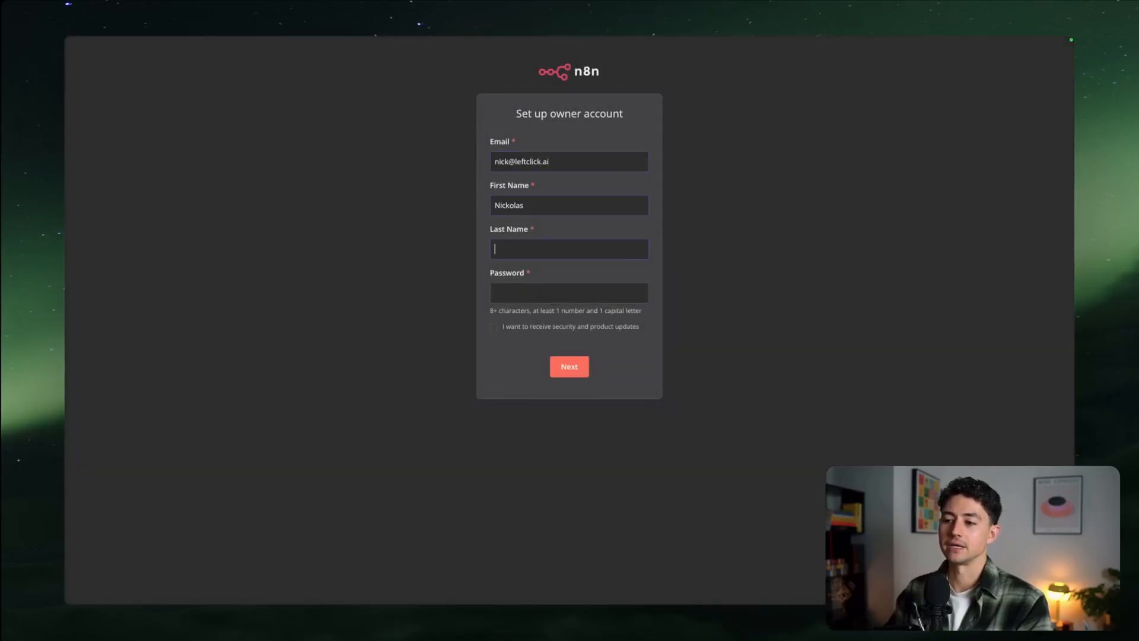
pyautogui.write('Saraev')
pyautogui.press('Tab')
pyautogui.write('***********')
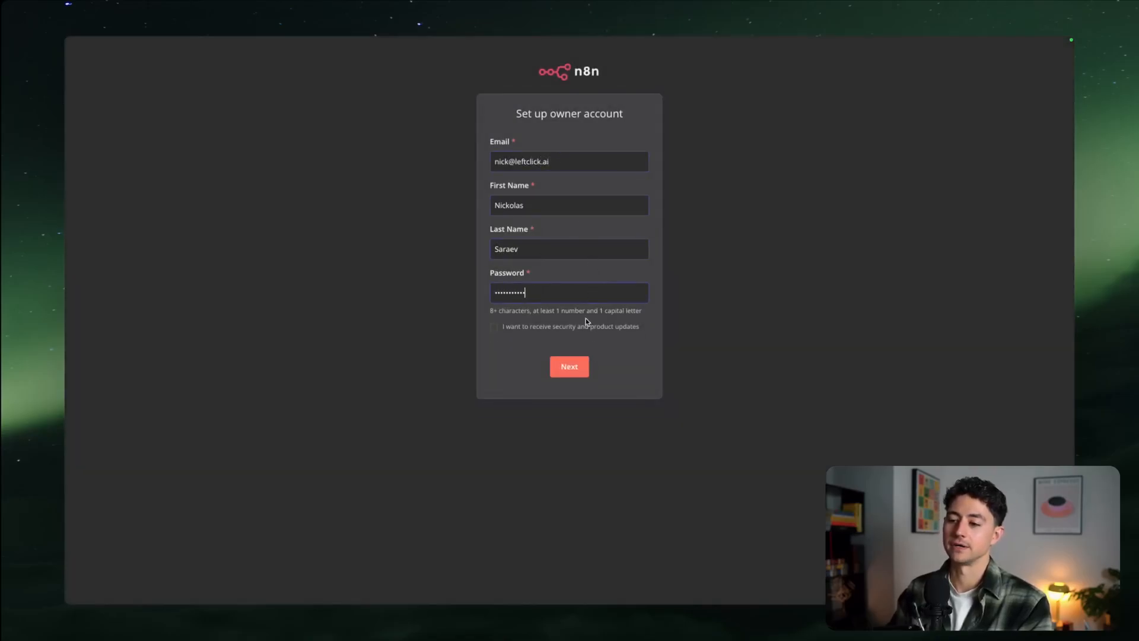
pyautogui.click(565, 362)
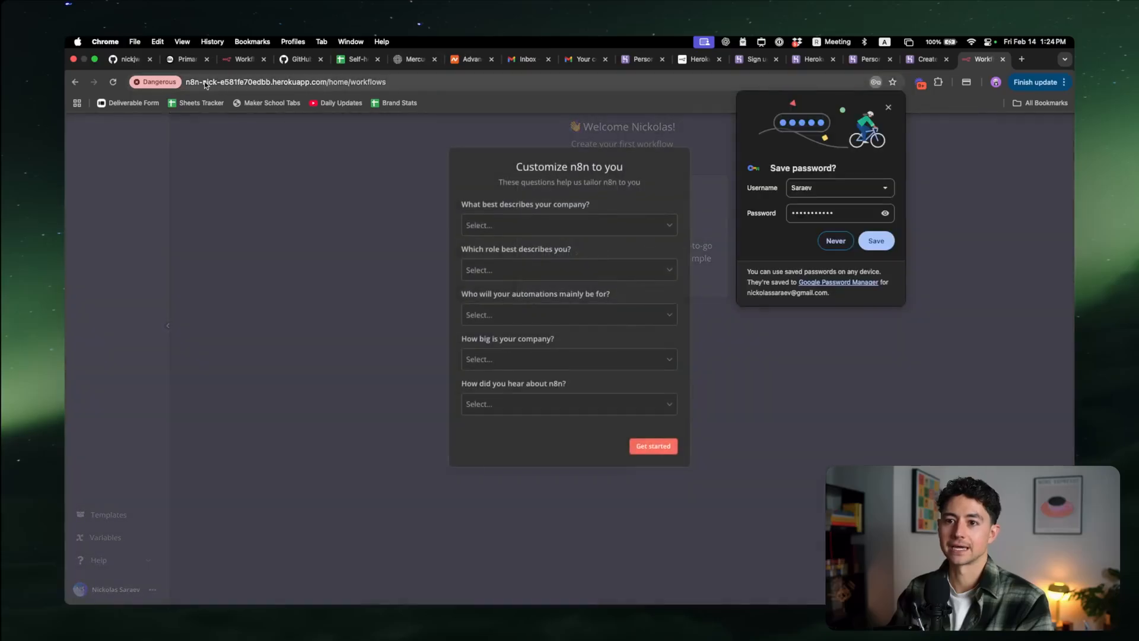
# Inspect and close the site security information for the app's web address.
pyautogui.click(200, 82)
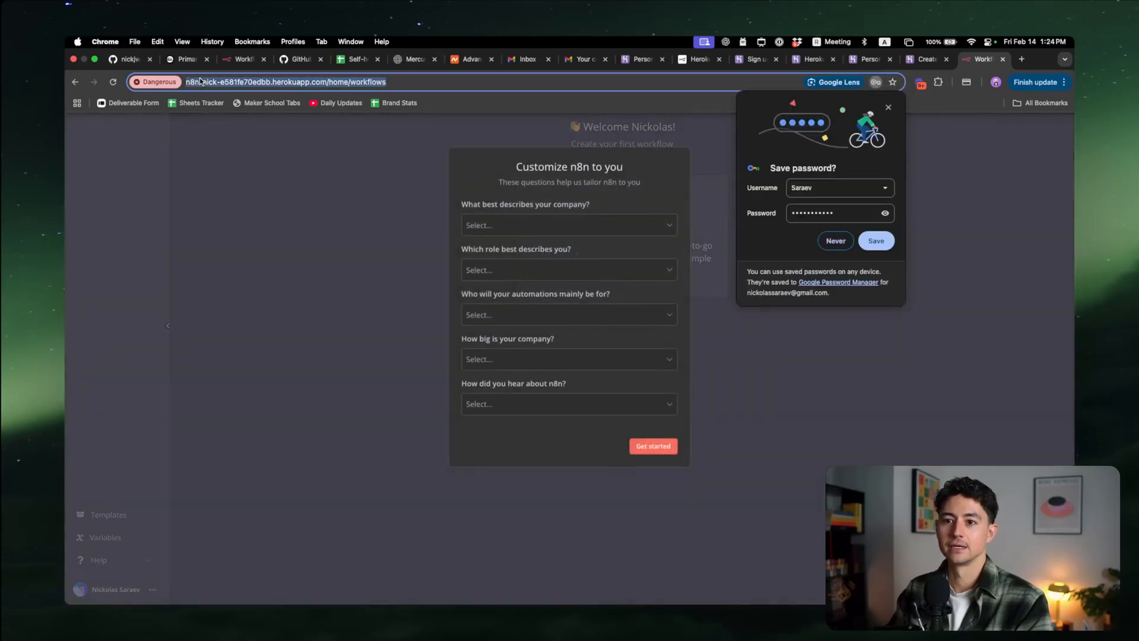
pyautogui.click(154, 82)
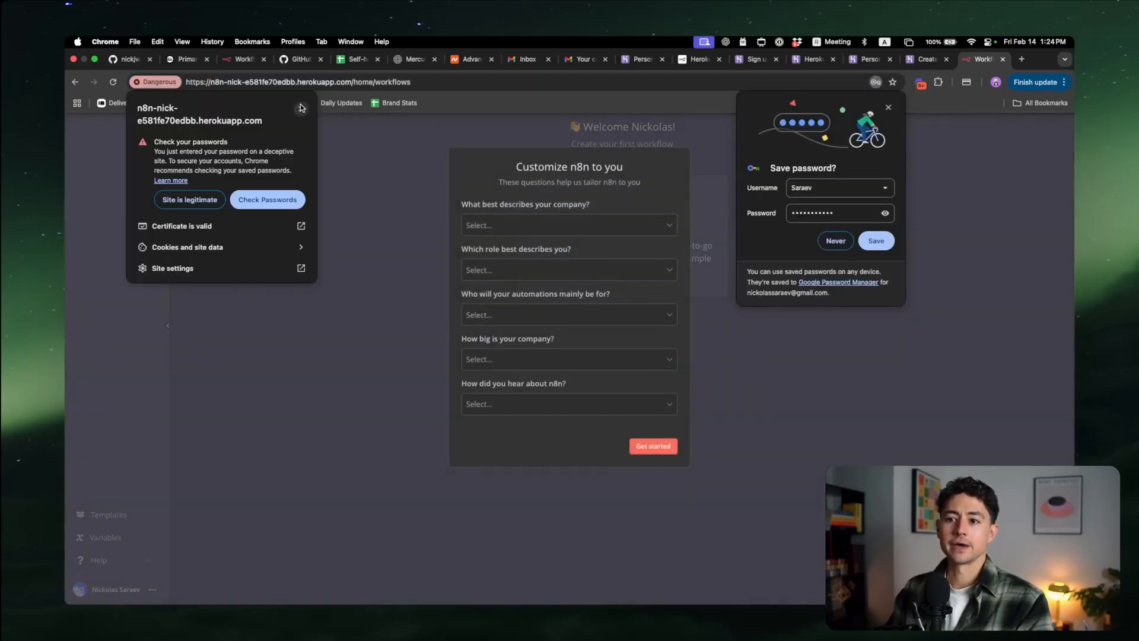
pyautogui.click(301, 109)
pyautogui.click(297, 153)
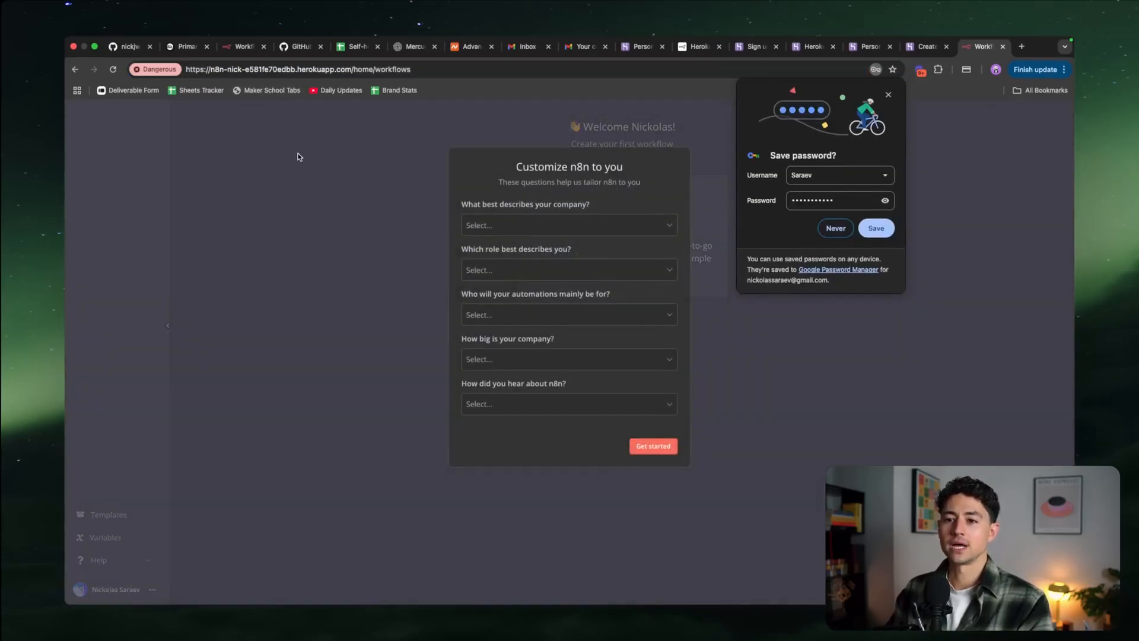
# Answer the customization survey: SaaS, Business Owner, Myself, less than 20 people, Google.
pyautogui.click(554, 225)
pyautogui.click(543, 253)
pyautogui.click(541, 276)
pyautogui.click(537, 299)
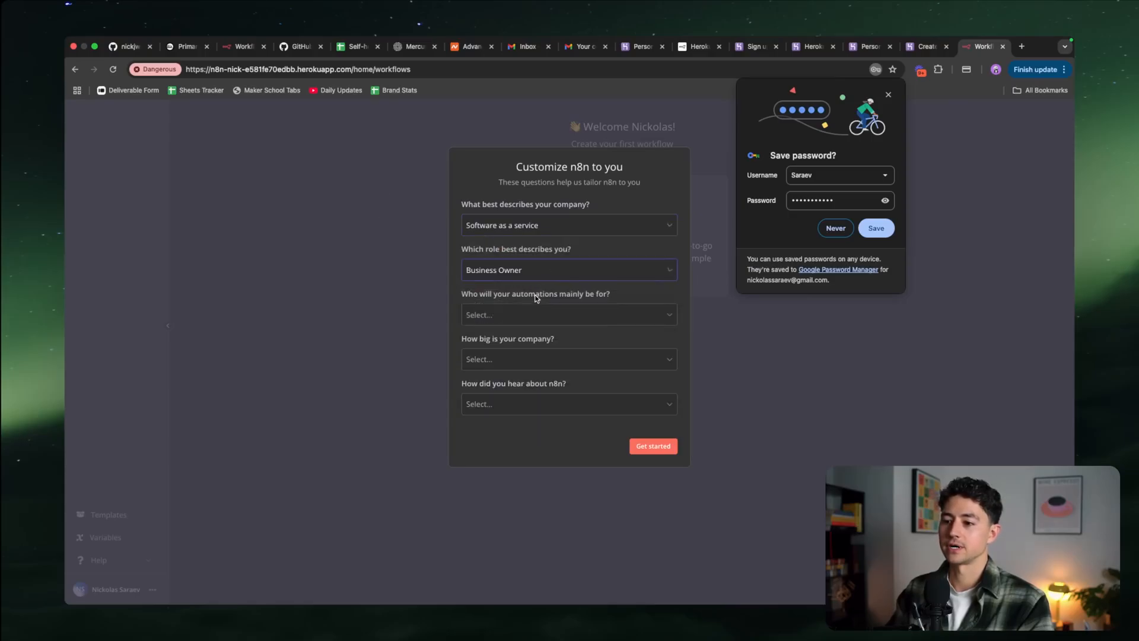
pyautogui.click(533, 315)
pyautogui.click(531, 343)
pyautogui.click(530, 363)
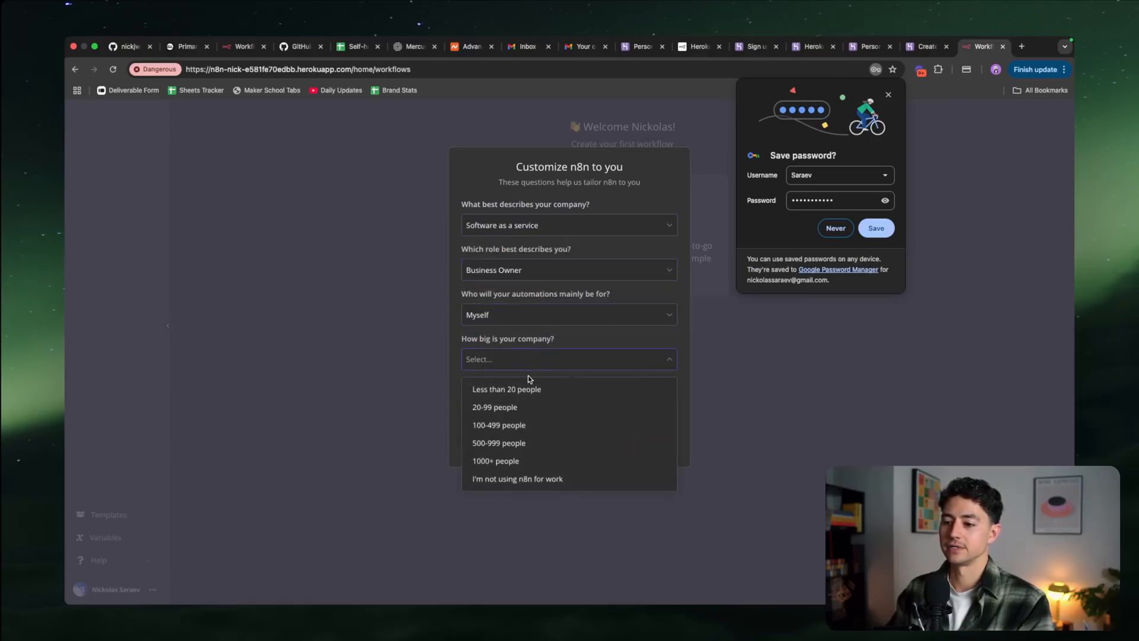
pyautogui.click(529, 386)
pyautogui.click(527, 404)
pyautogui.click(534, 432)
pyautogui.click(654, 446)
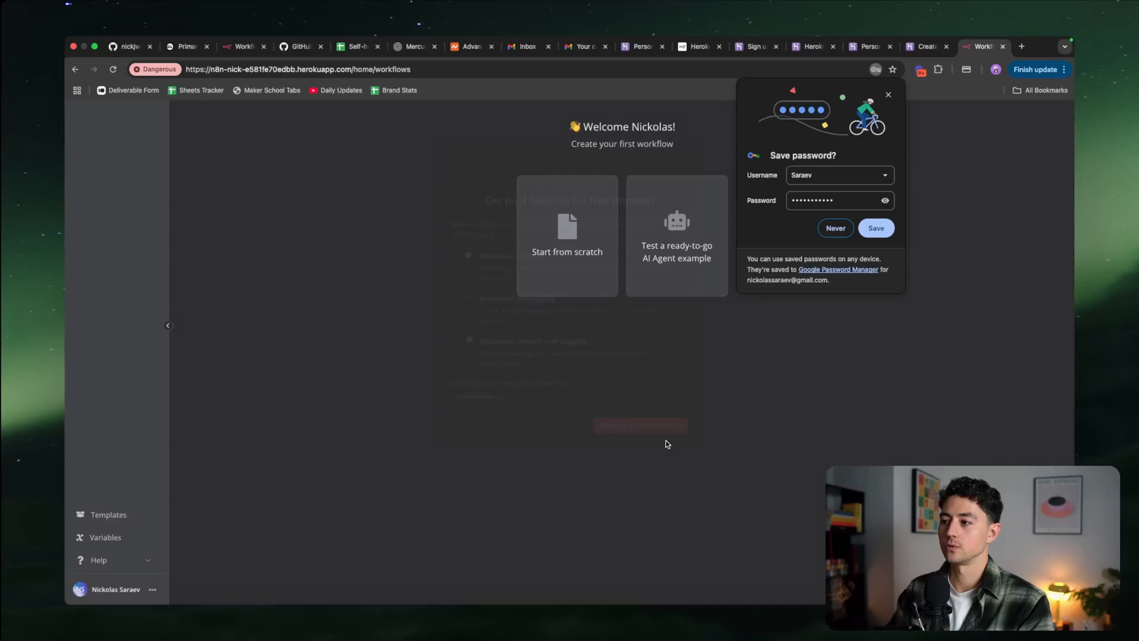
# Dismiss the save-password prompt, skip the paid-features offer, and start a blank workflow.
pyautogui.click(835, 233)
pyautogui.click(461, 434)
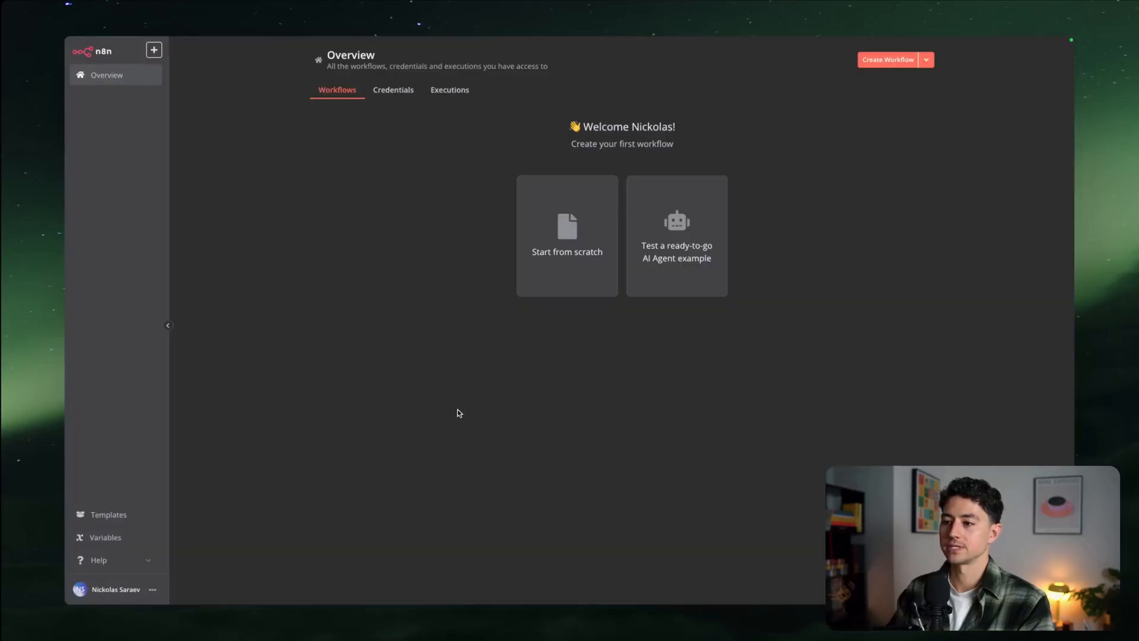
pyautogui.click(552, 219)
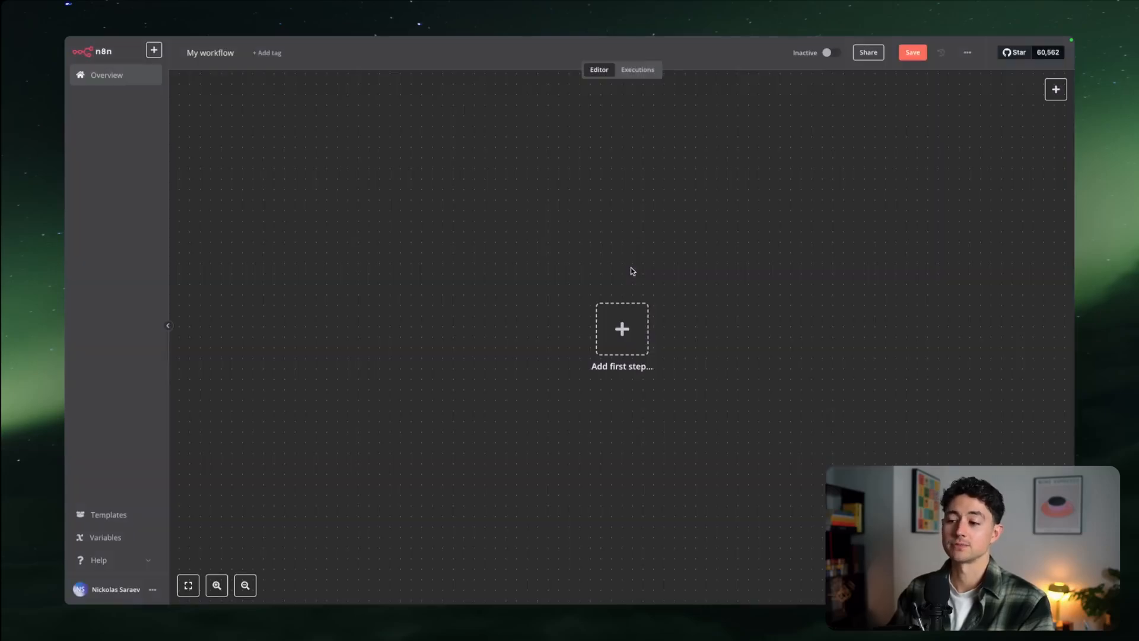
pyautogui.click(626, 318)
pyautogui.click(667, 242)
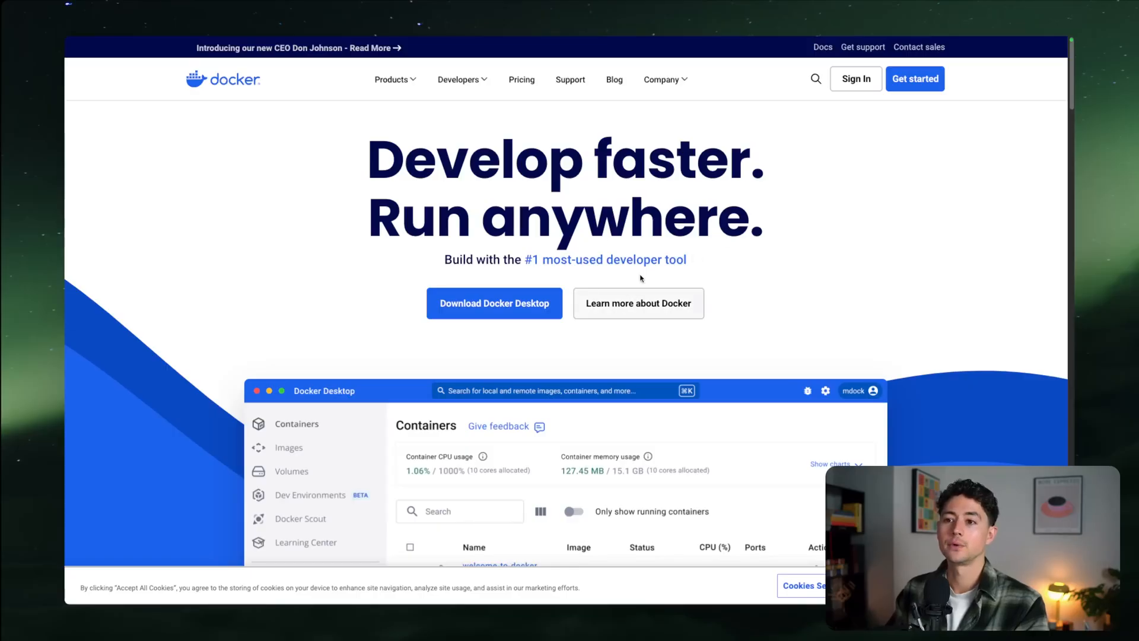
# Download Docker Desktop for Mac (Apple Silicon), open Docker.dmg and drag Docker into Applications.
pyautogui.moveTo(219, 37)
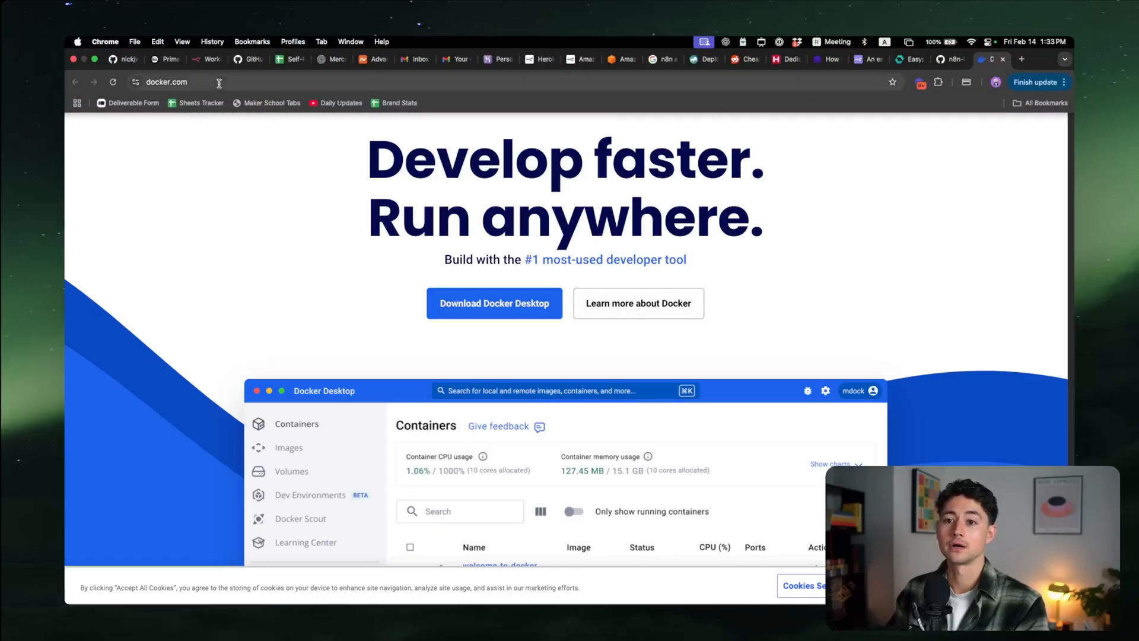
pyautogui.moveTo(494, 309)
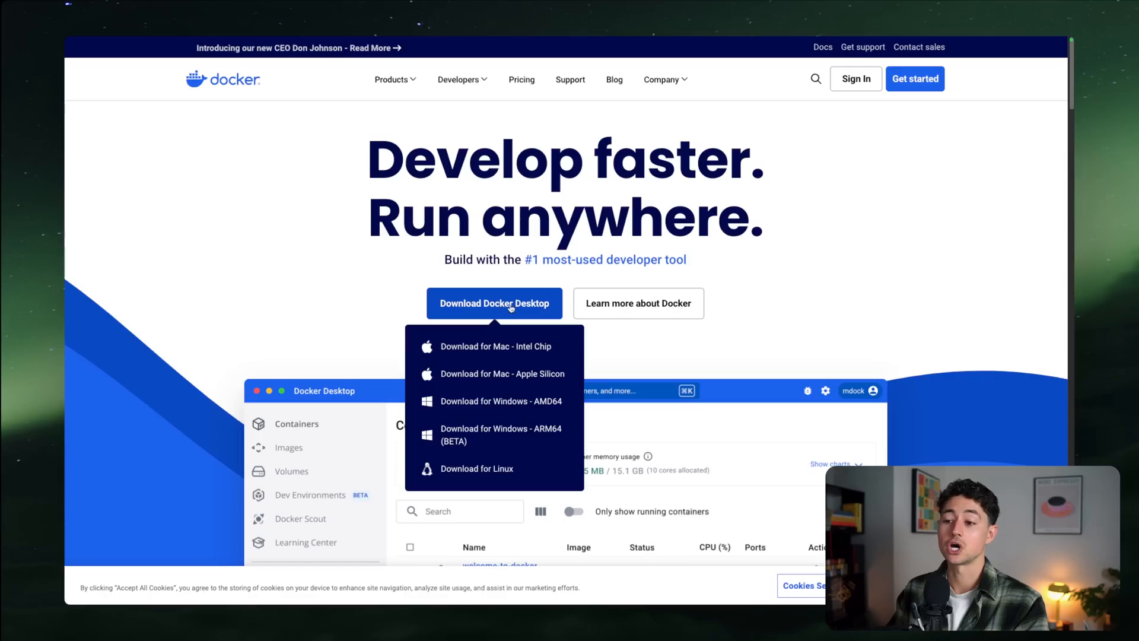
pyautogui.click(503, 381)
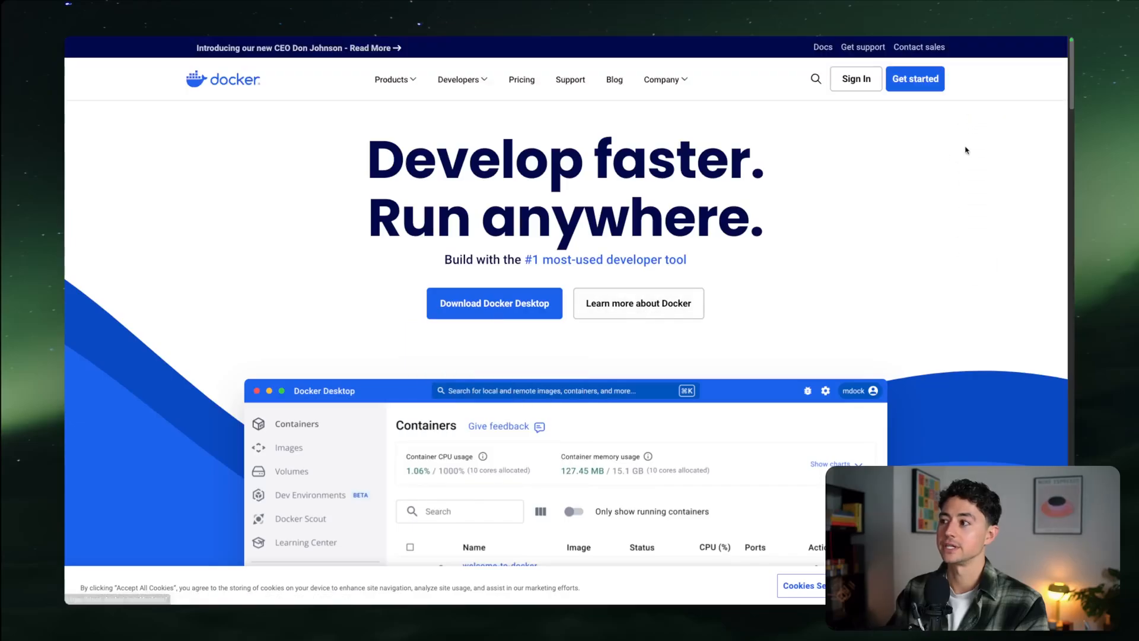
pyautogui.moveTo(980, 69)
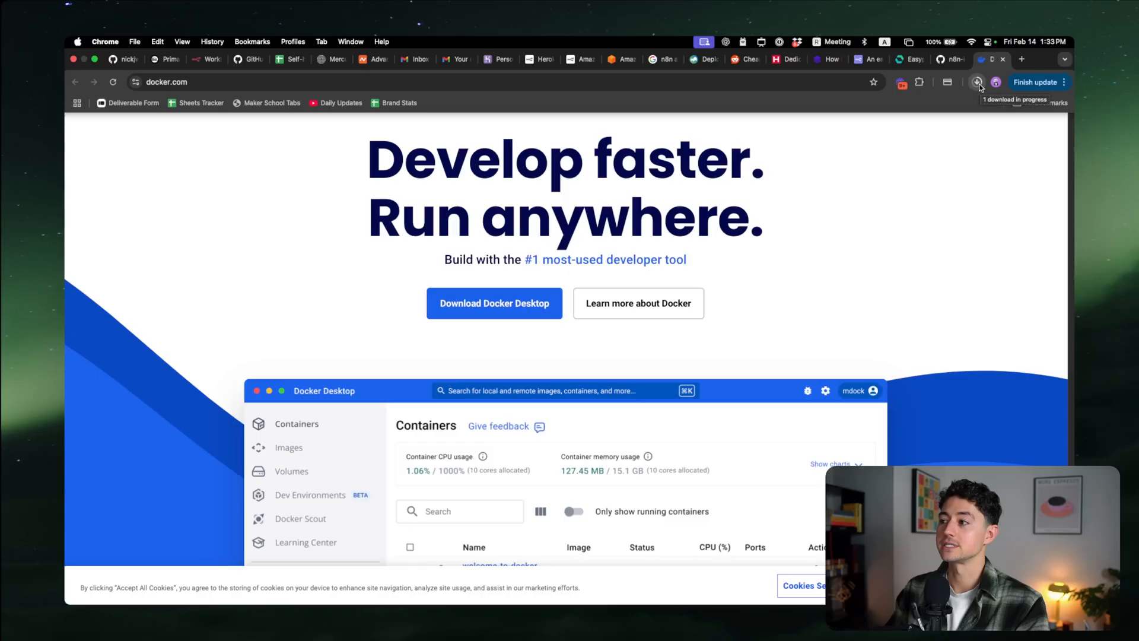
pyautogui.click(977, 82)
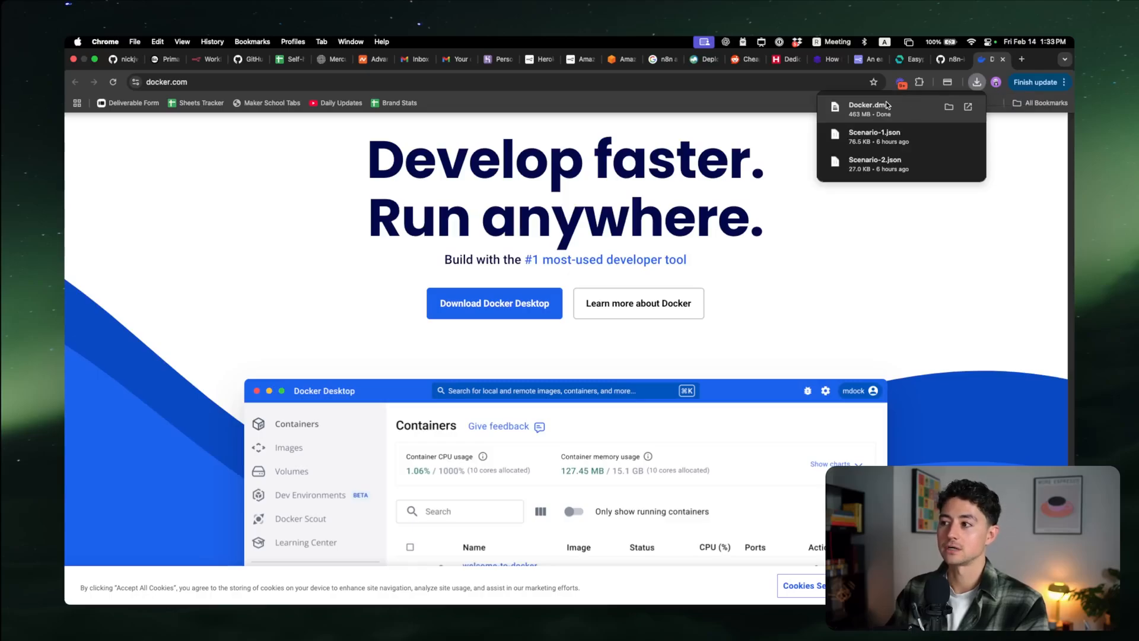
pyautogui.click(902, 115)
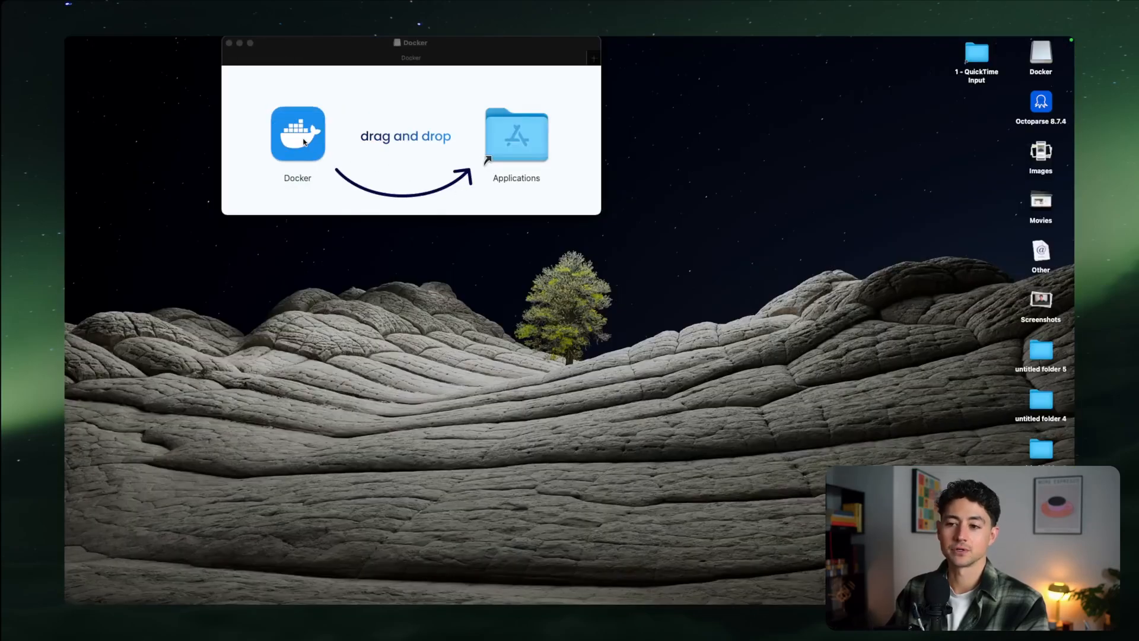
pyautogui.moveTo(303, 143); pyautogui.dragTo(525, 153)
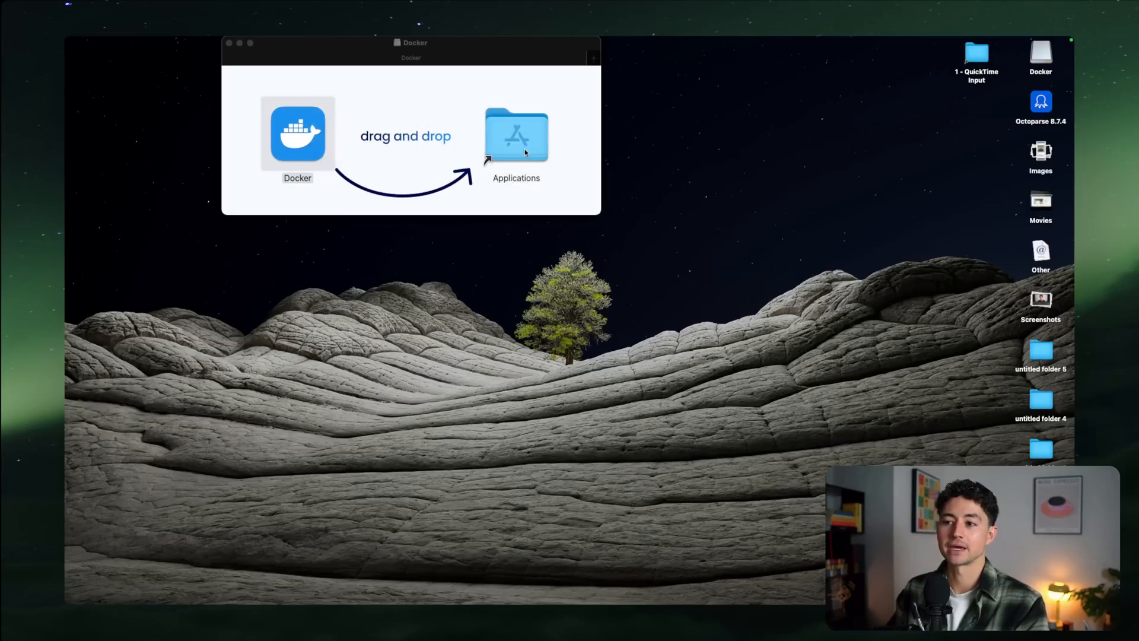
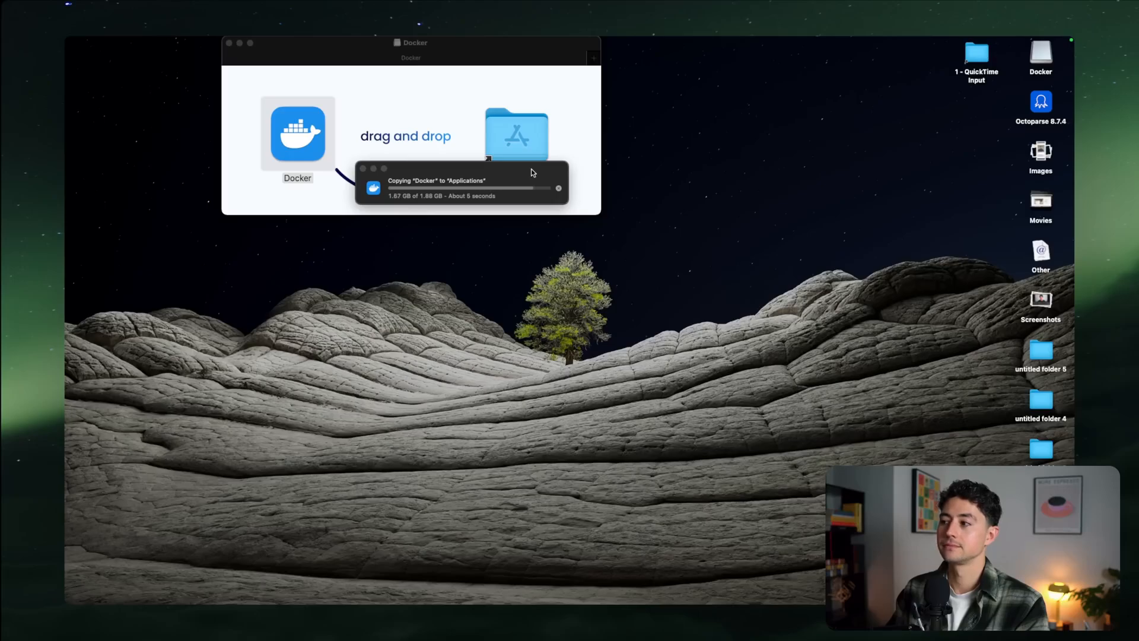
# Close the installer, launch Docker through Spotlight search, and allow it past the Gatekeeper warning.
pyautogui.click(229, 43)
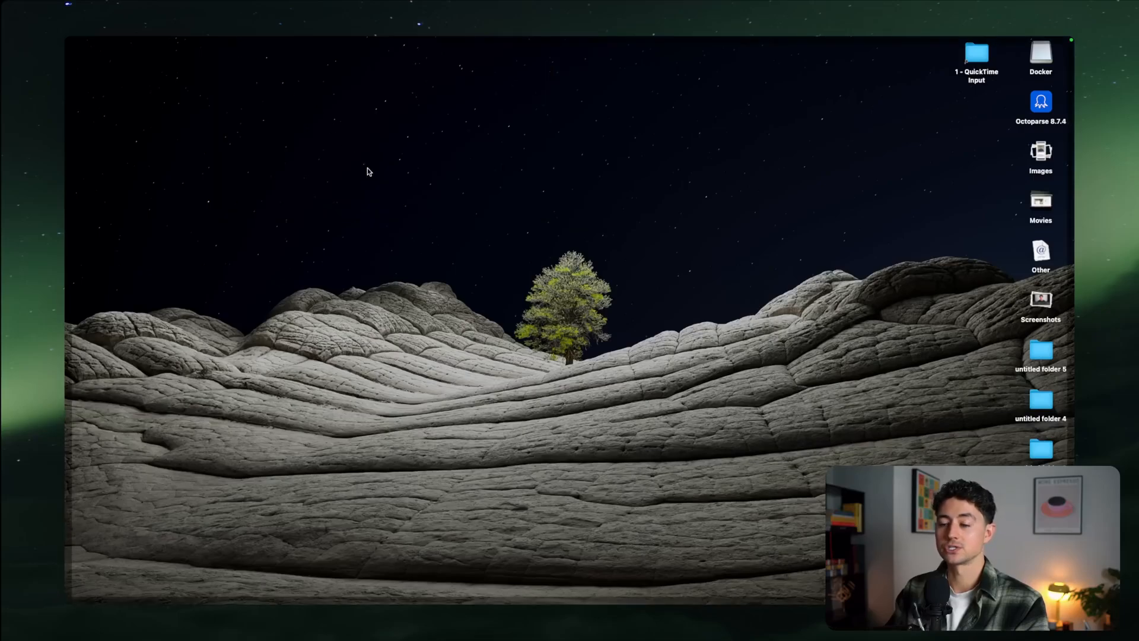
pyautogui.press('super+space')
pyautogui.write('docker')
pyautogui.press('Return')
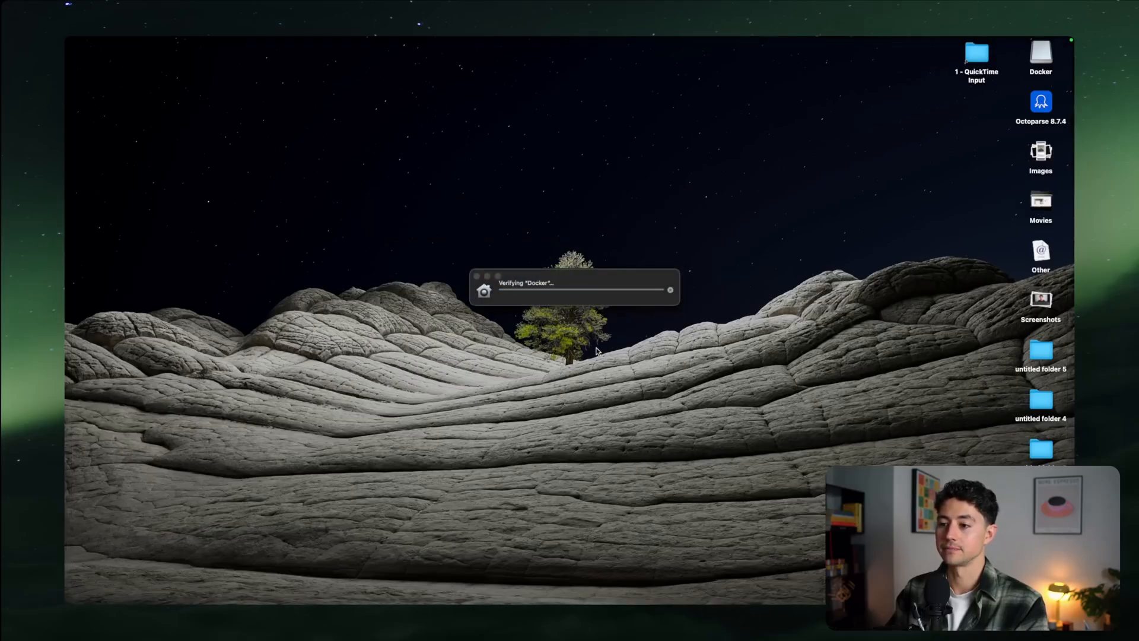
pyautogui.click(612, 267)
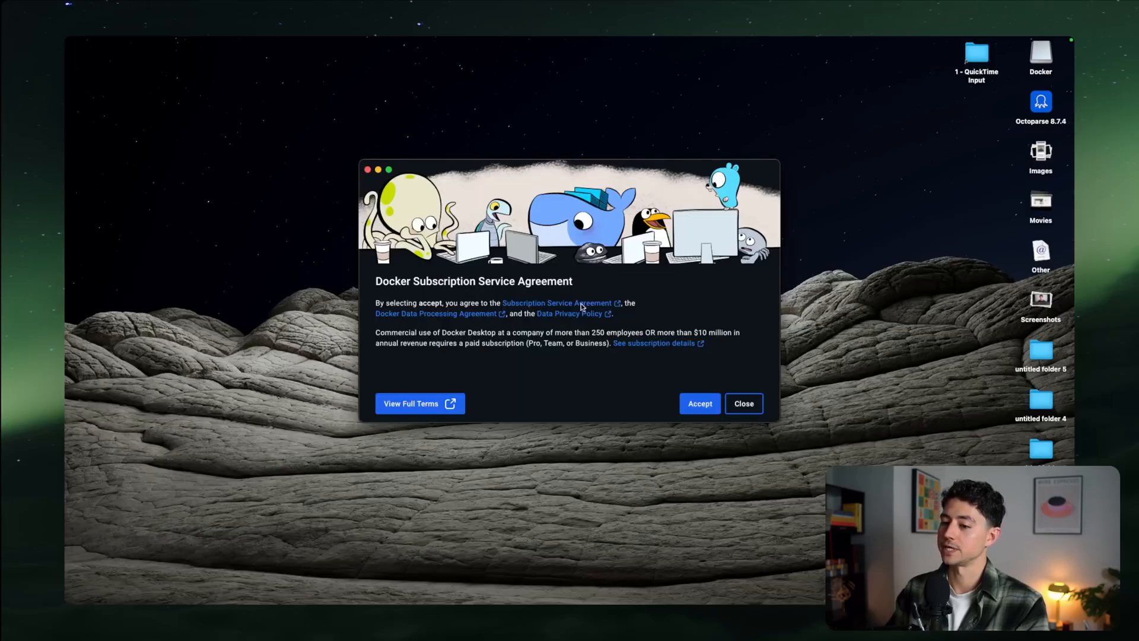
# Accept the subscription agreement and finish setup with recommended settings, confirming with the administrator password.
pyautogui.click(701, 404)
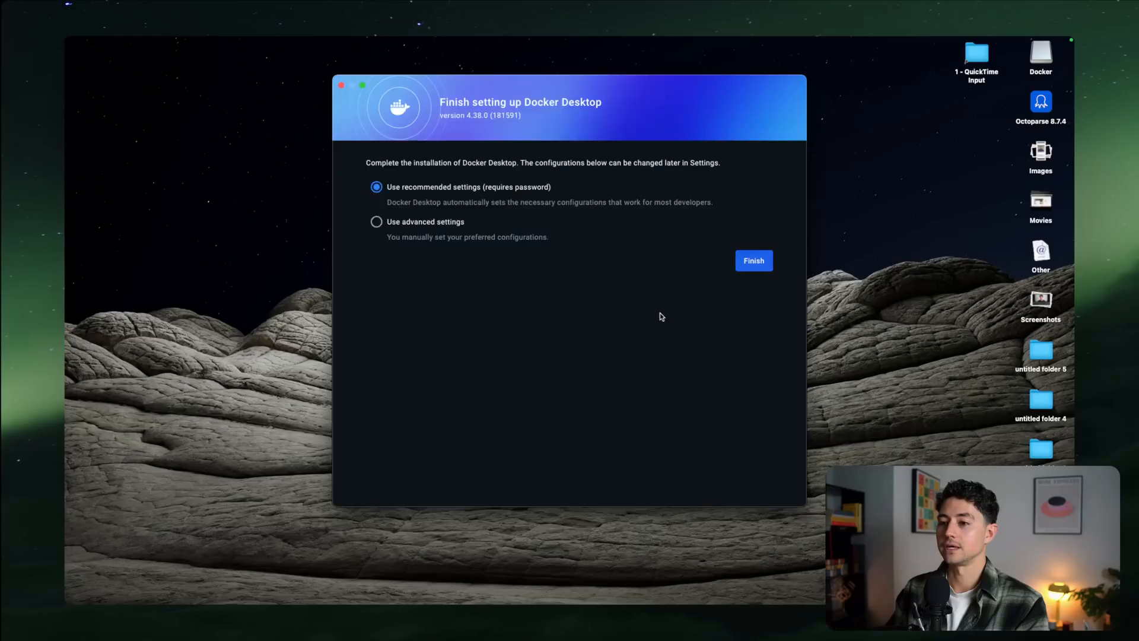
pyautogui.click(769, 264)
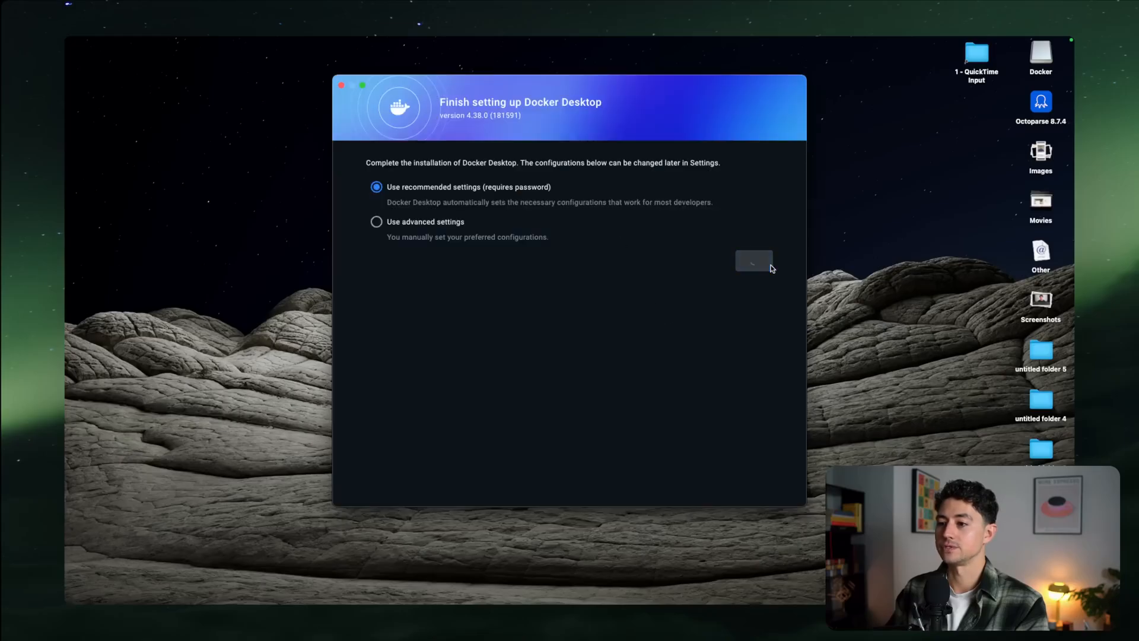
pyautogui.write('••••••••••••')
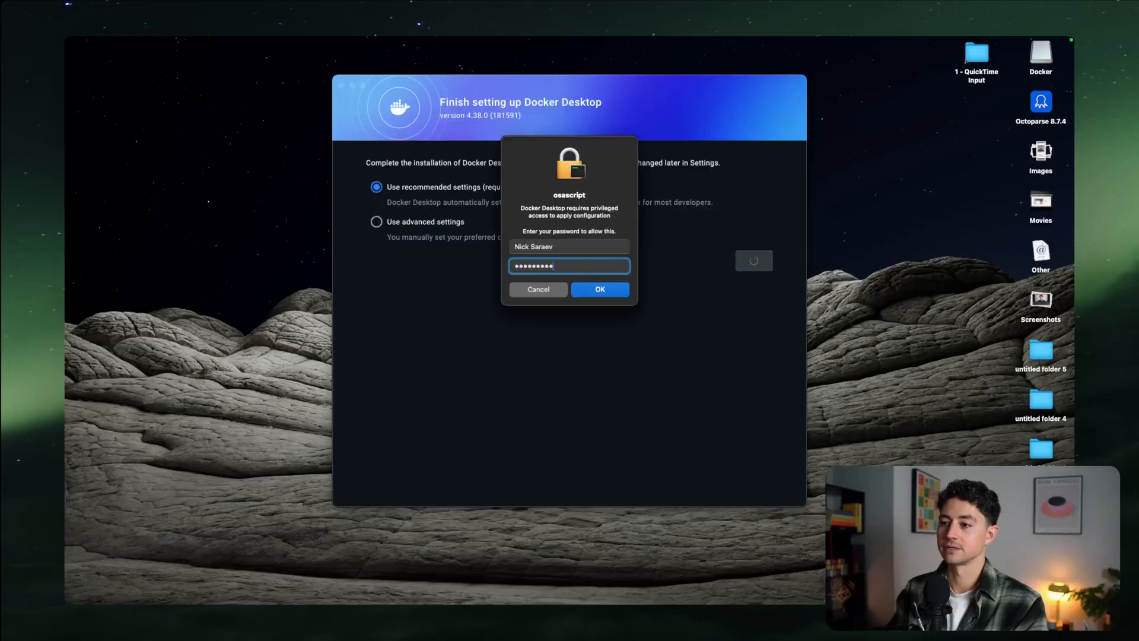
pyautogui.press('Return')
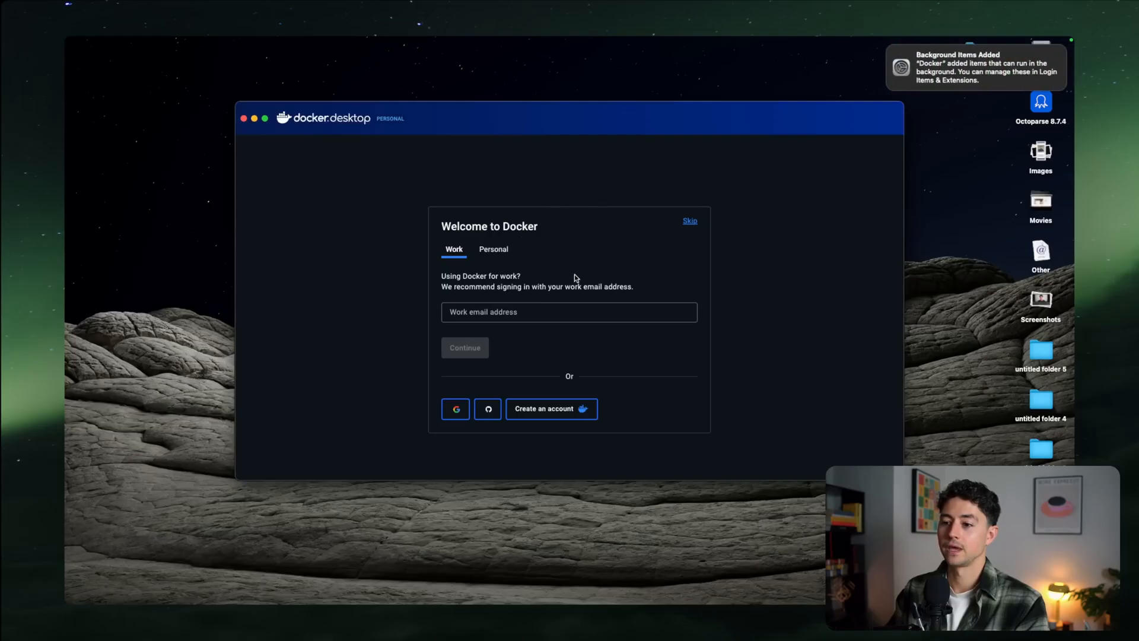
# Skip signing in to Docker and skip the welcome survey.
pyautogui.click(536, 311)
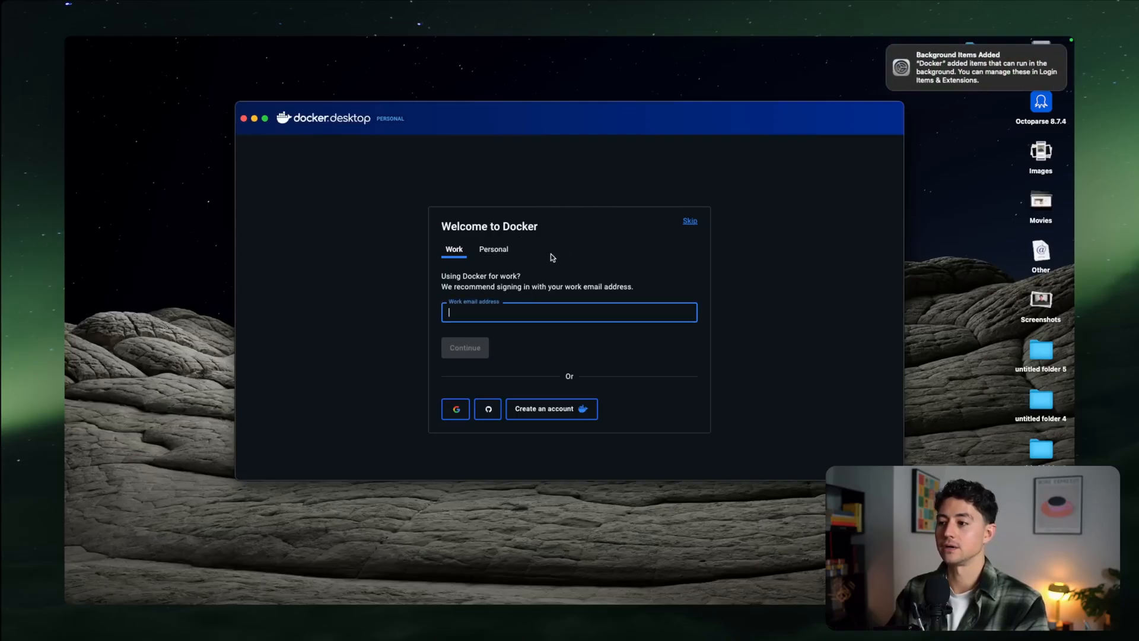
pyautogui.click(688, 222)
pyautogui.click(682, 196)
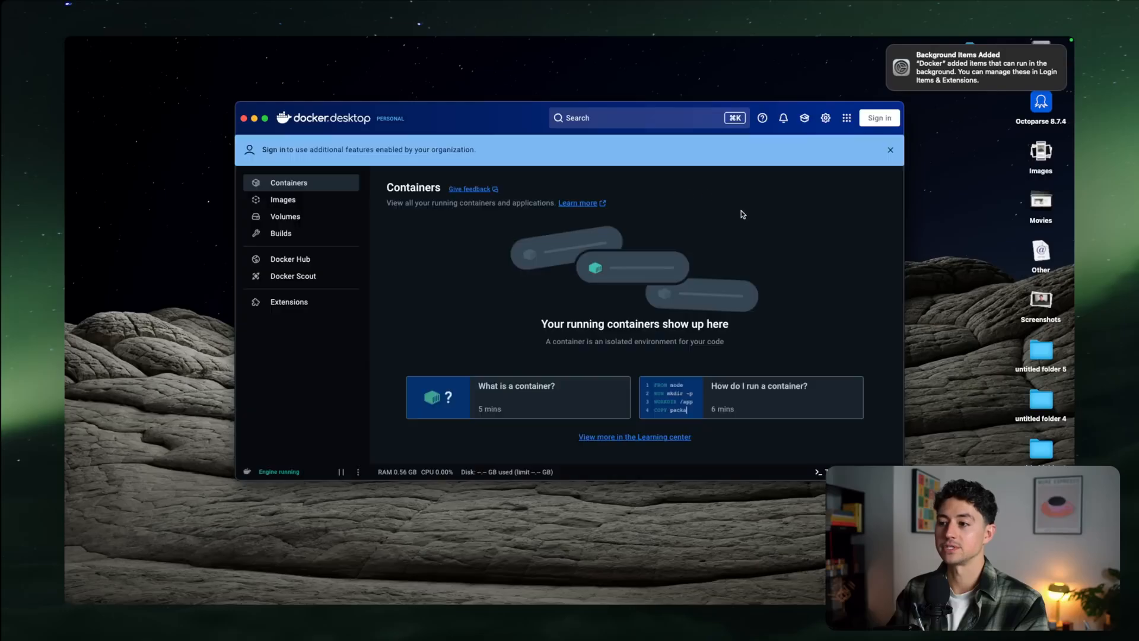
# Focus the Docker search bar and clear the accidentally pasted shell command.
pyautogui.click(606, 118)
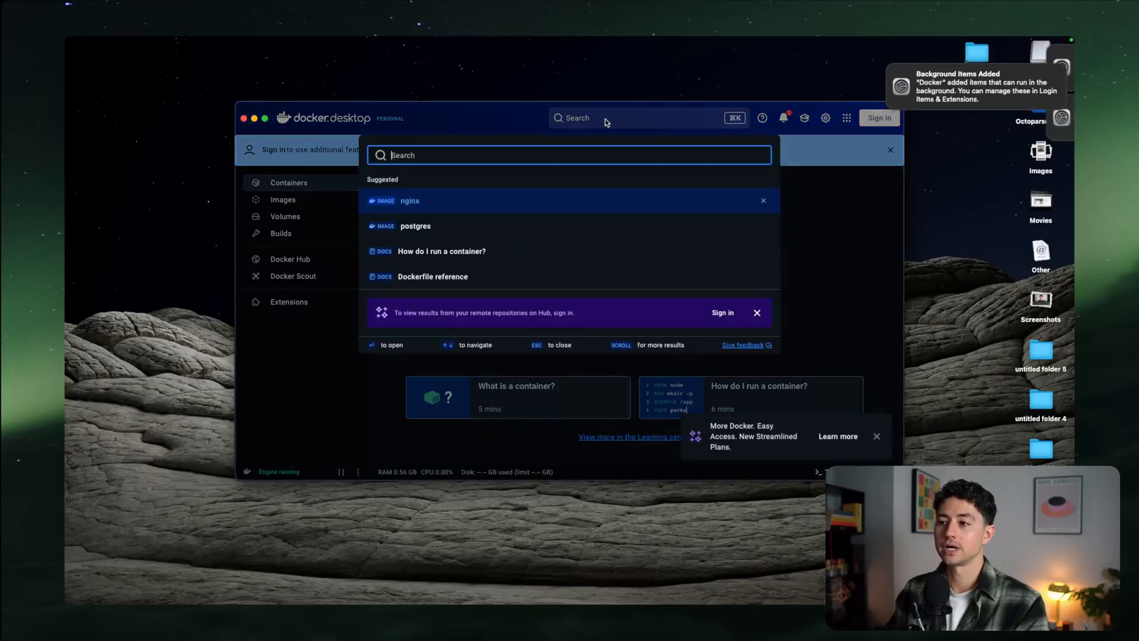
pyautogui.write('sudo apt update sudo apt install docker.io sudo systemctl start docker sudo systemctl enable docker')
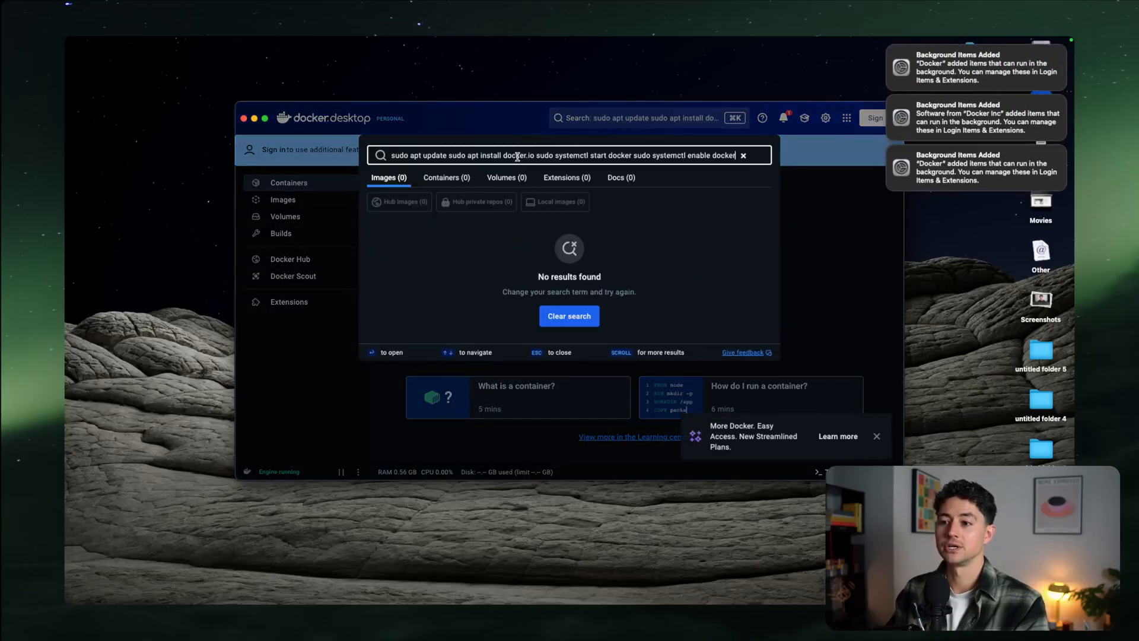
pyautogui.press('super+a')
pyautogui.press('BackSpace')
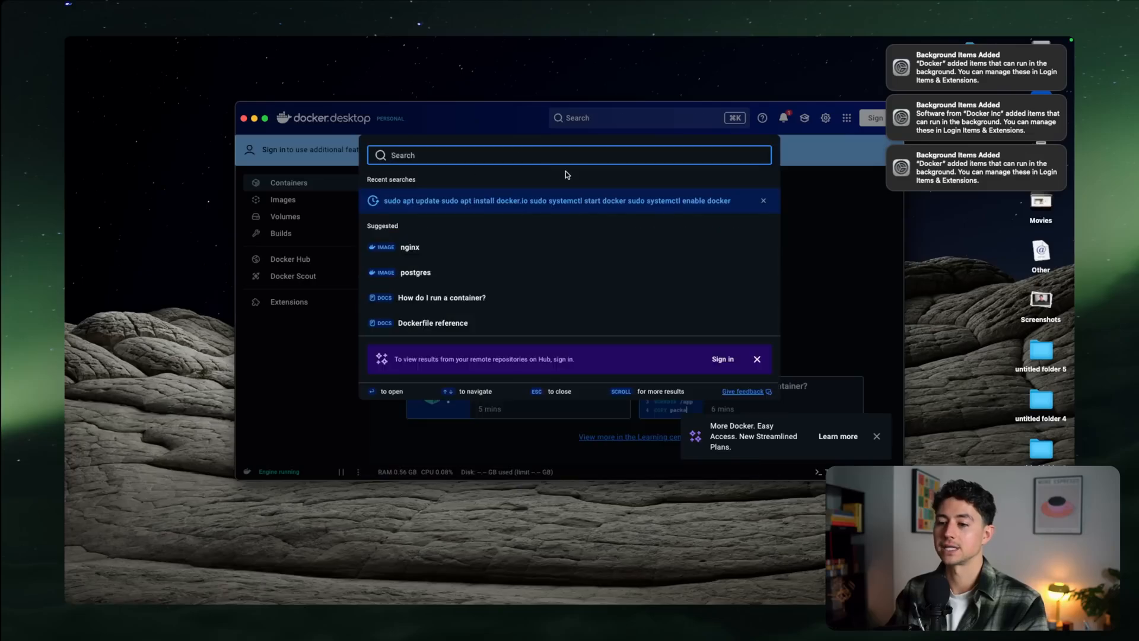
# Search for n8n and pull the official n8nio/n8n image with tag latest.
pyautogui.write('n8n')
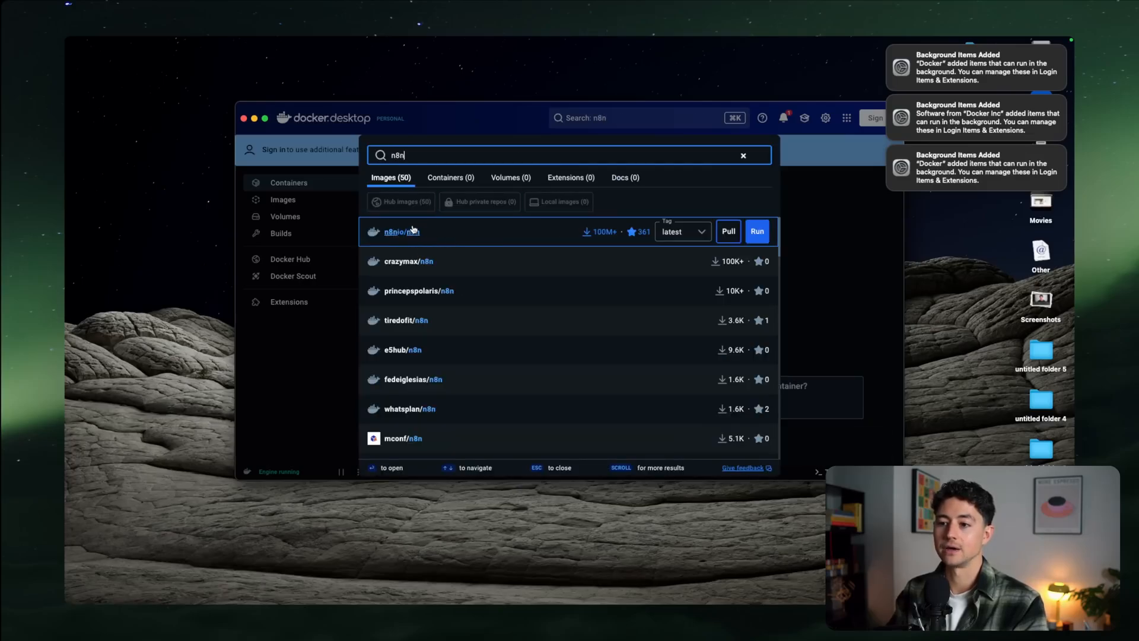
pyautogui.press('Return')
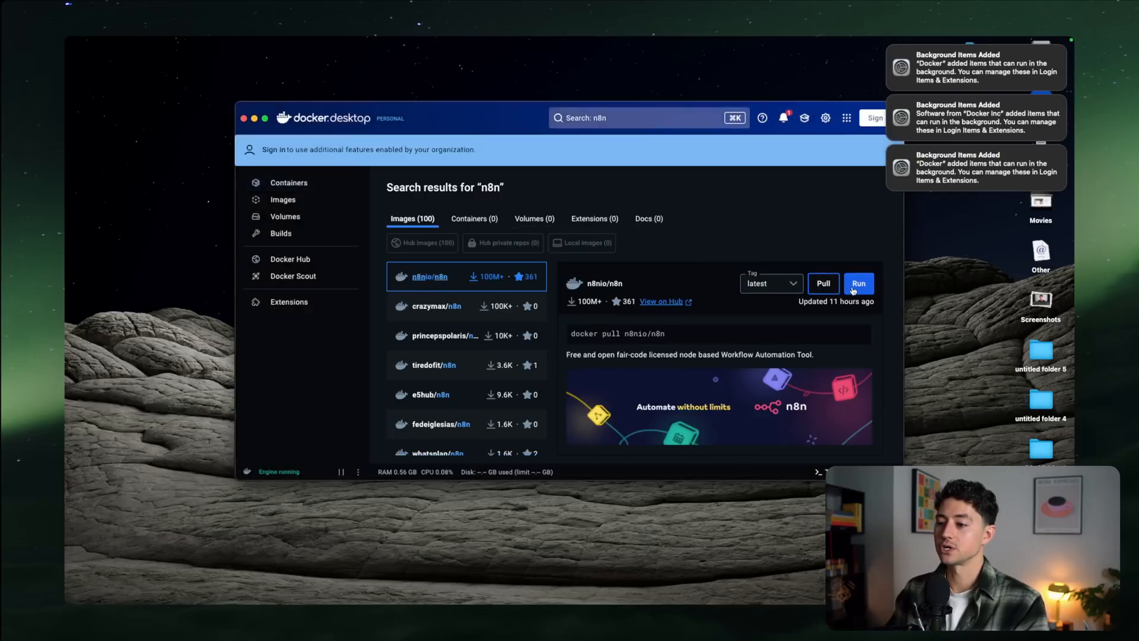
pyautogui.click(824, 283)
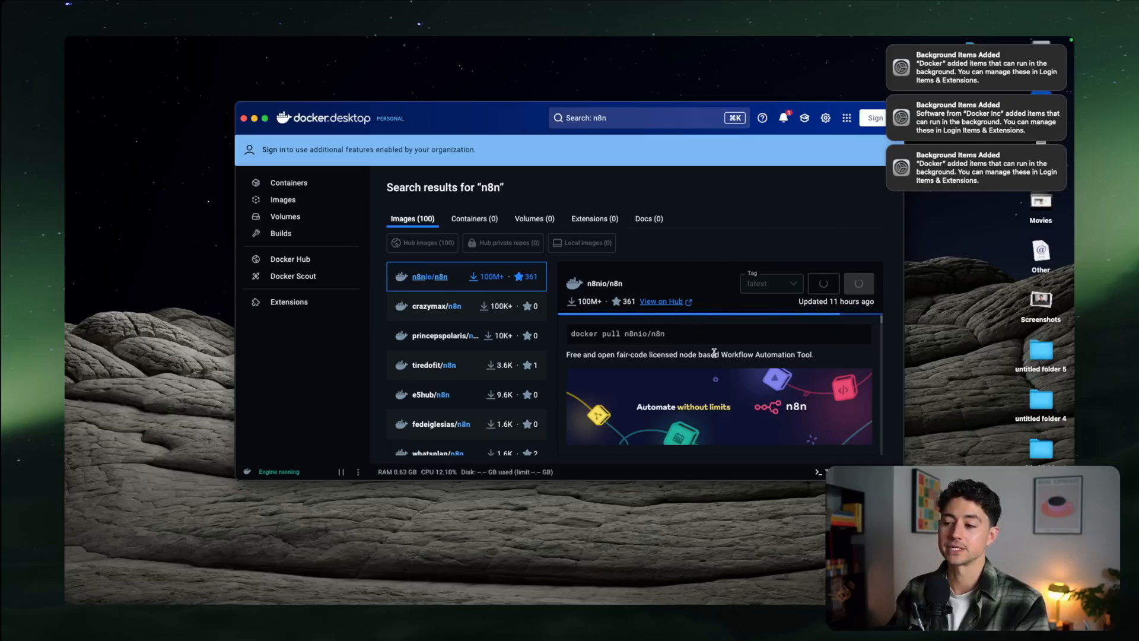
pyautogui.moveTo(810, 326)
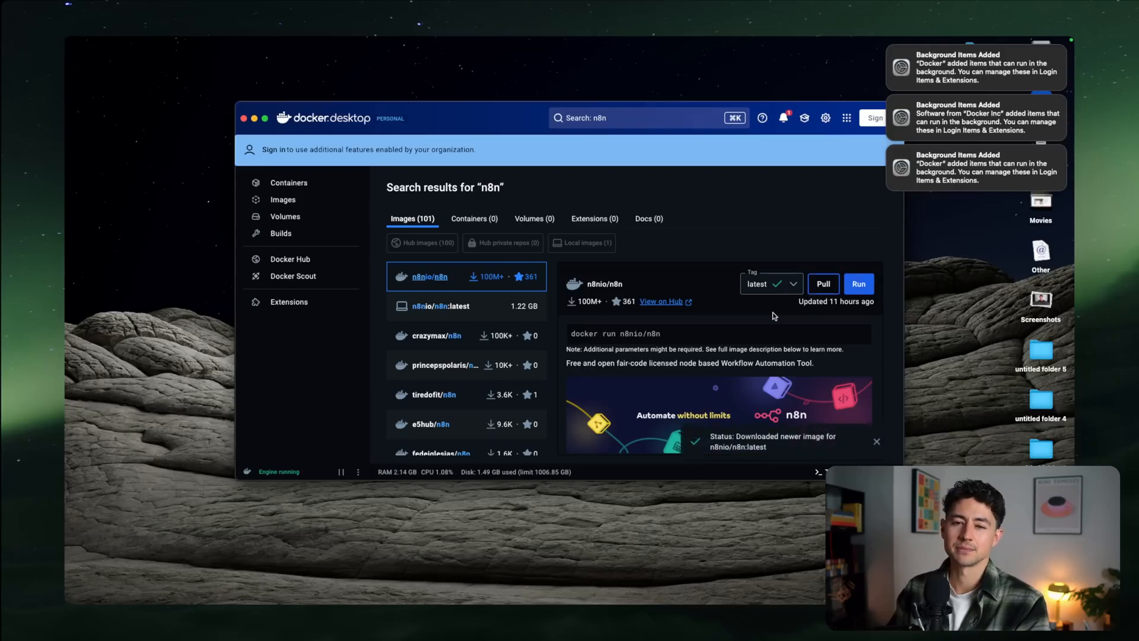
pyautogui.scroll(-2, 787, 317)
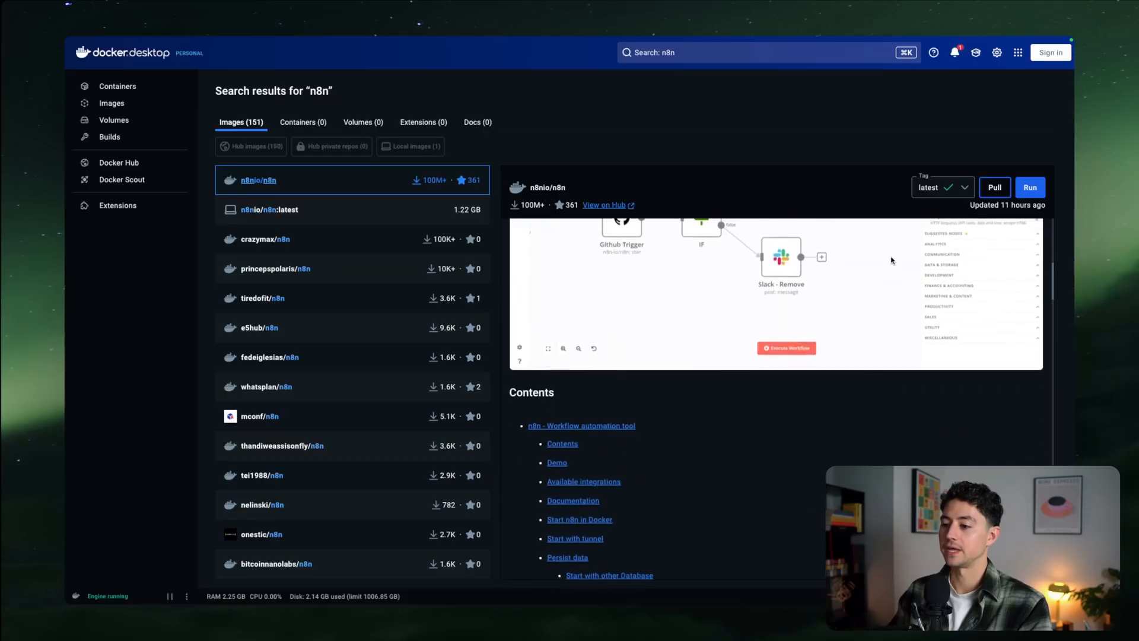
pyautogui.scroll(5, 892, 261)
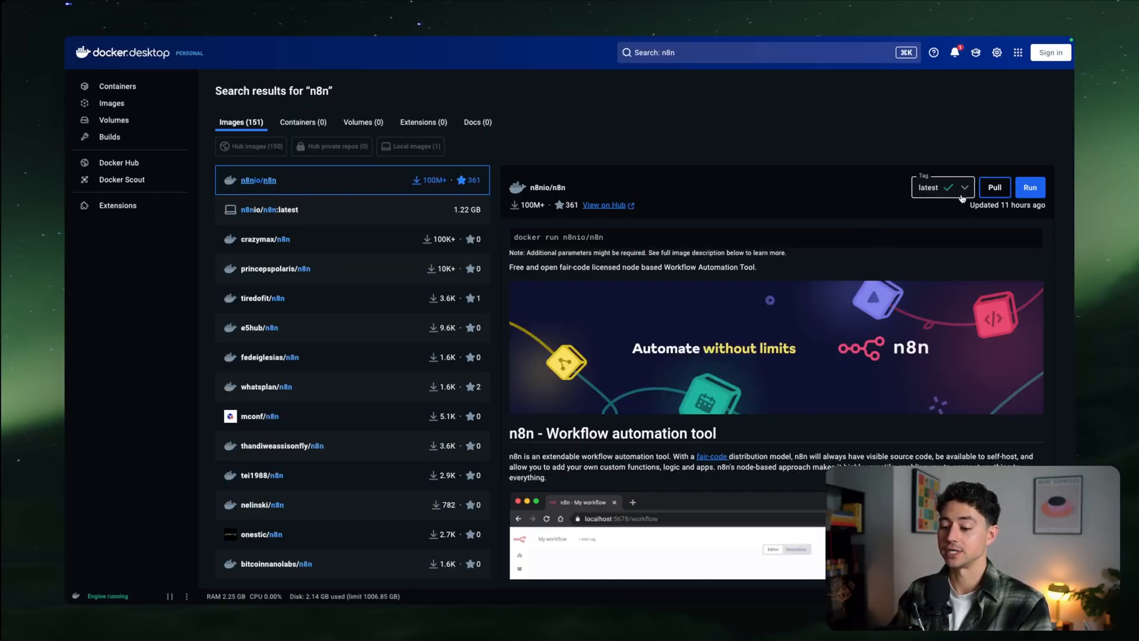
# Run an n8n container mapped to host port 5678, then open localhost:5678 from its logs.
pyautogui.click(1026, 190)
pyautogui.click(712, 324)
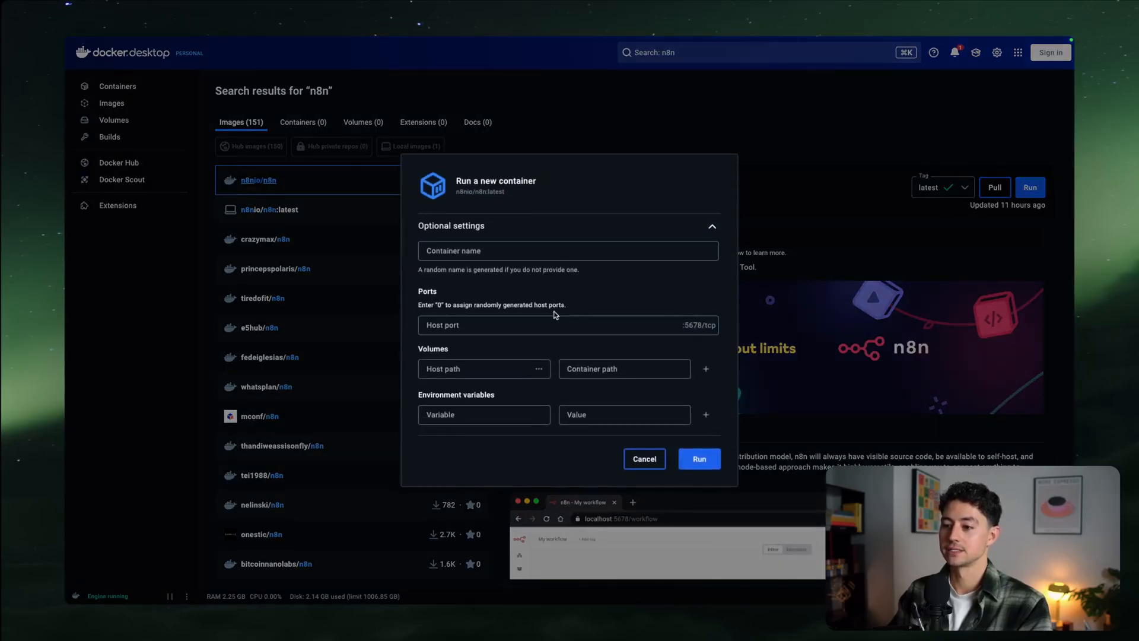
pyautogui.click(541, 326)
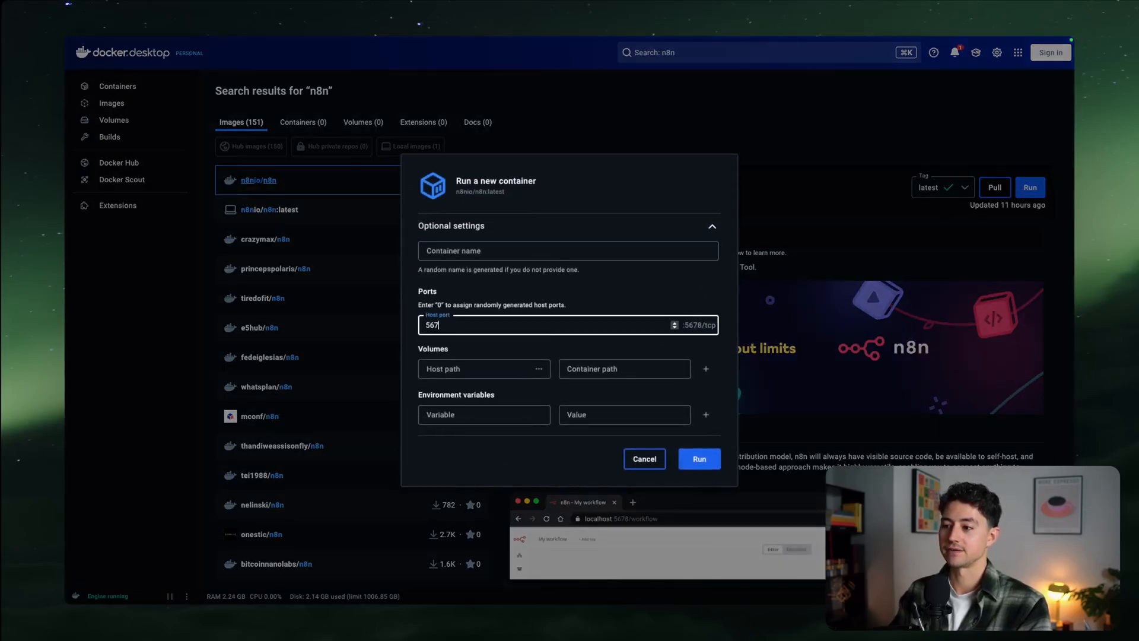
pyautogui.click(526, 367)
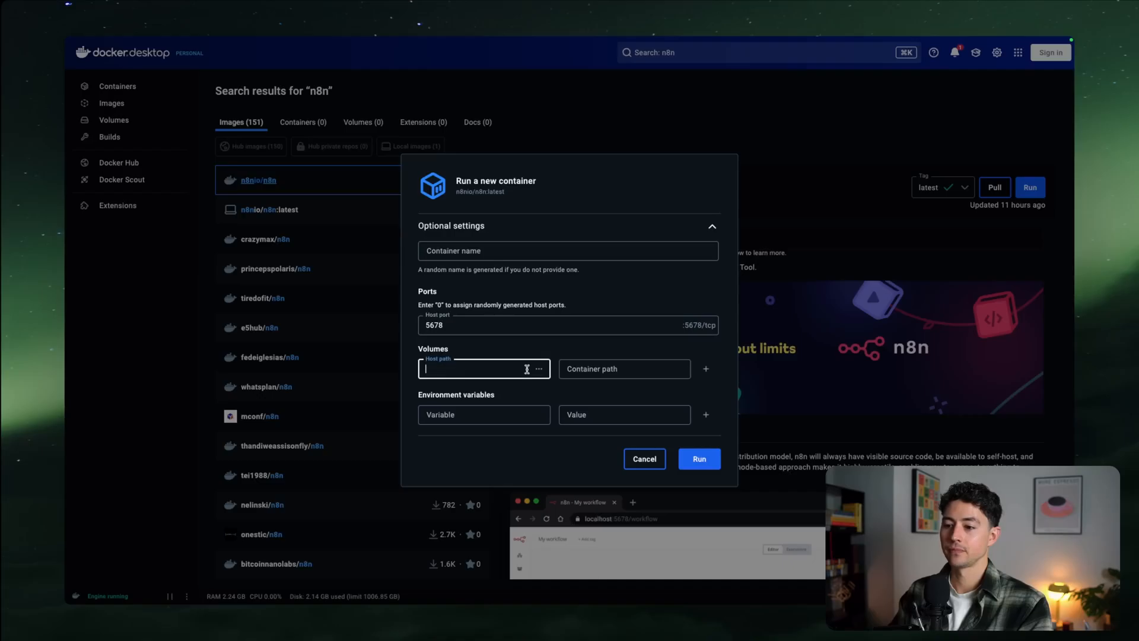
pyautogui.click(507, 409)
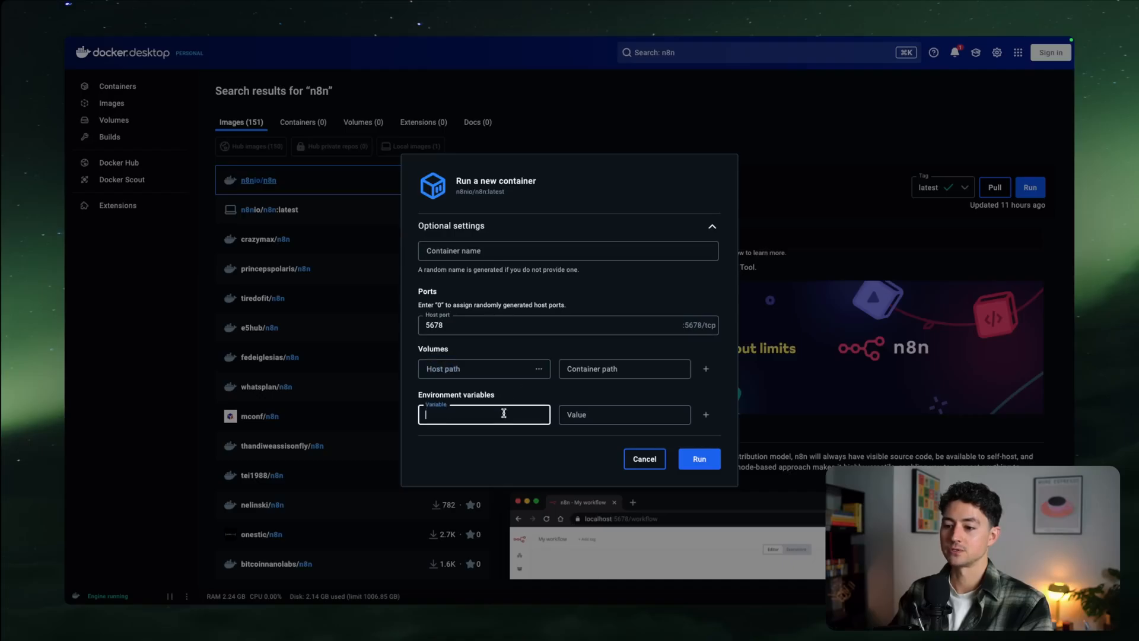
pyautogui.click(564, 250)
pyautogui.write('n8n-nick')
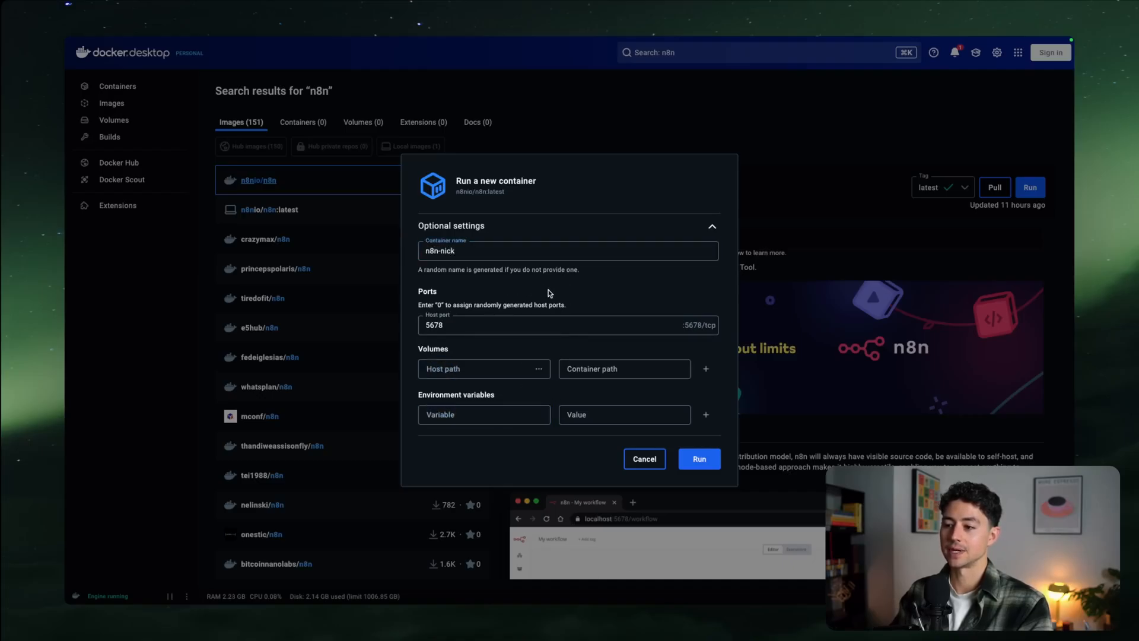
pyautogui.click(692, 467)
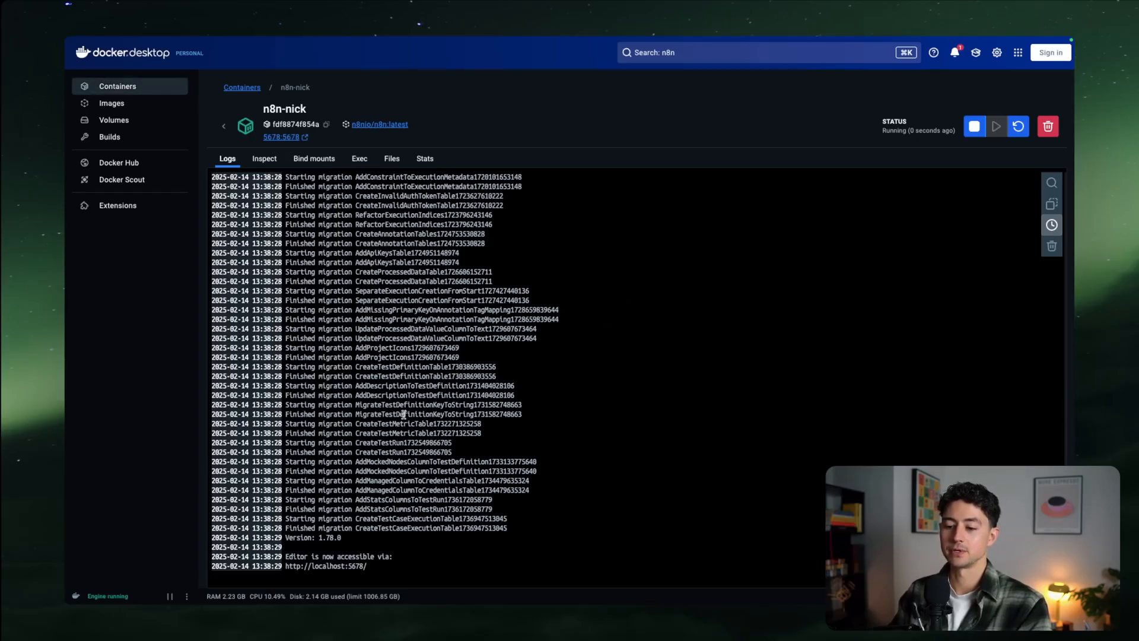
pyautogui.click(310, 565)
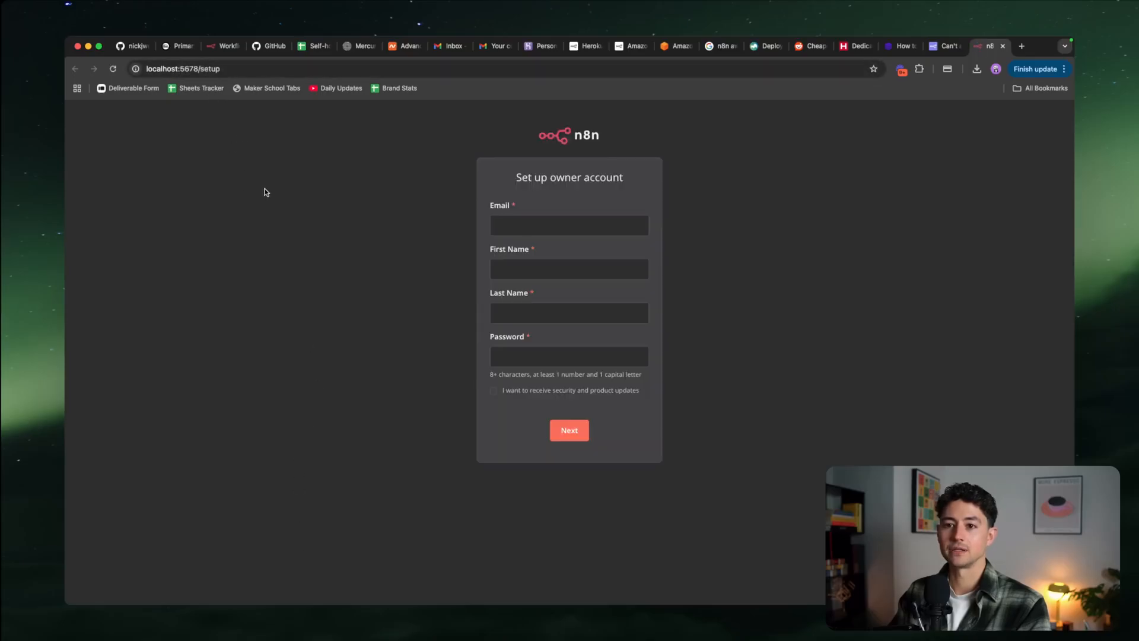
# Create the n8n owner account with the owner's e-mail, first name, last name and password.
pyautogui.click(534, 225)
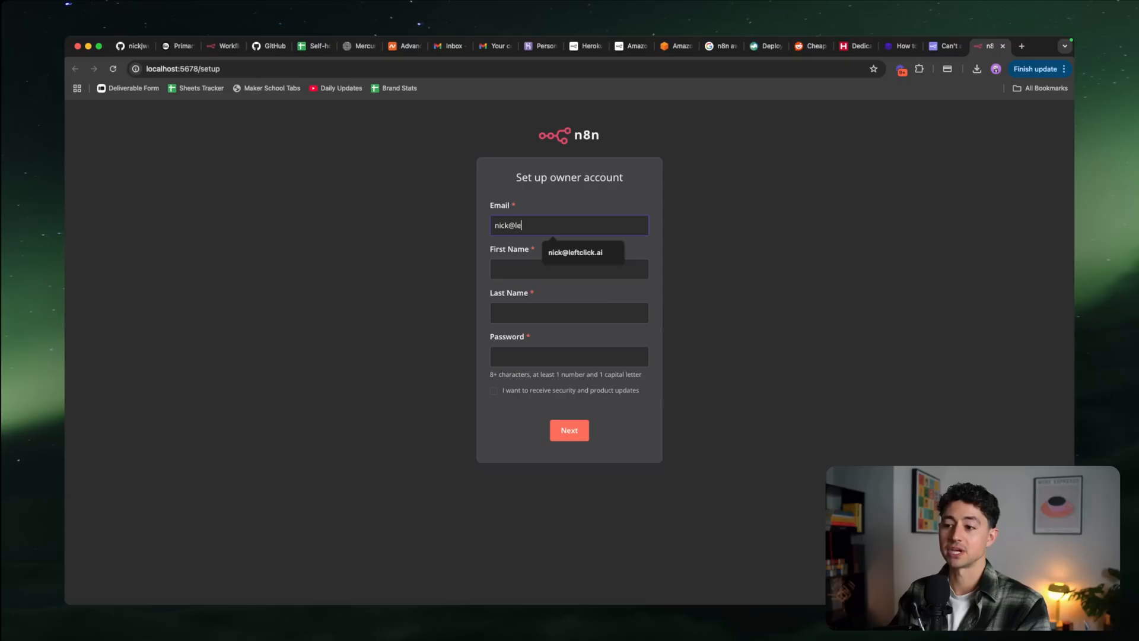
pyautogui.press('Tab')
pyautogui.write('Nickolas')
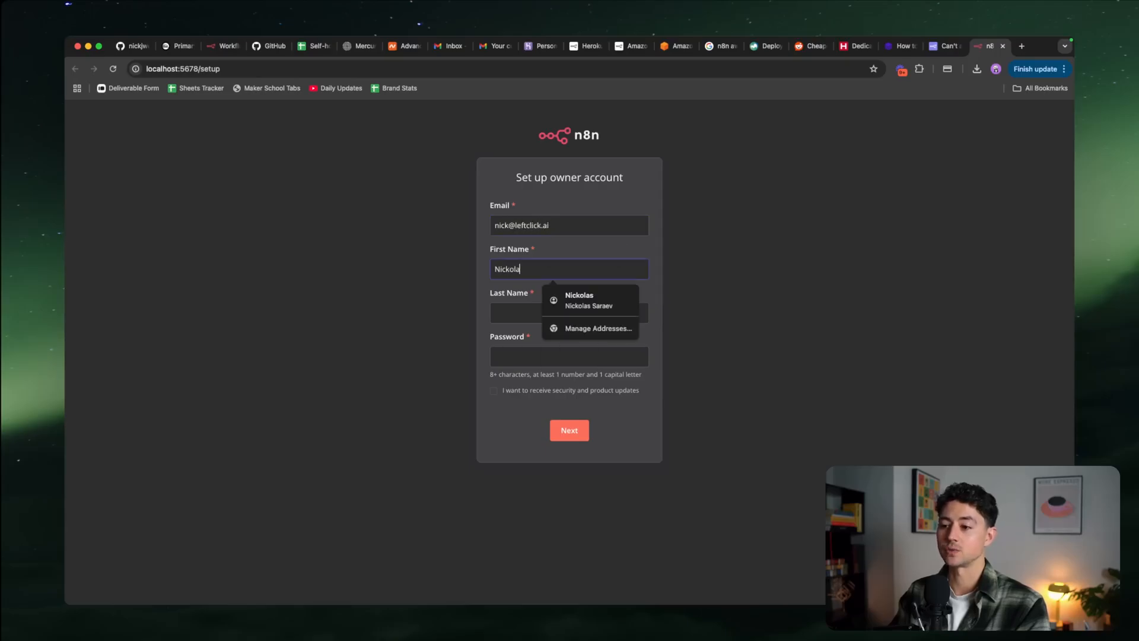
pyautogui.press('Tab')
pyautogui.write('Saraev')
pyautogui.press('Tab')
pyautogui.write('•••••••••••')
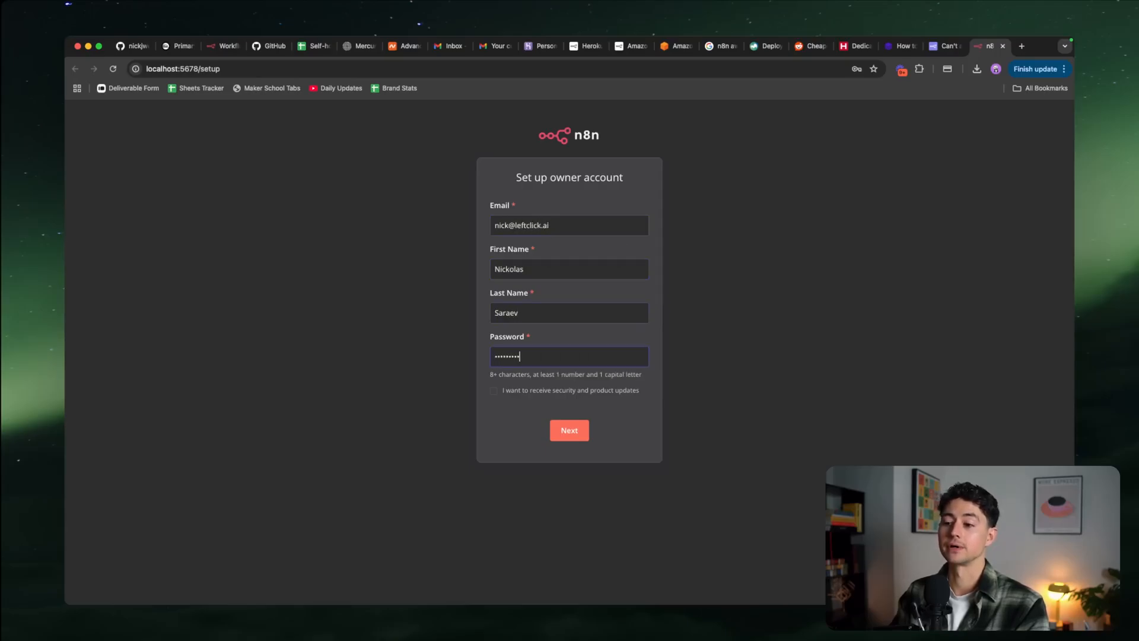
pyautogui.click(556, 432)
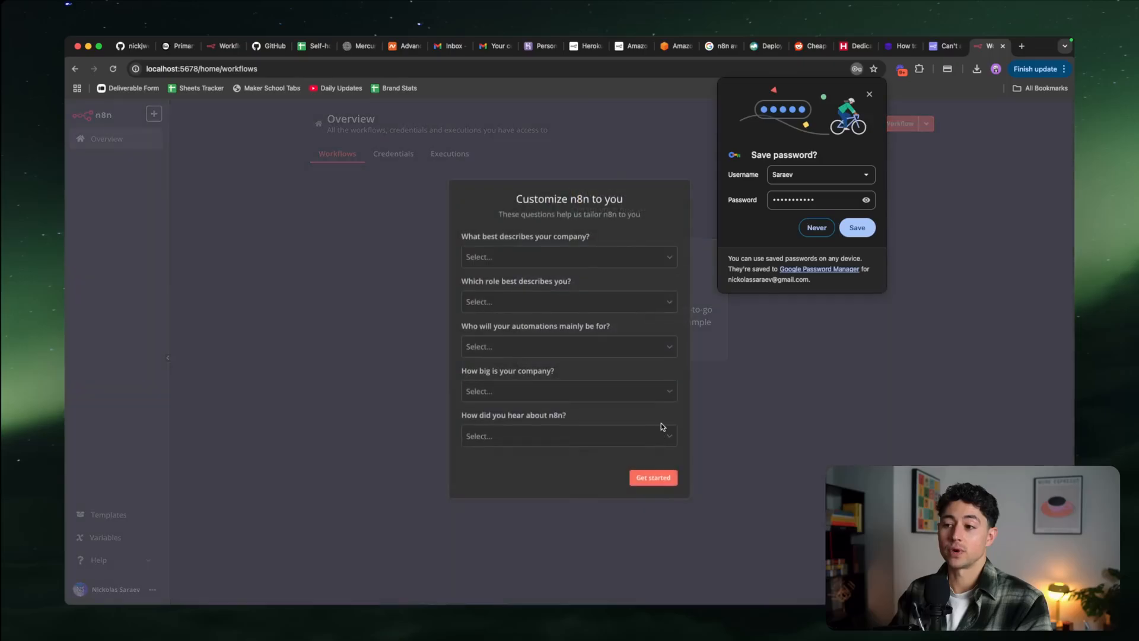
# Answer the survey (SaaS, Business Owner, Myself, under 20 people, Google), skip the license offer, decline password saving.
pyautogui.click(597, 257)
pyautogui.click(585, 287)
pyautogui.click(580, 301)
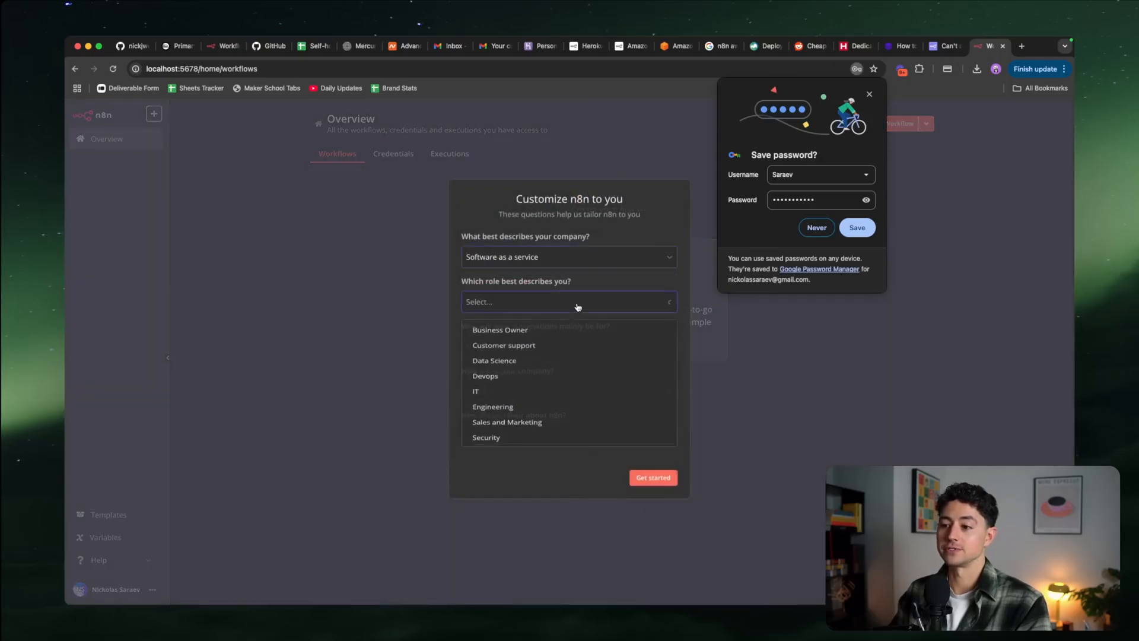
pyautogui.click(571, 324)
pyautogui.click(570, 349)
pyautogui.click(569, 352)
pyautogui.click(568, 346)
pyautogui.click(555, 377)
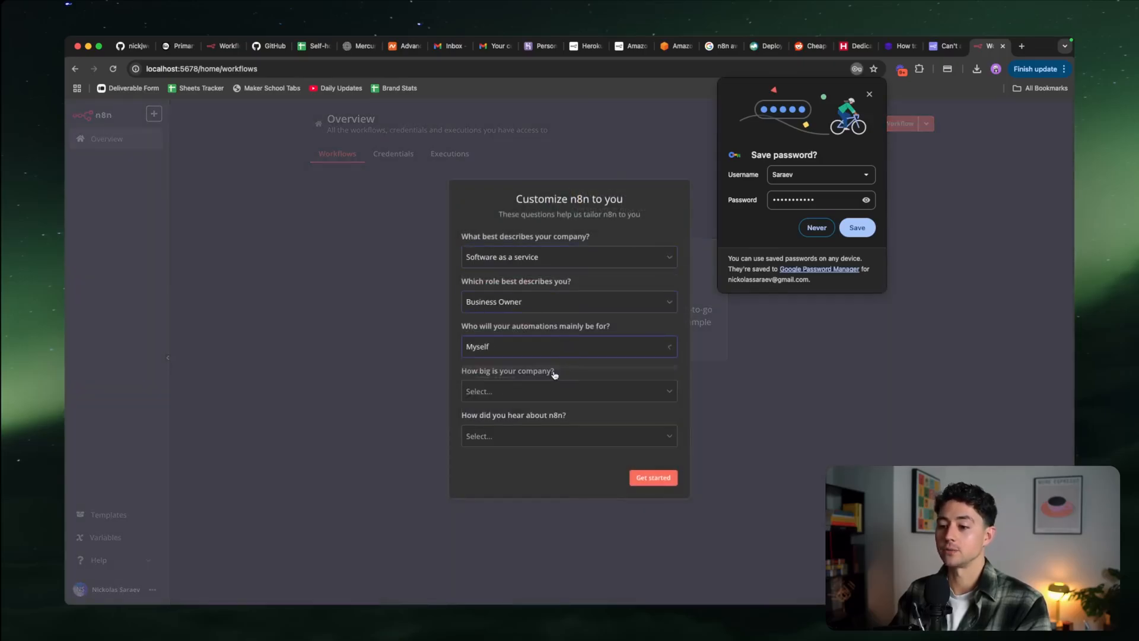
pyautogui.click(557, 394)
pyautogui.click(534, 420)
pyautogui.click(552, 437)
pyautogui.click(591, 464)
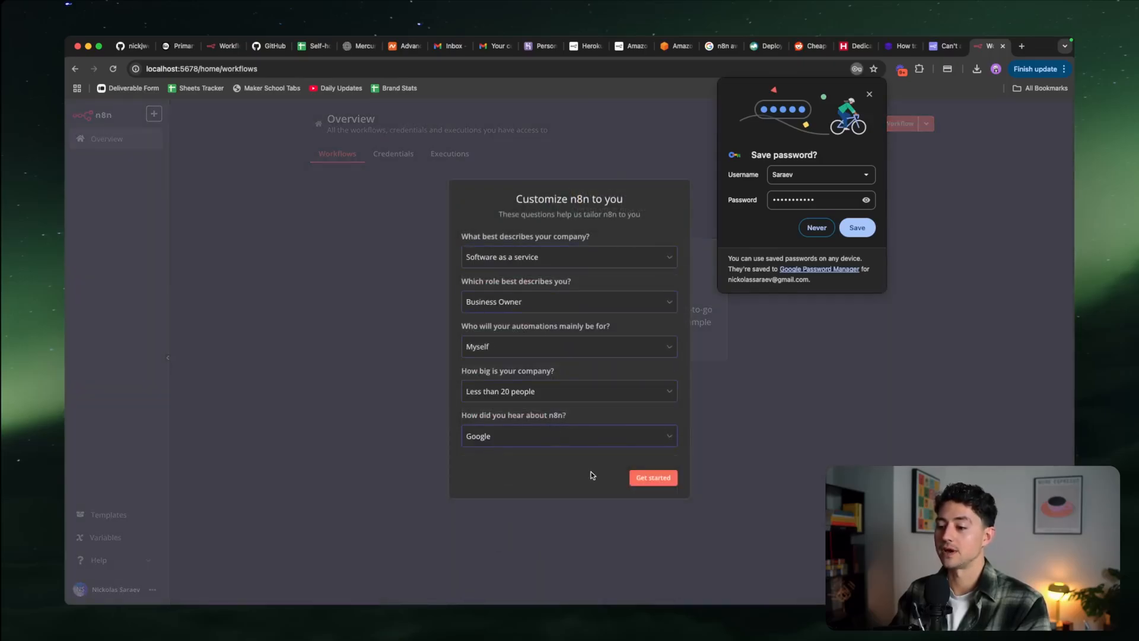
pyautogui.click(633, 476)
pyautogui.click(457, 467)
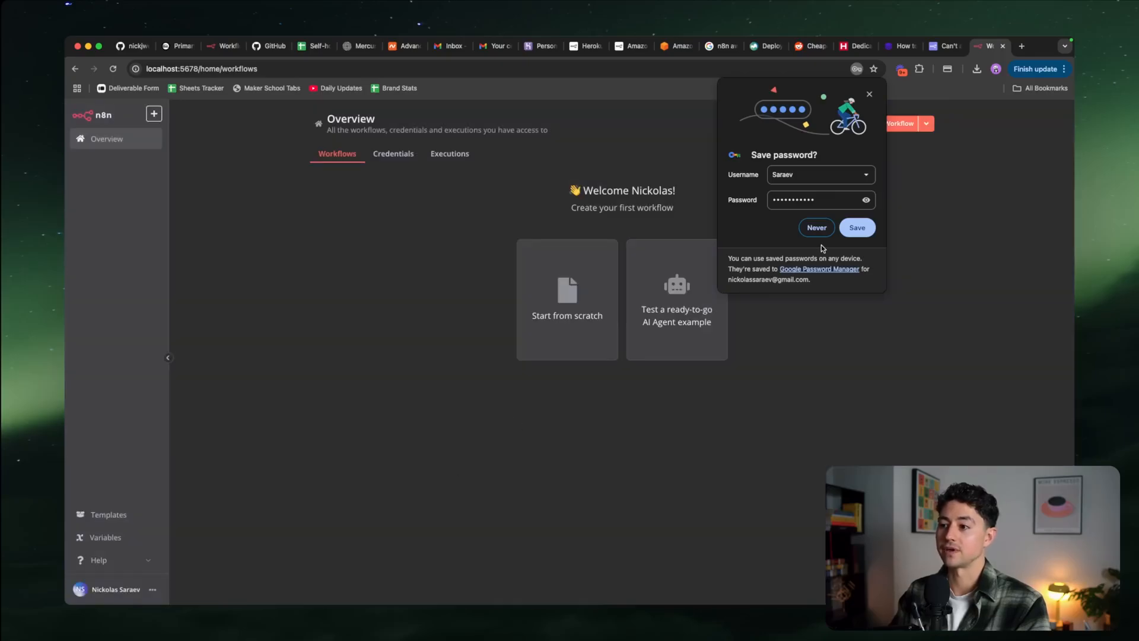
pyautogui.click(819, 225)
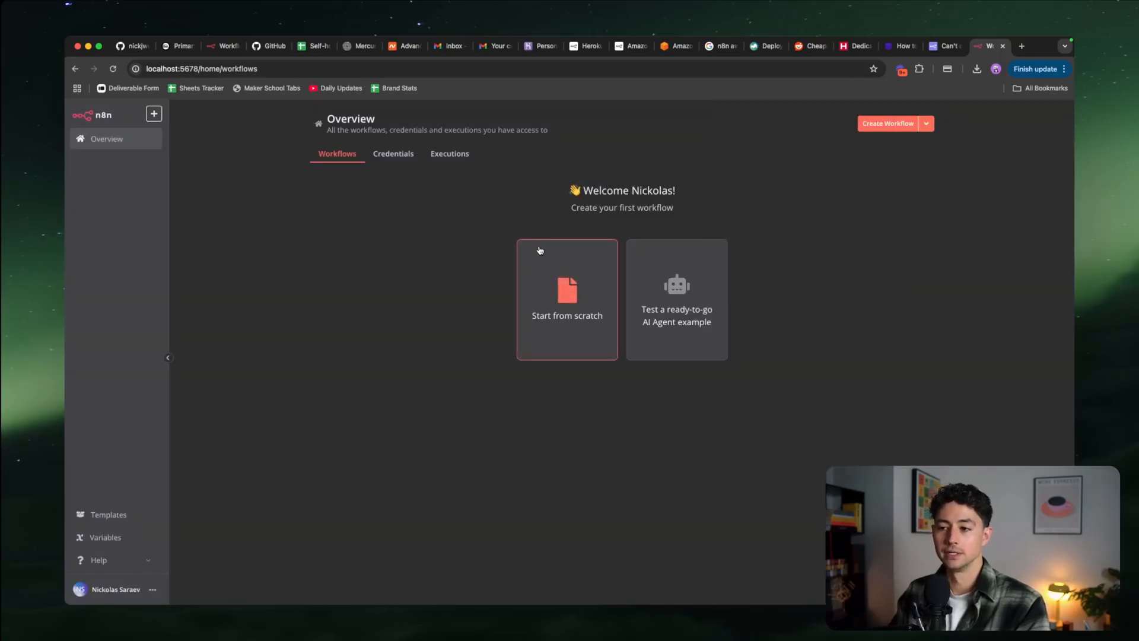
# Start a blank workflow from scratch and peek at the first-step trigger choices without picking one.
pyautogui.click(544, 274)
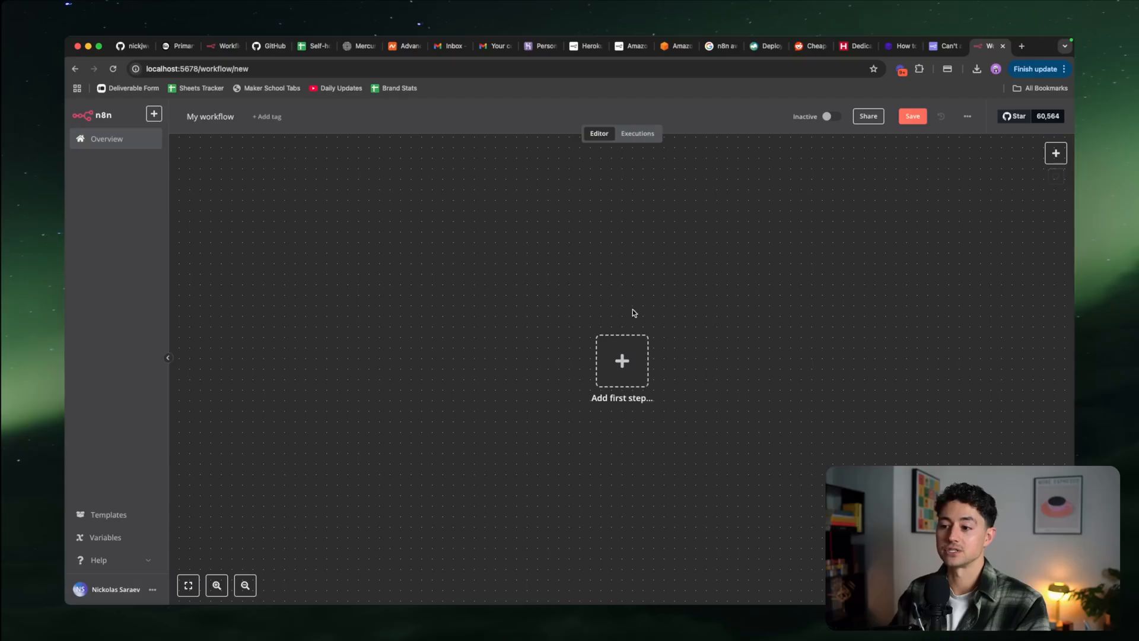
pyautogui.hscroll(2, 632, 312)
pyautogui.scroll(5, 560, 344)
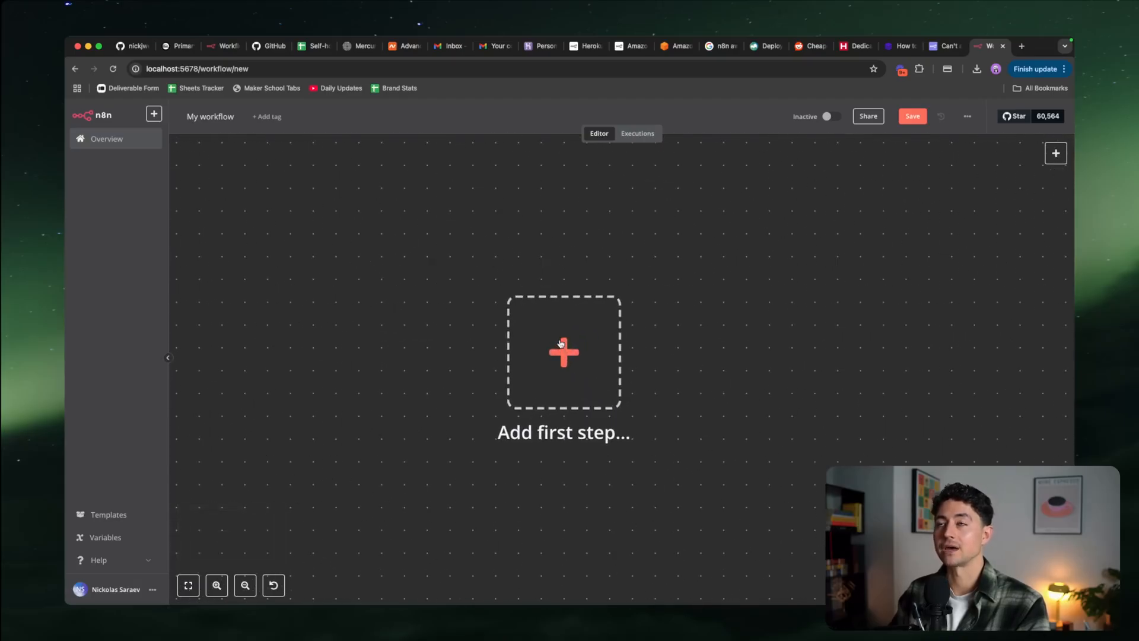
pyautogui.click(552, 377)
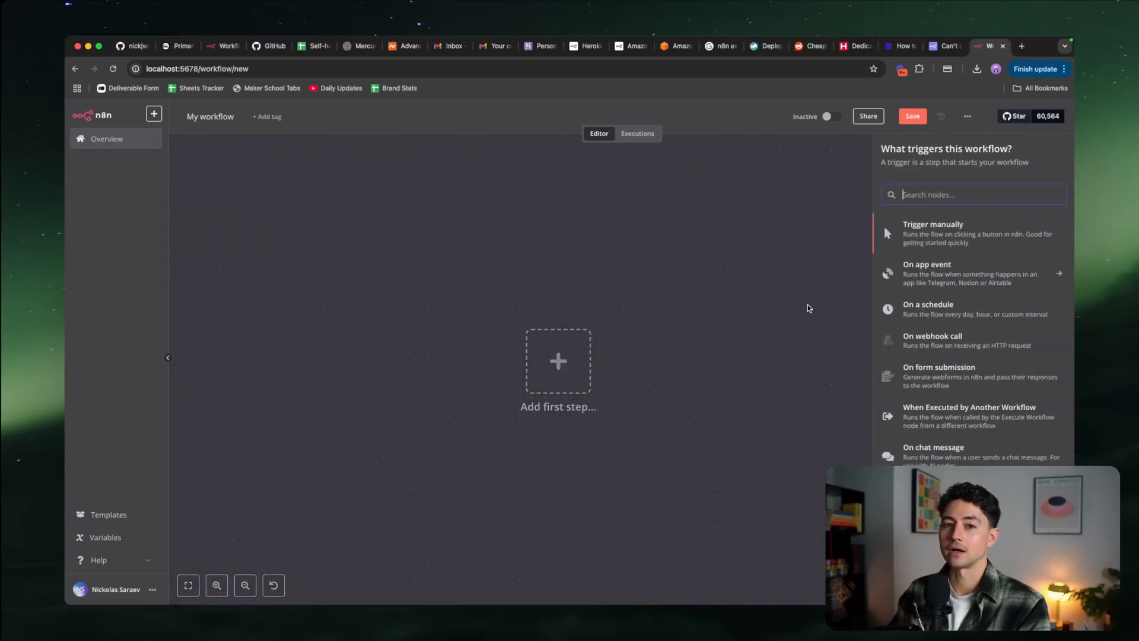
pyautogui.click(734, 314)
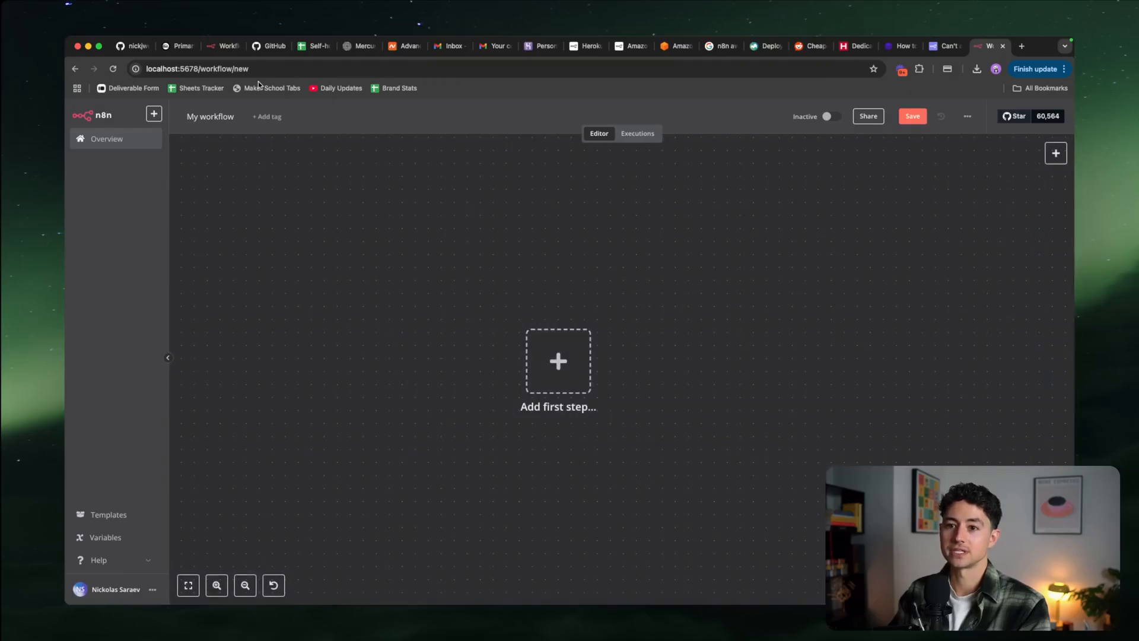
# Highlight the localhost:5678 part of the browser address.
pyautogui.click(148, 69)
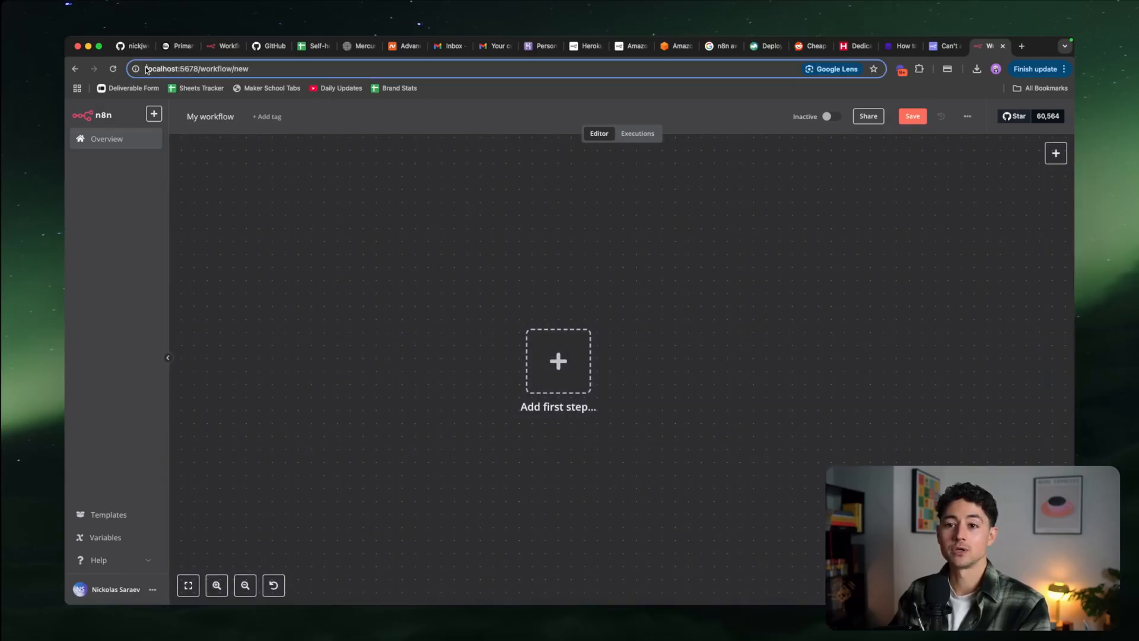
pyautogui.click(206, 70)
pyautogui.moveTo(199, 71); pyautogui.dragTo(153, 71)
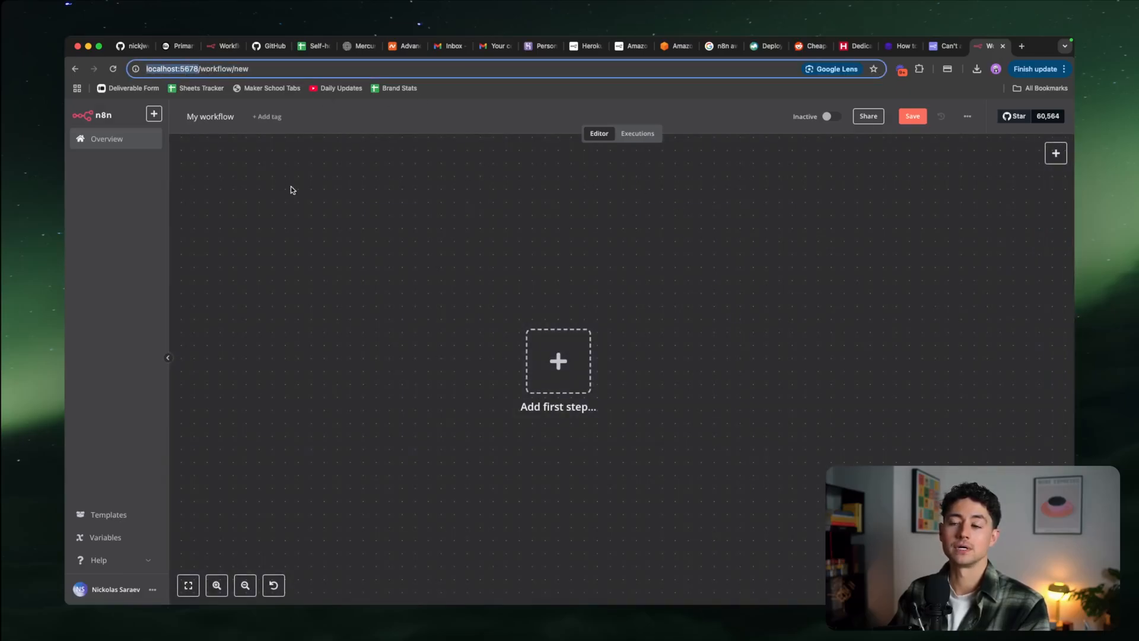
# Add a Webhook trigger as the first step and note its test URL still uses localhost:5678.
pyautogui.click(532, 322)
pyautogui.press('Tab')
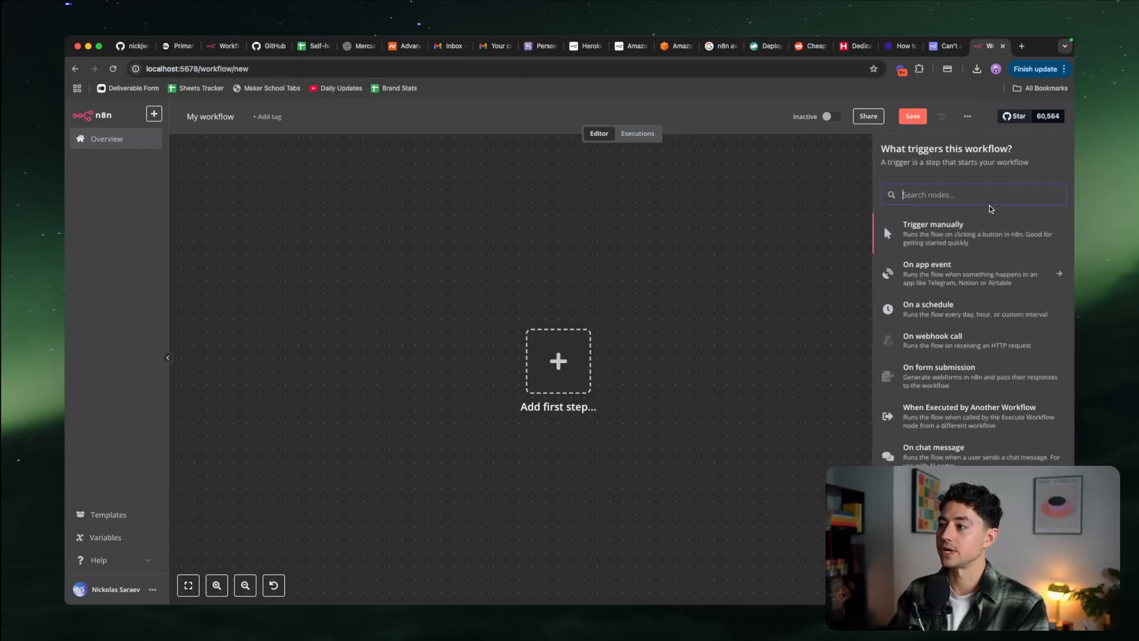
pyautogui.write('web')
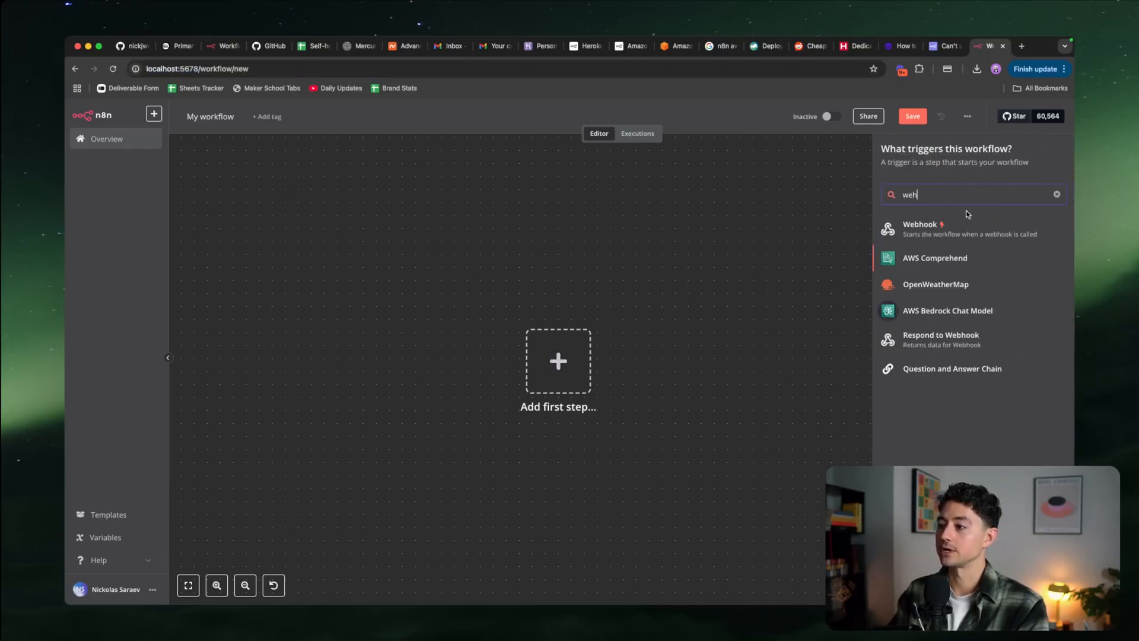
pyautogui.click(956, 231)
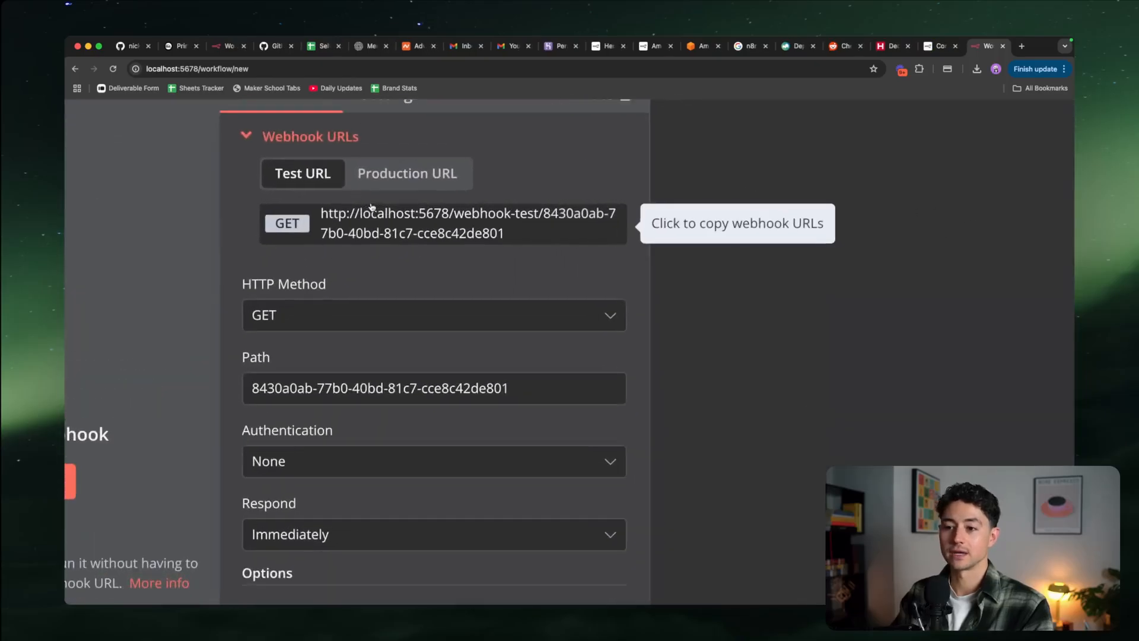
pyautogui.click(628, 108)
pyautogui.press('super+Tab')
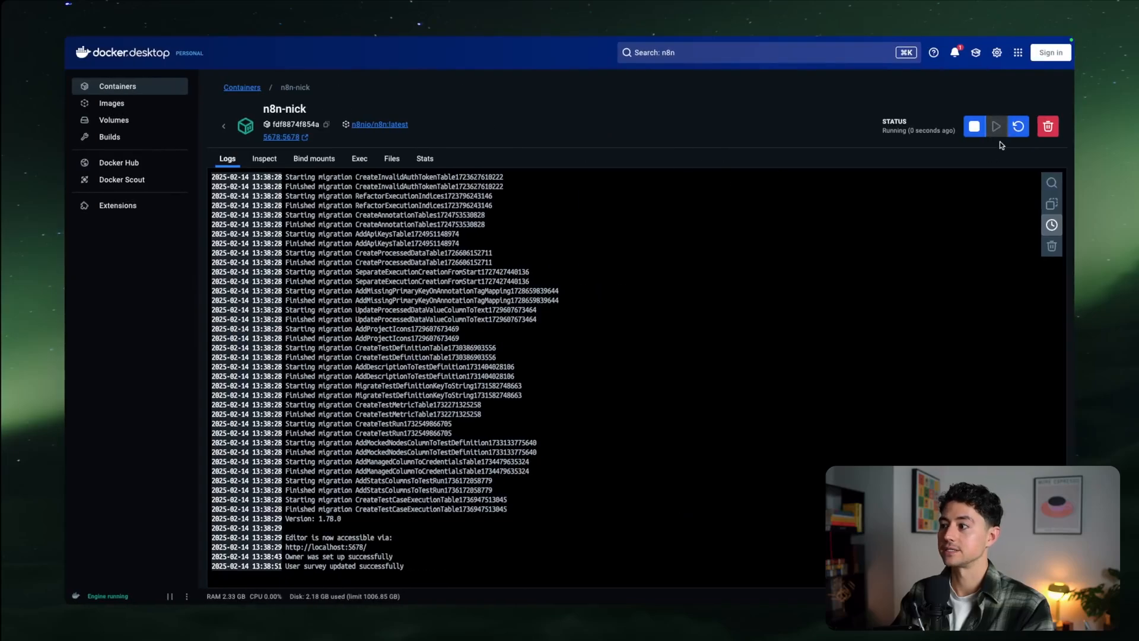
# Stop and permanently delete the n8n-nick container.
pyautogui.click(973, 126)
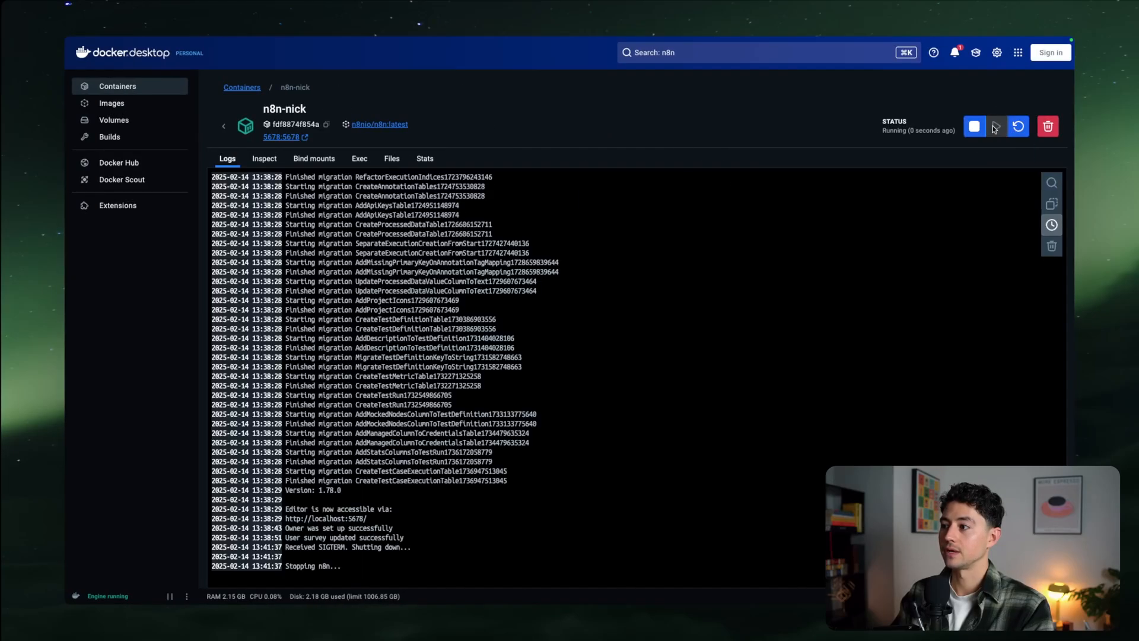
pyautogui.click(1048, 125)
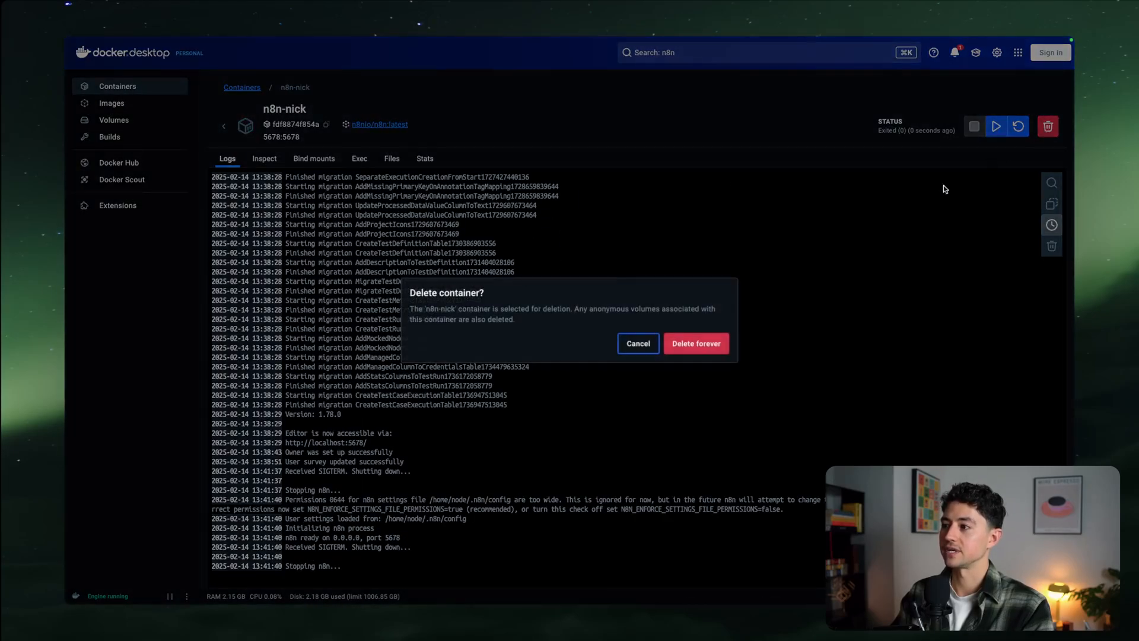
pyautogui.click(696, 343)
# Find the official n8nio/n8n image and start running a new container from it.
pyautogui.click(652, 52)
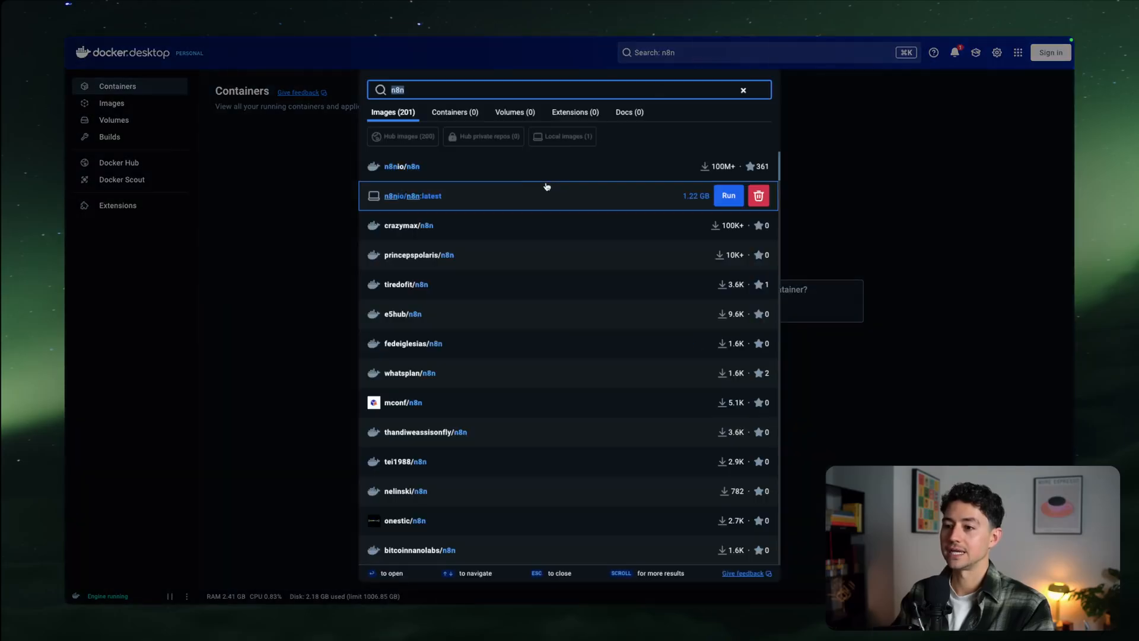
pyautogui.click(514, 191)
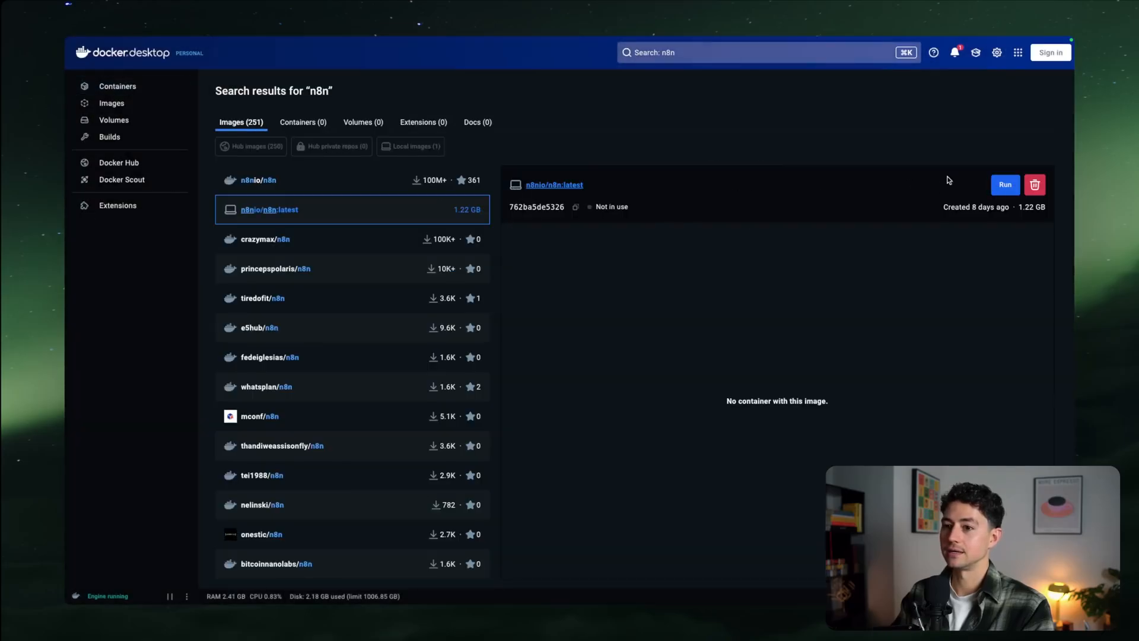
pyautogui.click(359, 184)
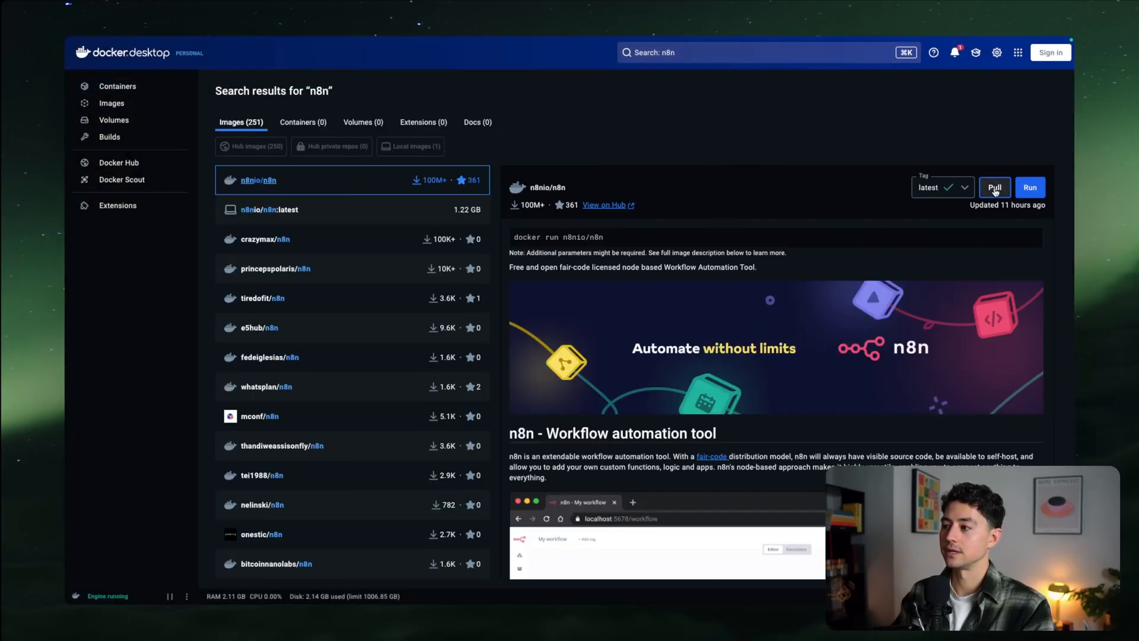
pyautogui.click(1030, 189)
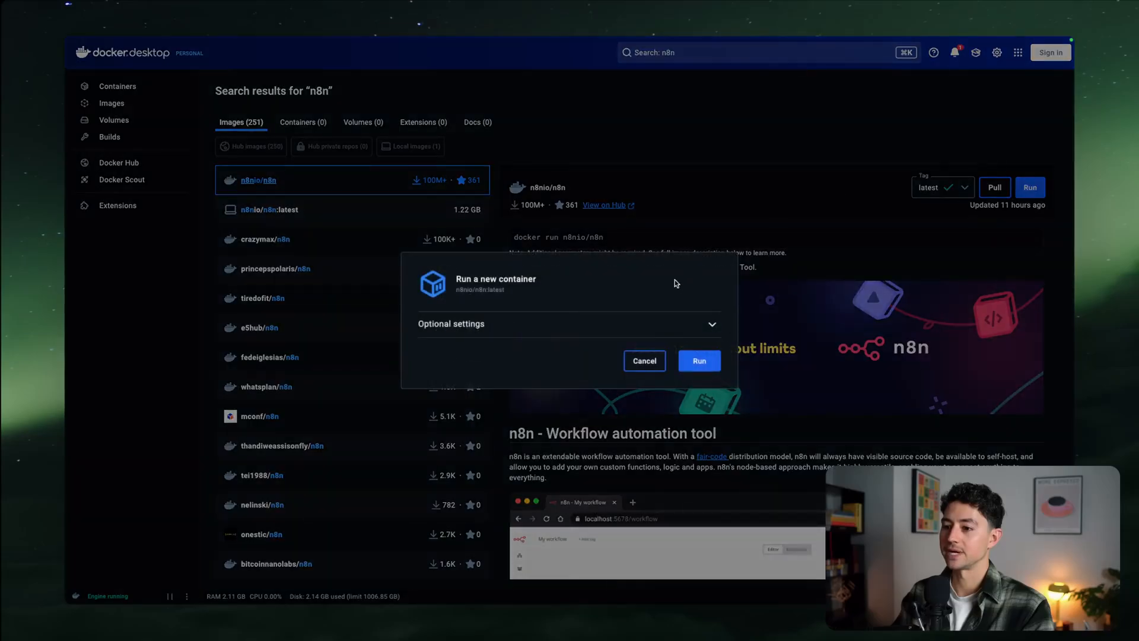
# Add environment variable WEBHOOK_URL with value n8n-nick.leftclick.ai in the optional settings.
pyautogui.click(603, 323)
pyautogui.click(465, 414)
pyautogui.hotkey('ctrl', 'v')
pyautogui.hotkey('ctrl', 'a')
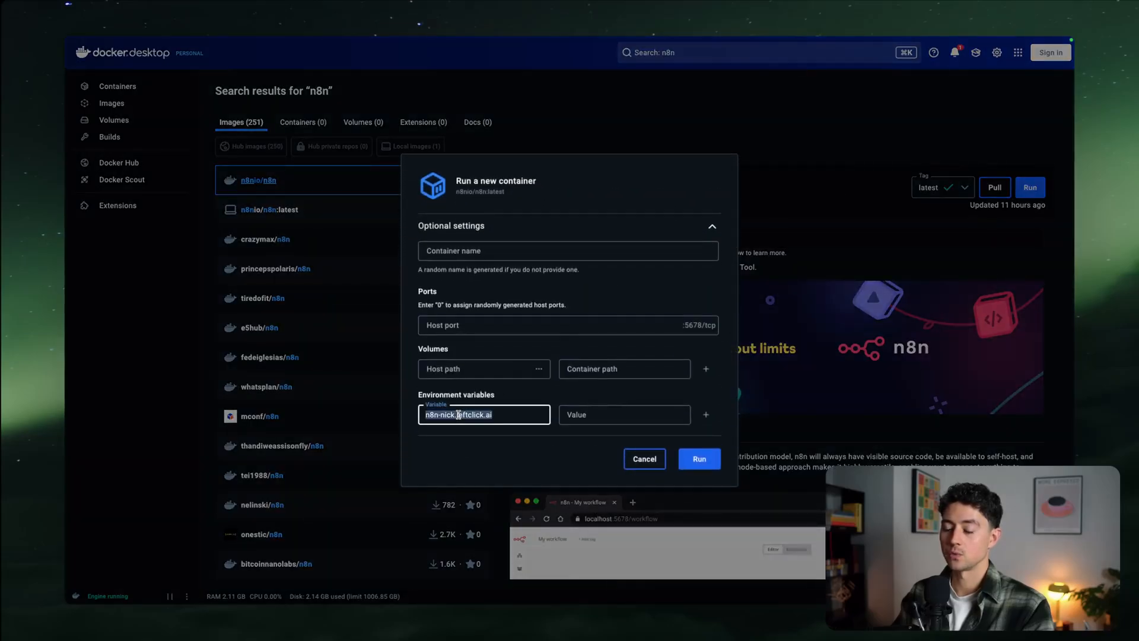
pyautogui.write('webh')
pyautogui.hotkey('ctrl', 'a')
pyautogui.write('W')
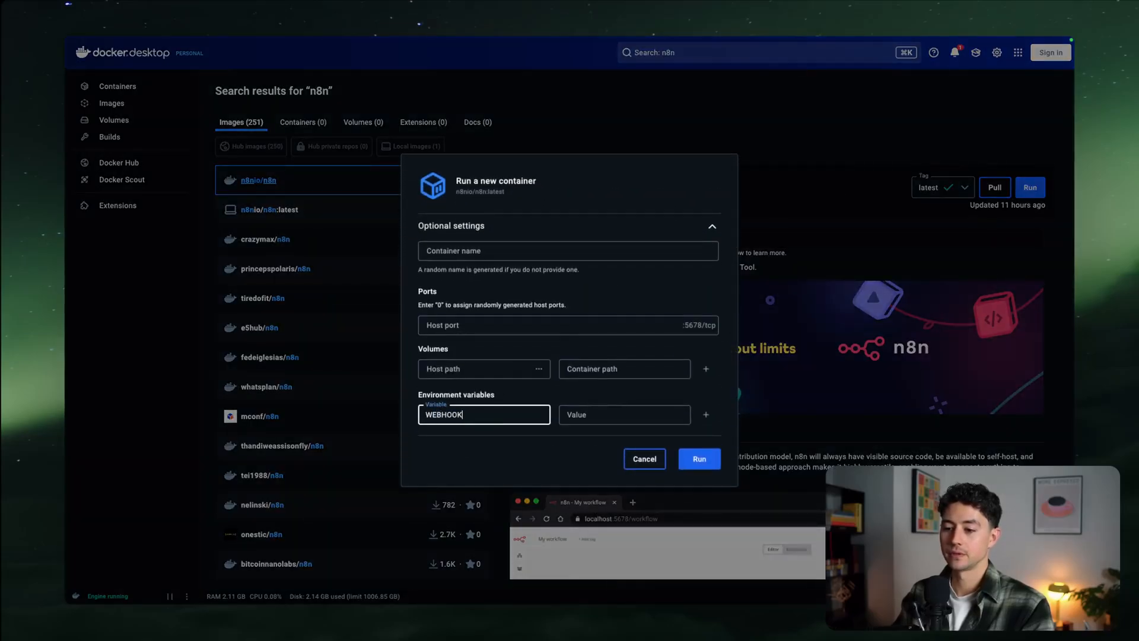
pyautogui.write('EBHOOK_URL')
pyautogui.press('Tab')
pyautogui.write('n8n-nick.leftclick.ai')
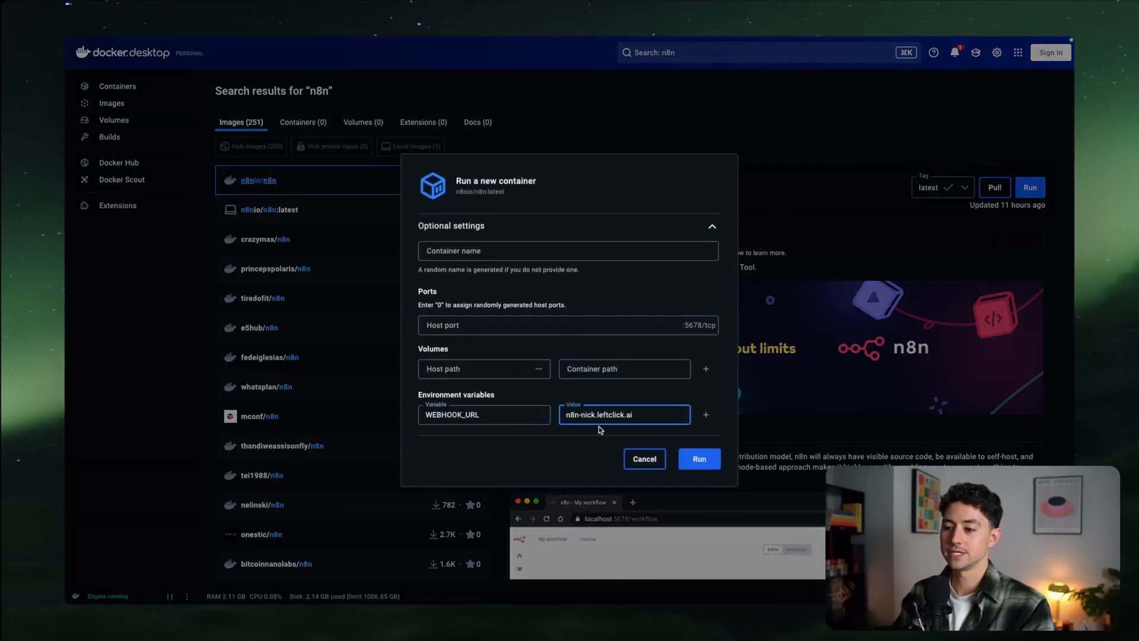
# Set host port 5678 and container name n8n-nick, then launch the container.
pyautogui.click(476, 324)
pyautogui.write('5678')
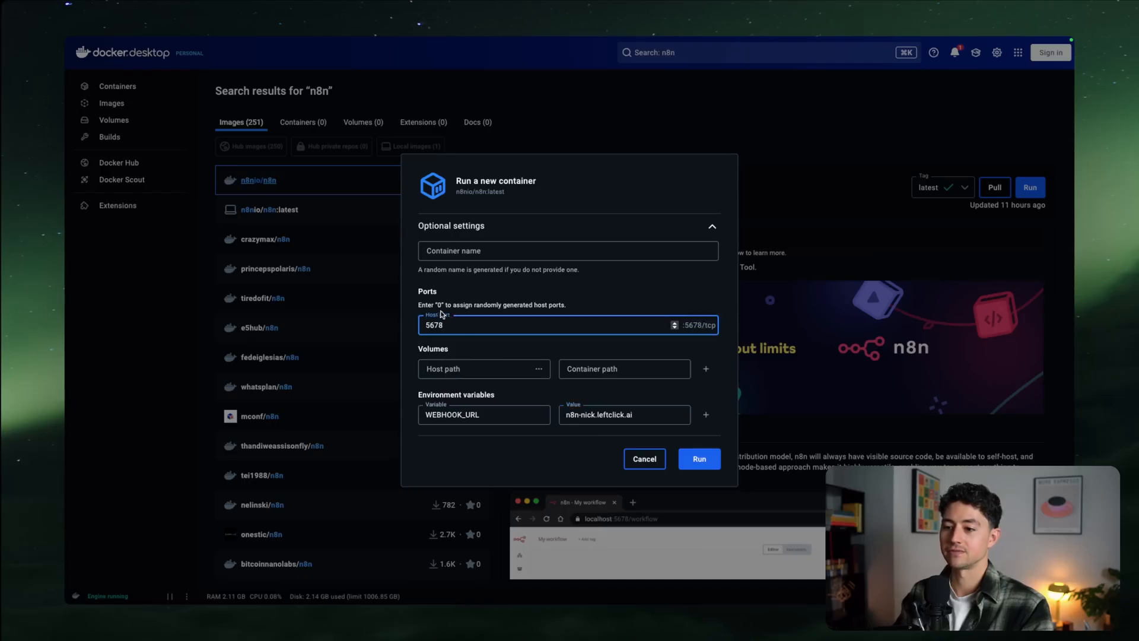
pyautogui.click(539, 249)
pyautogui.write('nick8n-nick')
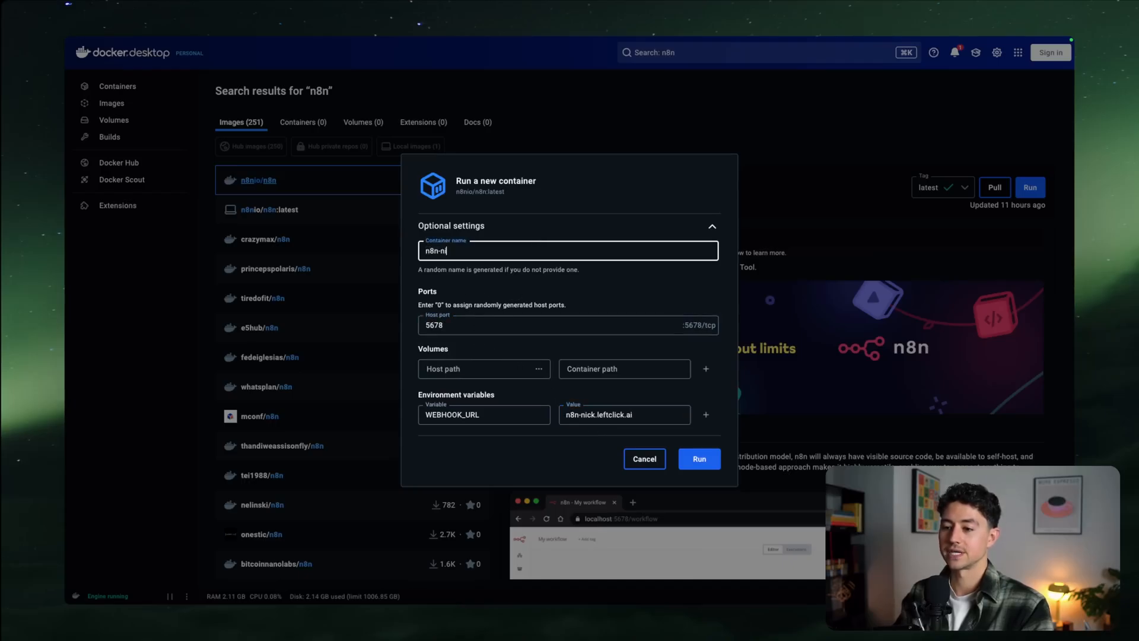
pyautogui.click(690, 458)
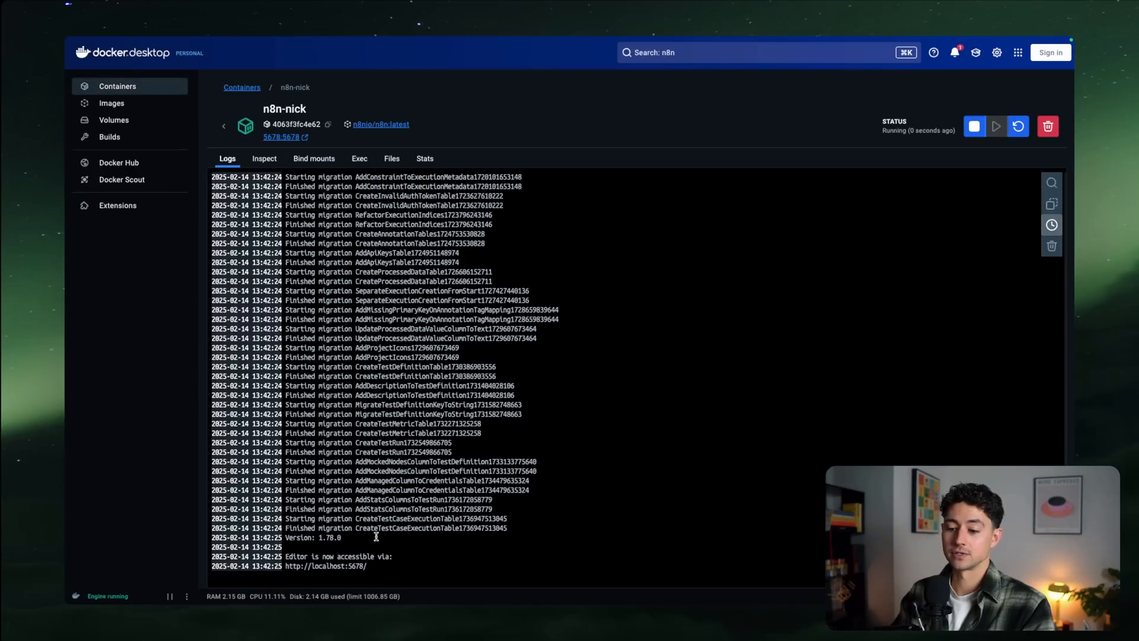
# Open the new n8n instance and recreate the owner account with e-mail, names and password.
pyautogui.click(346, 567)
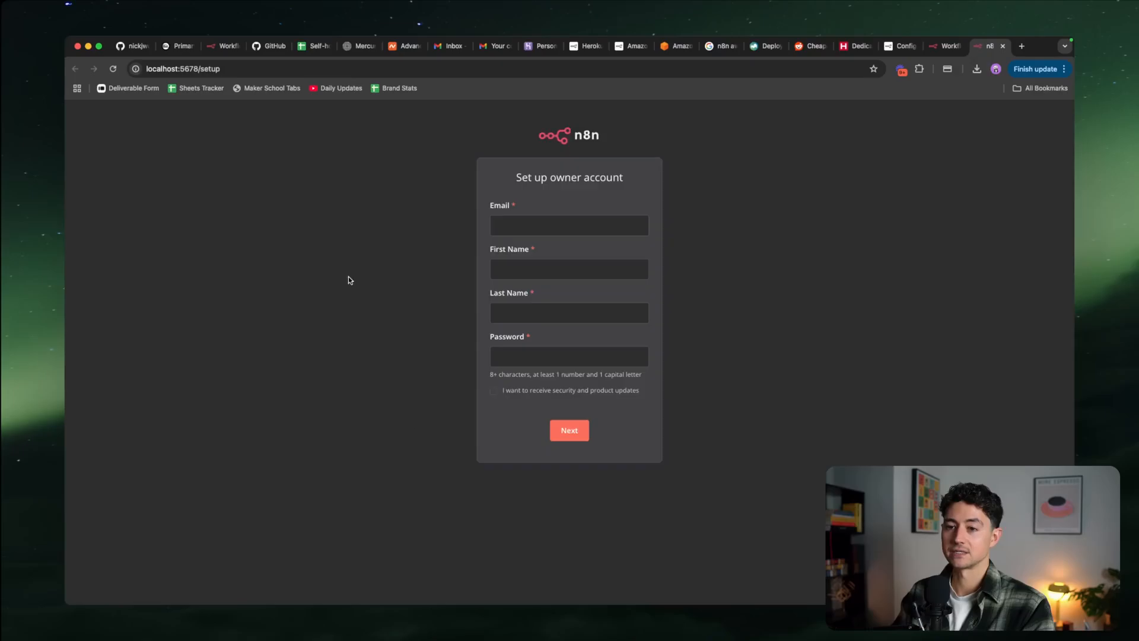
pyautogui.click(501, 225)
pyautogui.press('Tab')
pyautogui.write('Nickolas')
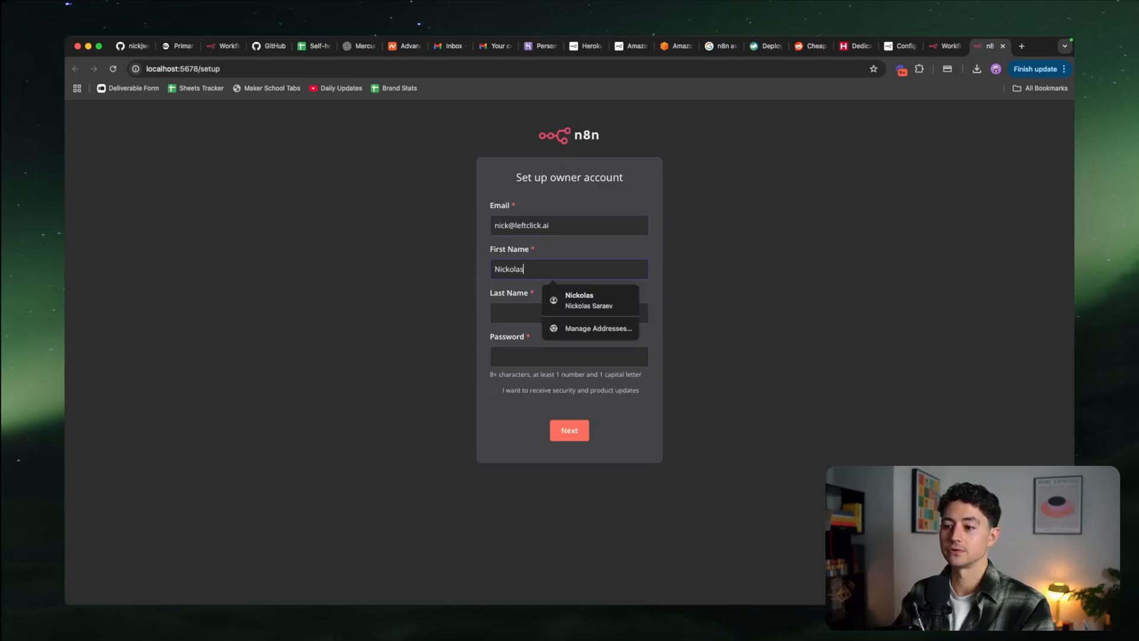
pyautogui.press('Tab')
pyautogui.write('Saraev')
pyautogui.press('Tab')
pyautogui.write('********')
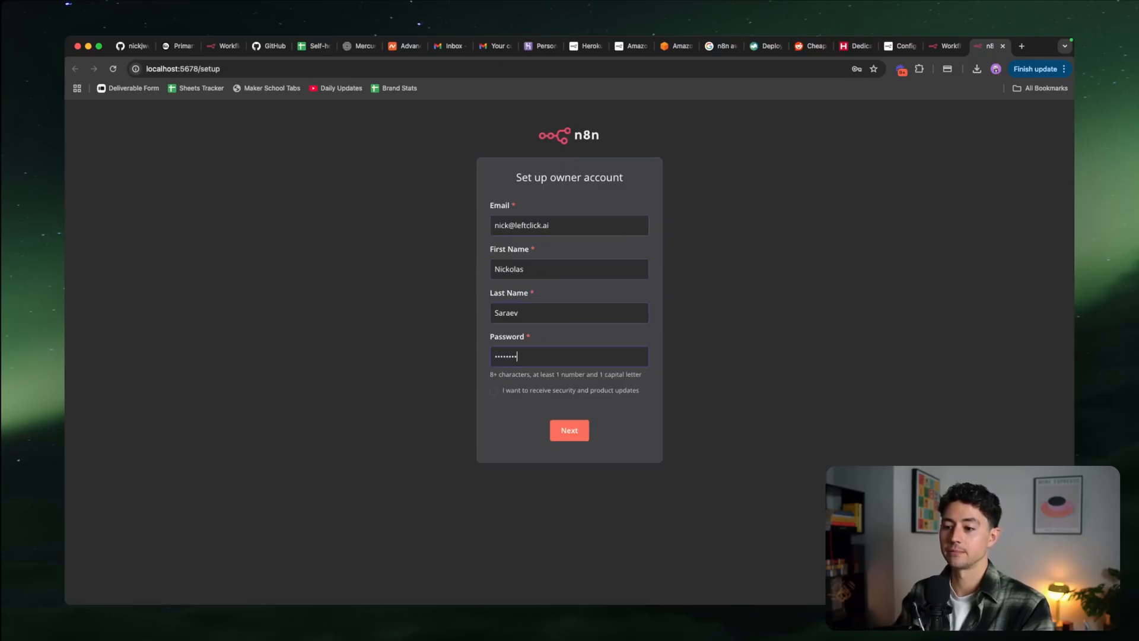
pyautogui.click(570, 430)
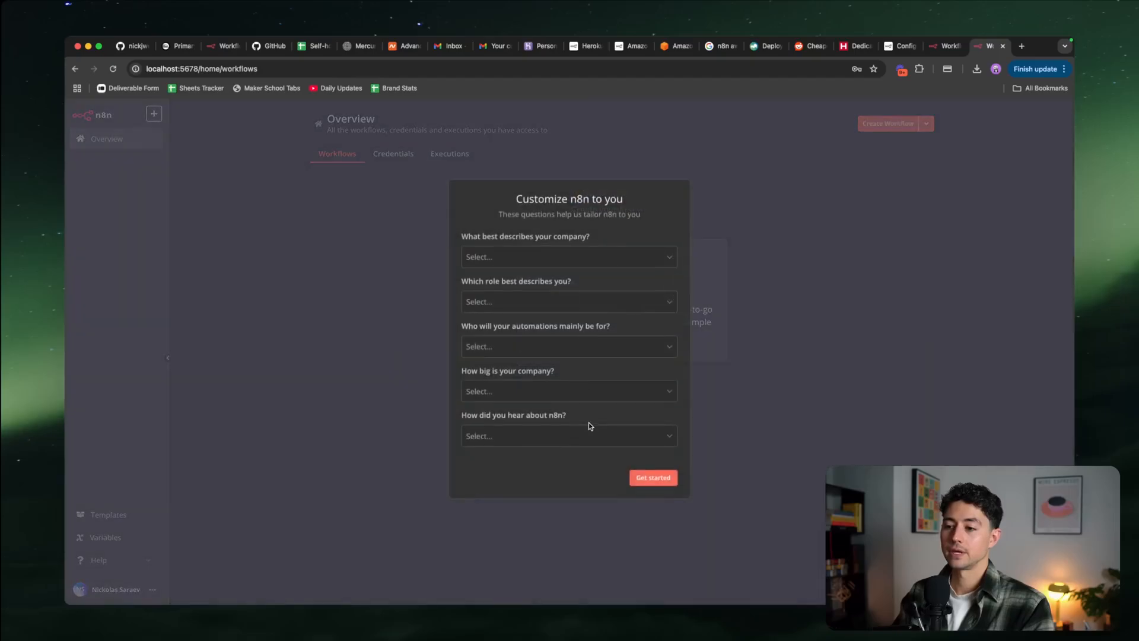
# Answer SaaS, Business Owner, Myself, under 20 people, Google; skip the license offer; start from scratch.
pyautogui.click(525, 257)
pyautogui.click(525, 288)
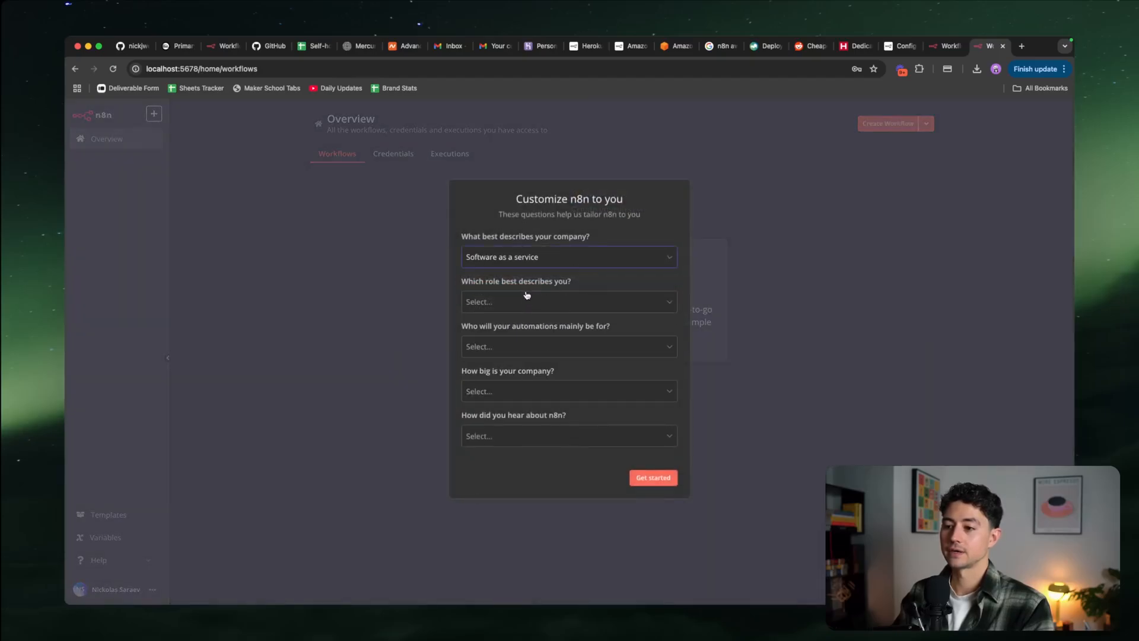
pyautogui.click(526, 301)
pyautogui.click(528, 328)
pyautogui.click(531, 346)
pyautogui.click(529, 376)
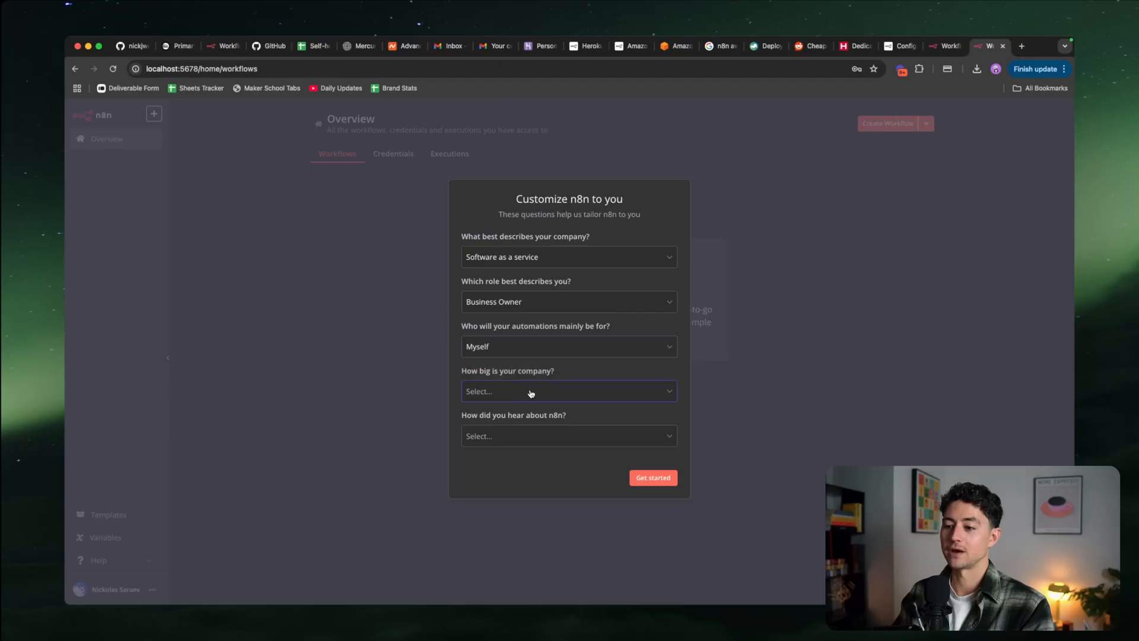
pyautogui.click(528, 391)
pyautogui.click(529, 422)
pyautogui.click(529, 437)
pyautogui.click(529, 463)
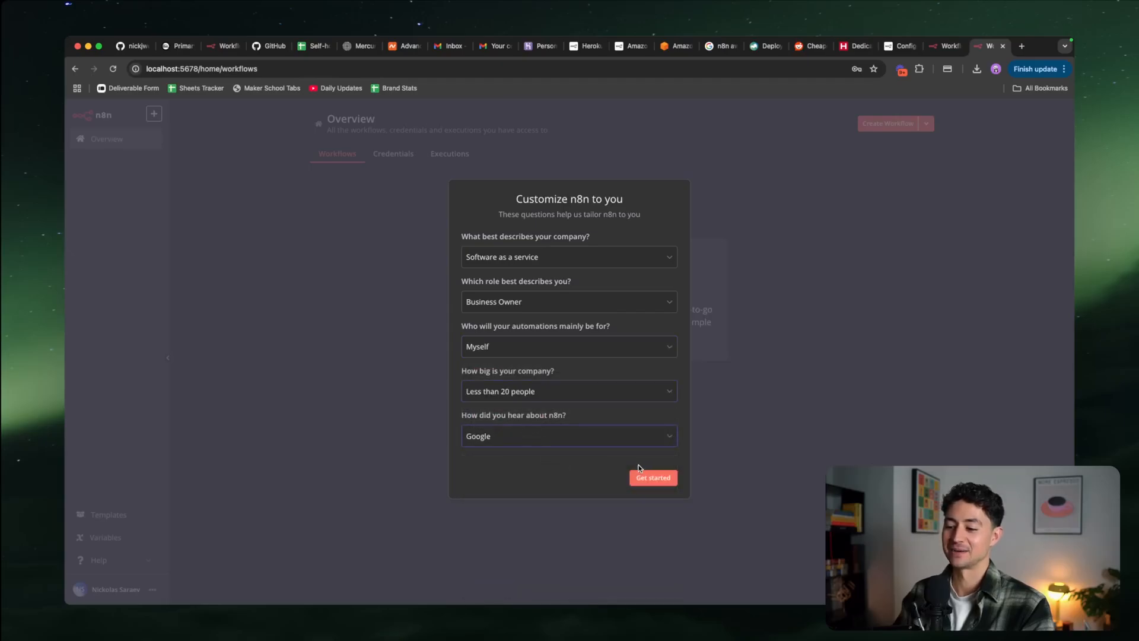
pyautogui.click(641, 476)
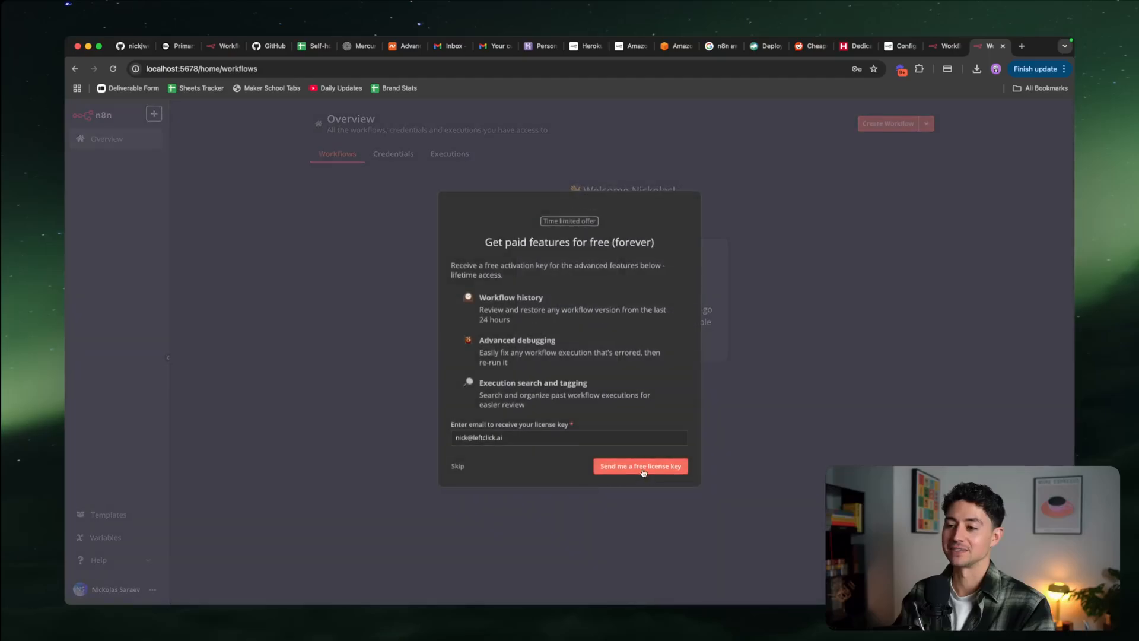
pyautogui.click(461, 465)
pyautogui.click(548, 330)
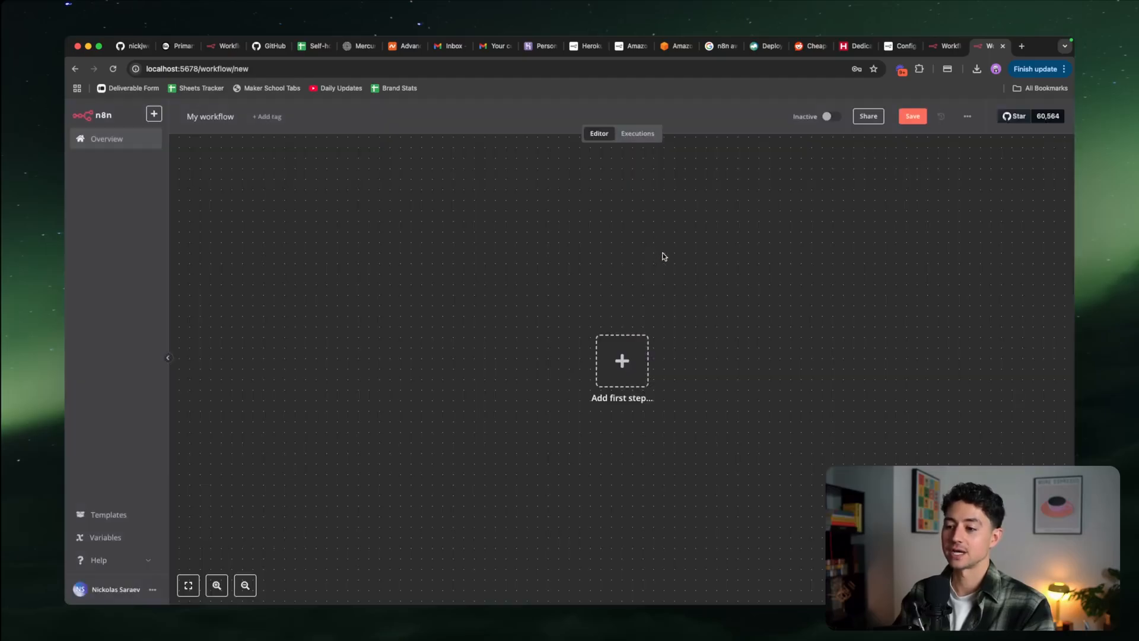
# Add a Webhook trigger via 'webh' and confirm its test URL now uses n8n-nick.leftclick.ai.
pyautogui.press('Tab')
pyautogui.write('webh')
pyautogui.press('Return')
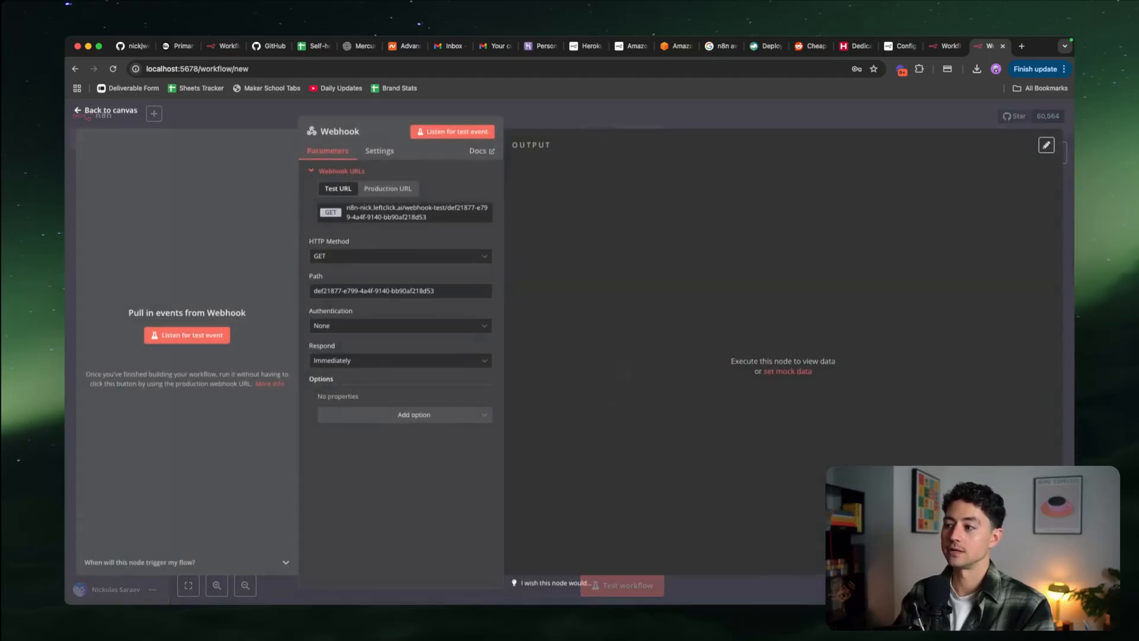
pyautogui.scroll(5, 376, 180)
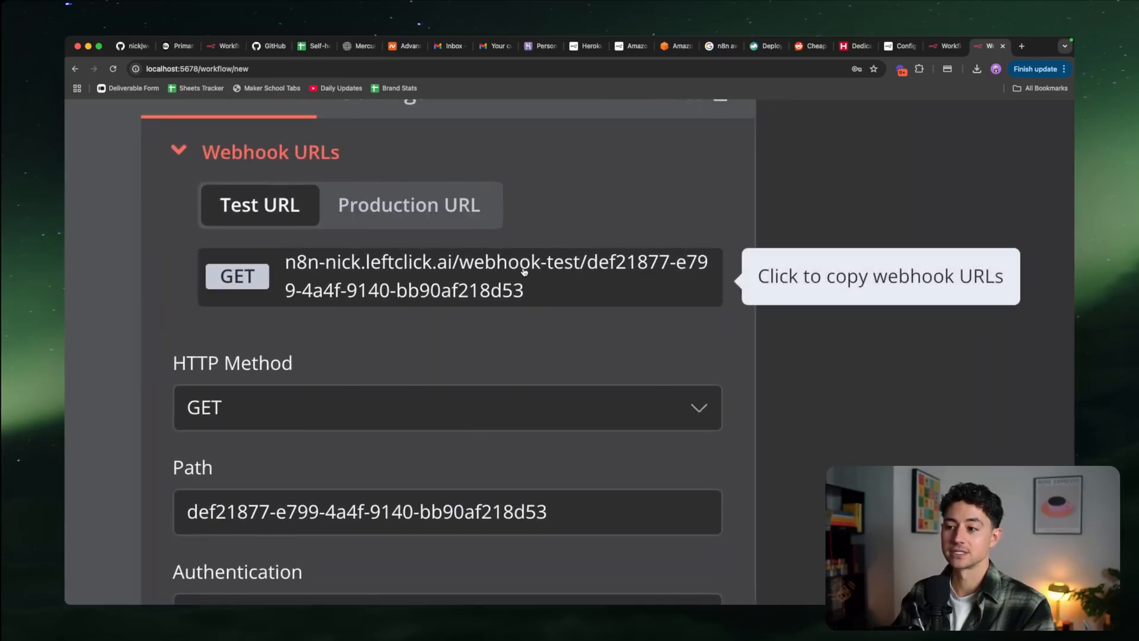
pyautogui.scroll(-5, 525, 271)
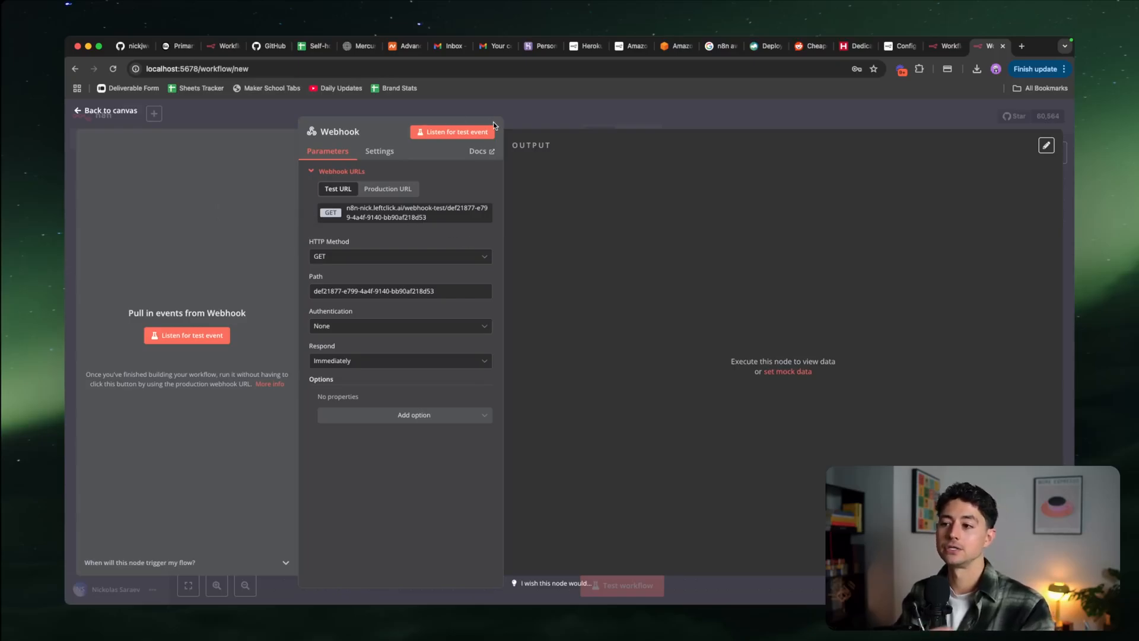
pyautogui.click(583, 120)
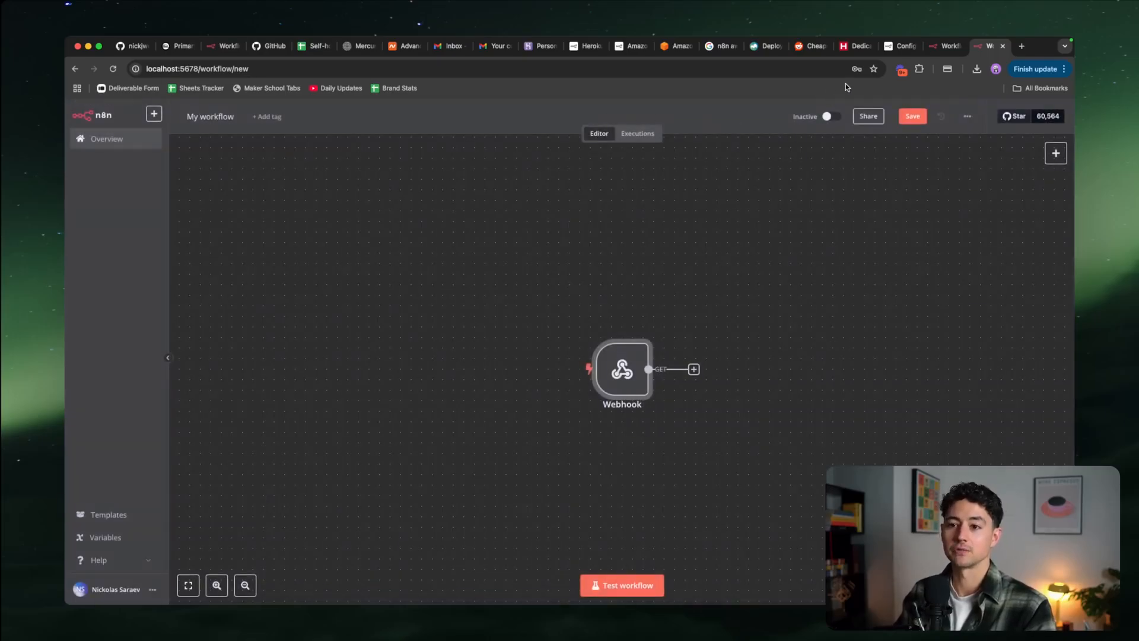
pyautogui.press('super+t')
# Search for nginx, visit nginx.org, then review the n8n environment variables docs.
pyautogui.write('nginx')
pyautogui.press('Return')
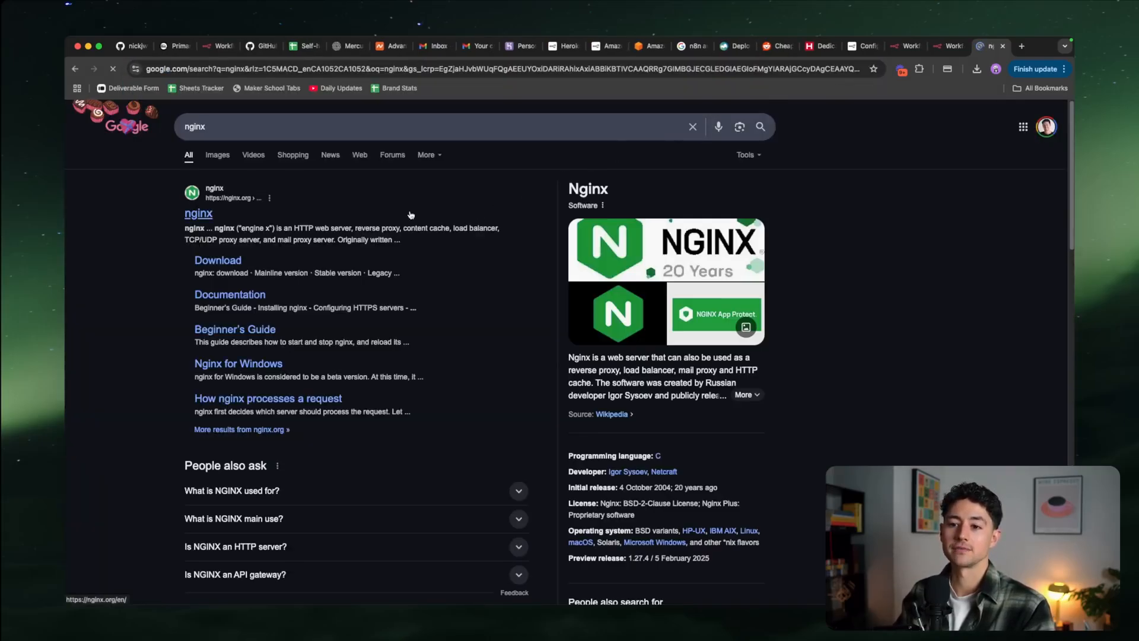
pyautogui.click(411, 215)
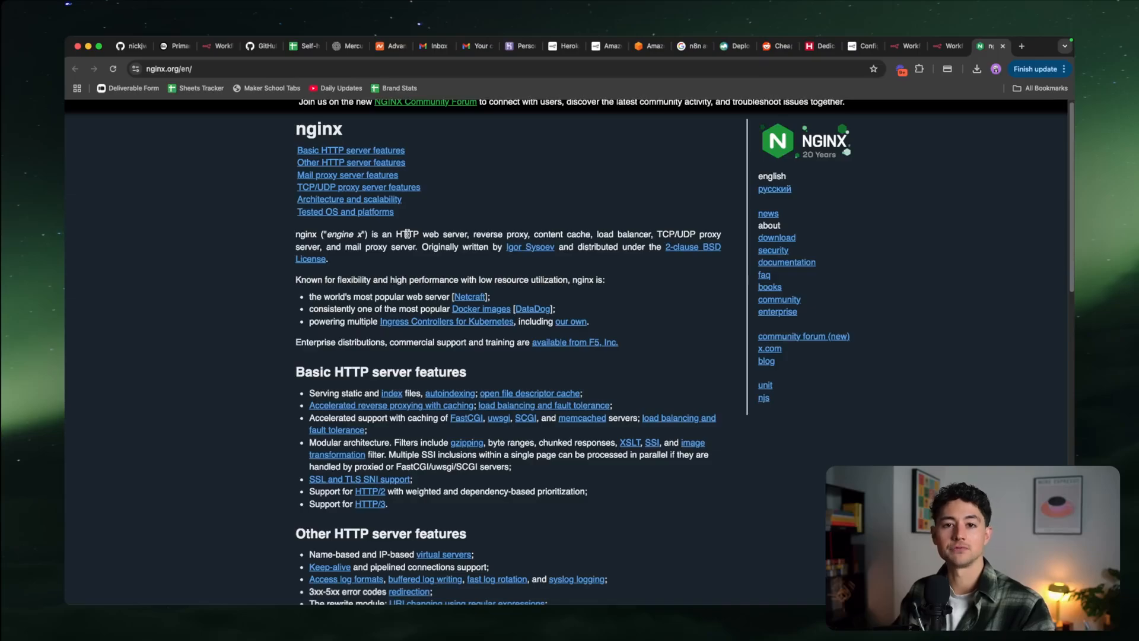
pyautogui.scroll(-2, 407, 234)
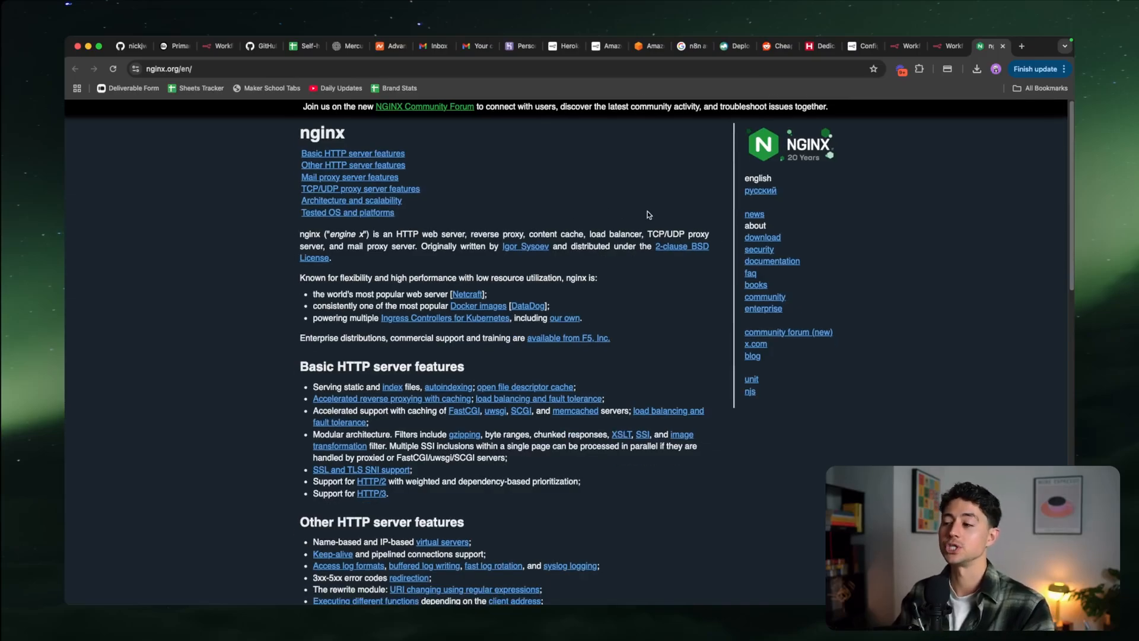
pyautogui.click(858, 48)
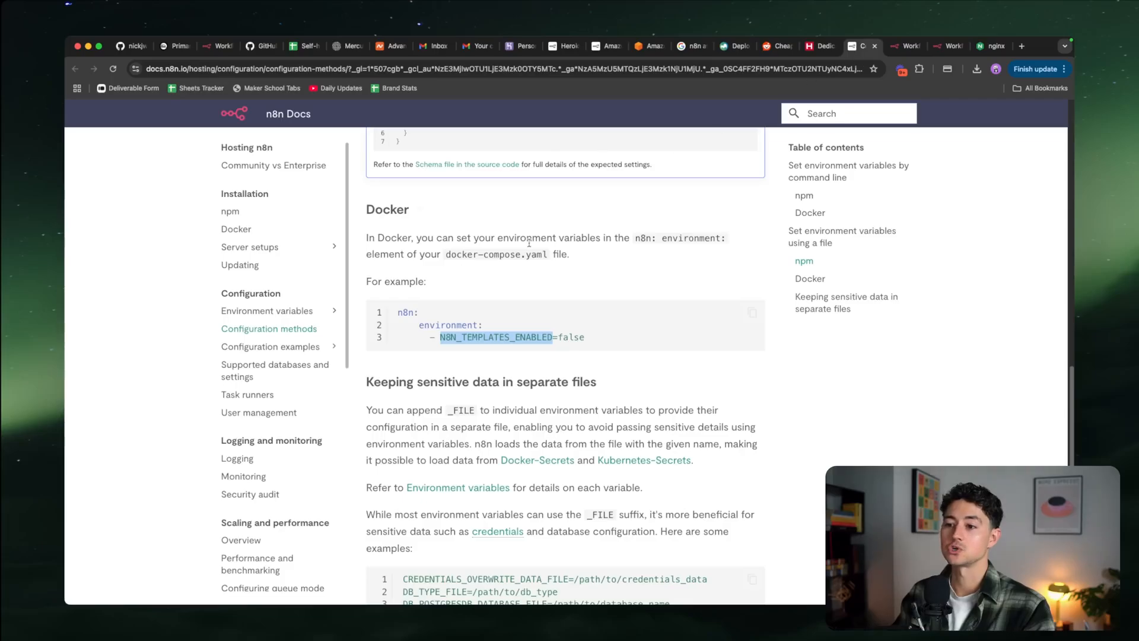
pyautogui.scroll(15, 529, 243)
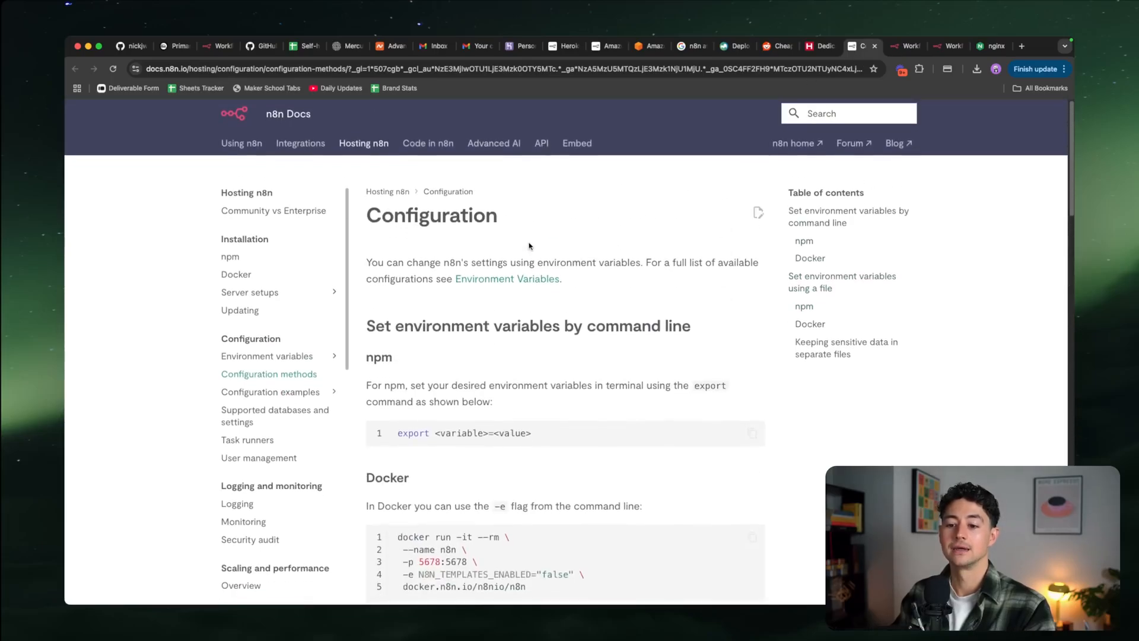
pyautogui.click(259, 357)
# Search 'n8n nginx' and open the community threads on Nginx reverse proxy setups.
pyautogui.click(370, 67)
pyautogui.write('n8n ngi')
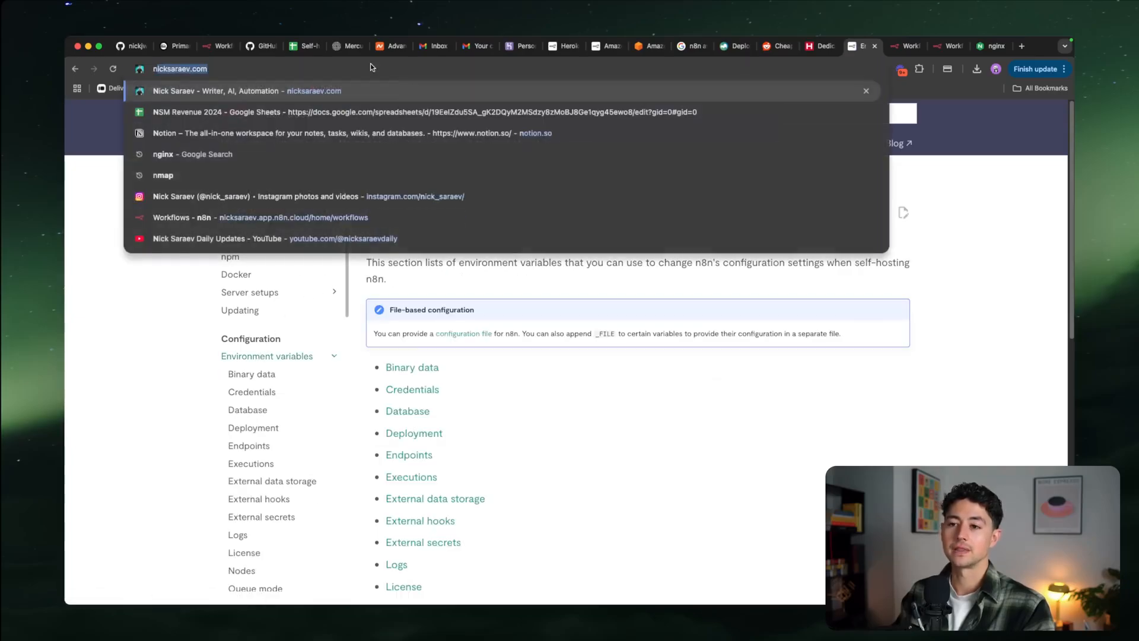
pyautogui.write('nx')
pyautogui.press('Return')
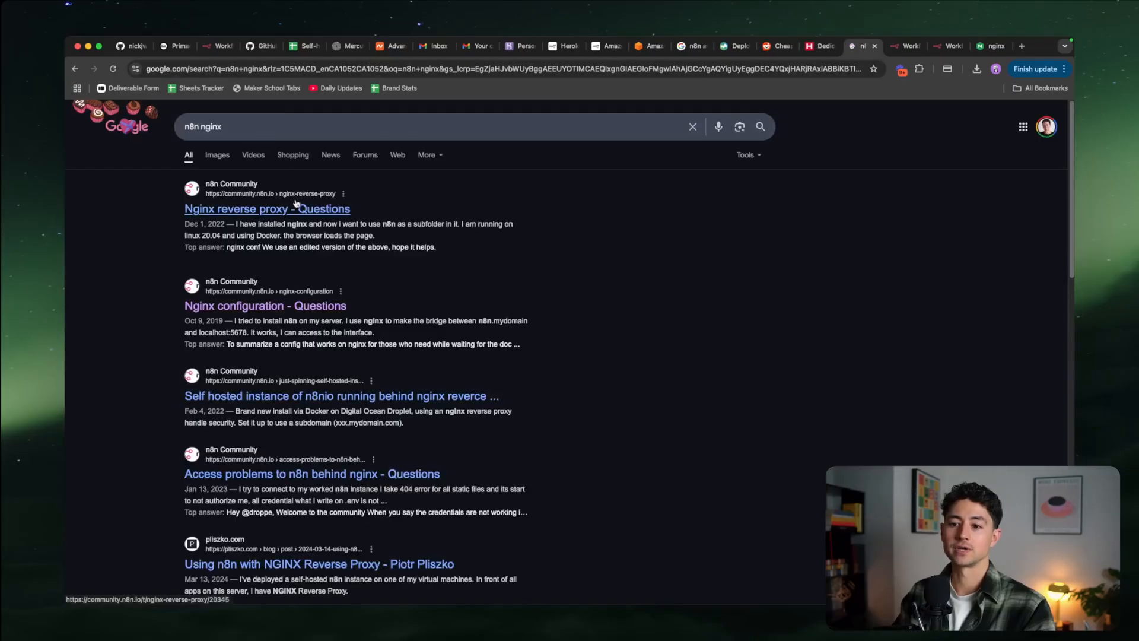
pyautogui.keyDown('super'); pyautogui.click(270, 211); pyautogui.keyUp('super')
pyautogui.scroll(-2, 297, 238)
pyautogui.keyDown('super'); pyautogui.click(330, 257); pyautogui.keyUp('super')
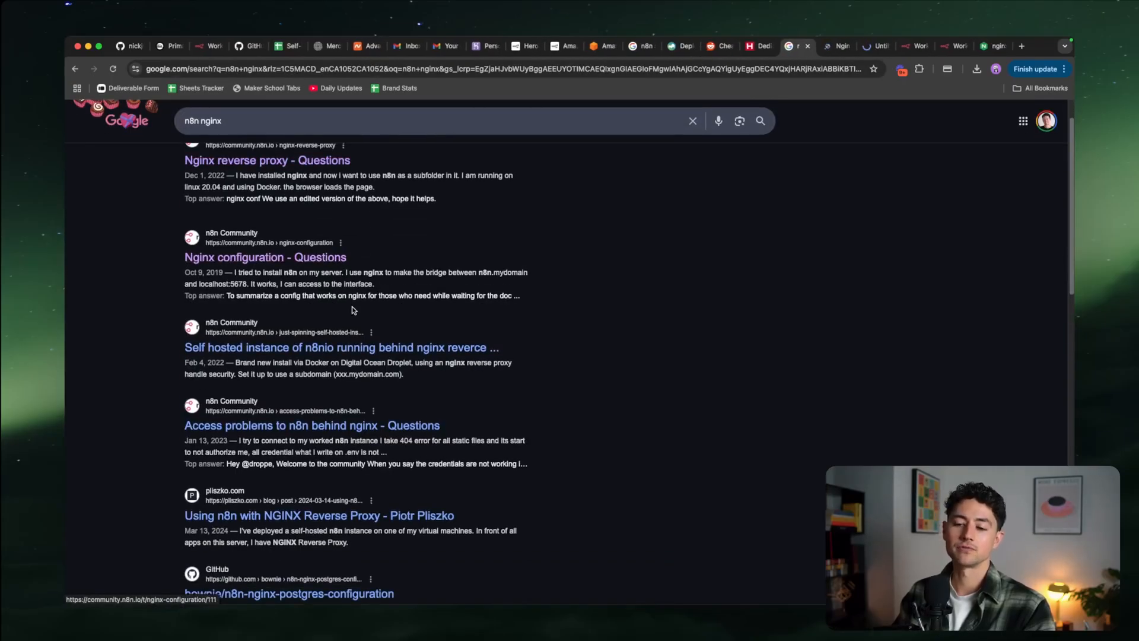
pyautogui.keyDown('super'); pyautogui.click(358, 344); pyautogui.keyUp('super')
pyautogui.press('super+w')
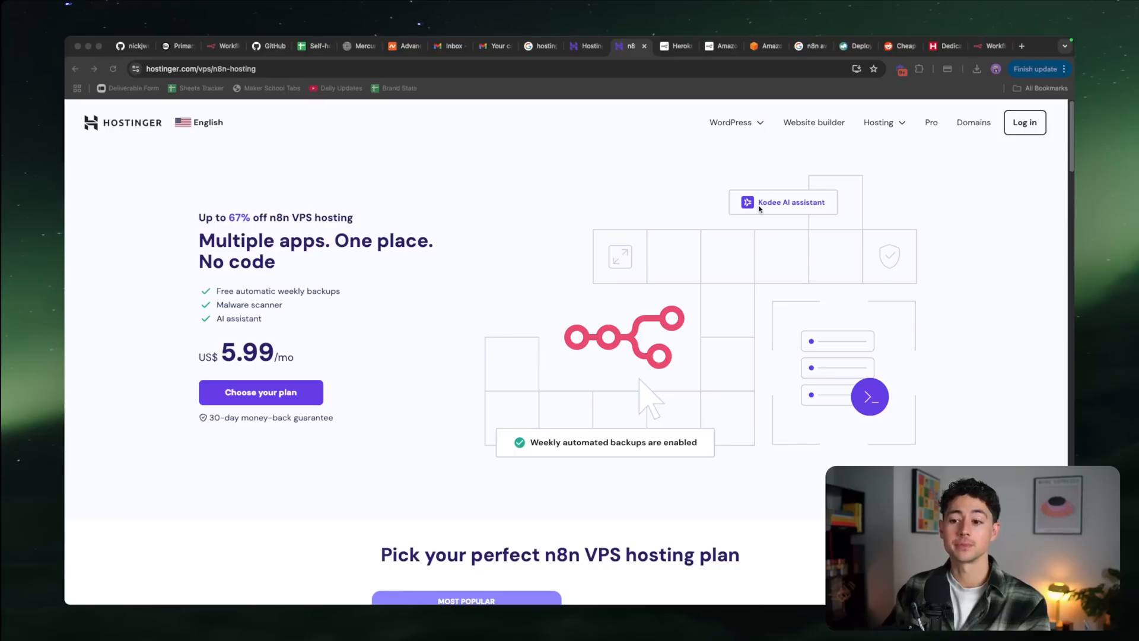
pyautogui.click(494, 202)
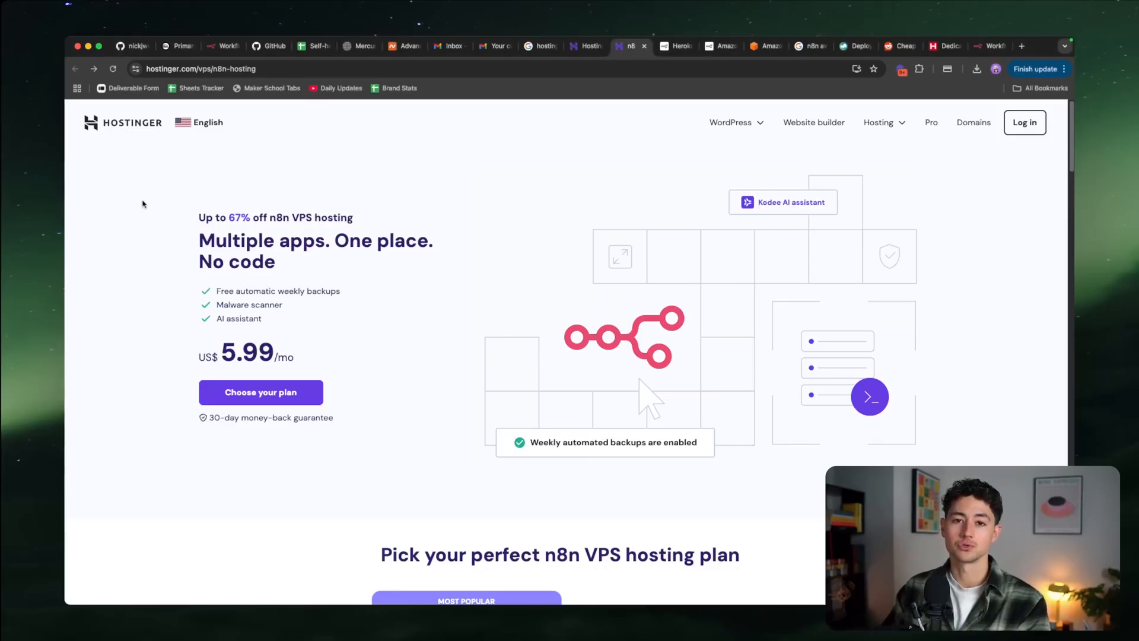
pyautogui.scroll(-1, 238, 196)
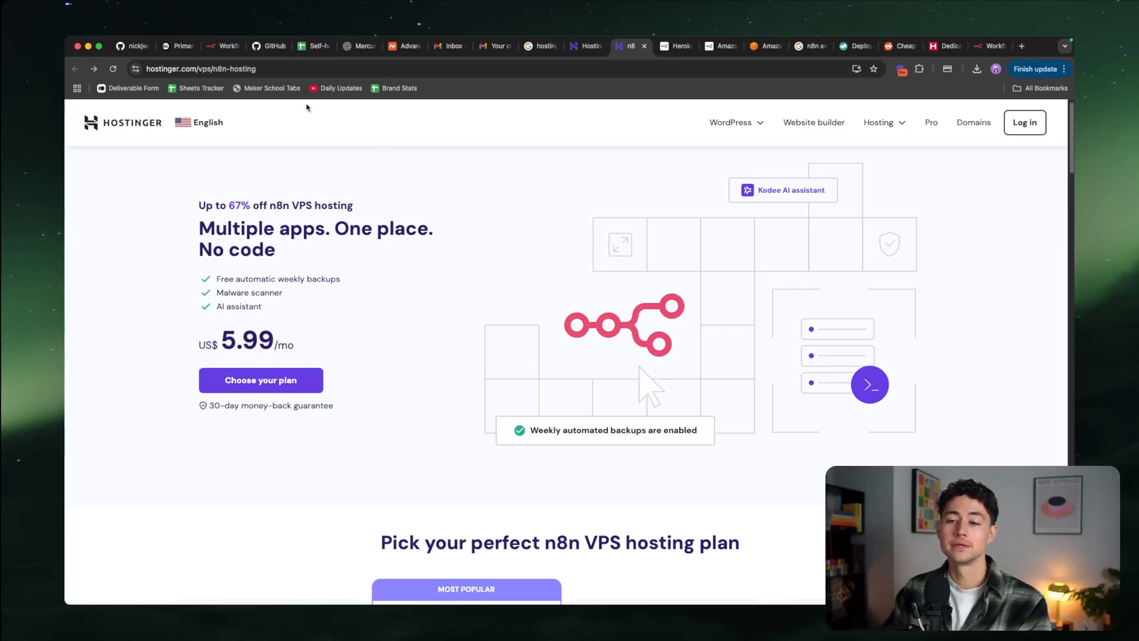
# Search 'n8n hostinger' and open Hostinger's n8n VPS hosting page.
pyautogui.click(299, 69)
pyautogui.write('n8n hostinger')
pyautogui.press('Return')
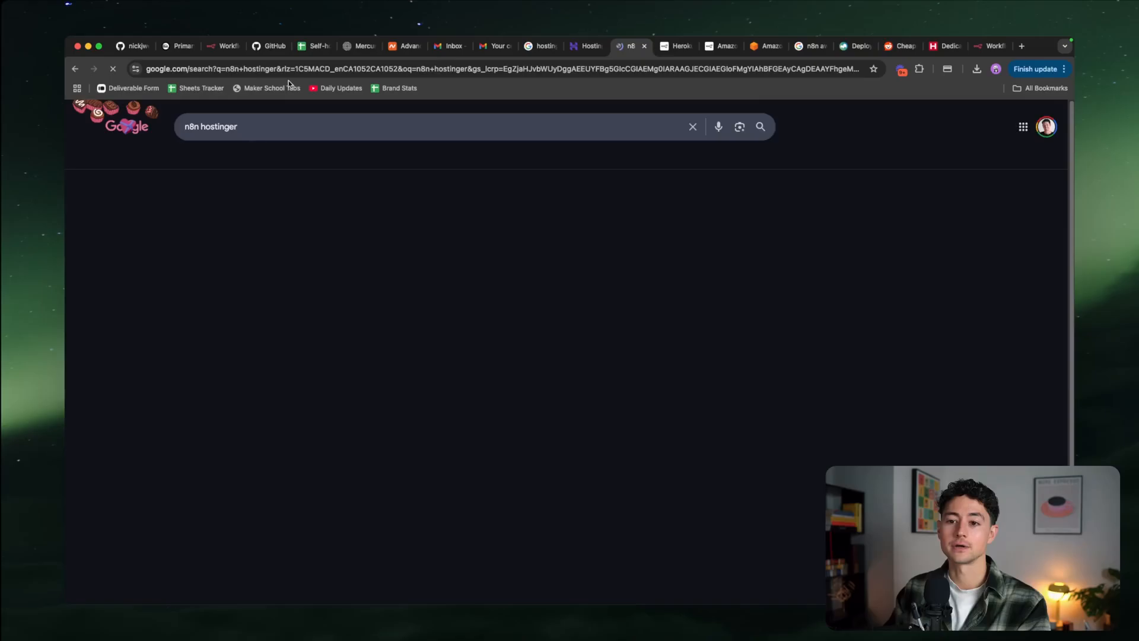
pyautogui.click(256, 212)
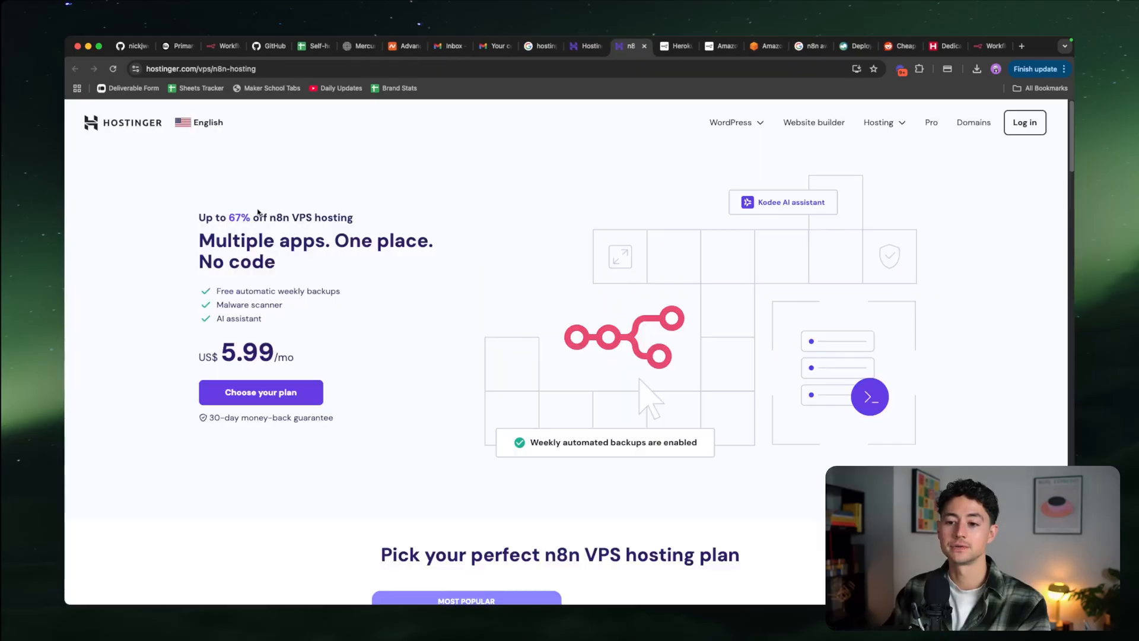
pyautogui.scroll(-10, 387, 267)
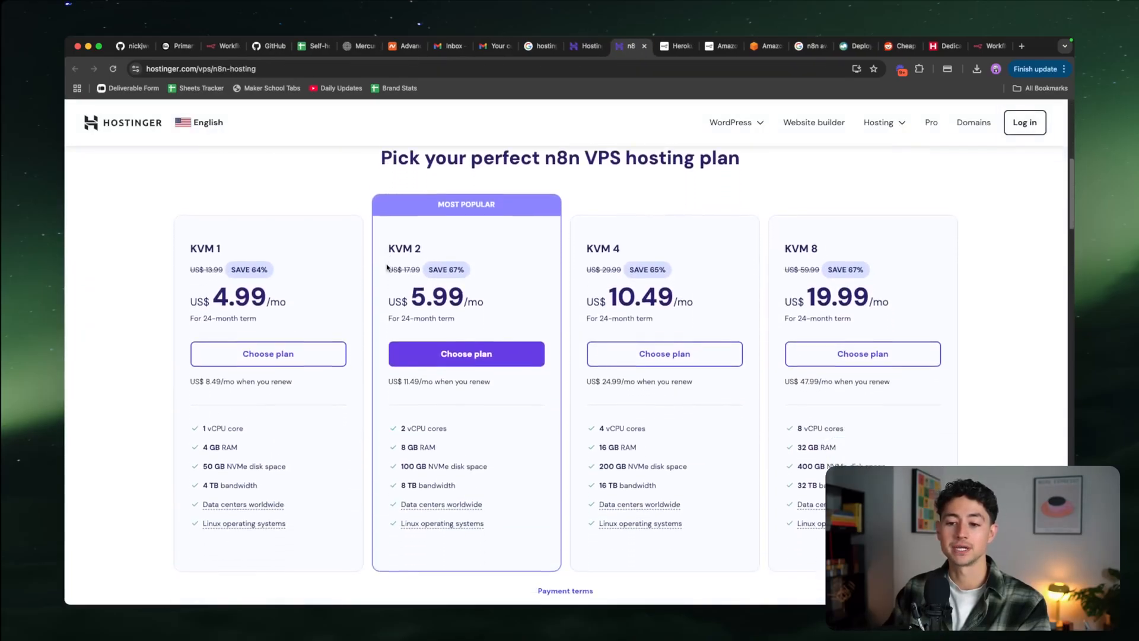
pyautogui.scroll(5, 219, 271)
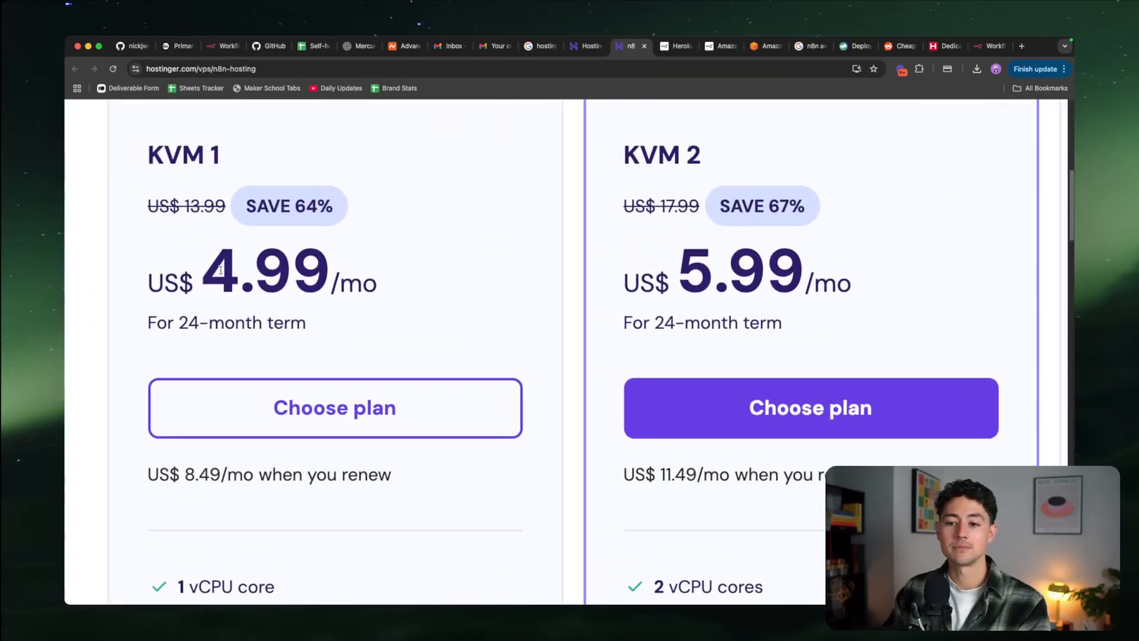
# Choose the KVM 1 plan with a 1-month billing period and proceed from the cart.
pyautogui.moveTo(239, 270); pyautogui.dragTo(331, 270)
pyautogui.click(257, 320)
pyautogui.scroll(-5, 257, 319)
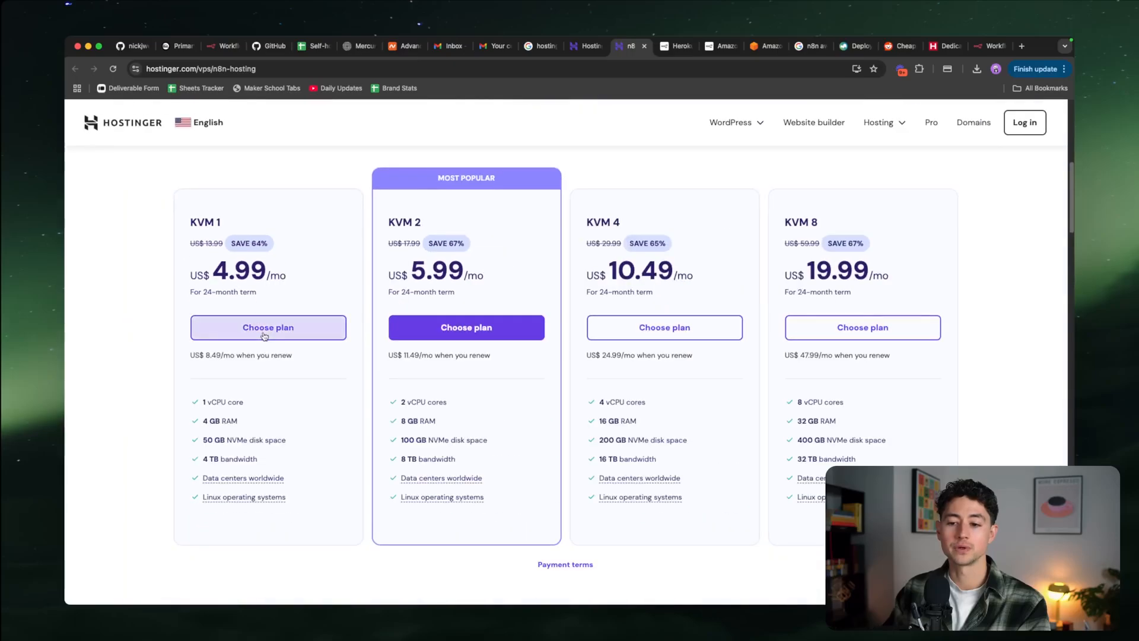
pyautogui.click(292, 323)
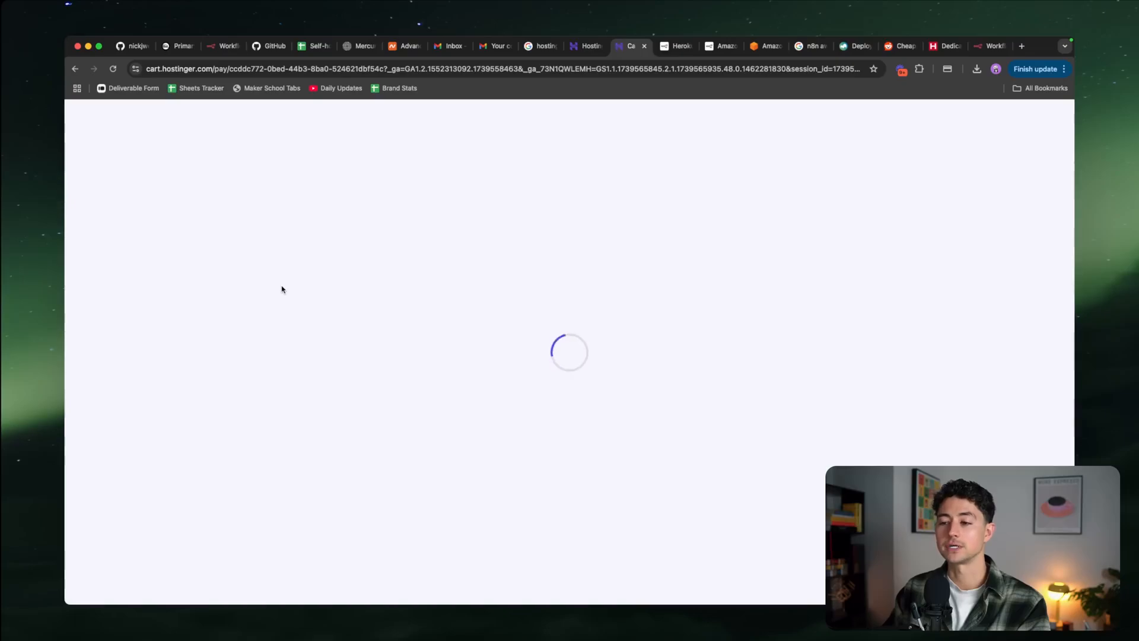
pyautogui.click(350, 278)
pyautogui.click(351, 302)
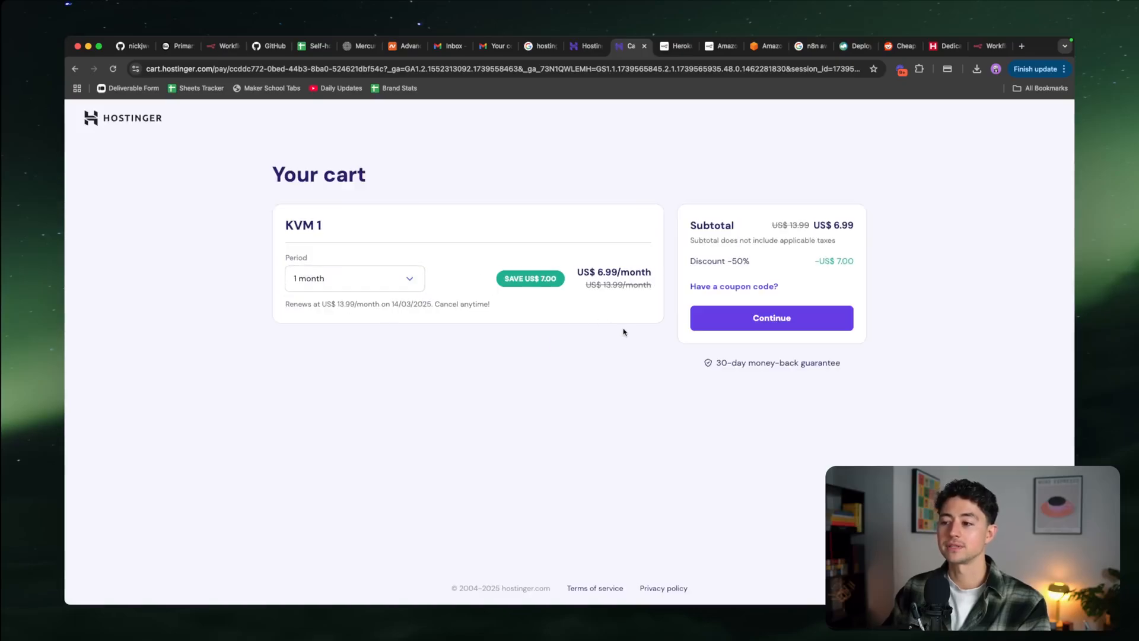
pyautogui.click(788, 318)
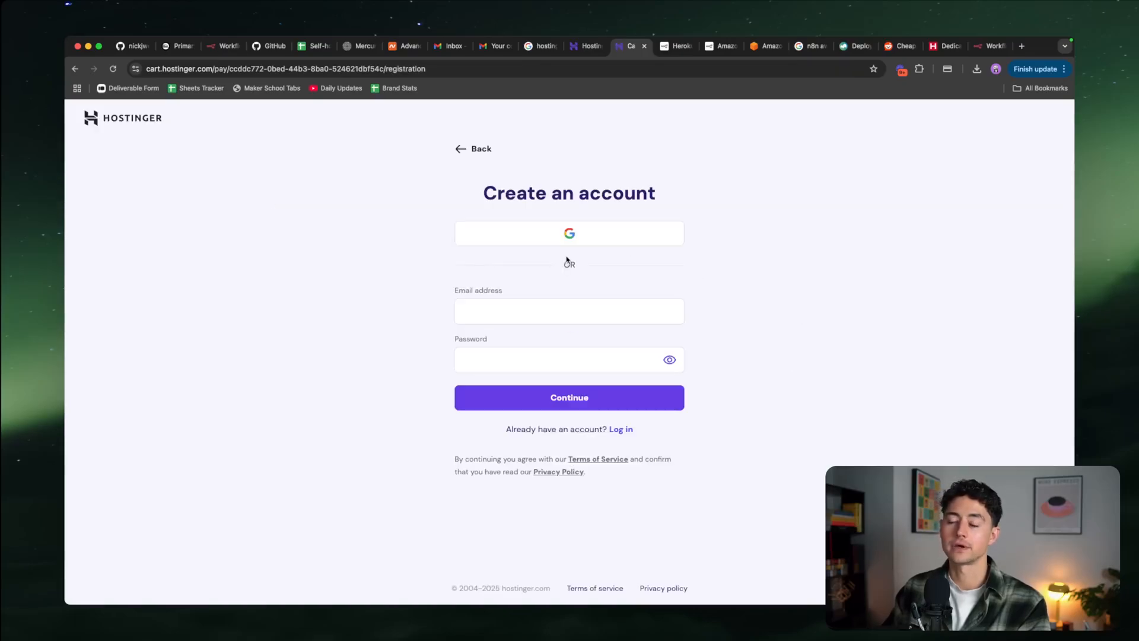
# Register with the account e-mail, complete payment, and continue to setup.
pyautogui.click(550, 311)
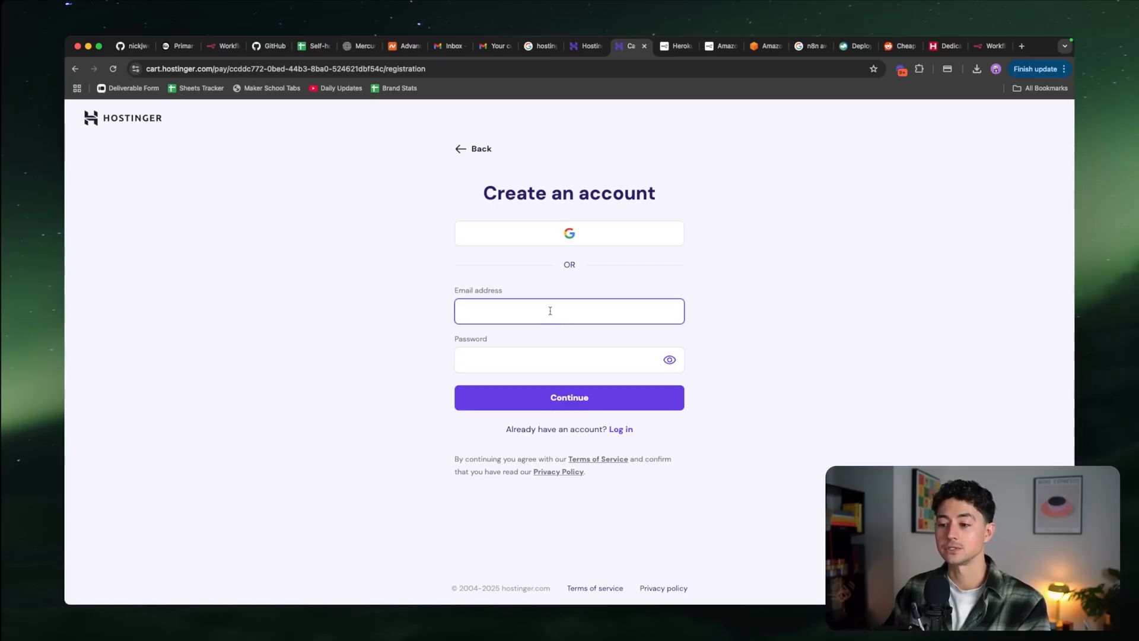
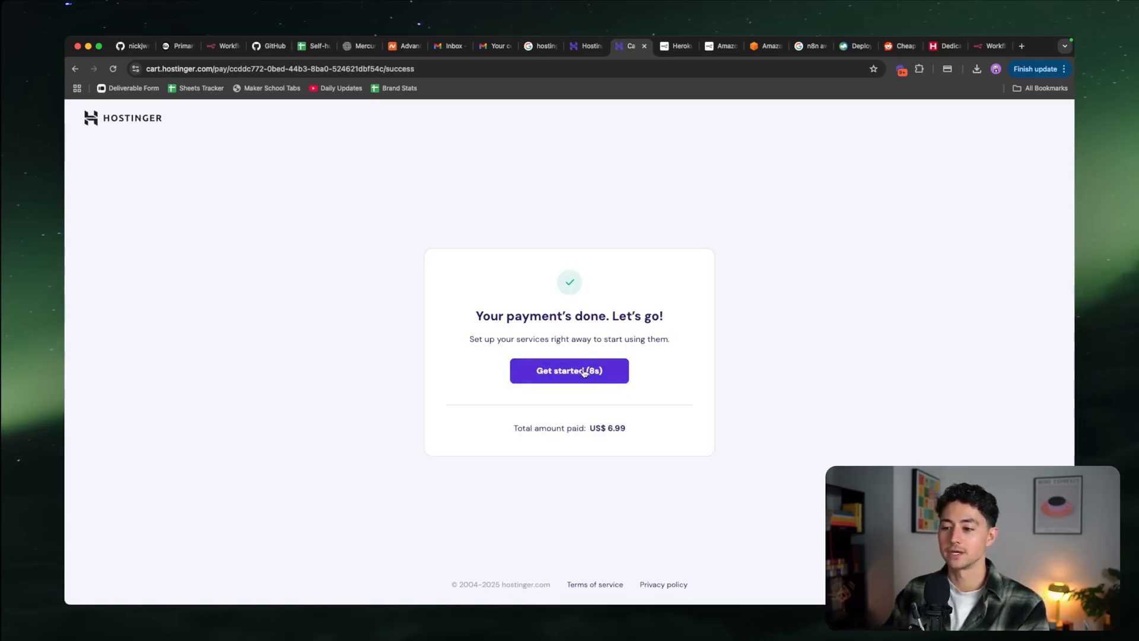
pyautogui.click(580, 380)
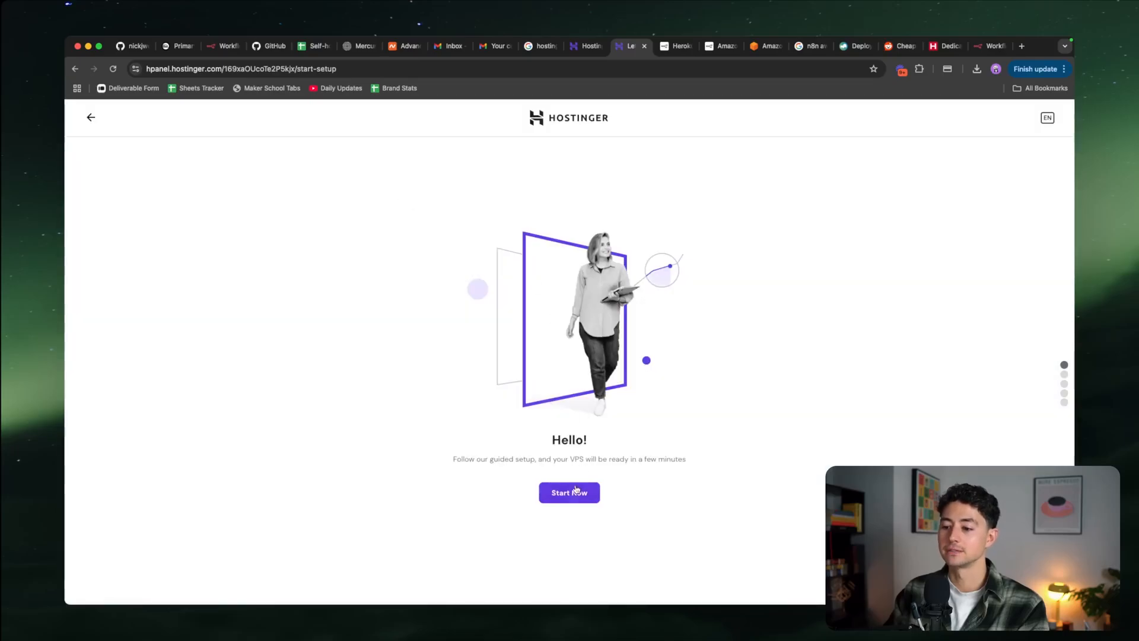
# Start VPS setup in Boston with the n8n OS template, skipping the malware scanner.
pyautogui.click(576, 492)
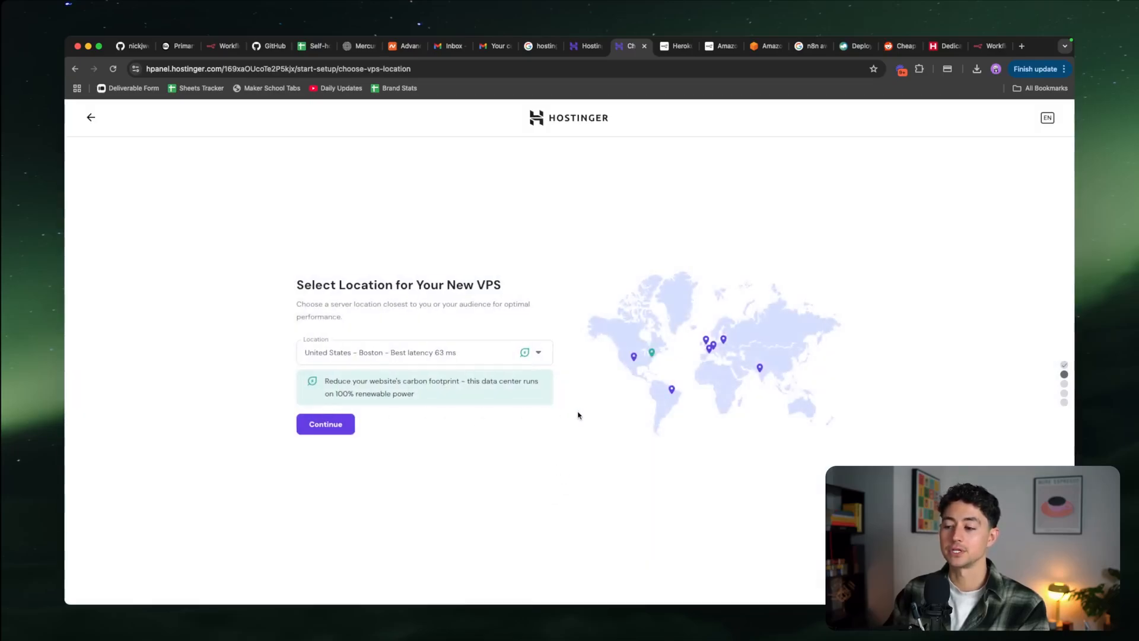
pyautogui.click(336, 421)
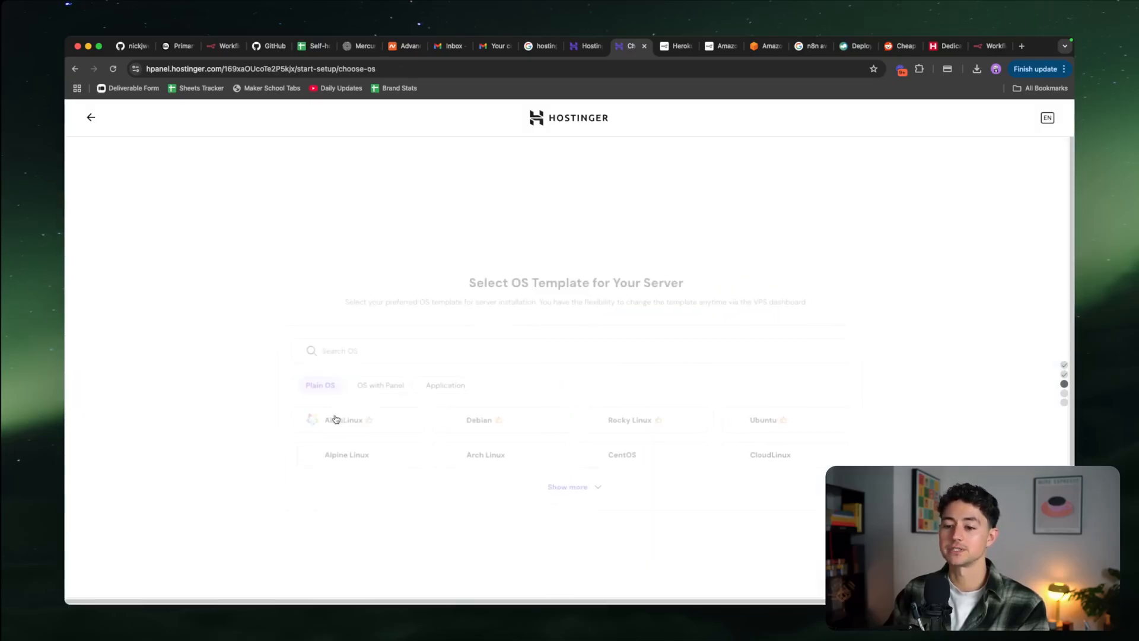
pyautogui.click(436, 345)
pyautogui.write('n8n')
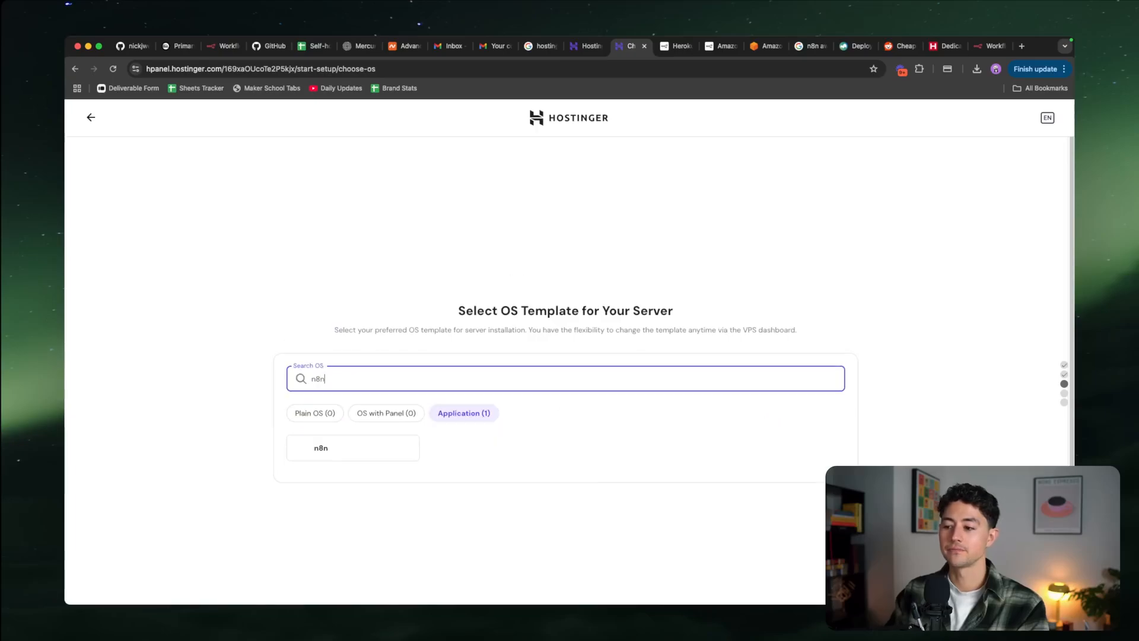
pyautogui.click(323, 449)
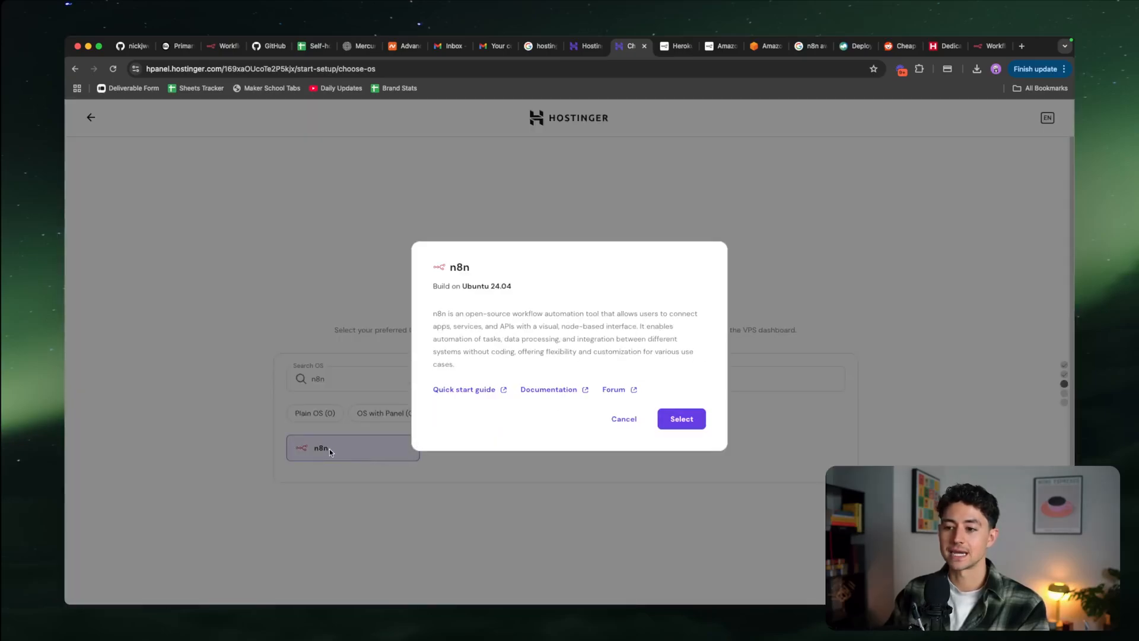
pyautogui.click(681, 419)
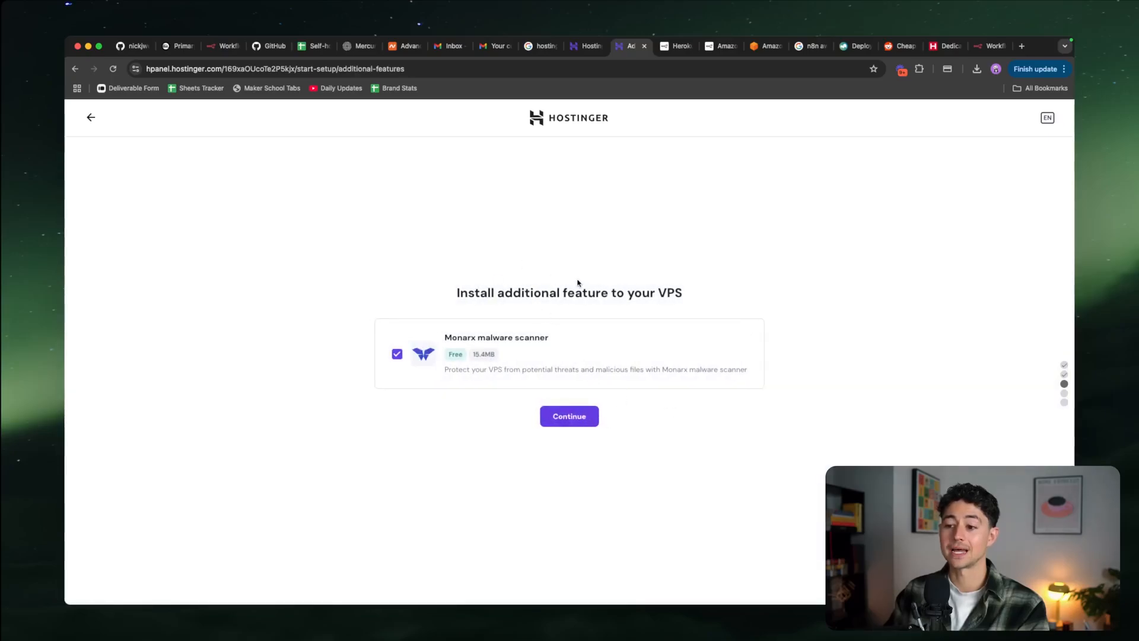
pyautogui.click(568, 415)
# Set a sufficiently long root password for the VPS and submit it.
pyautogui.click(434, 321)
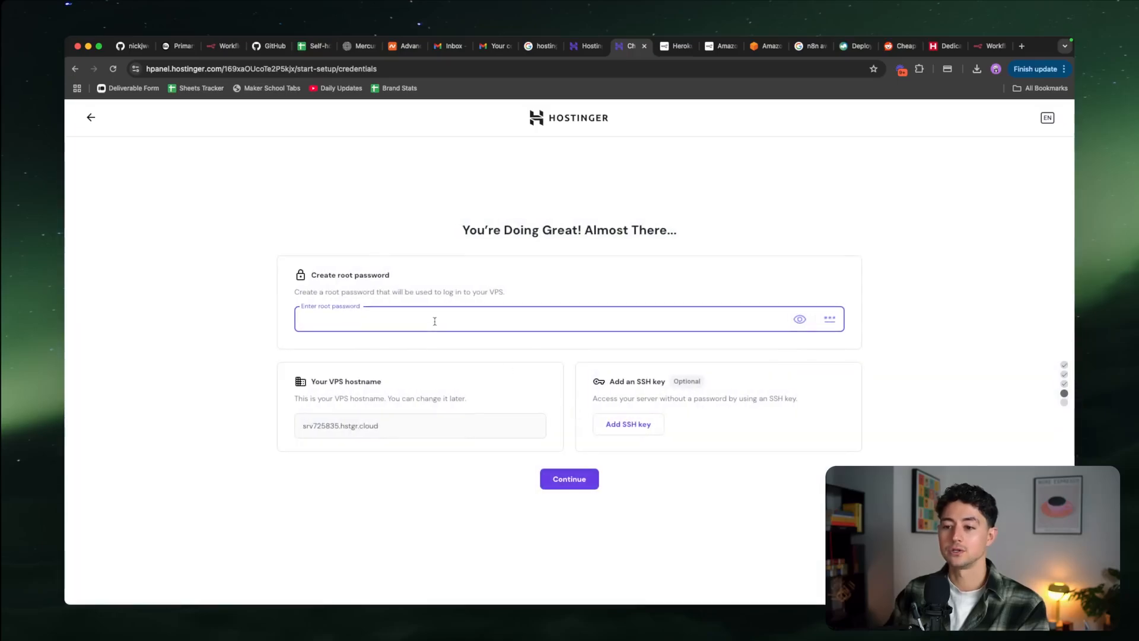
pyautogui.click(458, 70)
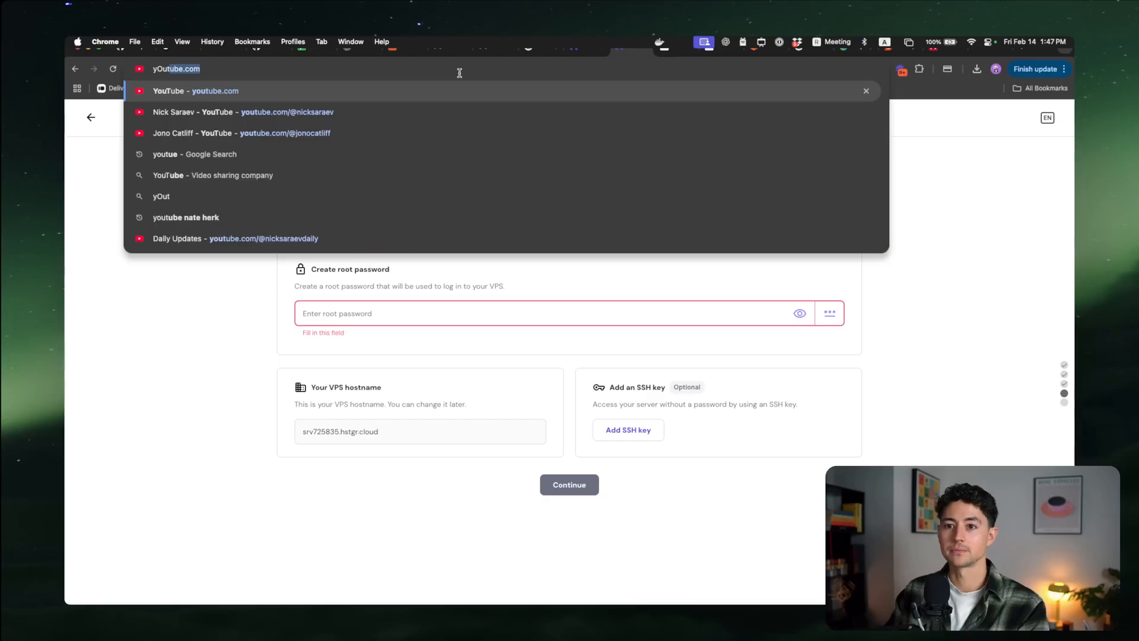
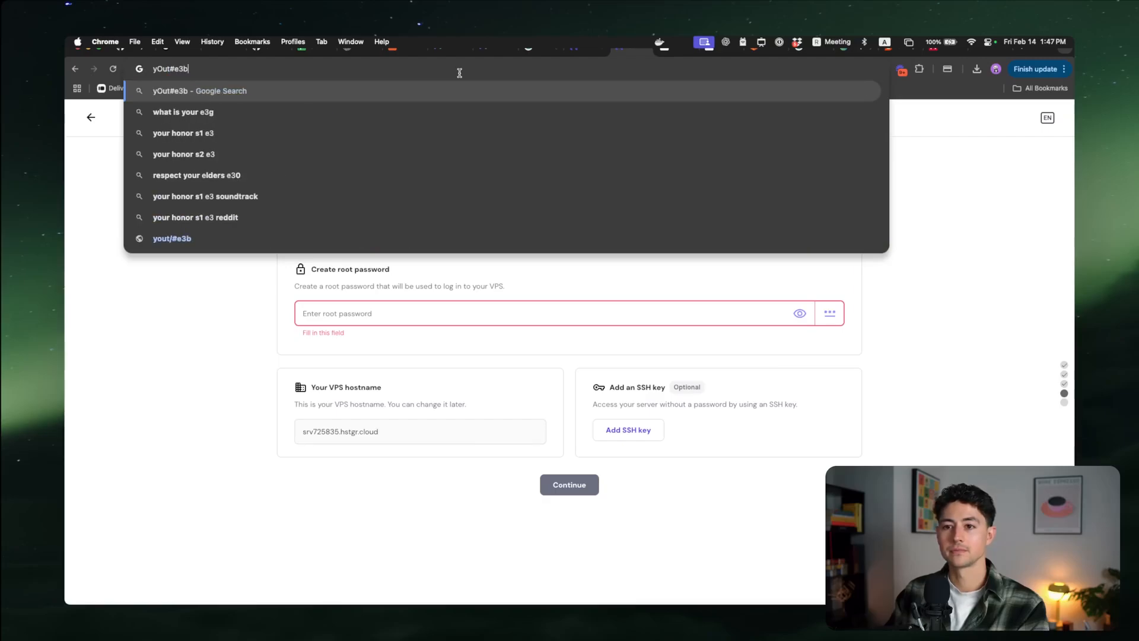
pyautogui.press('super+a')
pyautogui.press('super+c')
pyautogui.click(433, 312)
pyautogui.press('super+v')
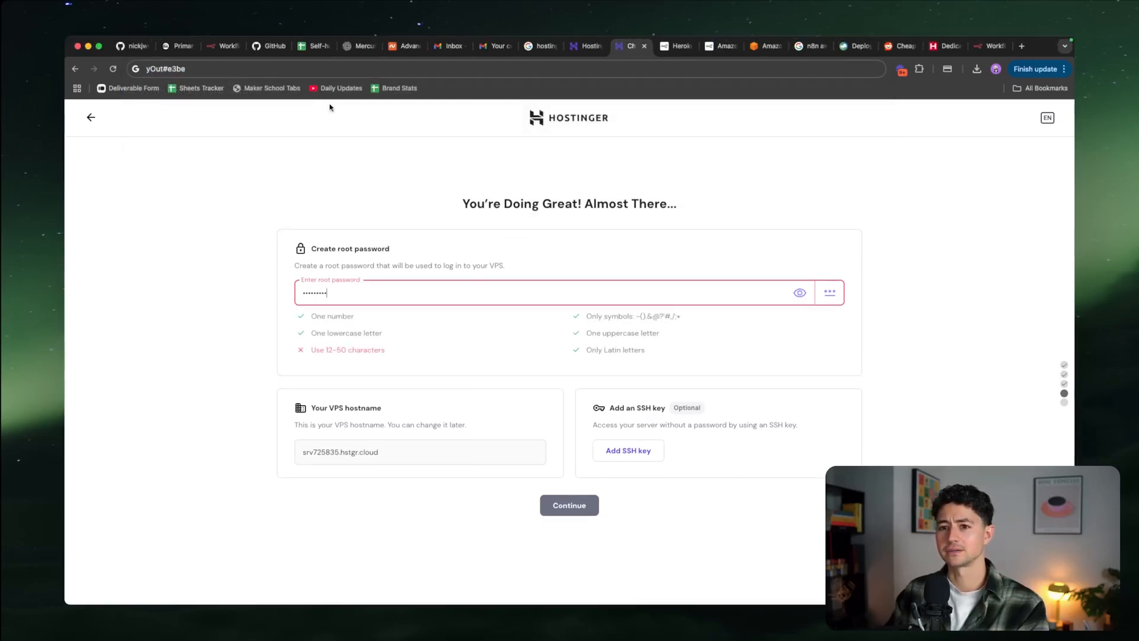
pyautogui.click(316, 72)
pyautogui.click(316, 72)
pyautogui.press('super+v')
pyautogui.click(372, 290)
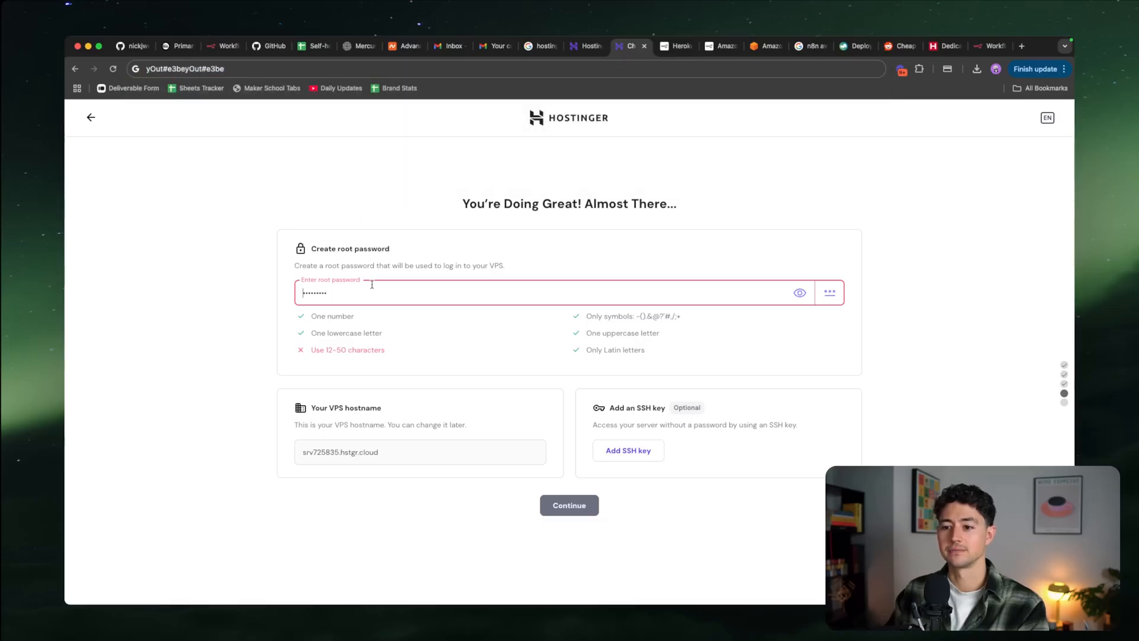
pyautogui.press('super+v')
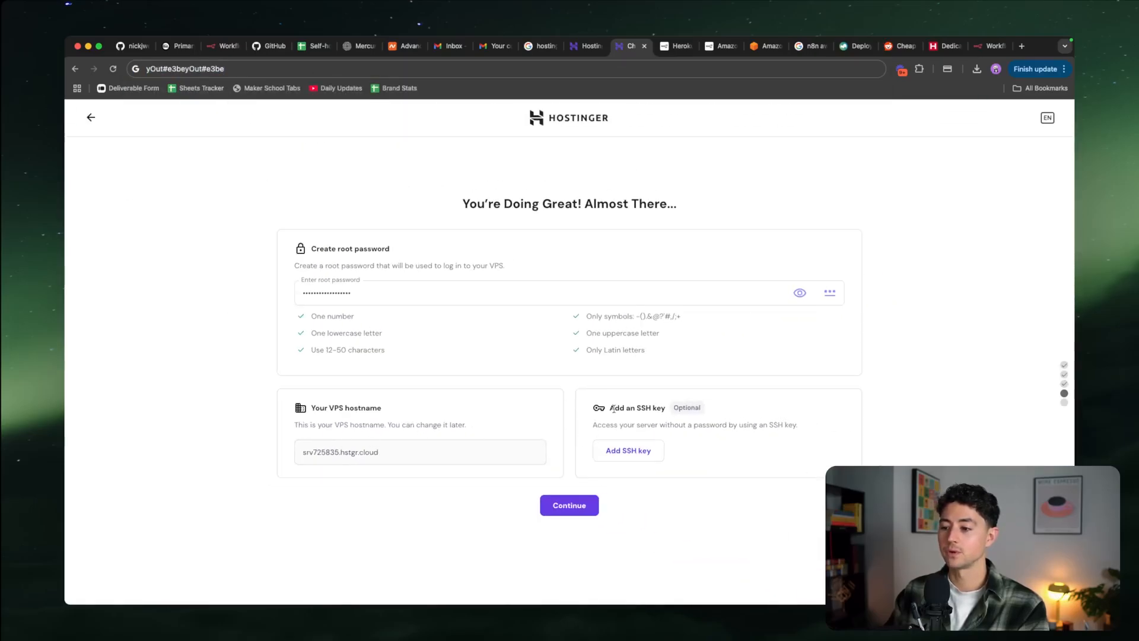
pyautogui.click(572, 504)
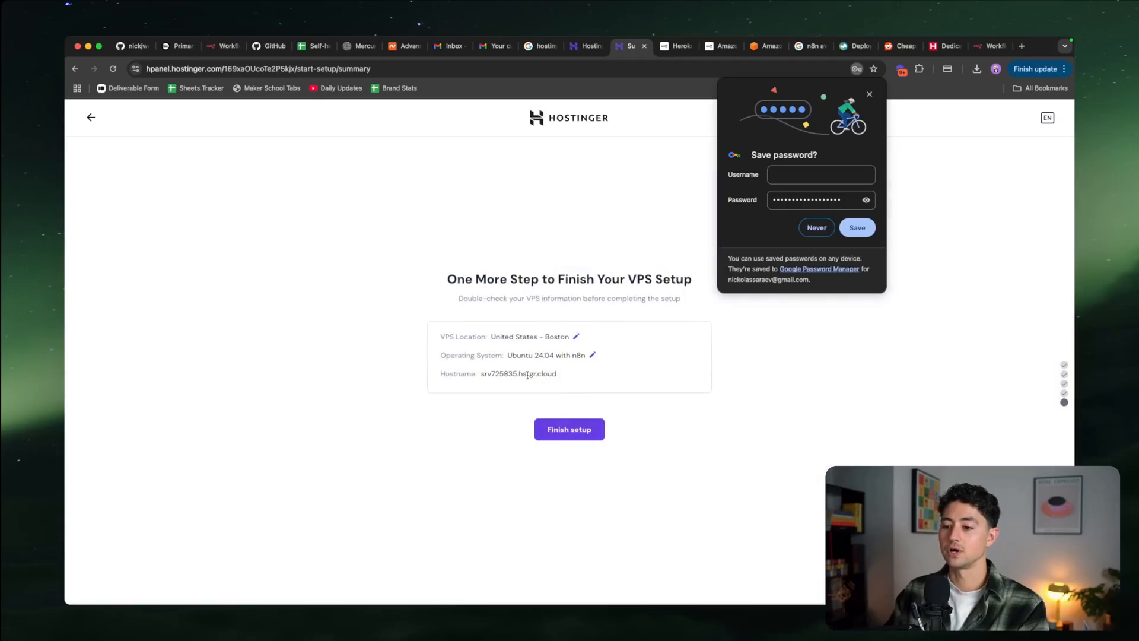
# Finish setup, dismiss the surveys, and open the n8n panel Login URL in a new tab.
pyautogui.click(811, 228)
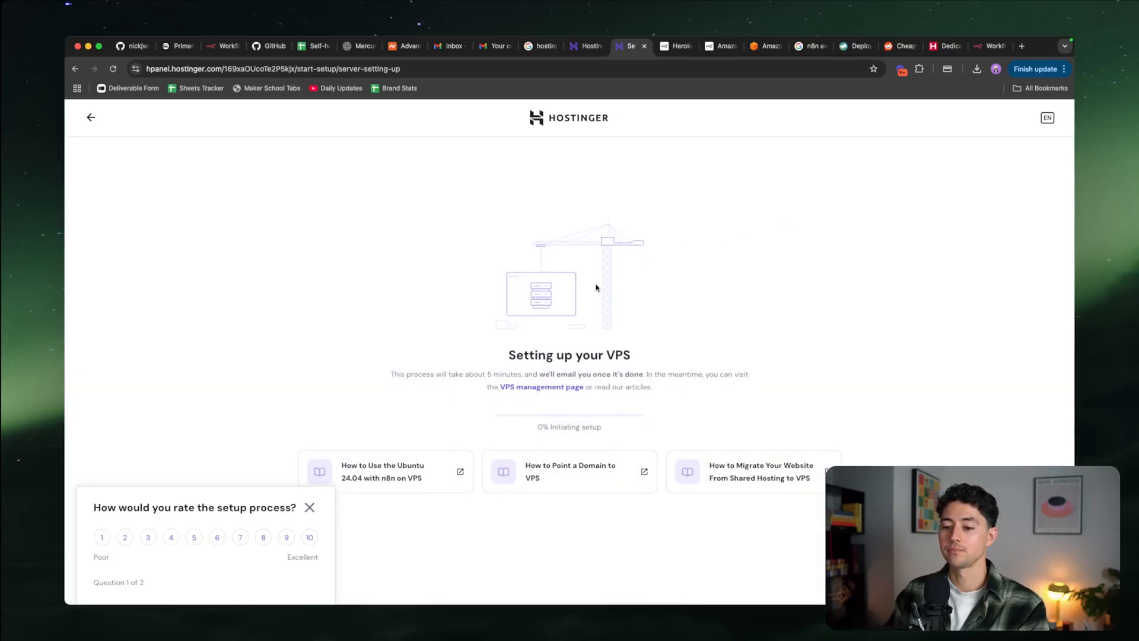
pyautogui.click(309, 508)
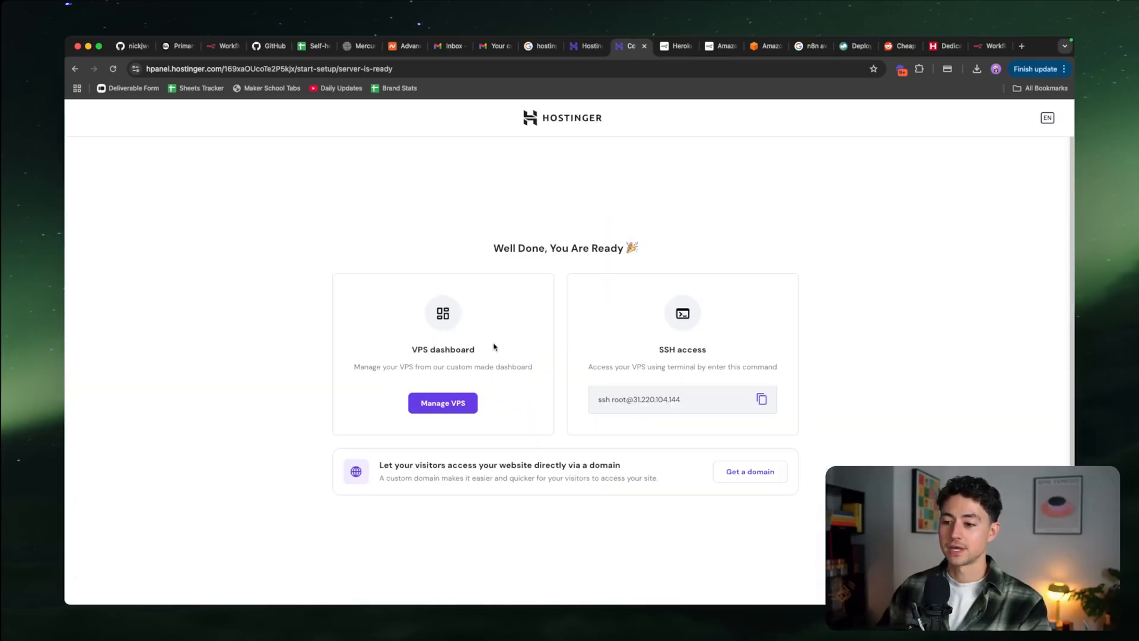
pyautogui.click(461, 410)
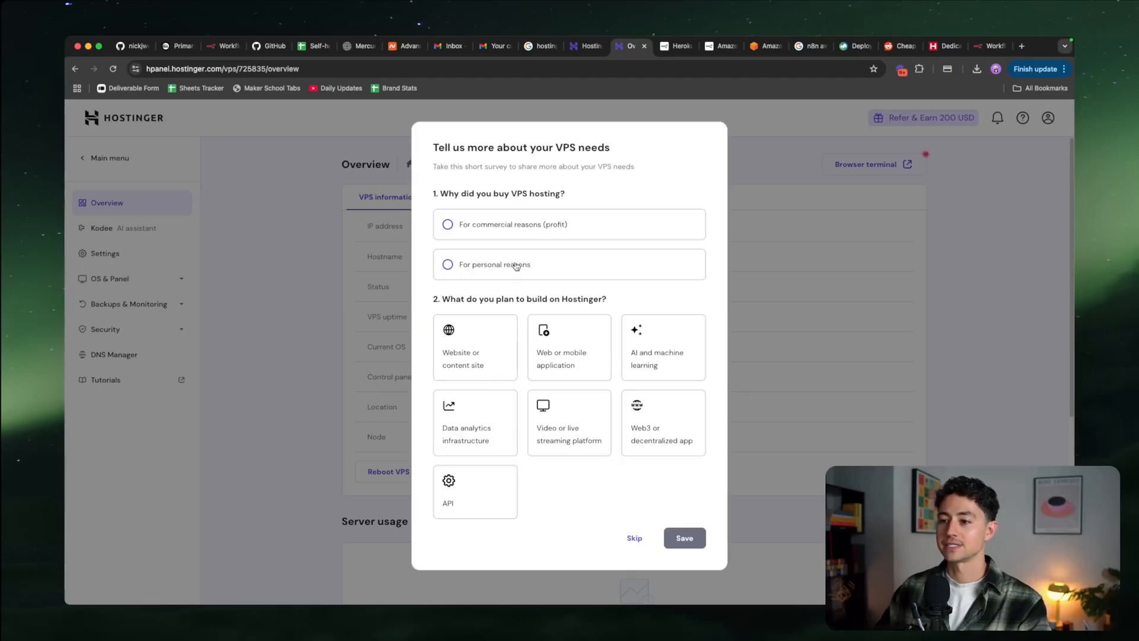
pyautogui.click(501, 265)
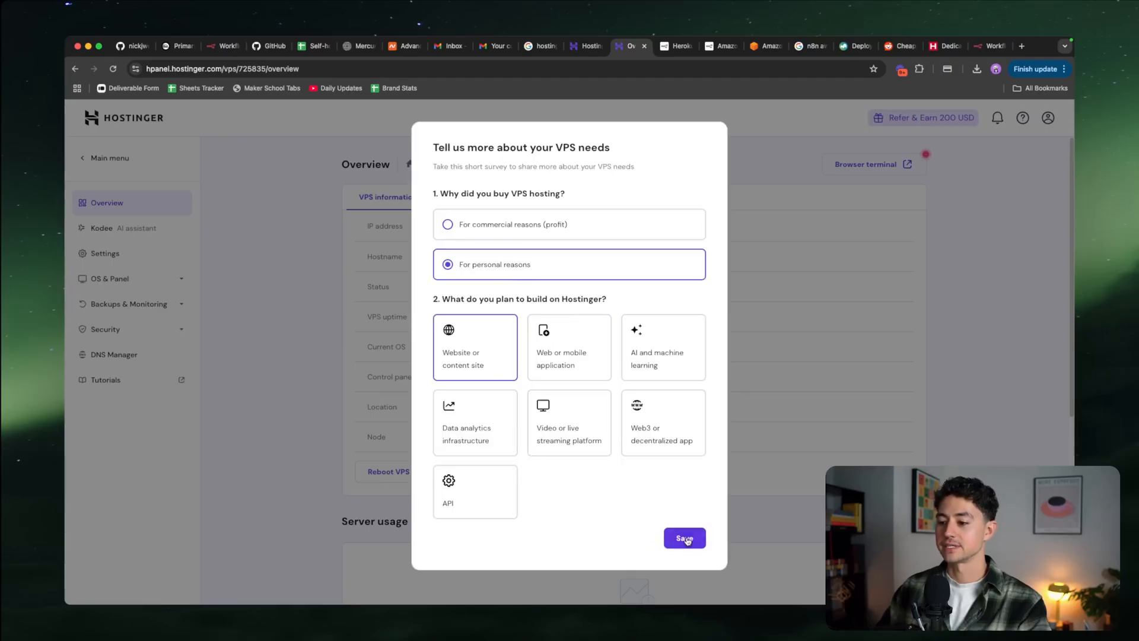
pyautogui.click(685, 537)
pyautogui.click(460, 199)
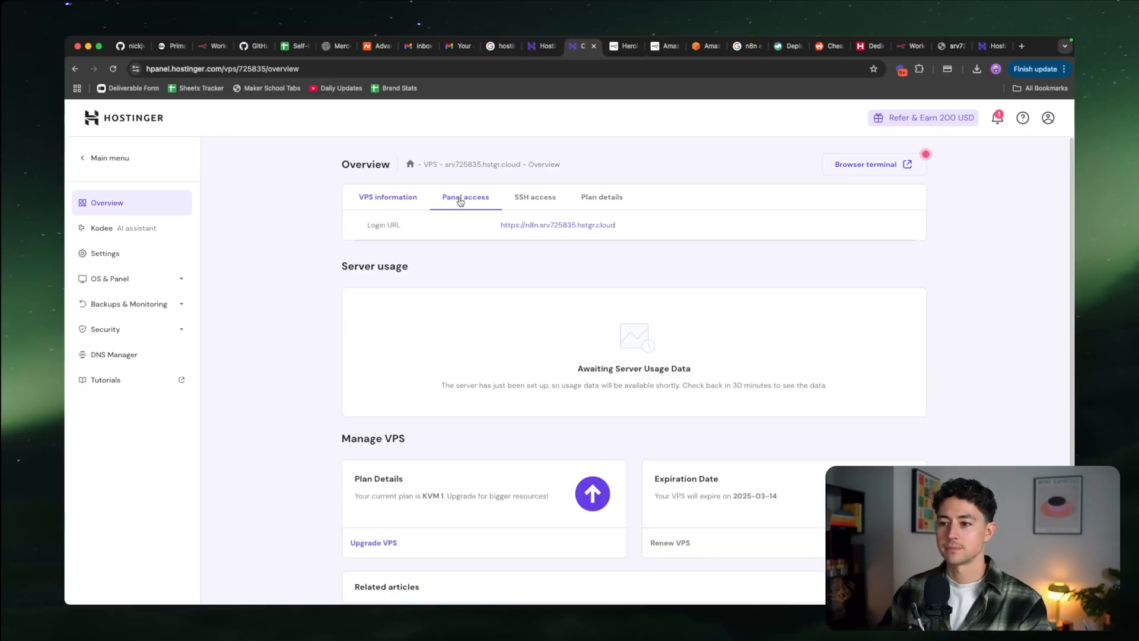
pyautogui.click(503, 225)
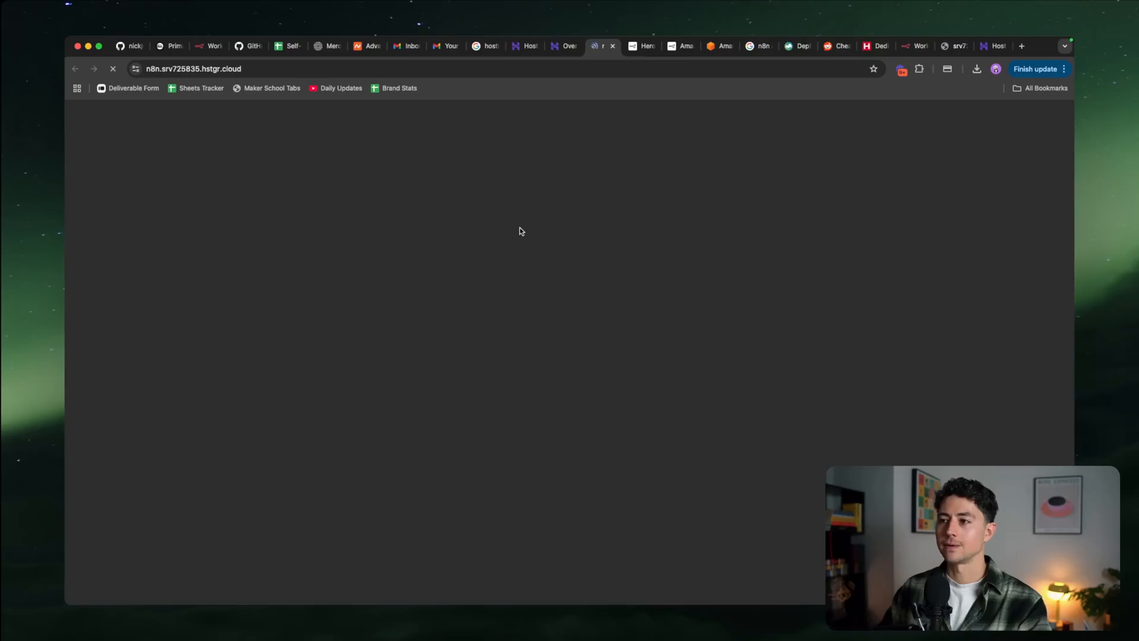
# Create the n8n owner account with the owner's e-mail, first and last name, and a password.
pyautogui.click(519, 227)
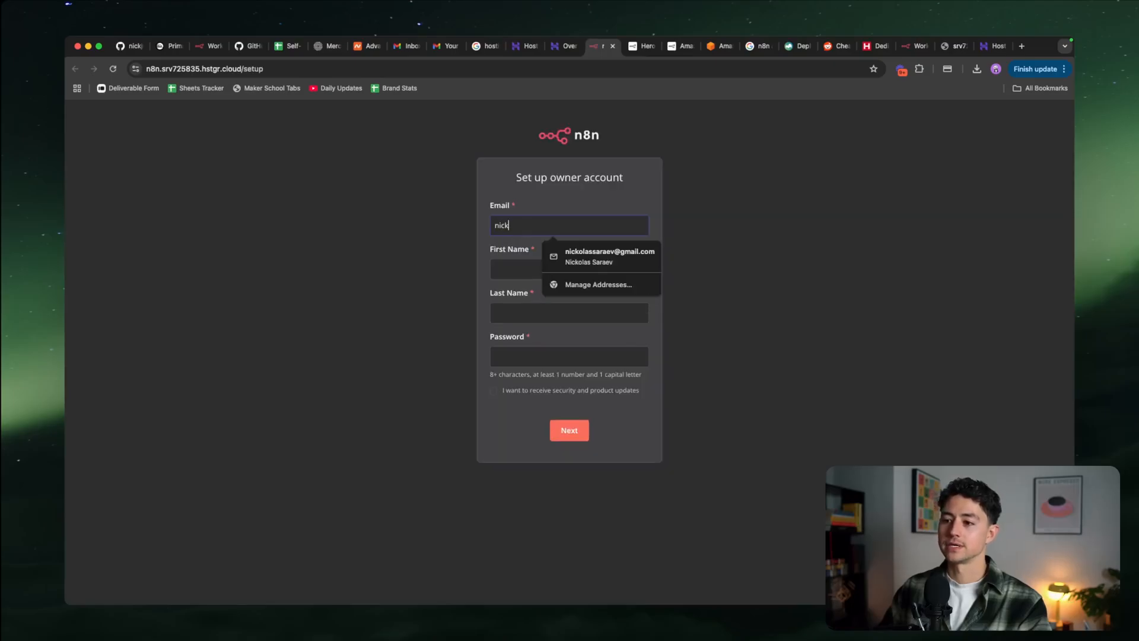
pyautogui.press('Tab')
pyautogui.write('Nickolas')
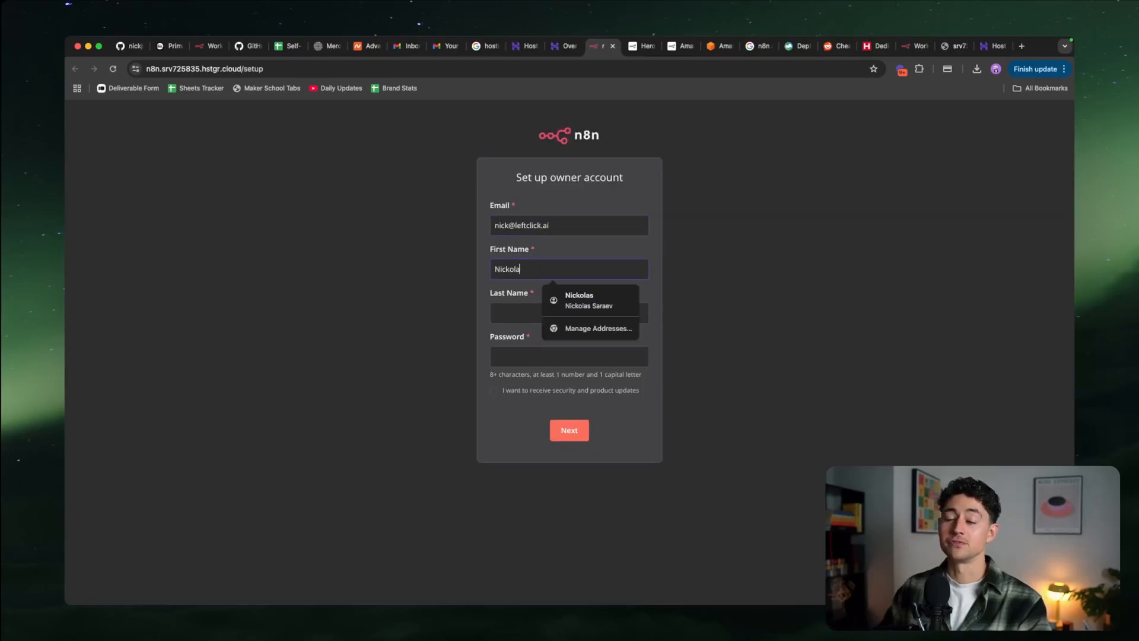
pyautogui.press('Tab')
pyautogui.write('Saraev')
pyautogui.press('Tab')
pyautogui.write('••')
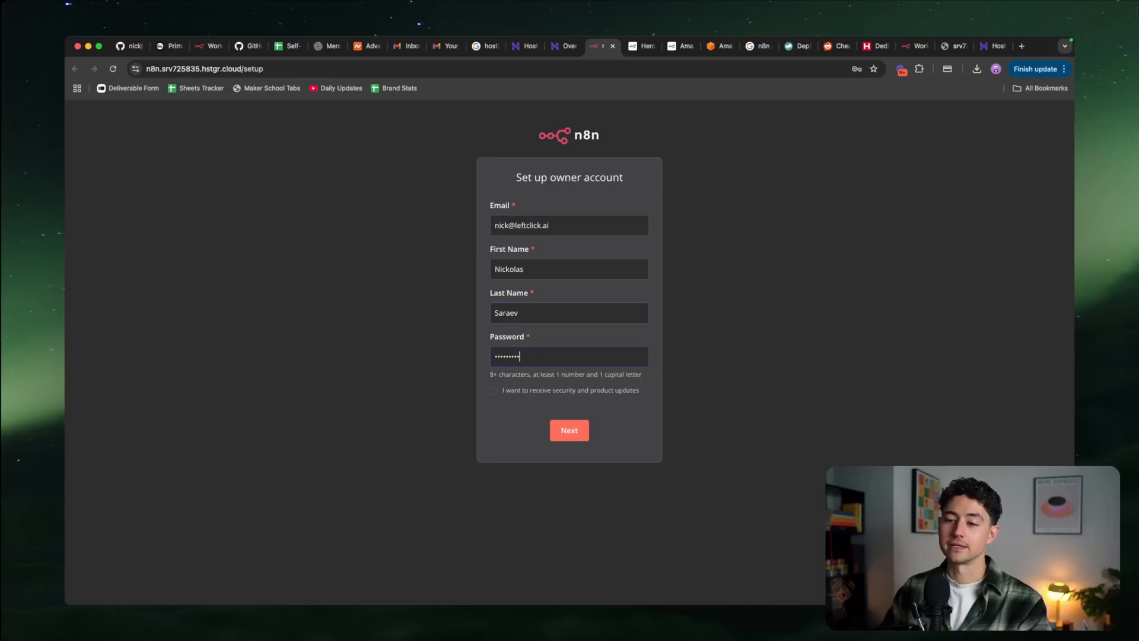
pyautogui.click(564, 425)
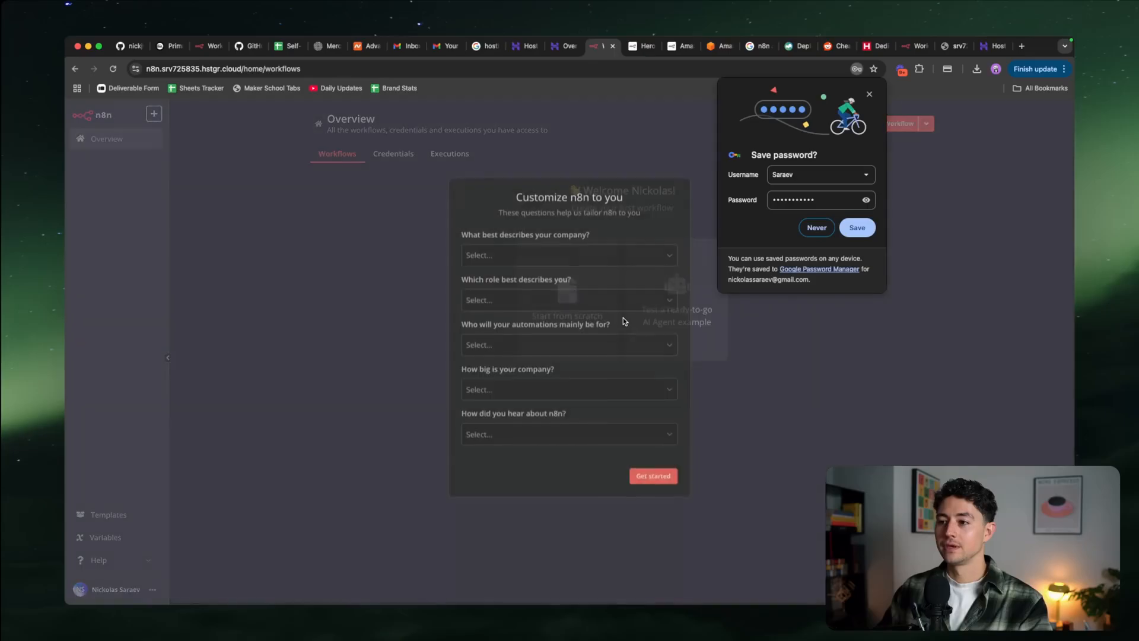
# Answer Customize n8n: Software as a service, Business Owner, Myself, less than 20 people, Google.
pyautogui.click(560, 261)
pyautogui.click(560, 284)
pyautogui.click(560, 306)
pyautogui.click(557, 324)
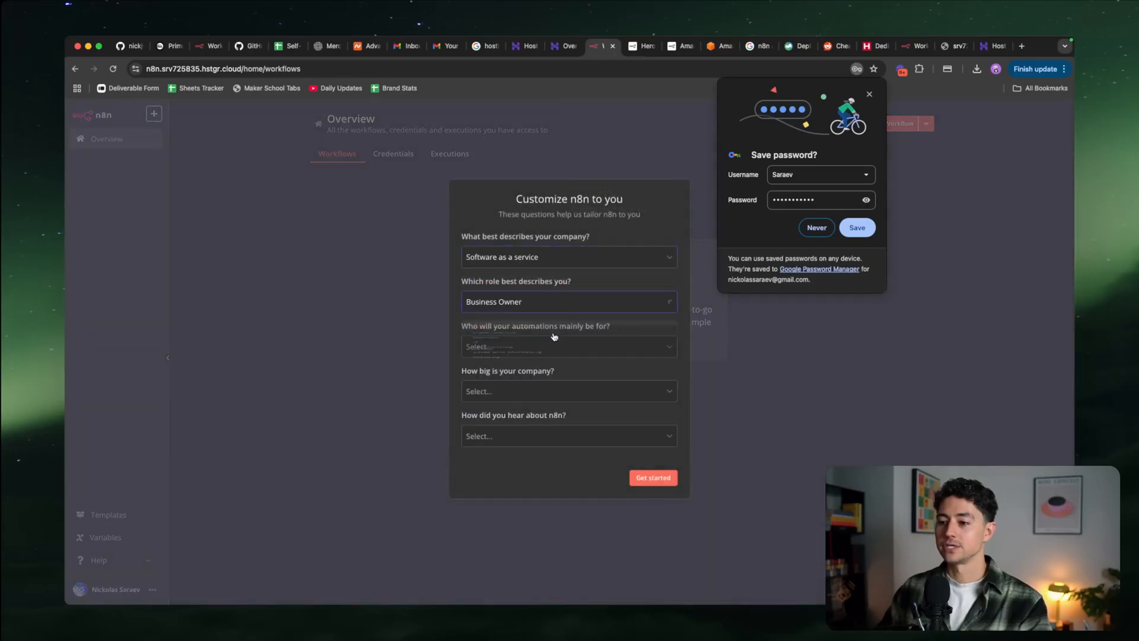
pyautogui.click(555, 348)
pyautogui.click(555, 374)
pyautogui.click(552, 392)
pyautogui.click(548, 420)
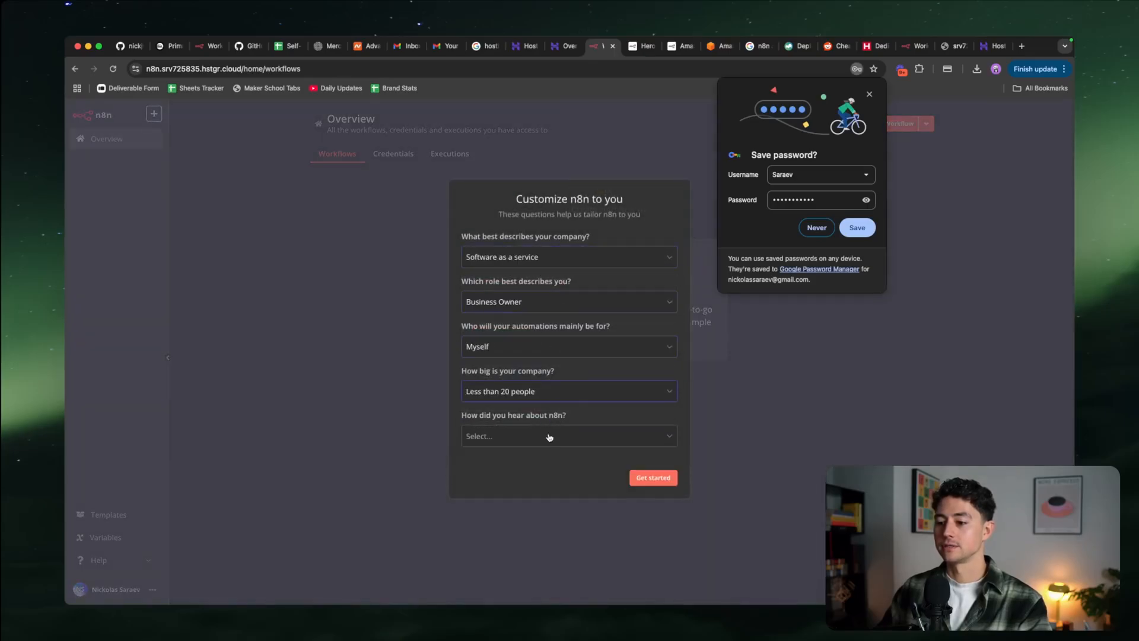
pyautogui.click(549, 435)
pyautogui.click(547, 465)
pyautogui.click(654, 475)
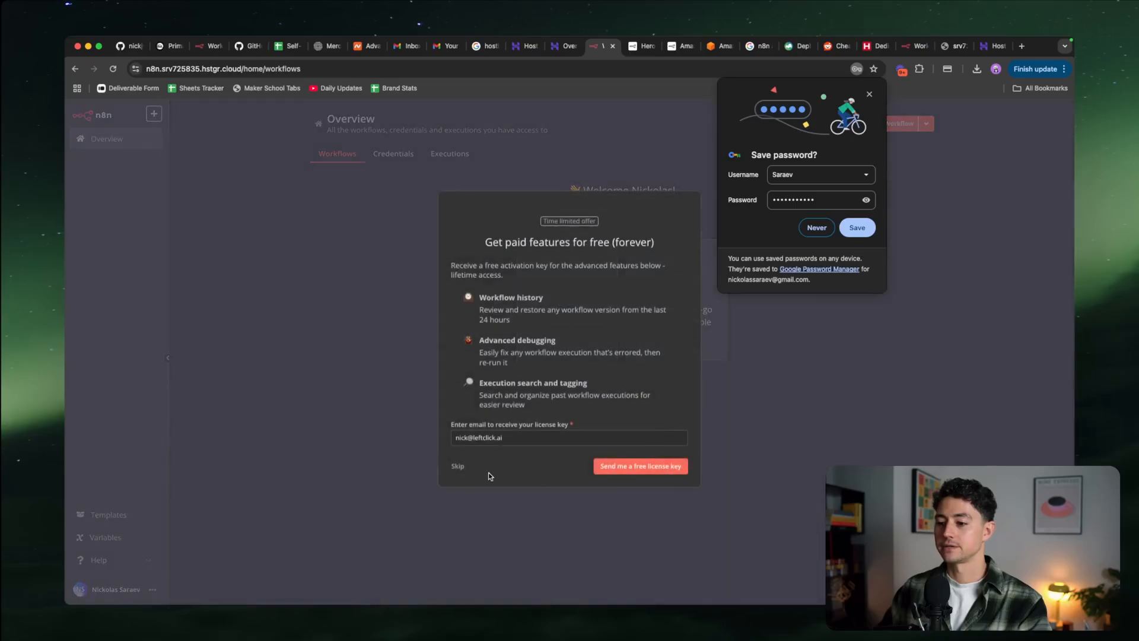
# Skip the free license offer and start a blank workflow from scratch.
pyautogui.click(459, 467)
pyautogui.click(557, 325)
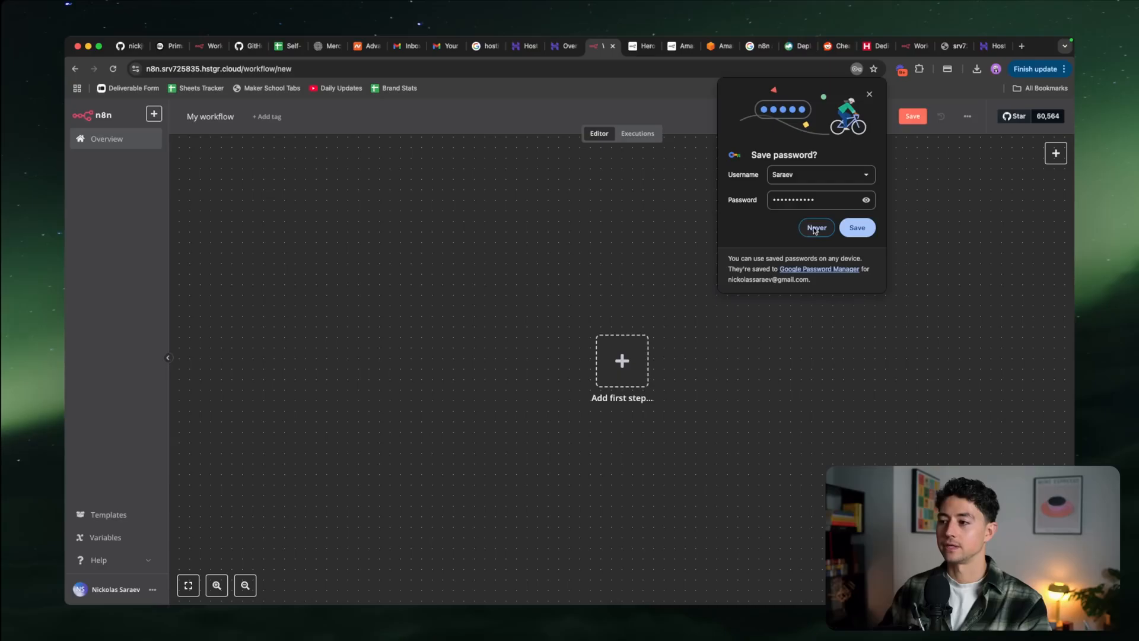
pyautogui.click(816, 227)
pyautogui.hscroll(3, 736, 355)
pyautogui.scroll(-1, 736, 354)
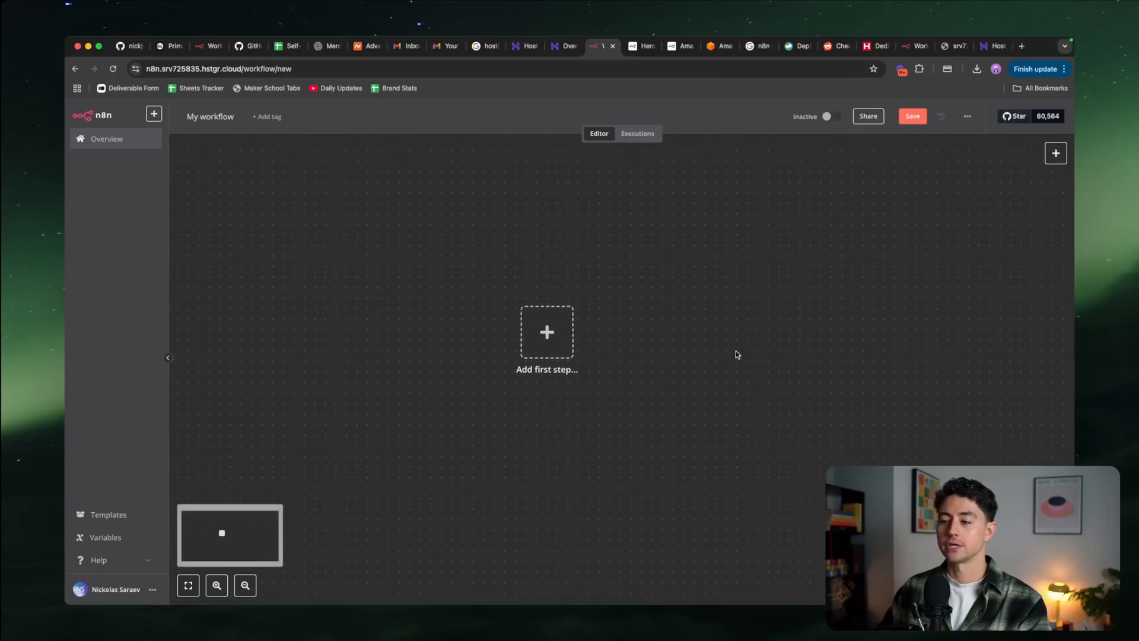